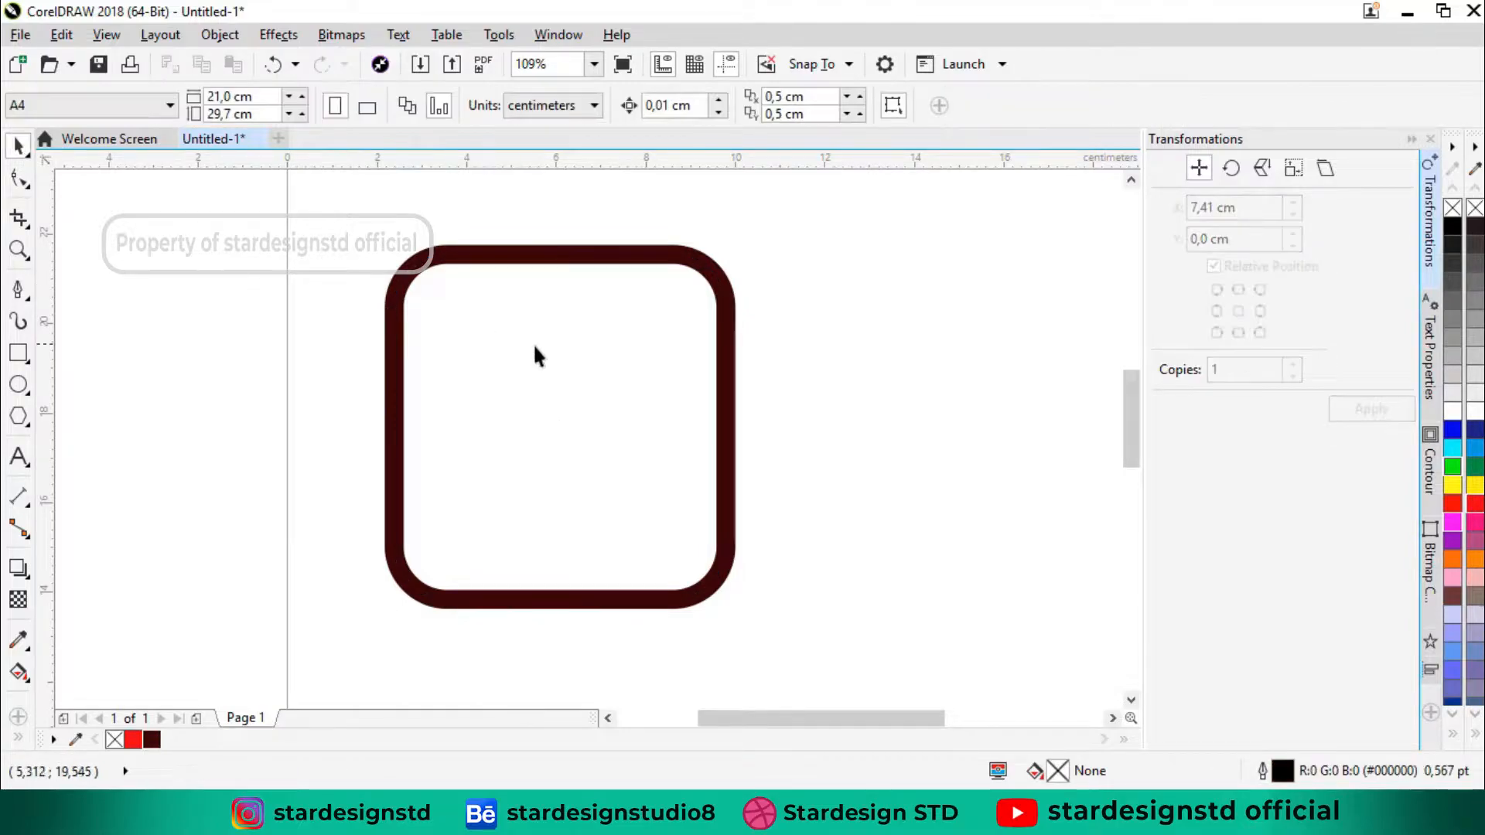
Step: Draw a circle about 1.46 cm wide inside the frame's lower right corner, filled dark maroon without outline, and shift it slightly inward
{"action": "left_click", "coordinate": [25, 388]}
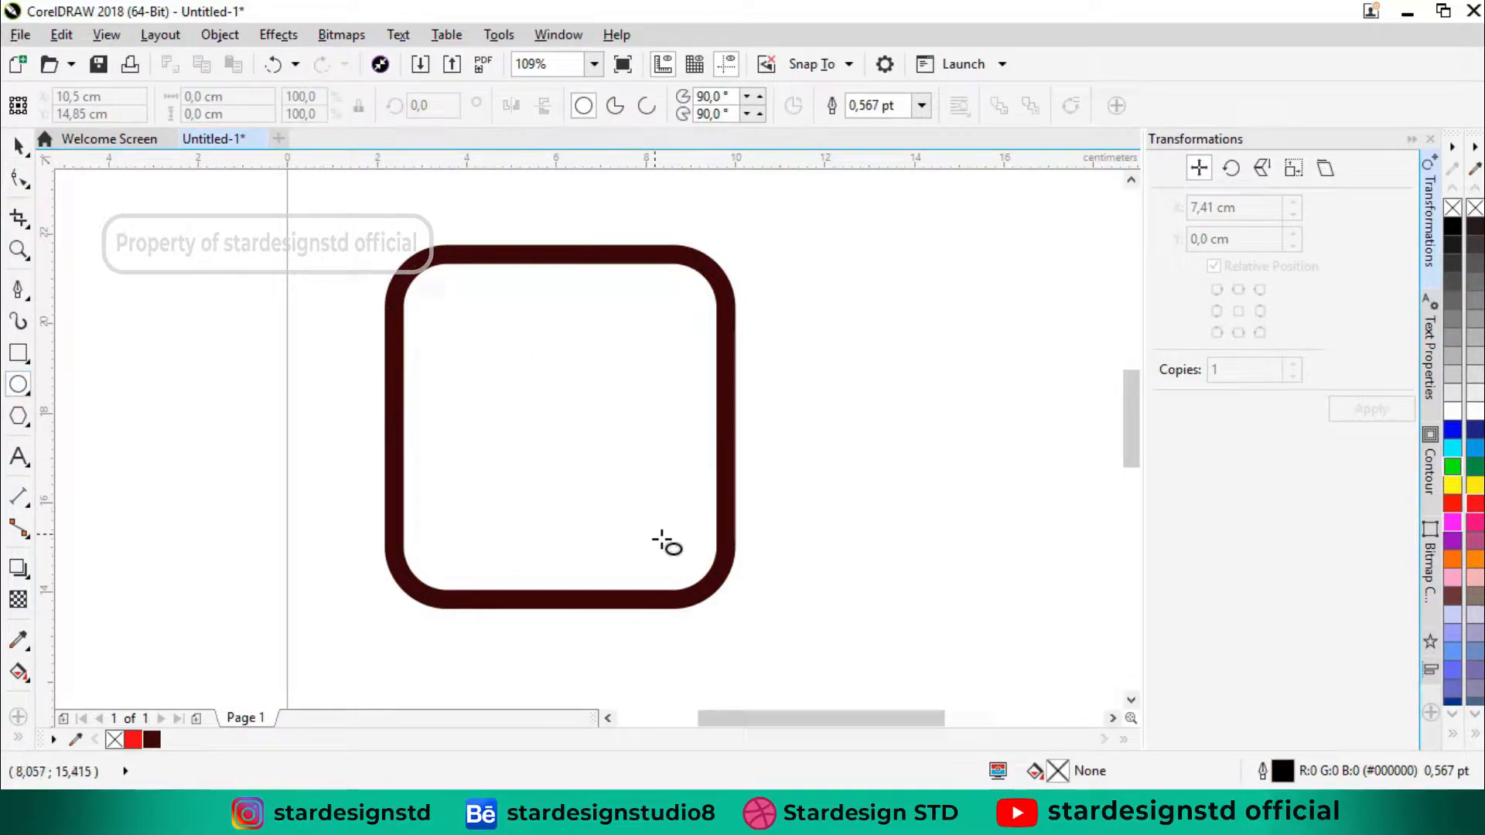
{"action": "left_click_drag", "start_coordinate": [666, 541], "coordinate": [704, 565]}
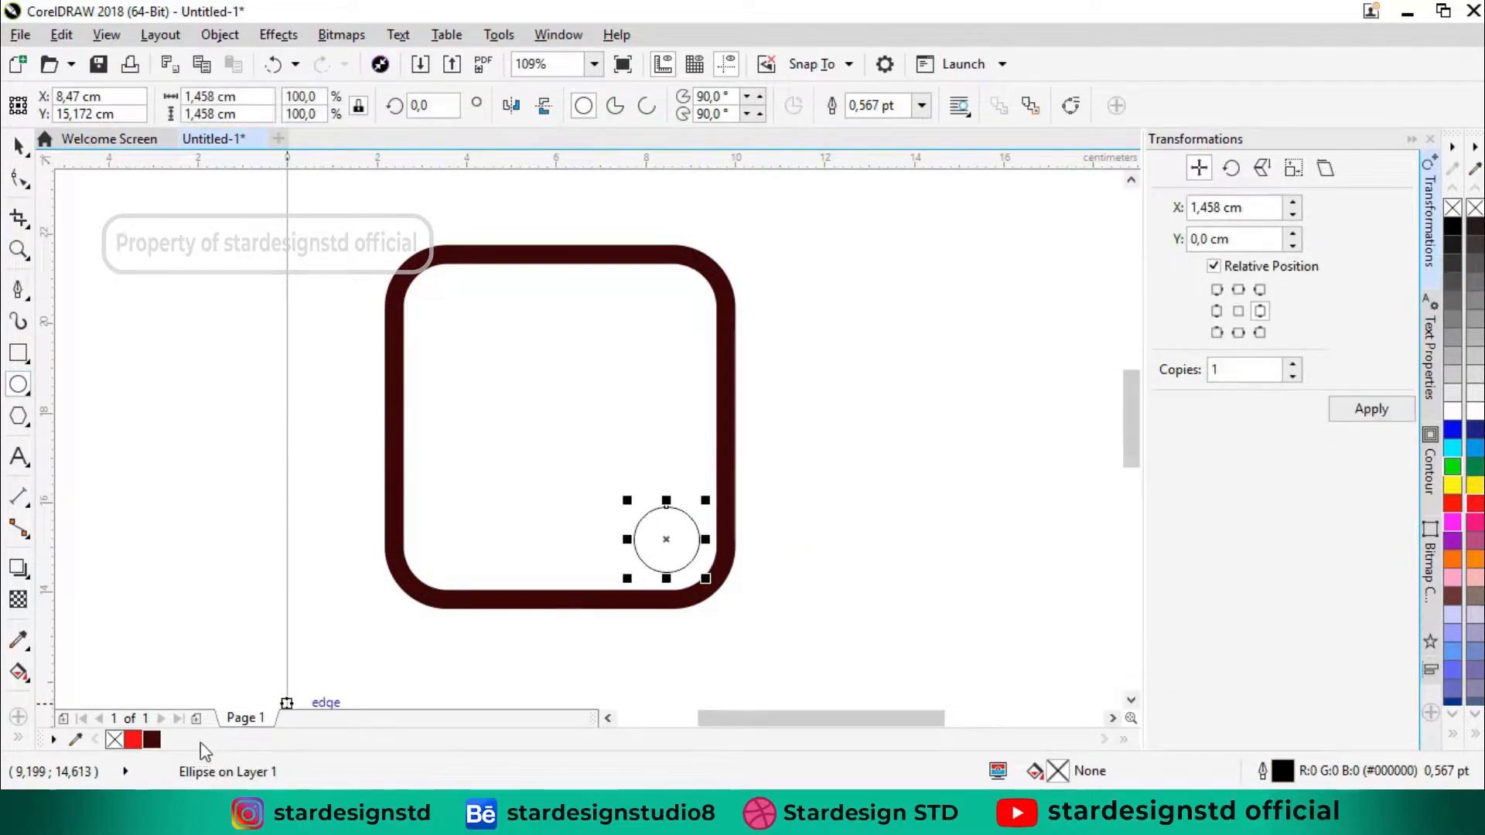
{"action": "left_click", "coordinate": [152, 740]}
{"action": "right_click", "coordinate": [114, 740]}
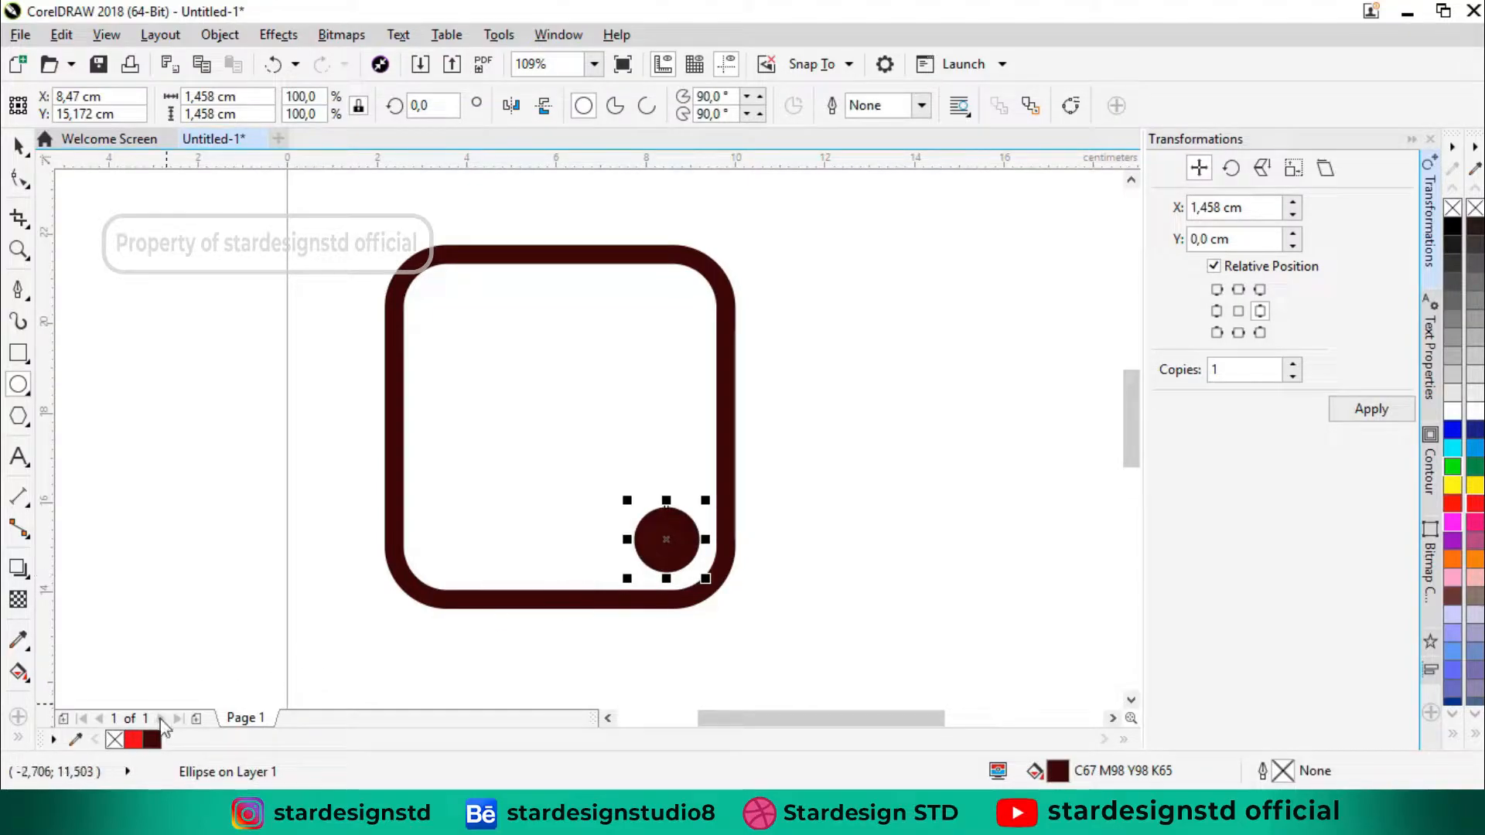
{"action": "left_click", "coordinate": [18, 146]}
{"action": "mouse_move", "coordinate": [662, 536]}
{"action": "left_mouse_down"}
{"action": "mouse_move", "coordinate": [643, 490]}
{"action": "mouse_move", "coordinate": [679, 490]}
{"action": "mouse_move", "coordinate": [698, 516]}
{"action": "left_mouse_up"}
{"action": "left_click", "coordinate": [836, 504]}
Step: Draw a circle about 3.16 cm wide above the filled circle and give it a 12 pt dark maroon outline
{"action": "left_click", "coordinate": [19, 384]}
{"action": "key", "text": "space"}
{"action": "left_click", "coordinate": [921, 105]}
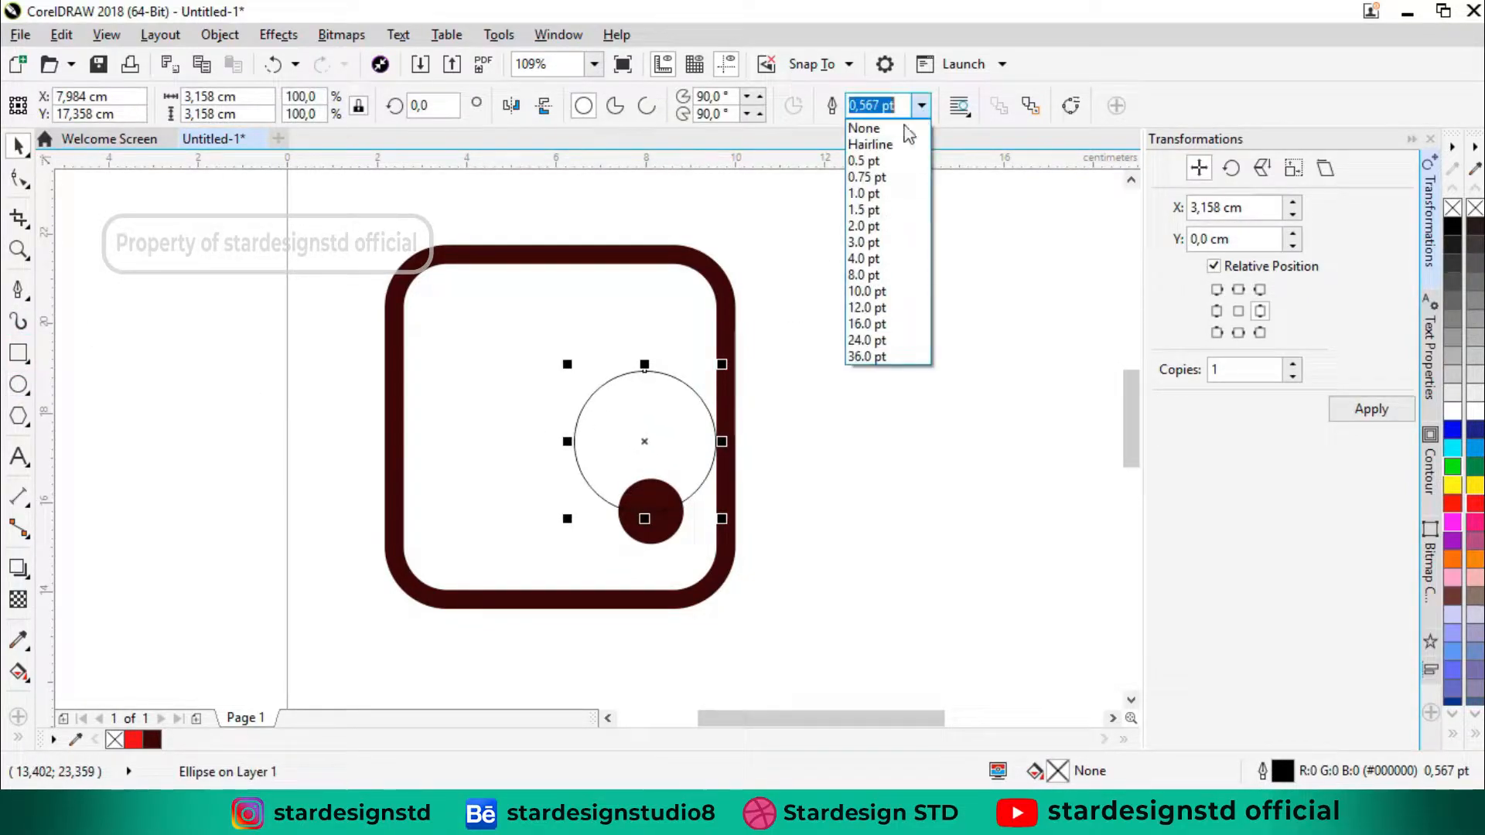
{"action": "left_click", "coordinate": [867, 307]}
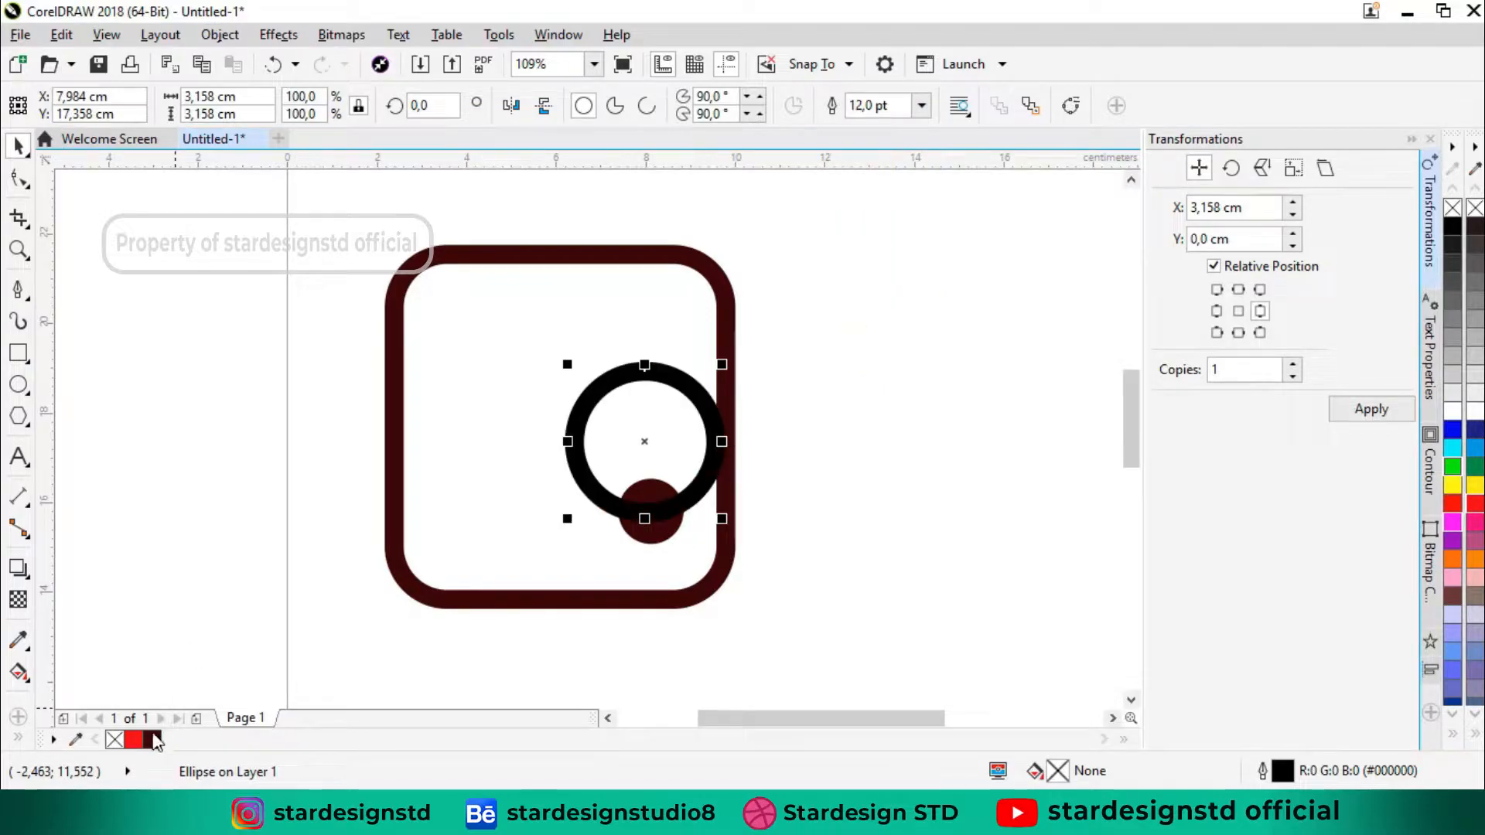
{"action": "right_click", "coordinate": [153, 740]}
Step: Convert the outlined circle into an arc with rounded caps, covering about 192 degrees over its upper half
{"action": "left_click", "coordinate": [648, 109]}
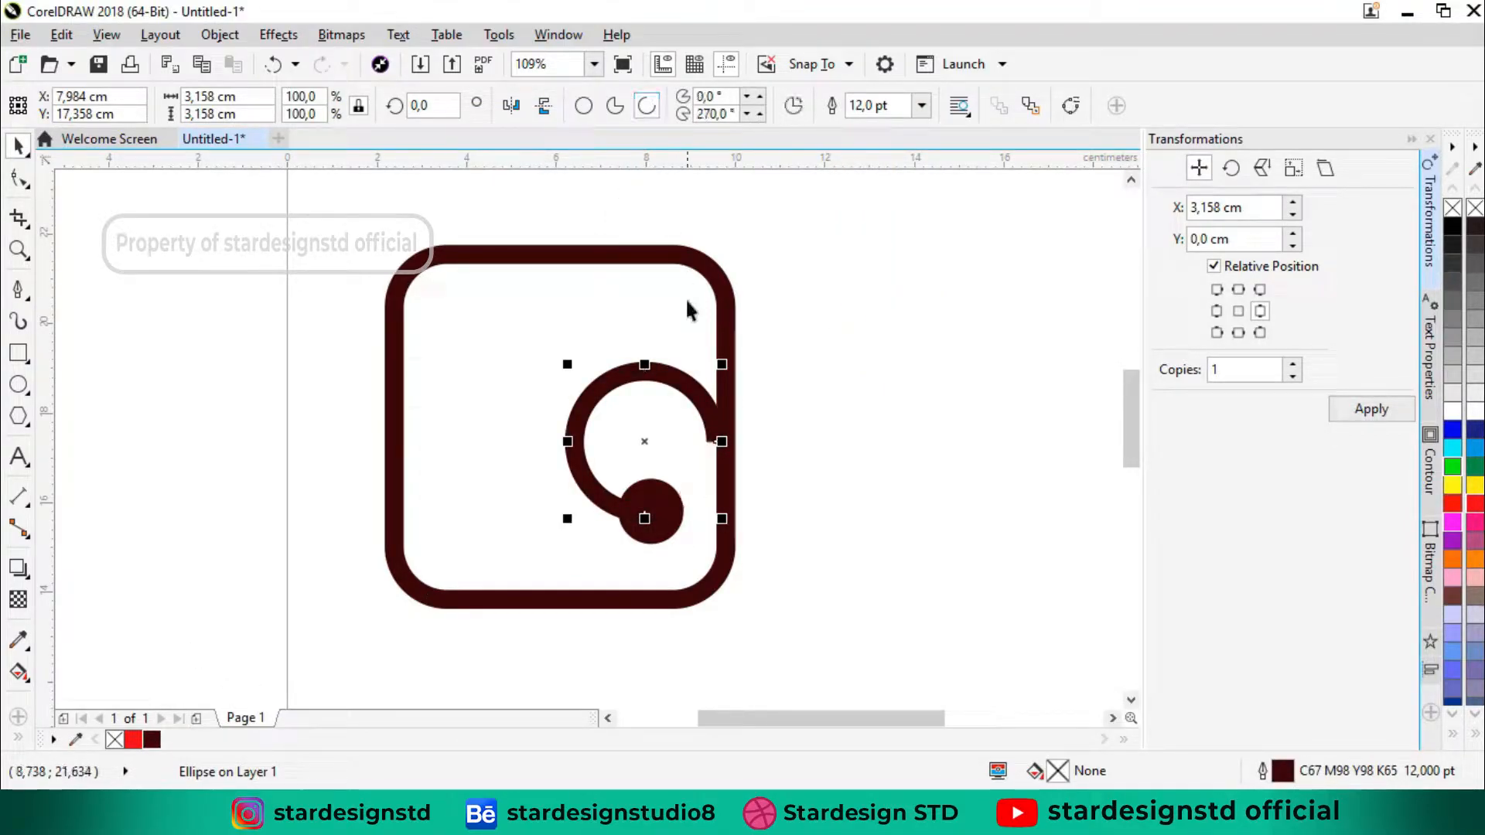
{"action": "key", "text": "F12"}
{"action": "left_click", "coordinate": [673, 487]}
{"action": "key", "text": "Return"}
{"action": "key", "text": "F10"}
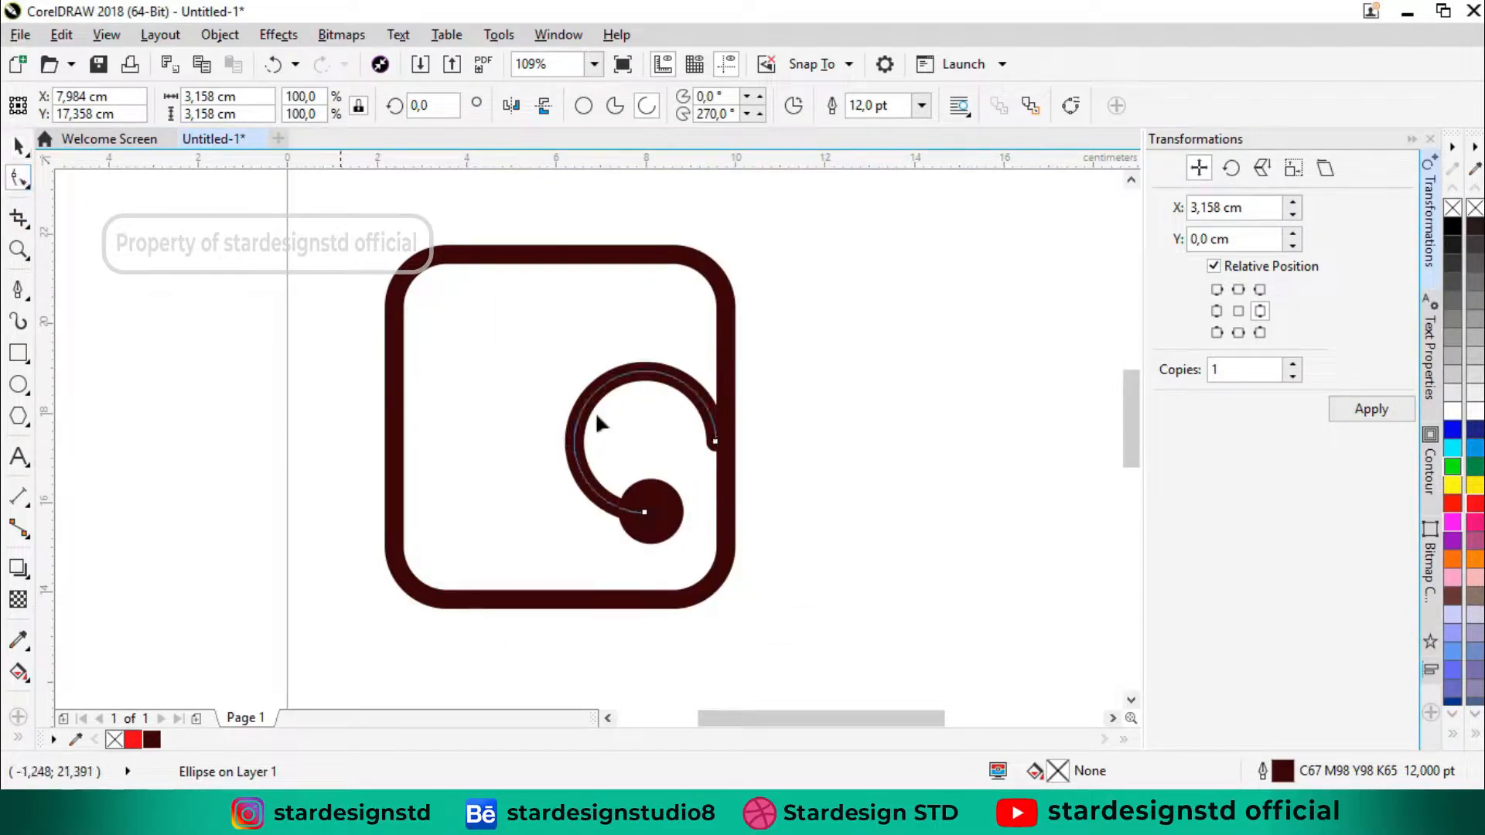
{"action": "left_click_drag", "start_coordinate": [645, 513], "coordinate": [717, 465]}
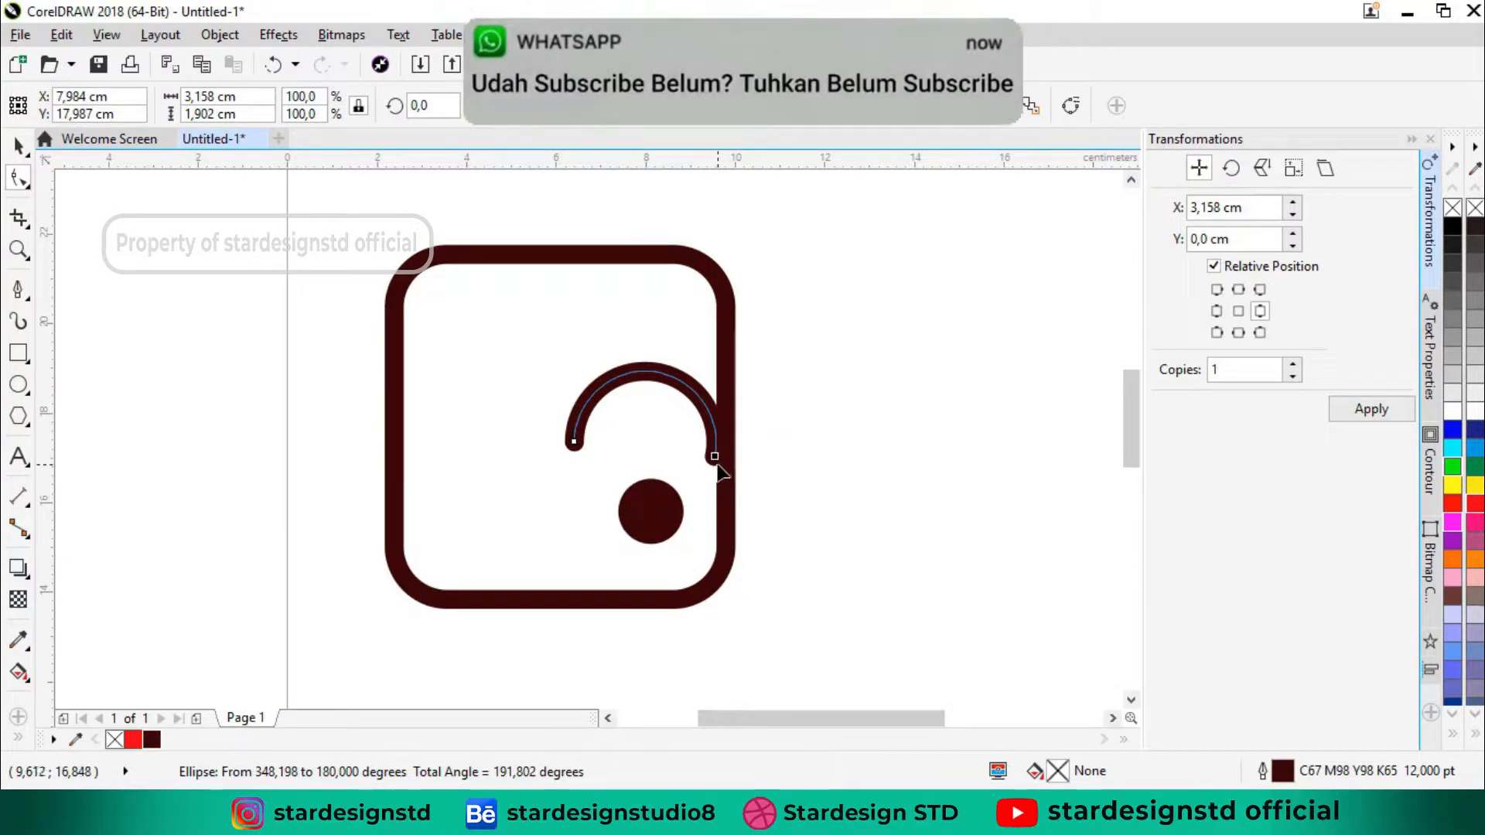
Step: Rotate the arc by about 6 degrees and align its right edge with the frame's right edge
{"action": "key", "text": "space"}
{"action": "left_click", "coordinate": [706, 390]}
{"action": "left_click_drag", "start_coordinate": [726, 360], "coordinate": [713, 354]}
{"action": "left_click", "coordinate": [686, 326], "text": "shift"}
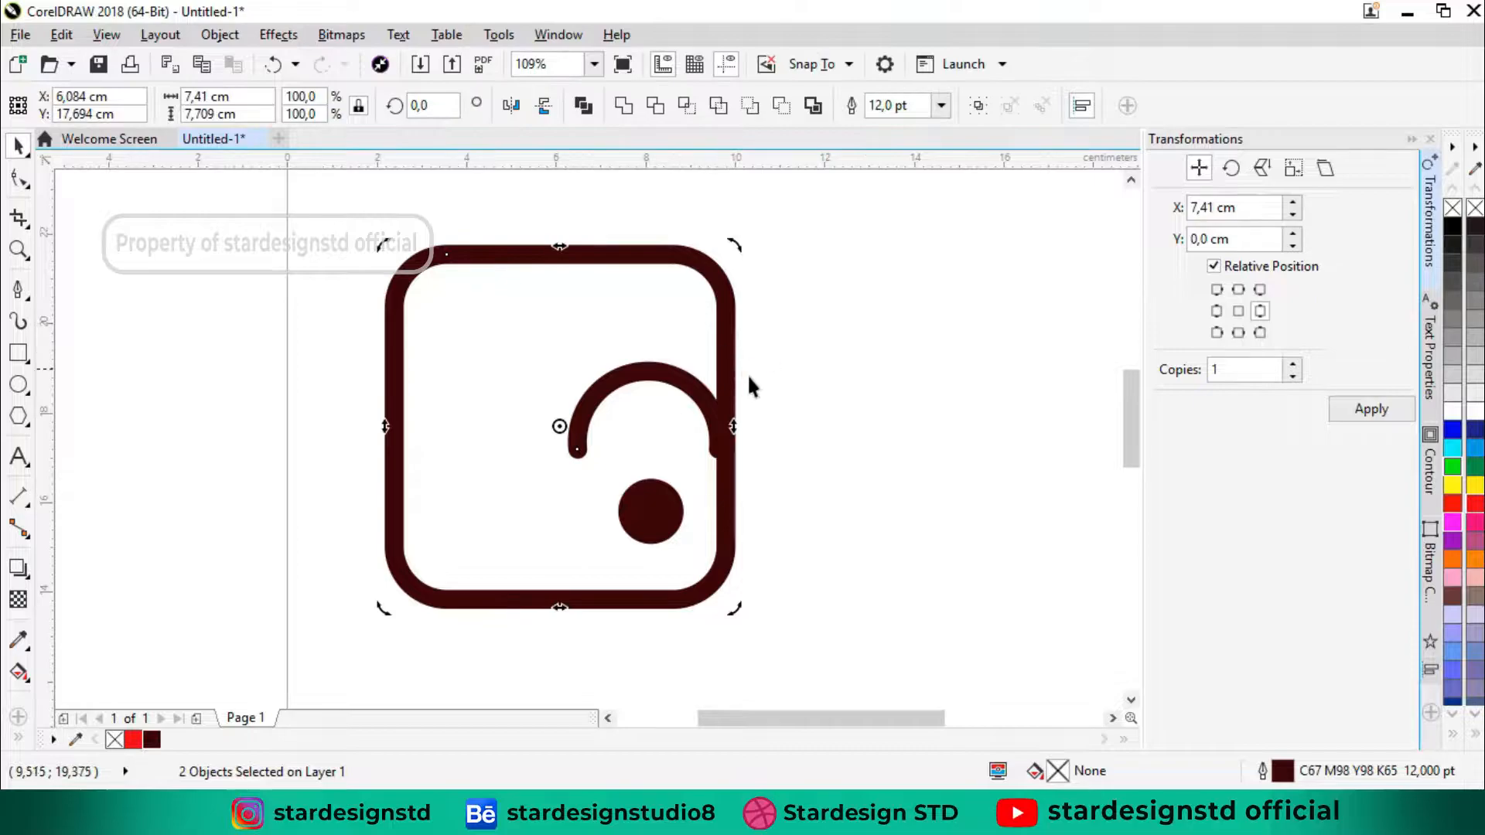
{"action": "key", "text": "r"}
{"action": "left_click", "coordinate": [800, 395]}
Step: Enlarge the arc to about 3.46 cm wide and nudge it down slightly toward the filled circle
{"action": "left_click", "coordinate": [709, 410]}
{"action": "mouse_move", "coordinate": [570, 364]}
{"action": "left_mouse_down"}
{"action": "mouse_move", "coordinate": [554, 348]}
{"action": "mouse_move", "coordinate": [564, 356]}
{"action": "left_mouse_up"}
{"action": "key", "text": "Down"}
{"action": "key", "text": "Down"}
{"action": "key", "text": "Down"}
{"action": "key", "text": "Down"}
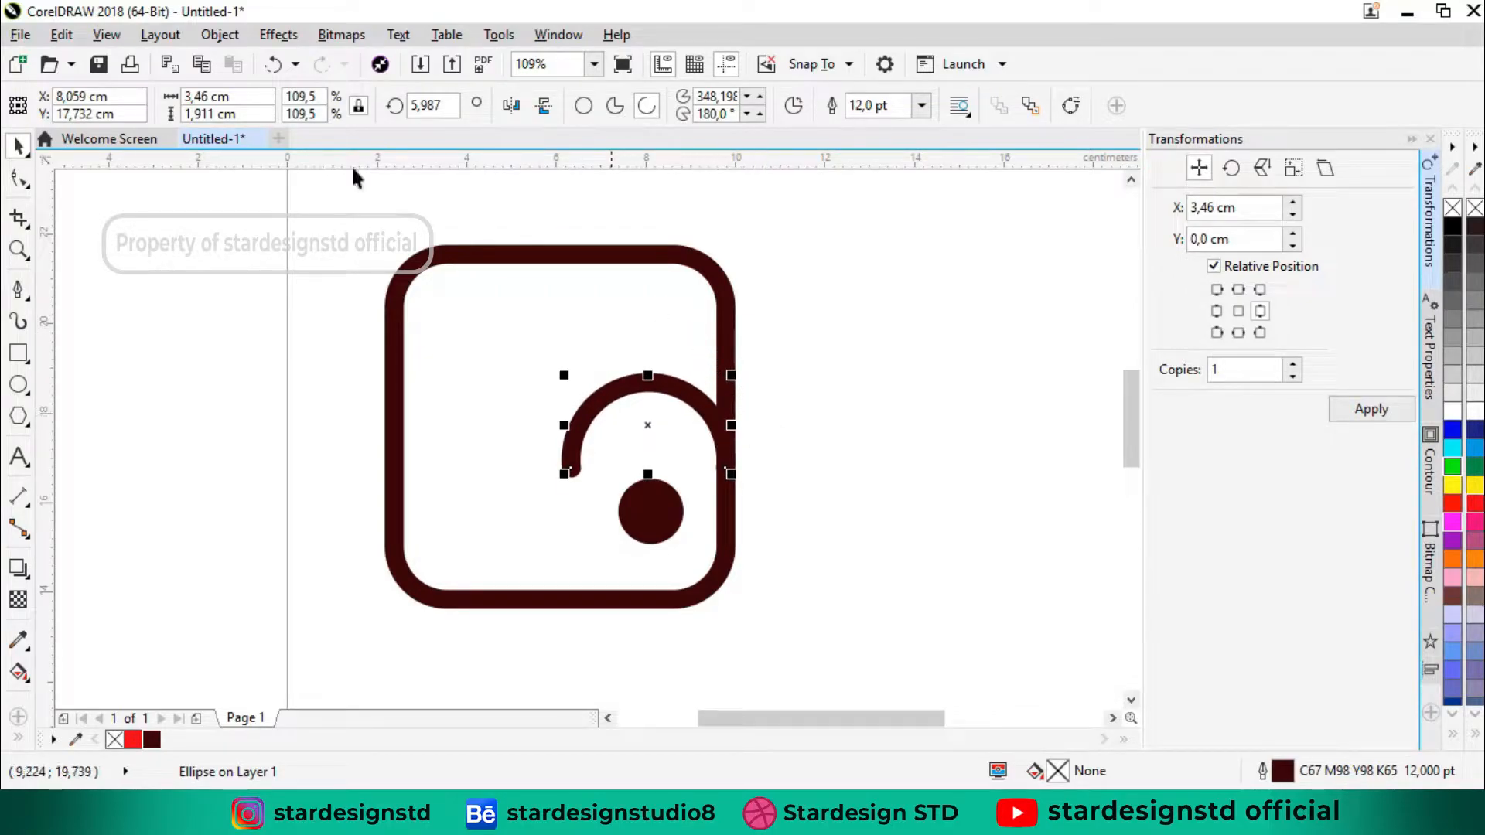
Step: Convert the outlines of the arc and the rounded square frame to objects
{"action": "left_click", "coordinate": [219, 34]}
{"action": "left_click", "coordinate": [348, 593]}
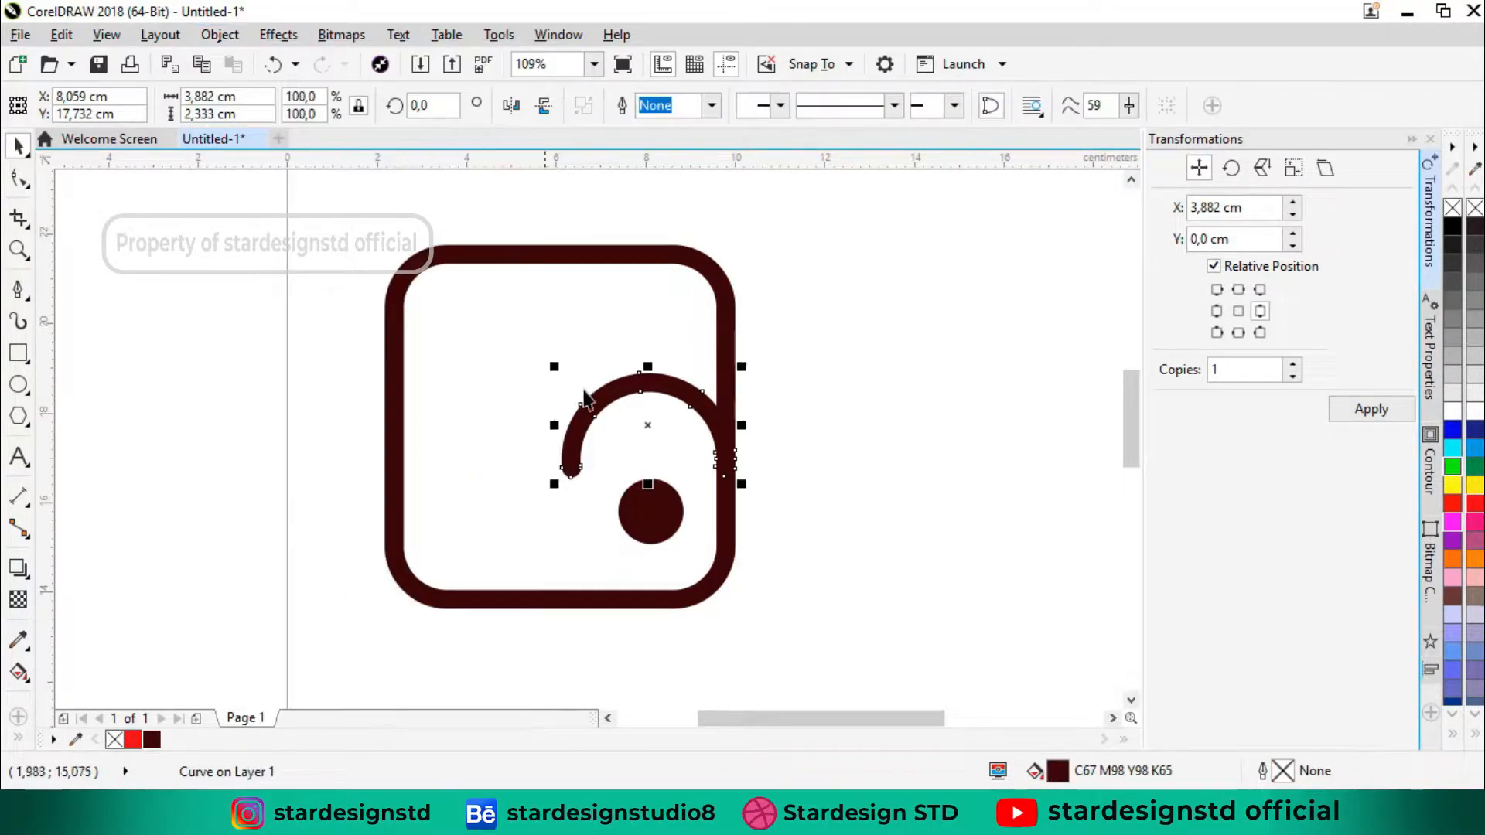
{"action": "left_click", "coordinate": [689, 266]}
{"action": "left_click", "coordinate": [220, 34]}
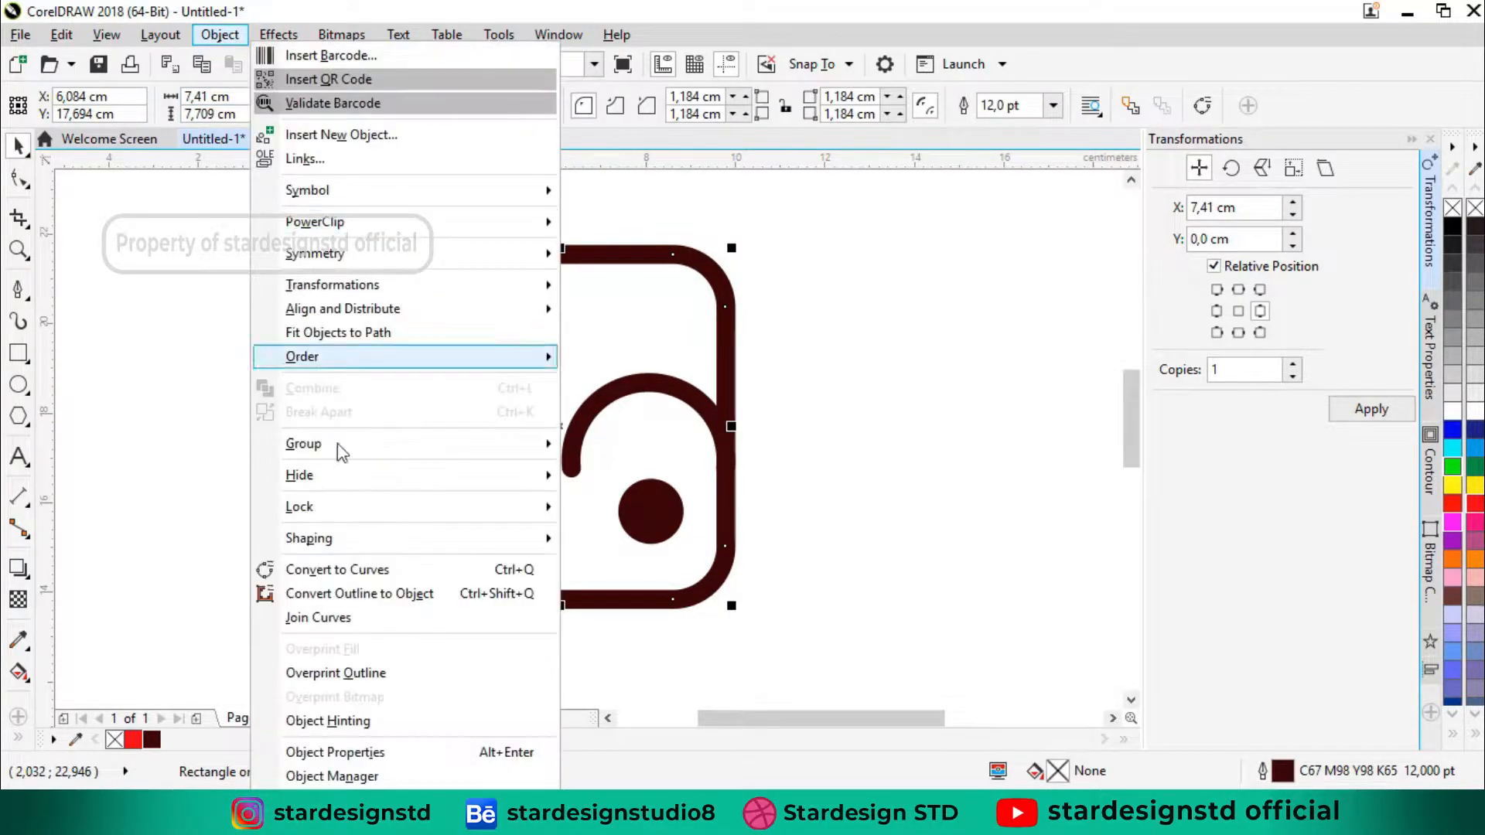
{"action": "left_click", "coordinate": [346, 593]}
Step: Weld the frame, the arc and the filled circle into one curve
{"action": "left_click", "coordinate": [336, 225]}
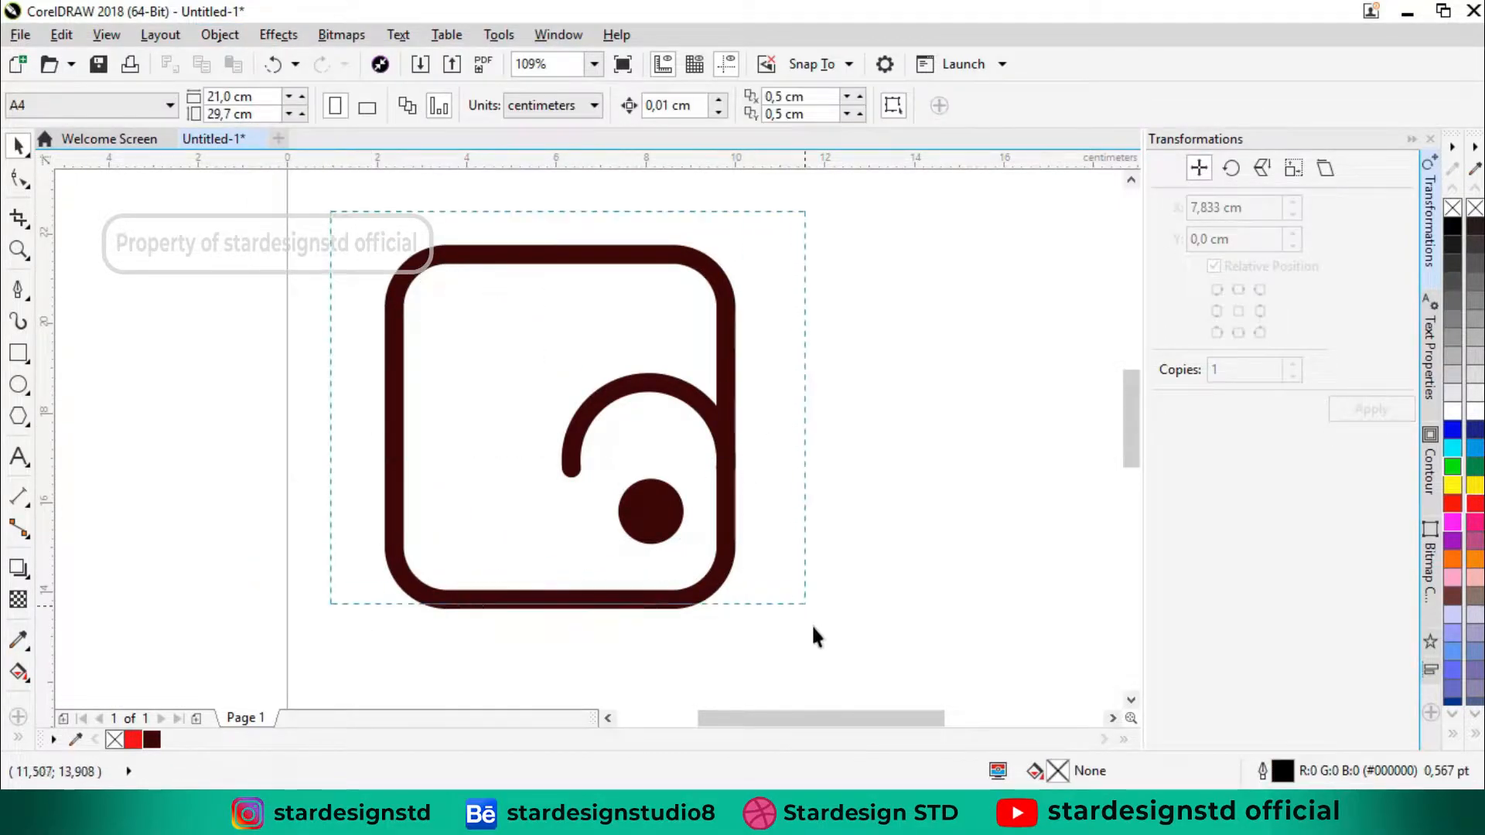
{"action": "left_click_drag", "start_coordinate": [806, 614], "coordinate": [807, 616]}
{"action": "left_click", "coordinate": [637, 109]}
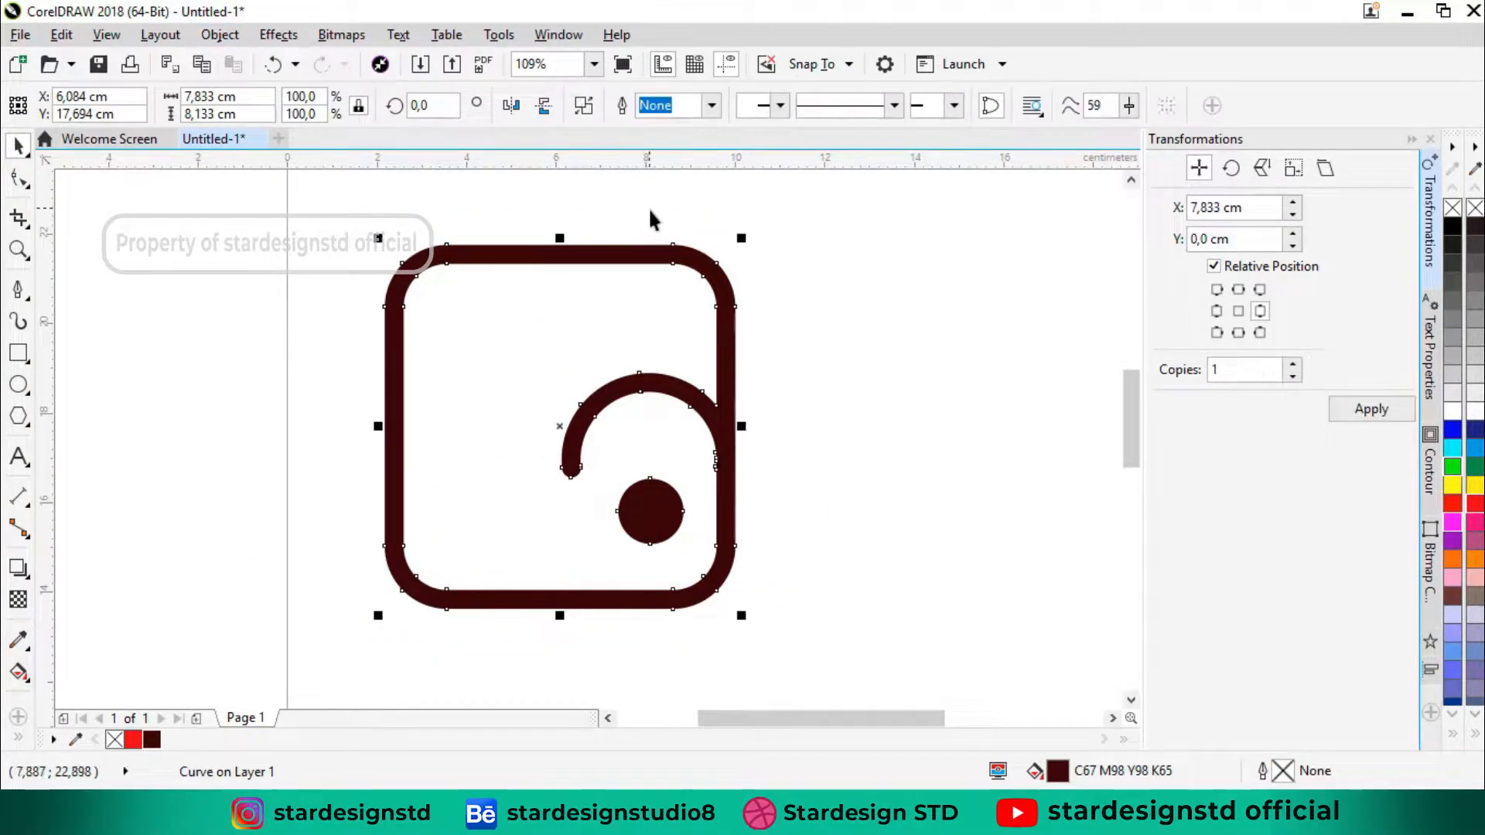
{"action": "left_click", "coordinate": [648, 207]}
Step: Place one copy of the welded shape directly to its right and mirror the copy horizontally
{"action": "left_click", "coordinate": [593, 64]}
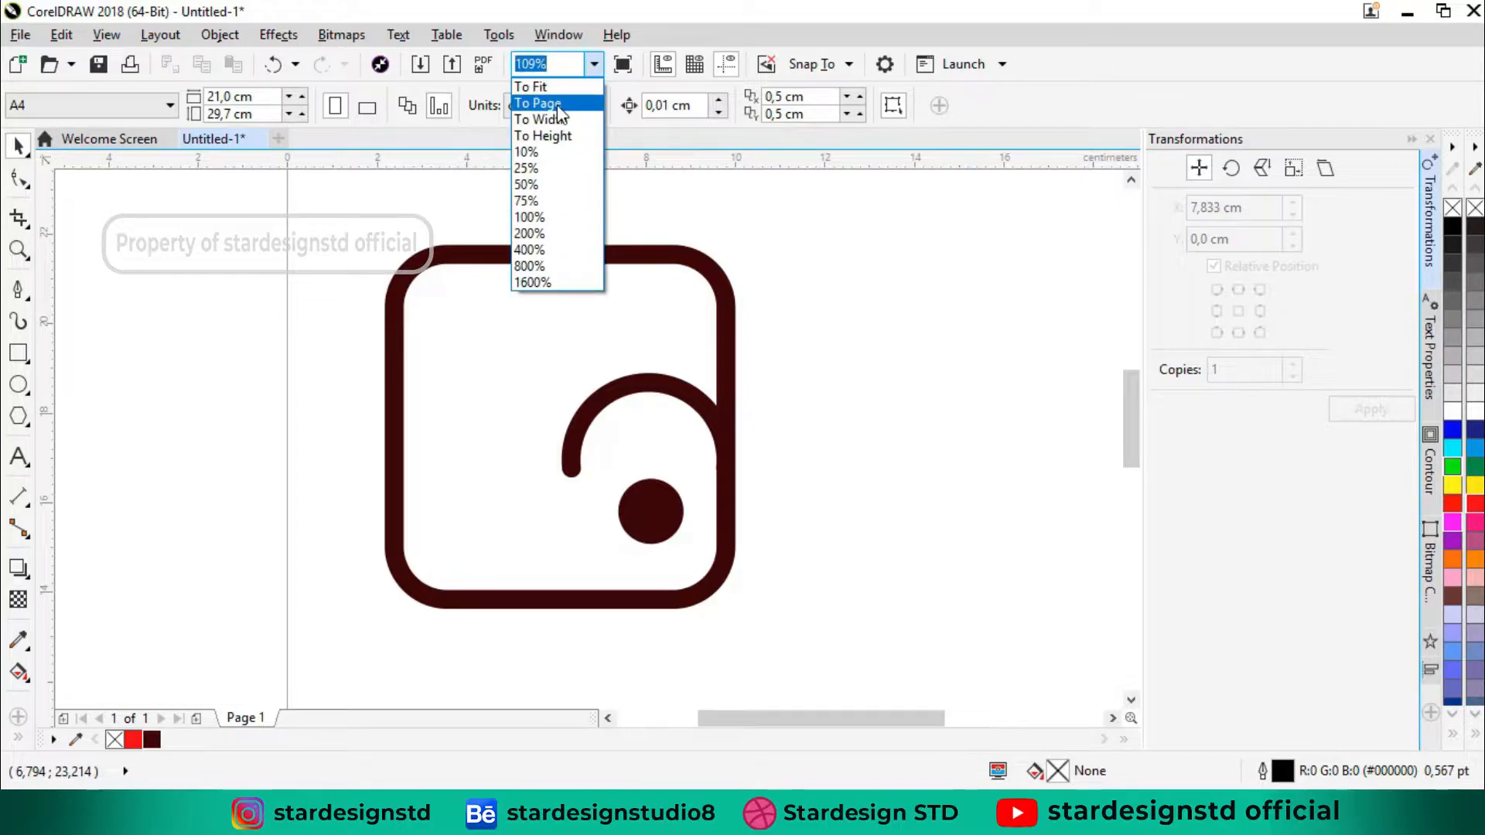
{"action": "left_click", "coordinate": [537, 103]}
{"action": "left_click_drag", "start_coordinate": [594, 472], "coordinate": [619, 482]}
{"action": "left_click", "coordinate": [1238, 333]}
{"action": "left_click", "coordinate": [1259, 333]}
{"action": "left_click", "coordinate": [1259, 311]}
{"action": "left_click", "coordinate": [1365, 412]}
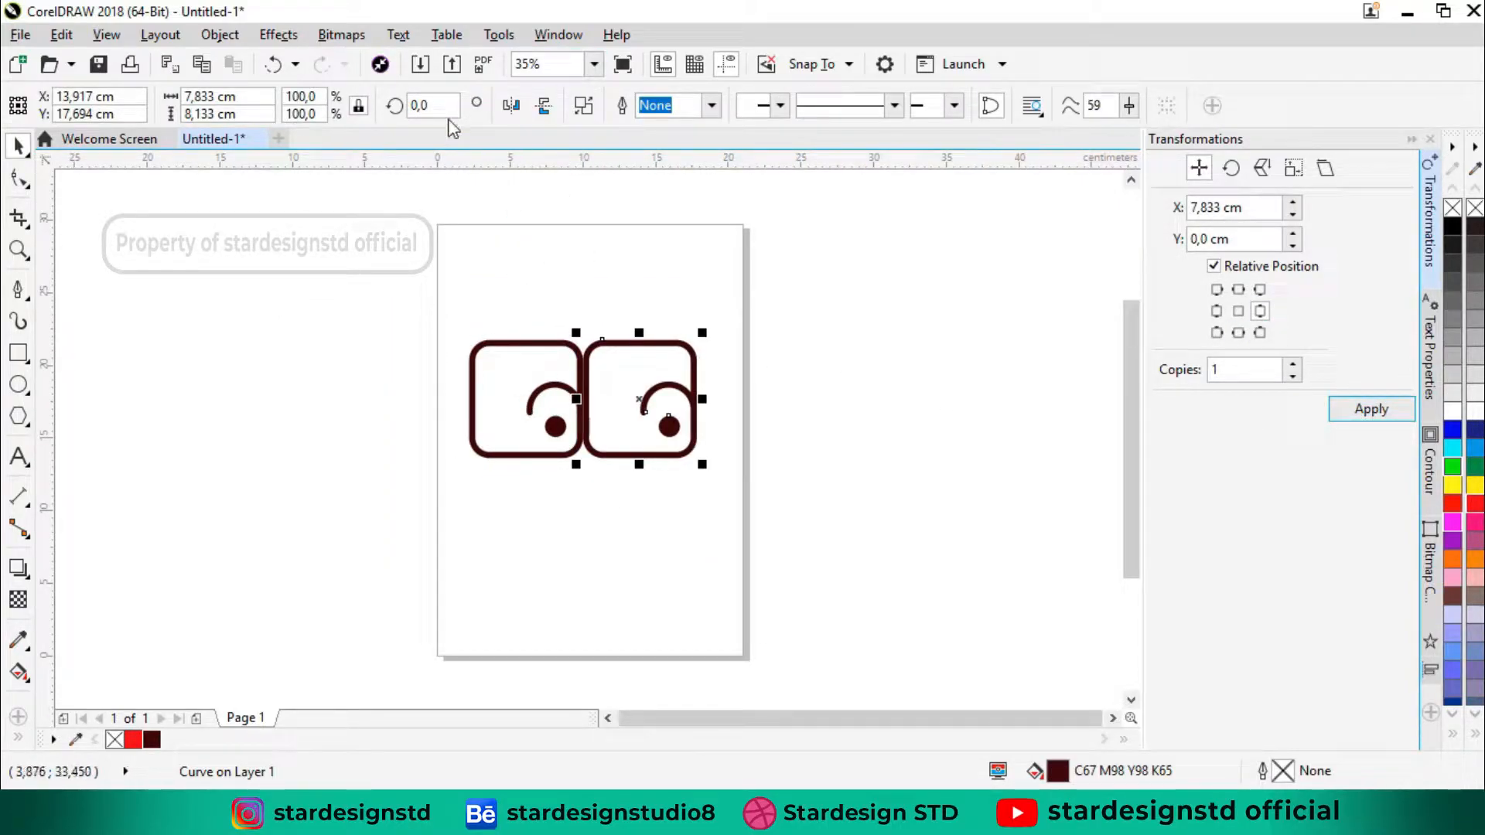
{"action": "left_click", "coordinate": [510, 109]}
Step: Move the mirrored copy to the right to leave a gap between the frames, and group both shapes
{"action": "left_click_drag", "start_coordinate": [644, 377], "coordinate": [662, 470]}
{"action": "scroll", "coordinate": [610, 398], "scroll_direction": "up", "scroll_amount": 2}
{"action": "left_click", "coordinate": [566, 218]}
{"action": "left_click", "coordinate": [614, 386]}
{"action": "key", "text": "Right"}
{"action": "key", "text": "Right"}
{"action": "key", "text": "Right"}
{"action": "key", "text": "Right"}
{"action": "key", "text": "Right"}
{"action": "key", "text": "Right"}
{"action": "key", "text": "Right"}
{"action": "key", "text": "Right"}
{"action": "key", "text": "Right"}
{"action": "key", "text": "Right"}
{"action": "key", "text": "Right"}
{"action": "key", "text": "Right"}
{"action": "key", "text": "Right"}
{"action": "key", "text": "Right"}
{"action": "key", "text": "Right"}
{"action": "key", "text": "Right"}
{"action": "key", "text": "Right"}
{"action": "key", "text": "Right"}
{"action": "key", "text": "Right"}
{"action": "key", "text": "Right"}
{"action": "key", "text": "Right"}
{"action": "key", "text": "Right"}
{"action": "key", "text": "Right"}
{"action": "key", "text": "Right"}
{"action": "key", "text": "Right"}
{"action": "key", "text": "Right"}
{"action": "key", "text": "Right"}
{"action": "key", "text": "Right"}
{"action": "left_click", "coordinate": [555, 232]}
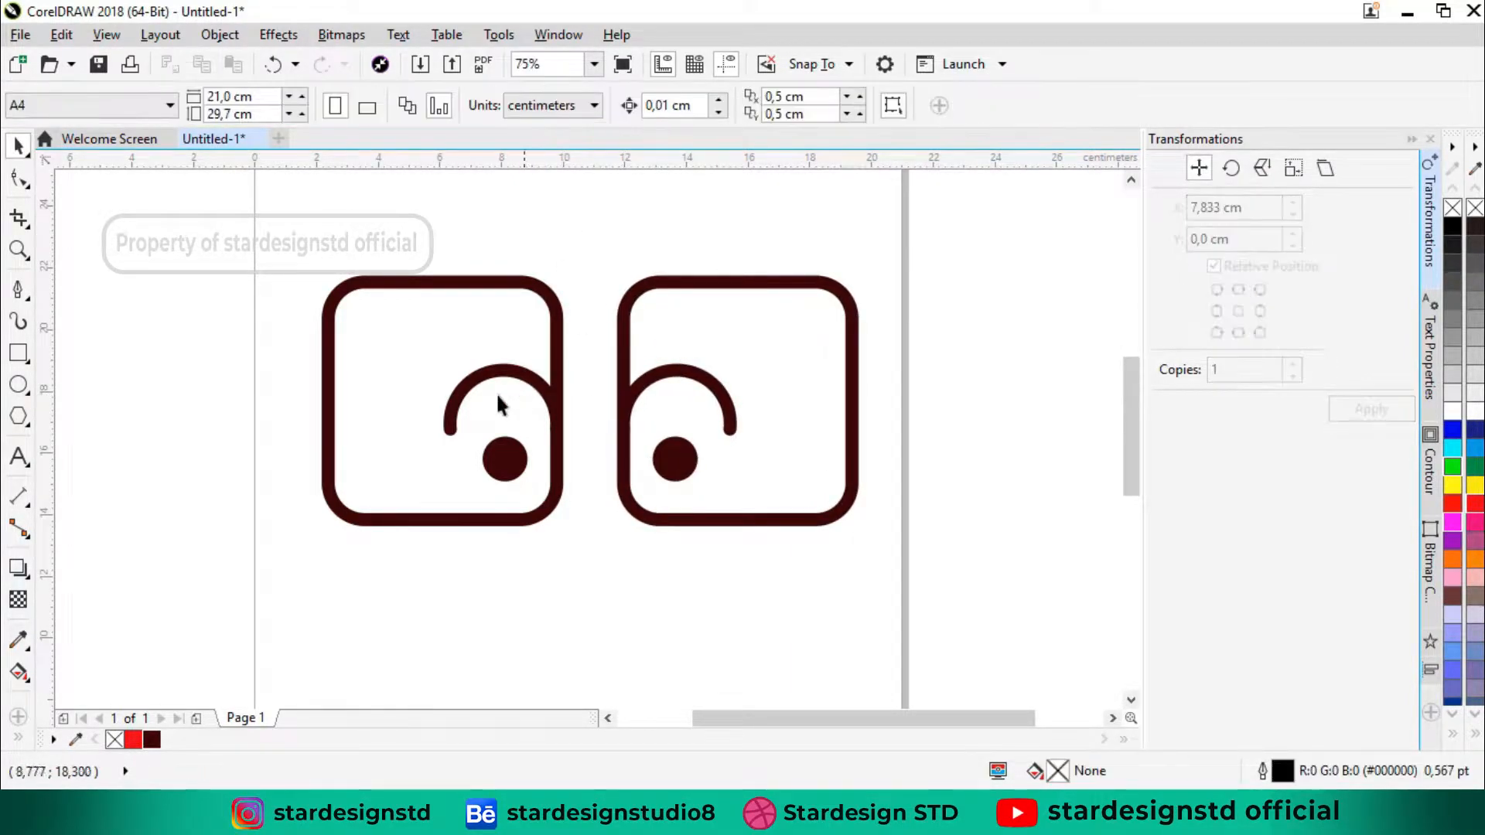
{"action": "left_click_drag", "start_coordinate": [302, 244], "coordinate": [1007, 614]}
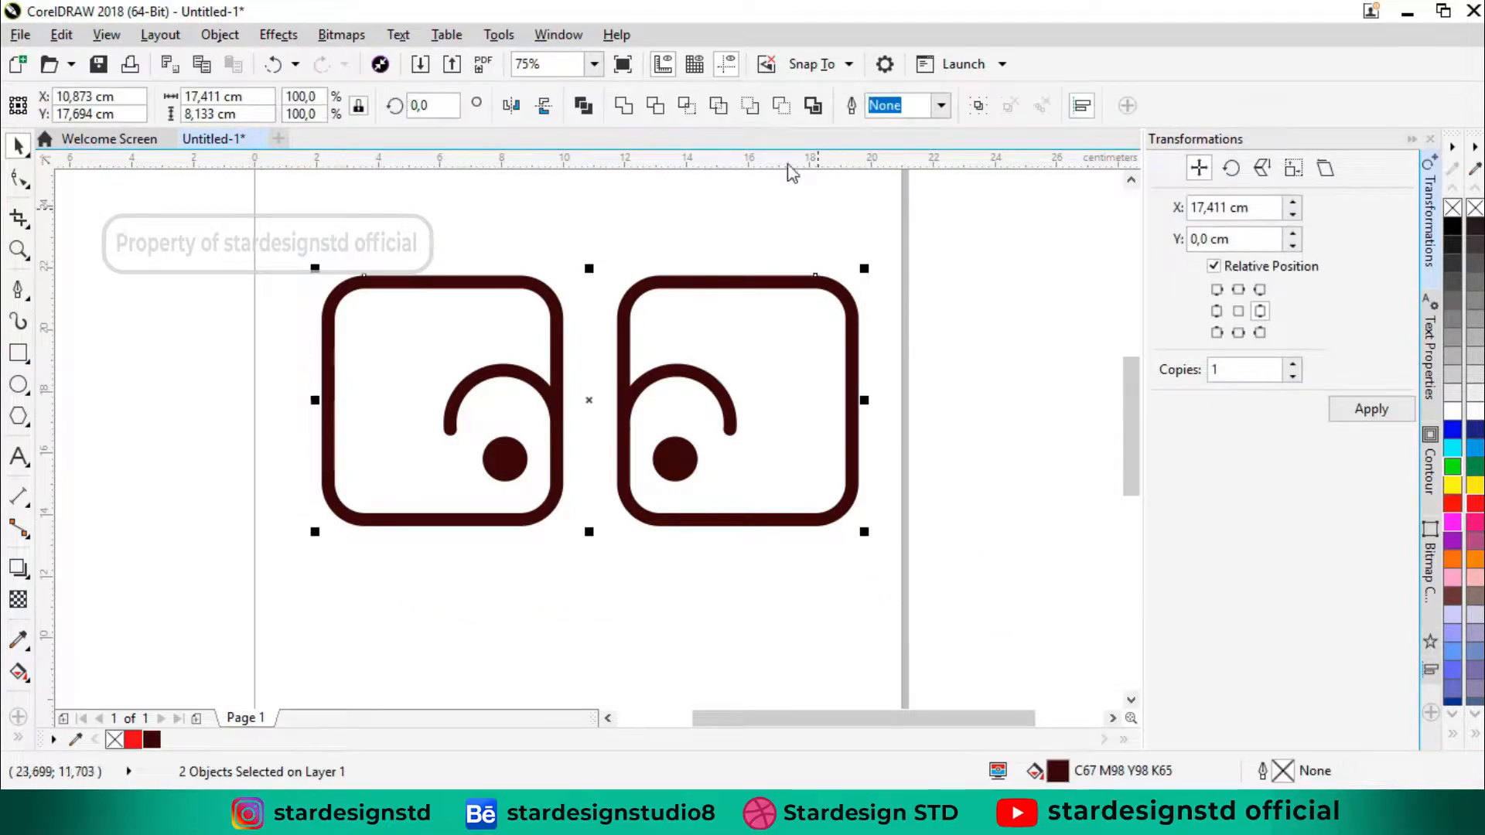
{"action": "left_click", "coordinate": [978, 105]}
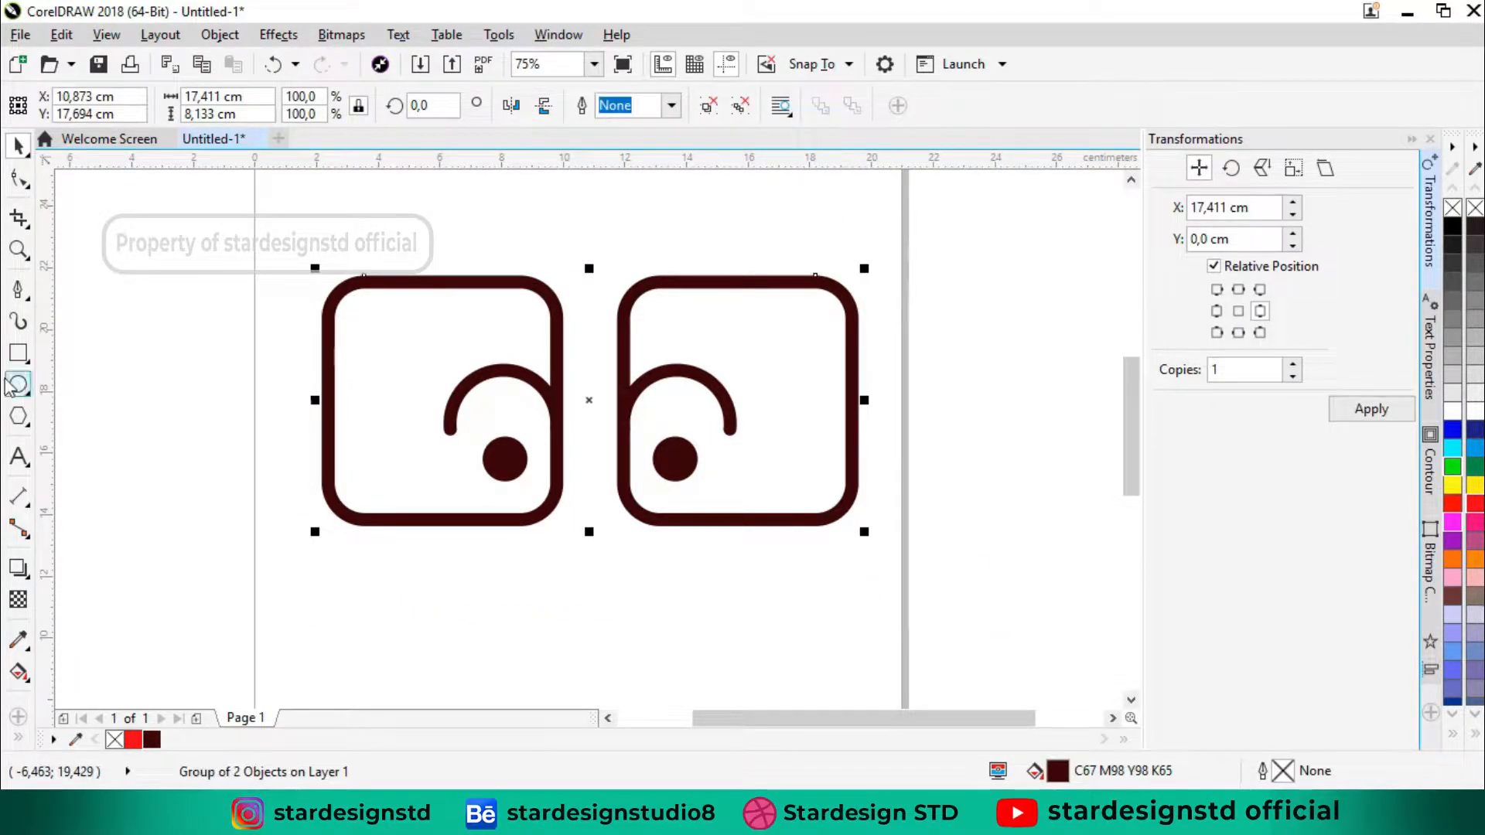
Step: Draw a circle about 2.33 cm wide in the gap between the frames with a 12 pt dark maroon outline
{"action": "key", "text": "F7"}
{"action": "scroll", "coordinate": [592, 397], "scroll_direction": "up", "scroll_amount": 2}
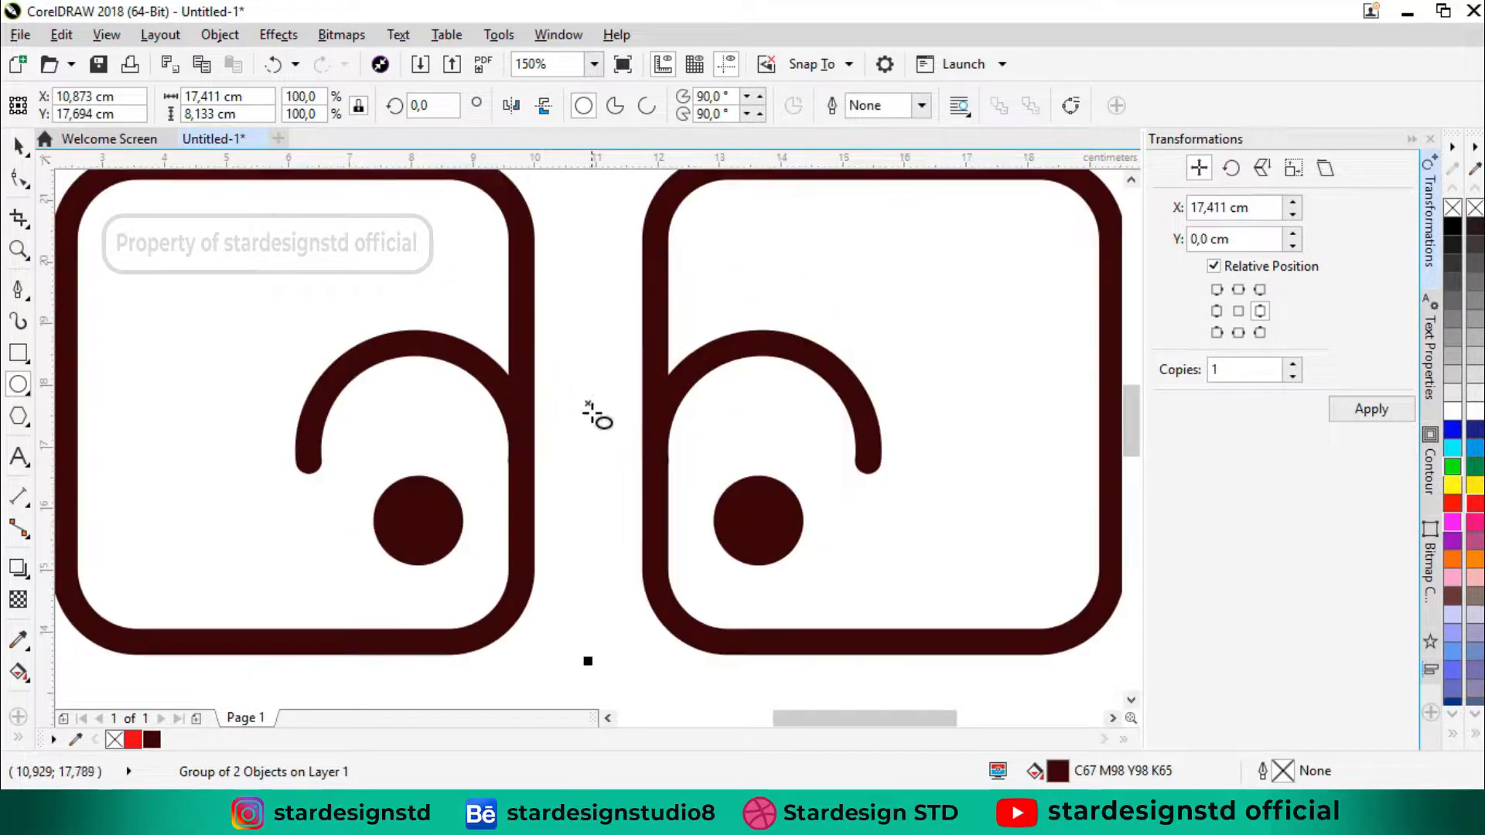
{"action": "left_click", "coordinate": [590, 406]}
{"action": "left_click_drag", "start_coordinate": [587, 402], "coordinate": [628, 473]}
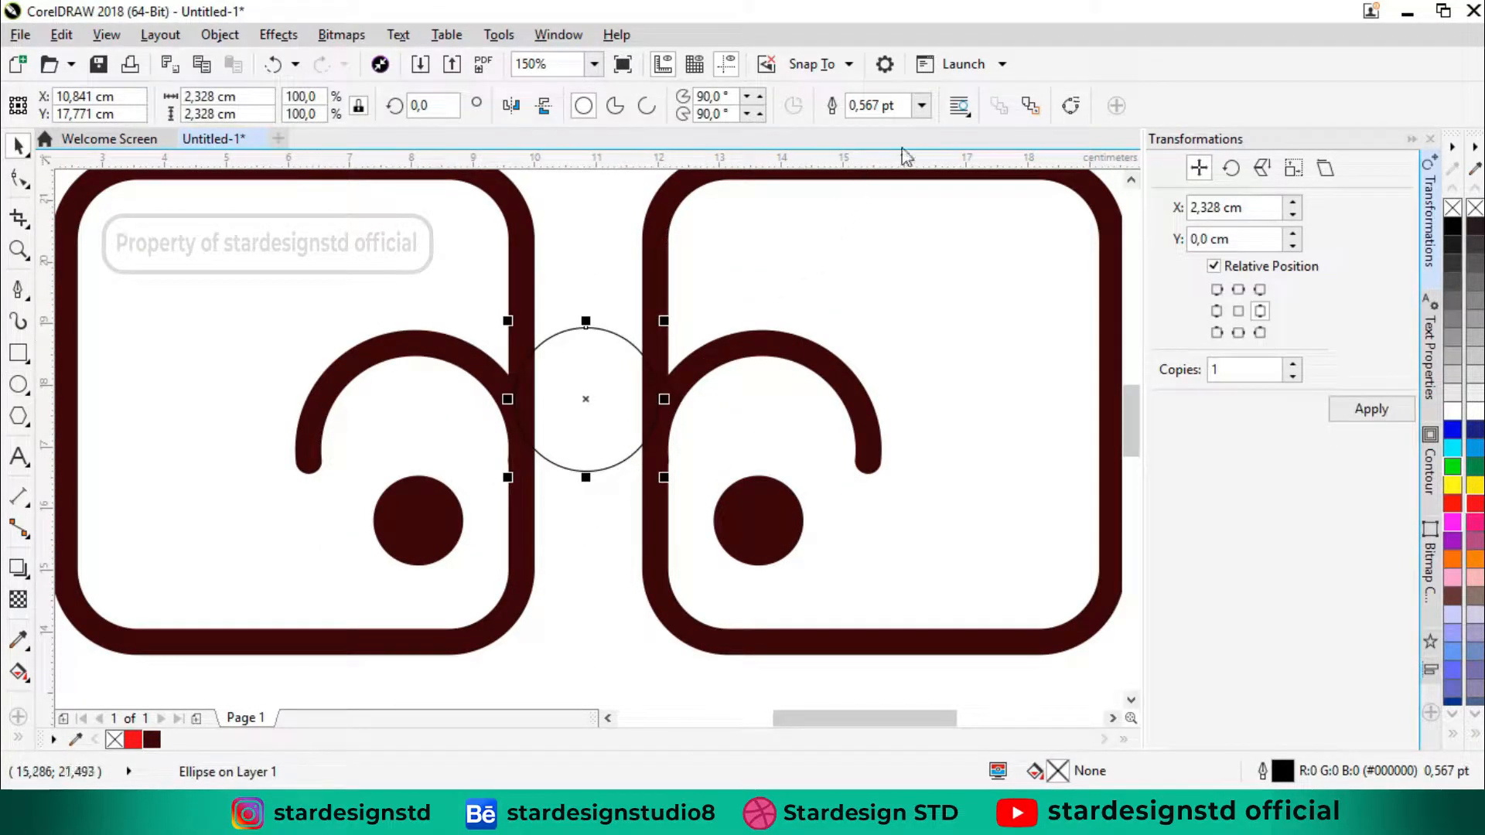
{"action": "left_click", "coordinate": [921, 105]}
{"action": "left_click", "coordinate": [873, 303]}
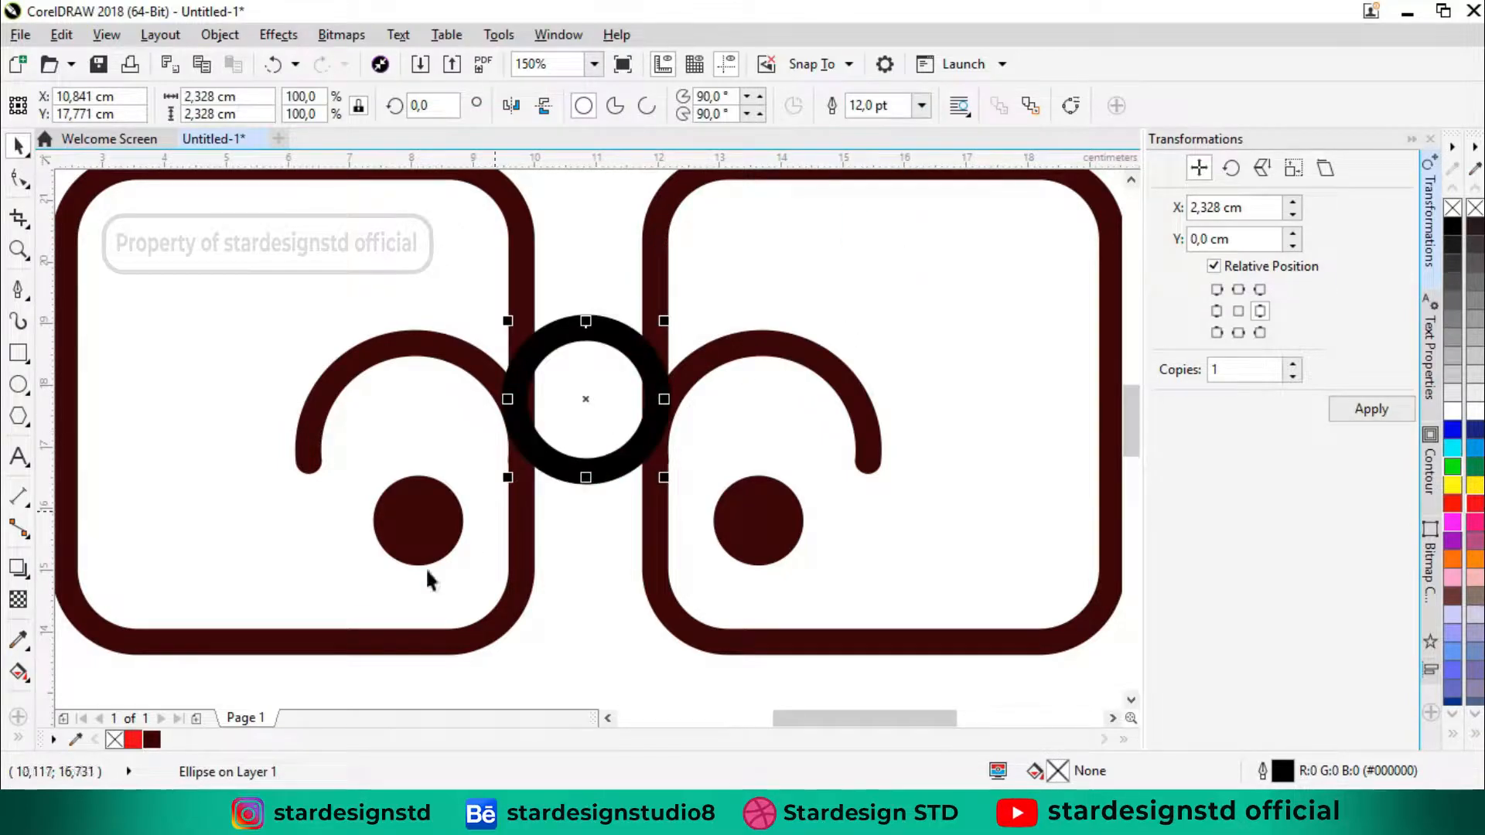
{"action": "right_click", "coordinate": [152, 740]}
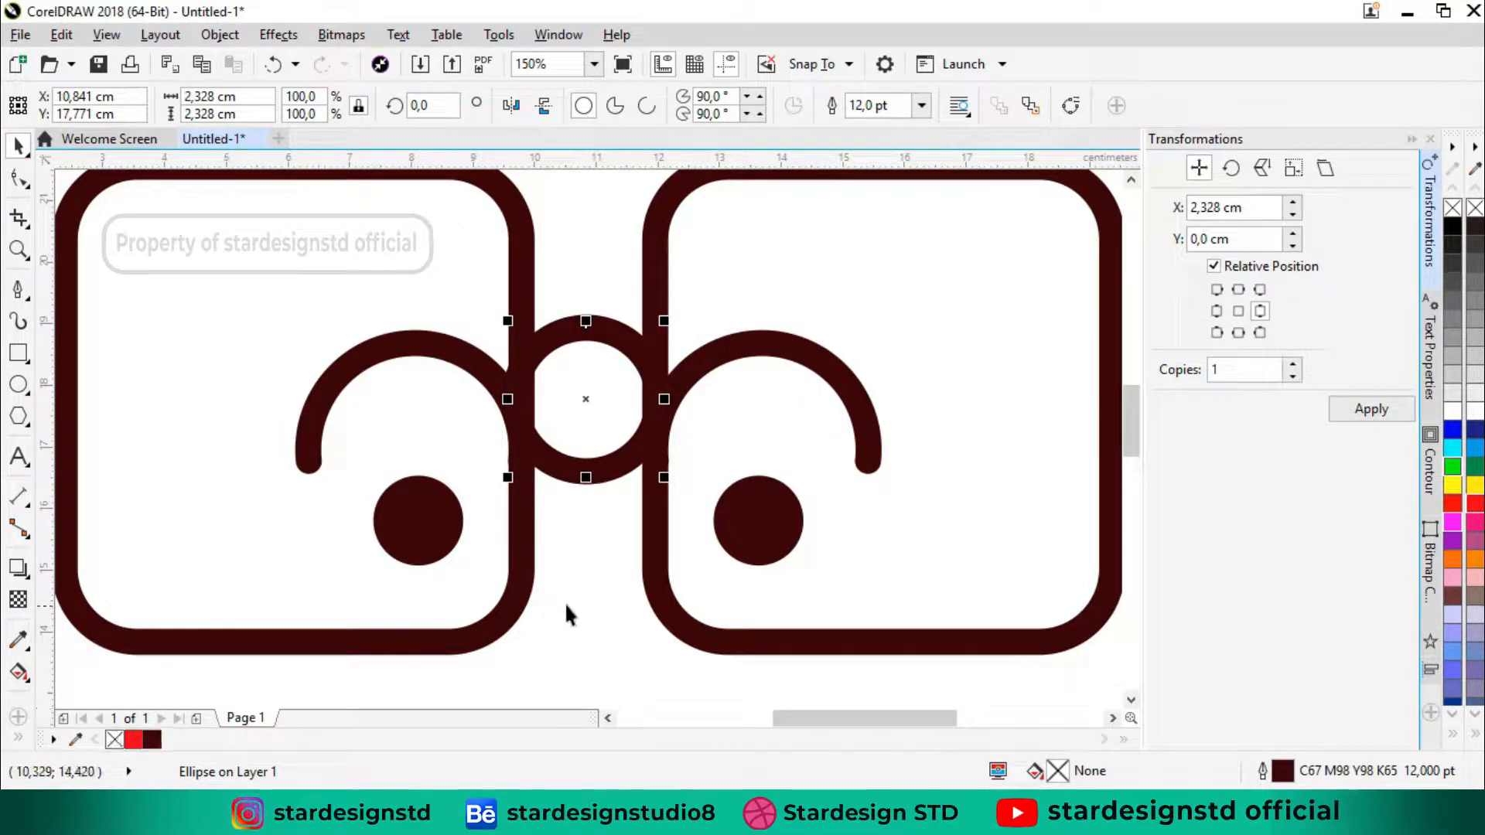
Step: Convert the middle circle into a rounded-cap arc of about 207 degrees, its ends hidden on the frames' inner sides
{"action": "left_click", "coordinate": [644, 104]}
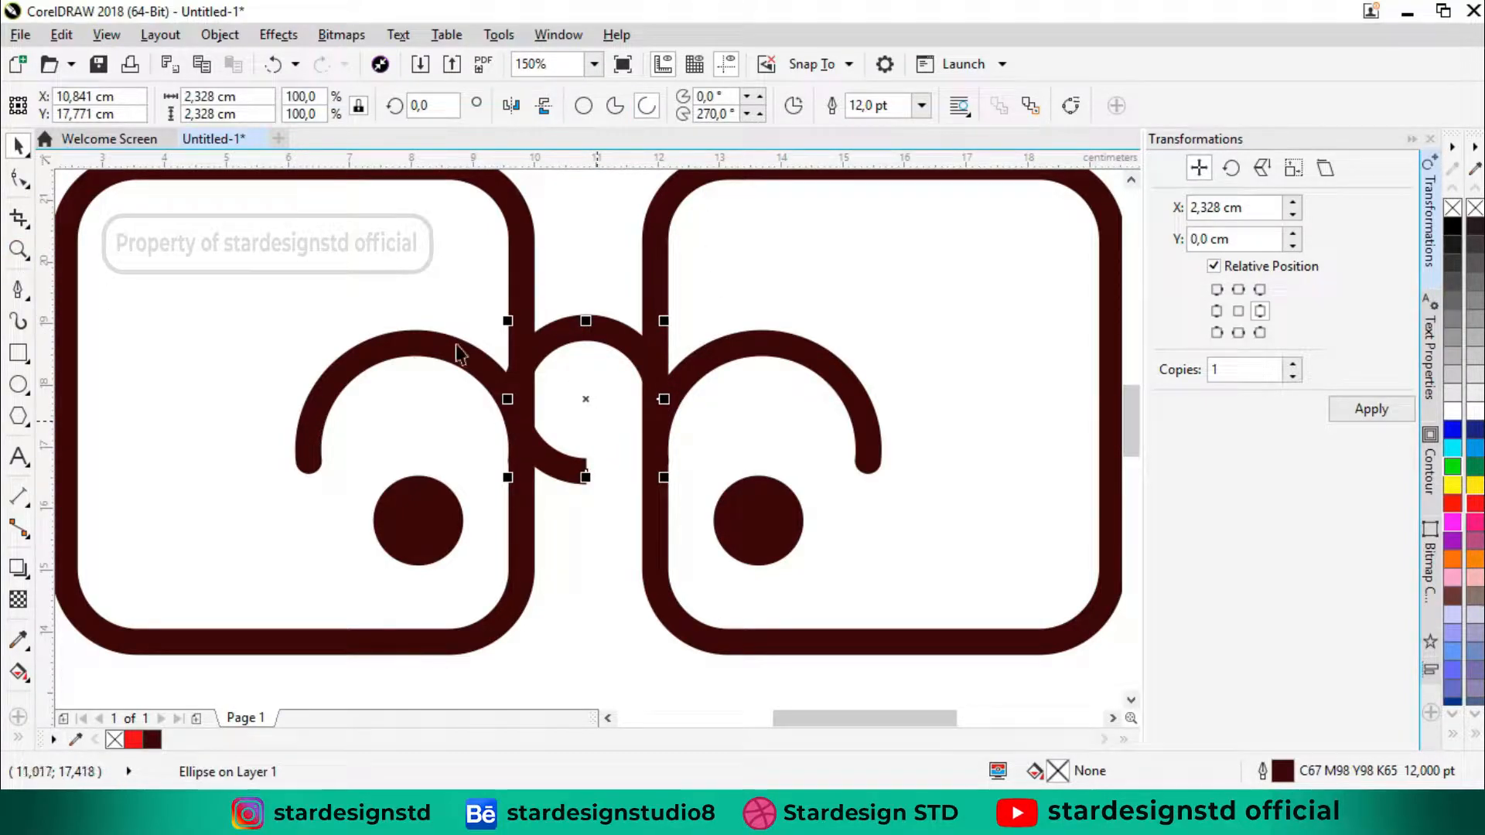
{"action": "key", "text": "F12"}
{"action": "left_click", "coordinate": [673, 487]}
{"action": "left_click", "coordinate": [718, 610]}
{"action": "left_click", "coordinate": [20, 181]}
{"action": "left_click_drag", "start_coordinate": [532, 461], "coordinate": [657, 428]}
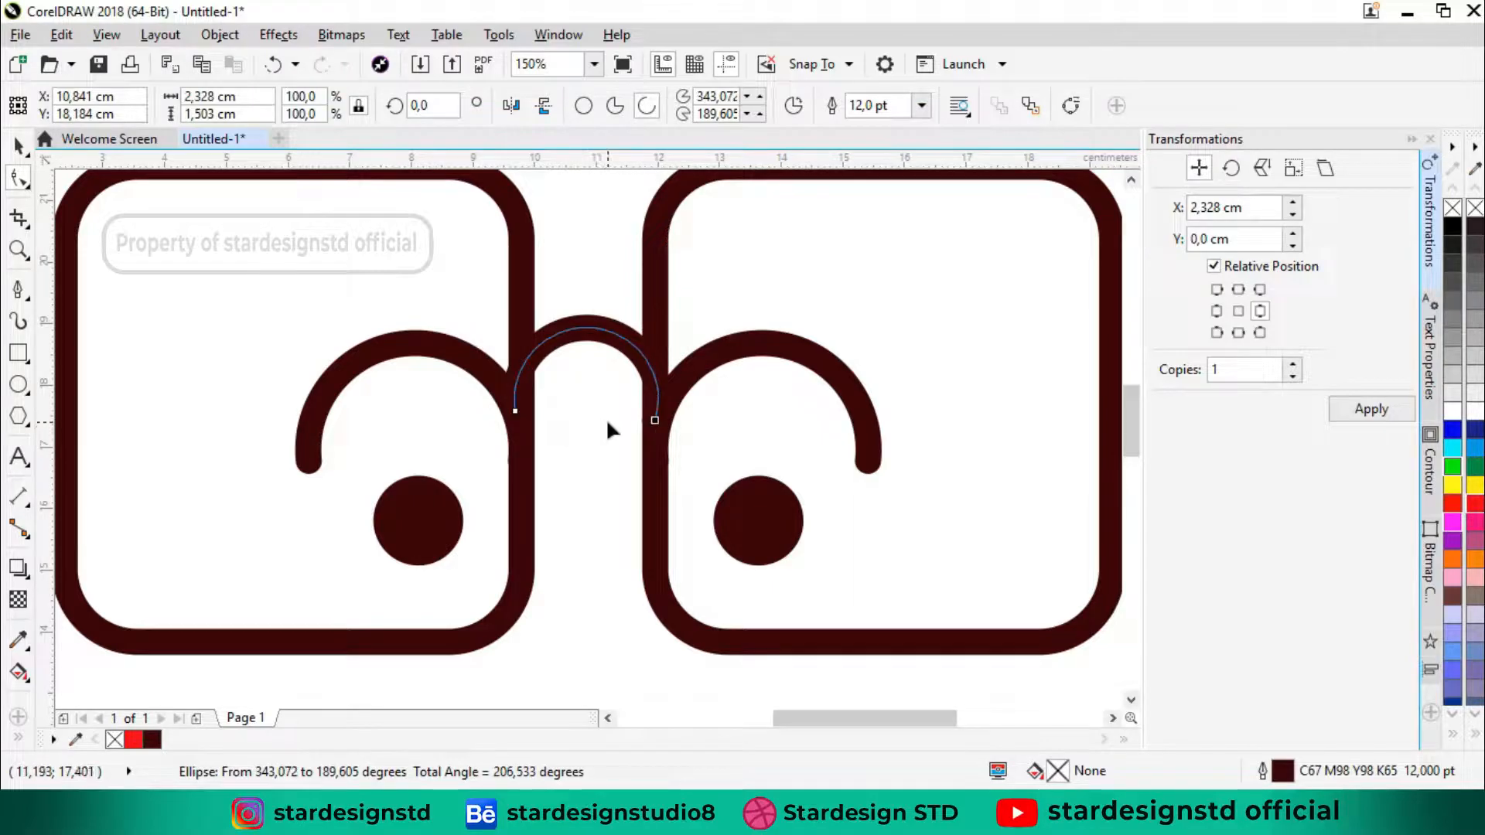
{"action": "key", "text": "space"}
{"action": "key", "text": "space"}
{"action": "key", "text": "space"}
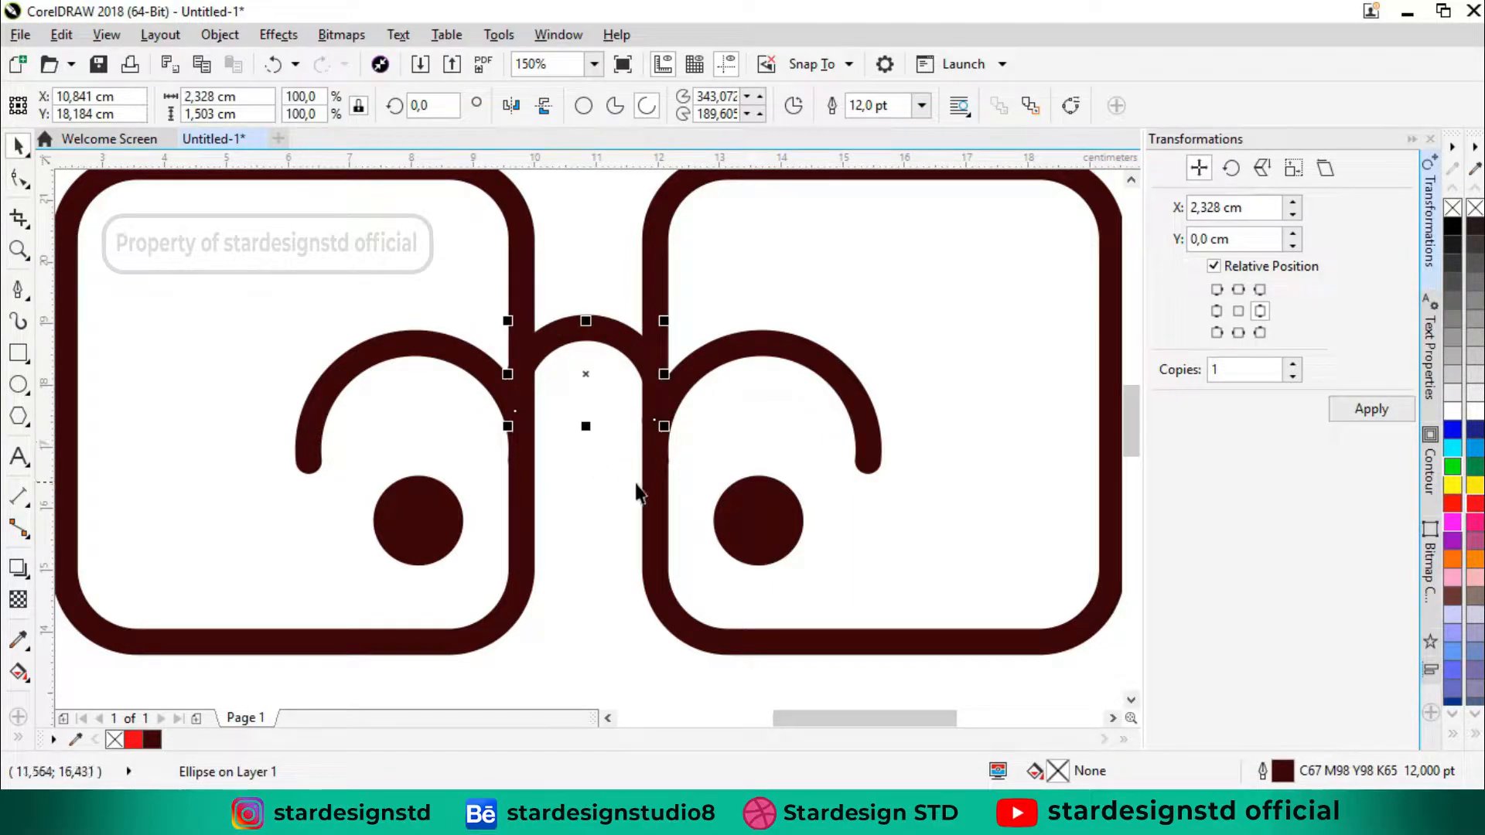
Step: Center the bridge arc horizontally on the grouped frames and lower it level with the two eyebrow arcs
{"action": "left_click", "coordinate": [643, 490], "text": "shift"}
{"action": "key", "text": "c"}
{"action": "left_click", "coordinate": [543, 407]}
{"action": "left_click", "coordinate": [580, 336]}
{"action": "key", "text": "Down"}
{"action": "key", "text": "Down"}
{"action": "key", "text": "Down"}
{"action": "key", "text": "Down"}
{"action": "key", "text": "Down"}
{"action": "key", "text": "Down"}
{"action": "key", "text": "Down"}
{"action": "key", "text": "Down"}
{"action": "key", "text": "Down"}
{"action": "key", "text": "Down"}
{"action": "key", "text": "Down"}
{"action": "key", "text": "Down"}
{"action": "key", "text": "Down"}
{"action": "key", "text": "Down"}
{"action": "key", "text": "Down"}
{"action": "key", "text": "Down"}
{"action": "key", "text": "Down"}
{"action": "key", "text": "Down"}
{"action": "key", "text": "Down"}
{"action": "key", "text": "Down"}
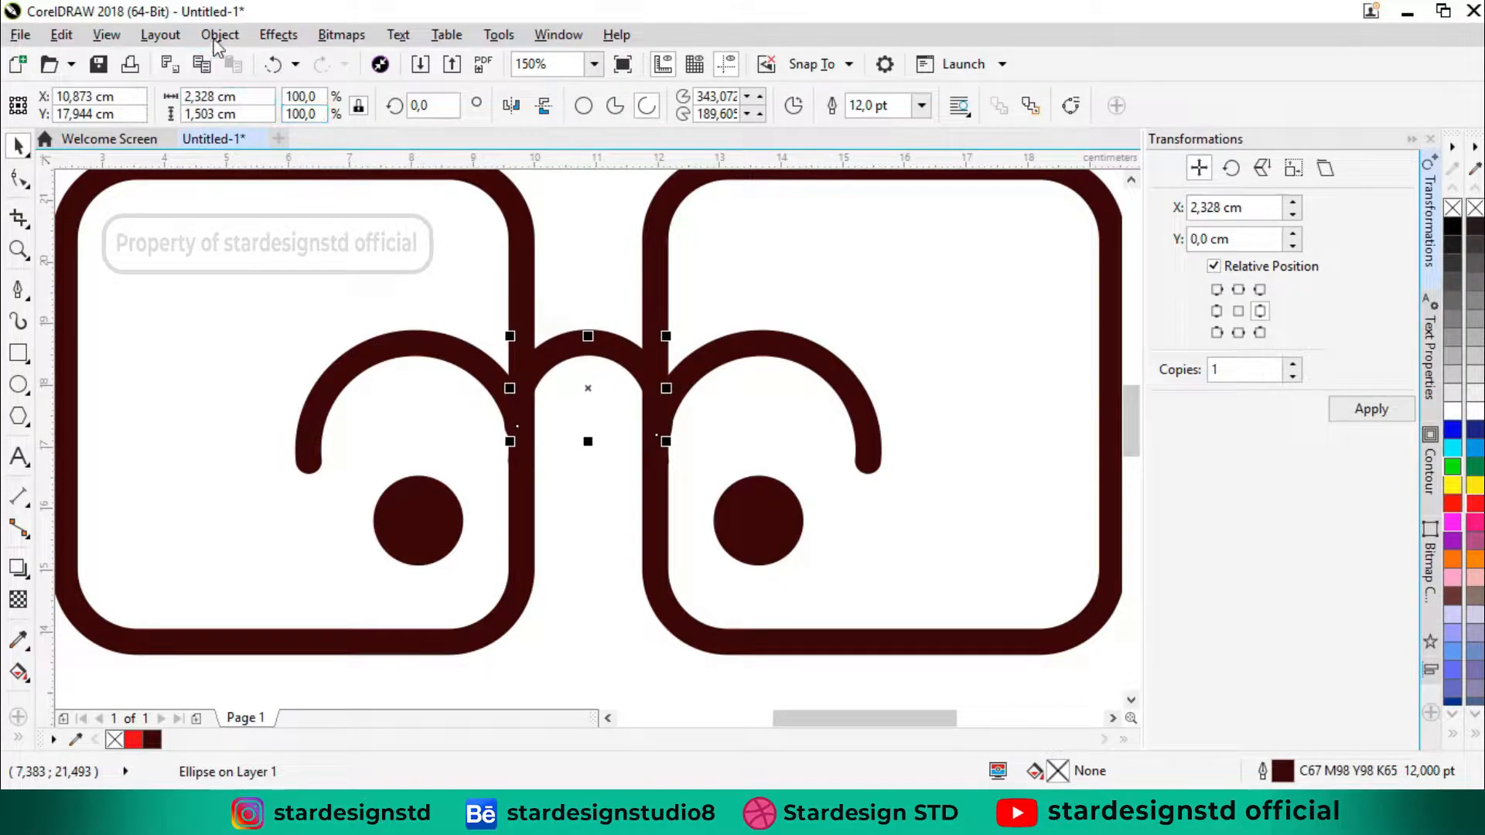
Step: Convert the bridge arc's outline to an object
{"action": "left_click", "coordinate": [220, 34]}
{"action": "left_click", "coordinate": [495, 593]}
{"action": "scroll", "coordinate": [550, 383], "scroll_direction": "down", "scroll_amount": 2}
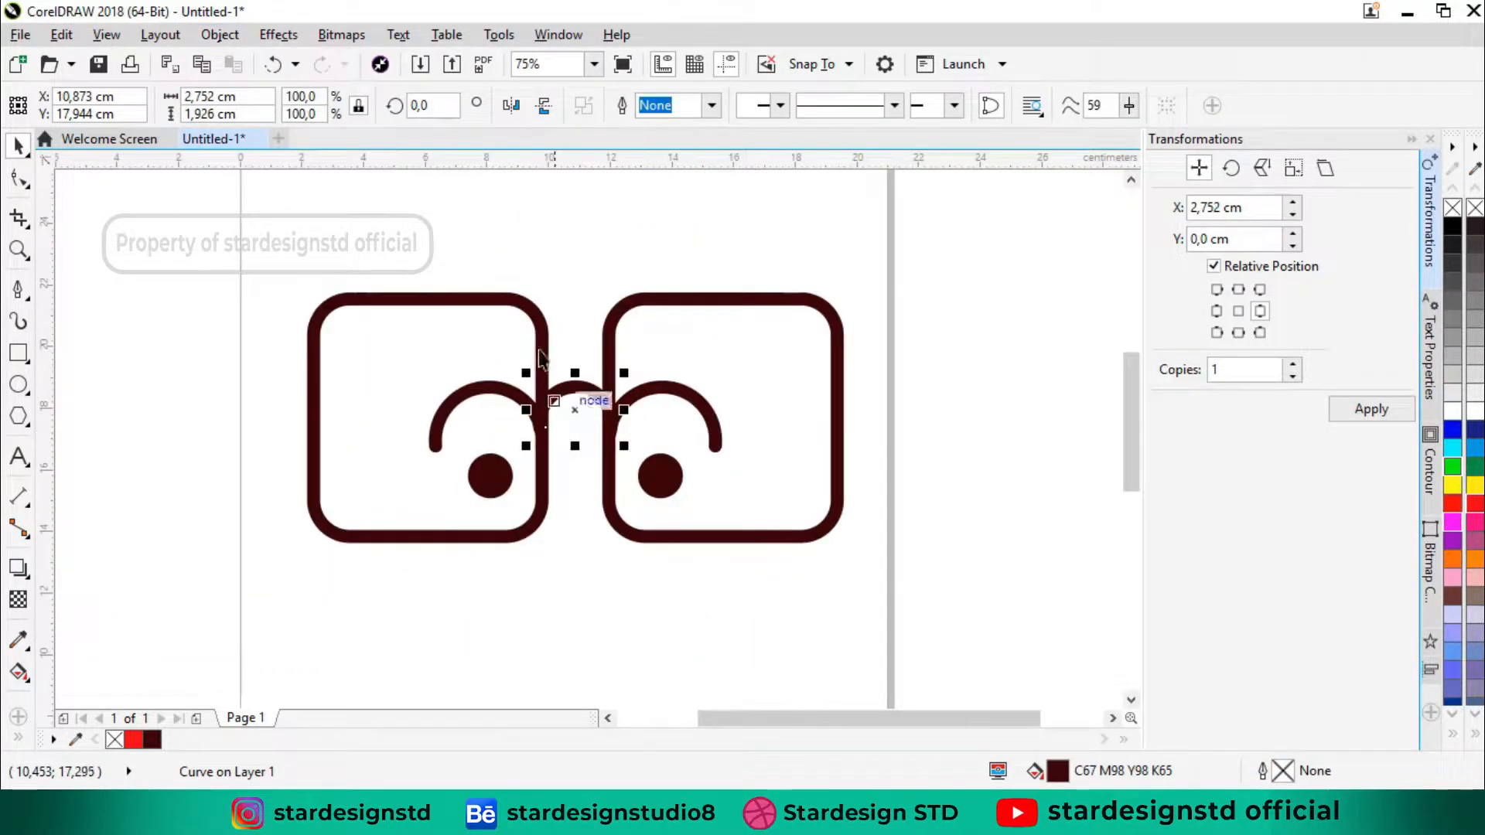
Step: Try to weld the bridge arc to the grouped frames
{"action": "left_click", "coordinate": [313, 293]}
{"action": "left_click_drag", "start_coordinate": [991, 611], "coordinate": [988, 609]}
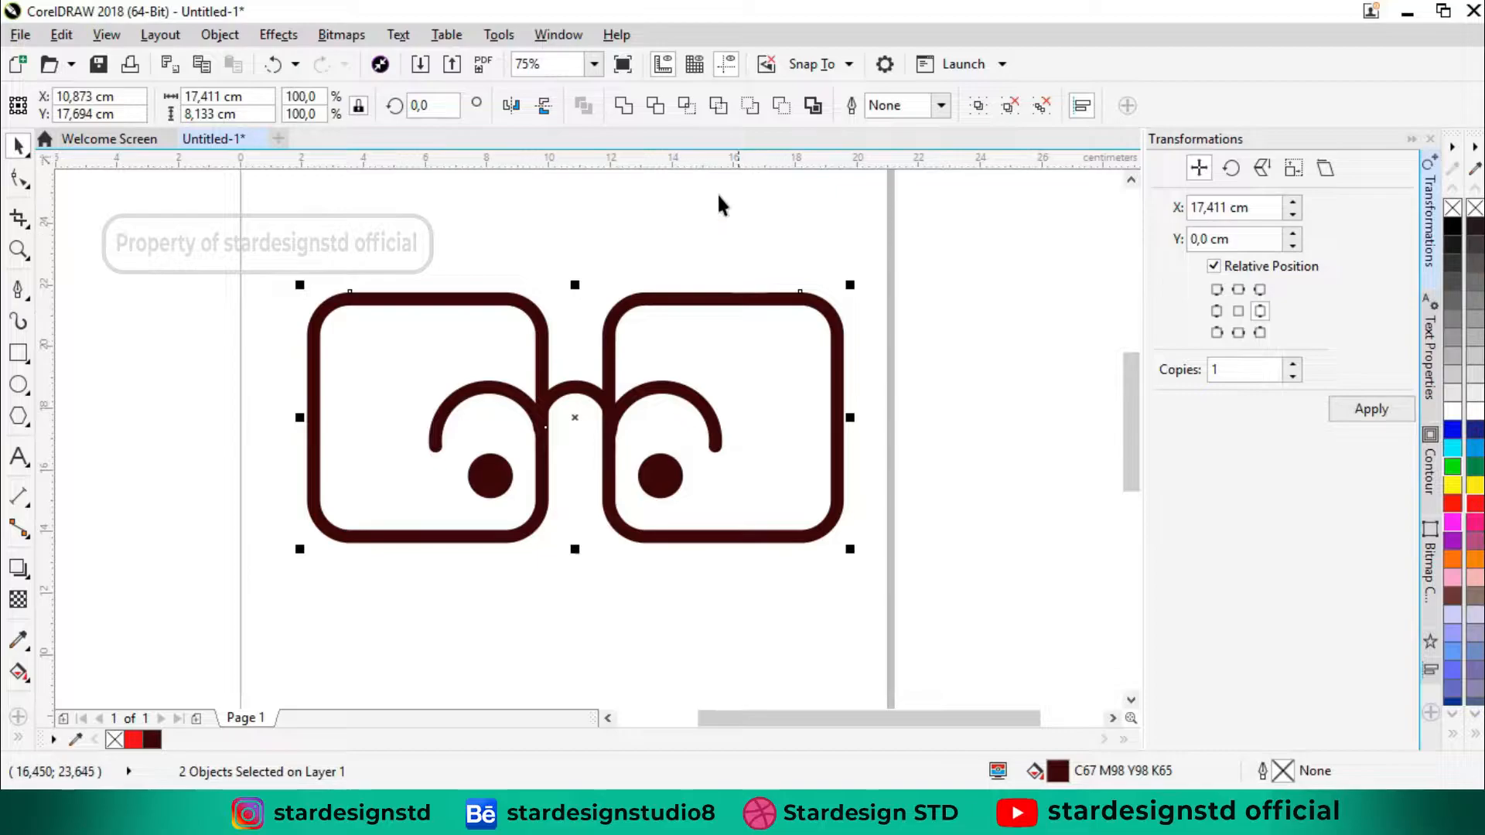
{"action": "left_click", "coordinate": [622, 105]}
{"action": "key", "text": "ctrl+z"}
{"action": "left_click", "coordinate": [741, 383]}
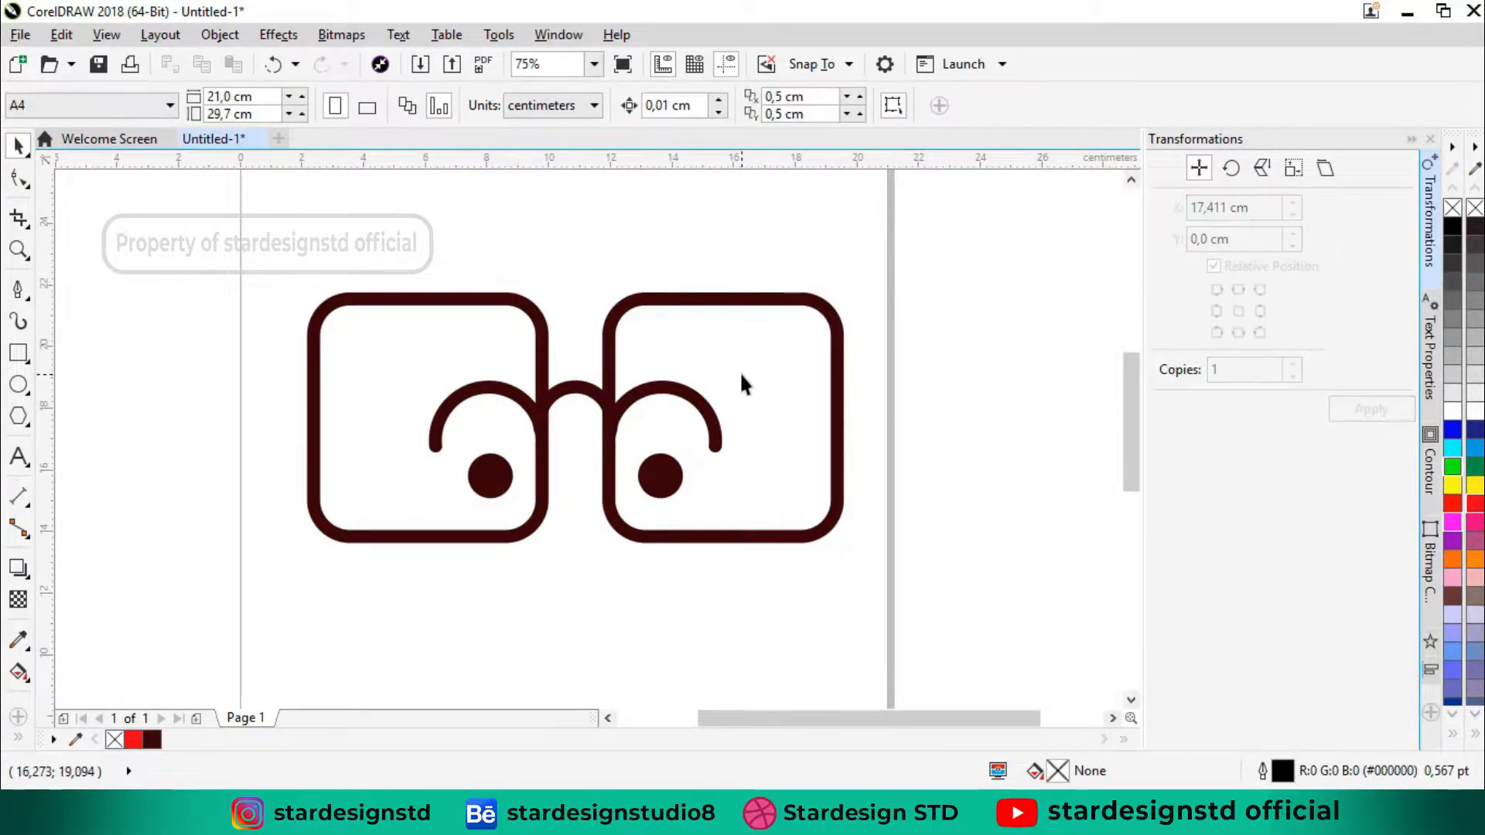
Step: Draw a rectangle about 2.24 by 5.59 cm behind the frames, below the bridge arc, and fill it orange (#FF6633)
{"action": "left_click_drag", "start_coordinate": [622, 478], "coordinate": [713, 439]}
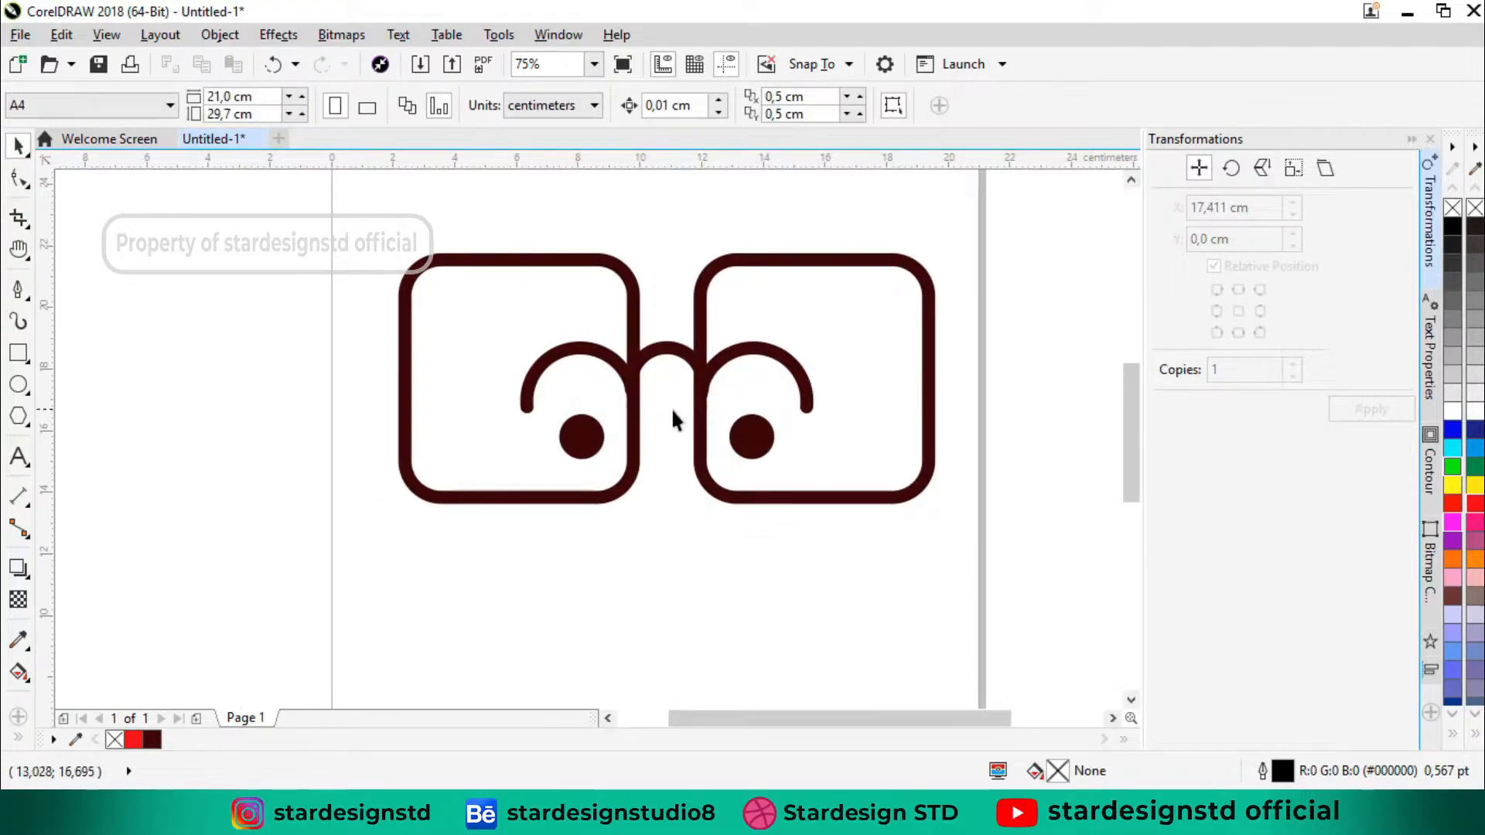
{"action": "scroll", "coordinate": [703, 420], "scroll_direction": "up", "scroll_amount": 2}
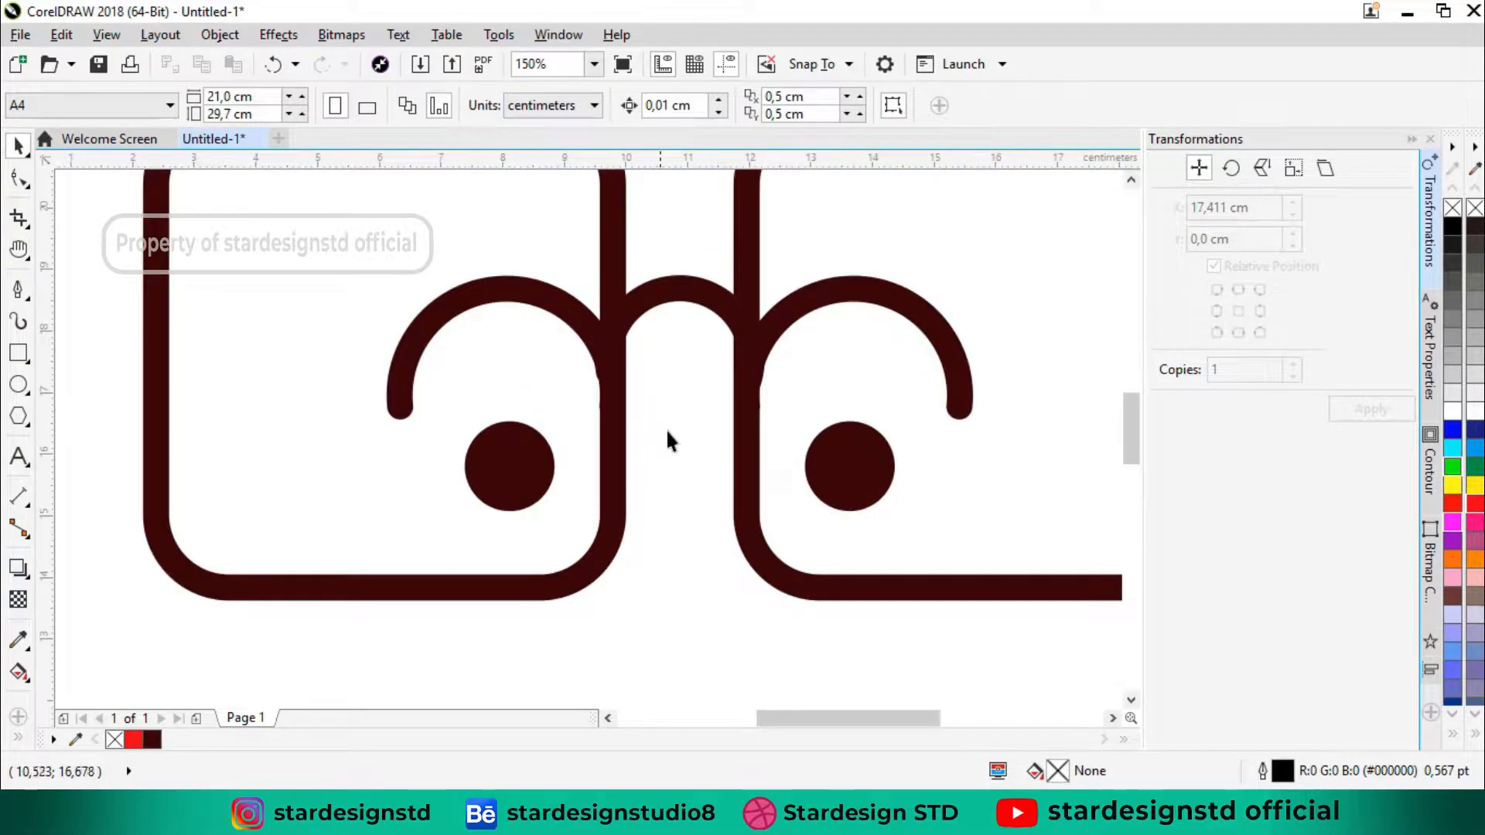
{"action": "left_click", "coordinate": [9, 341]}
{"action": "left_click_drag", "start_coordinate": [613, 319], "coordinate": [750, 666]}
{"action": "key", "text": "space"}
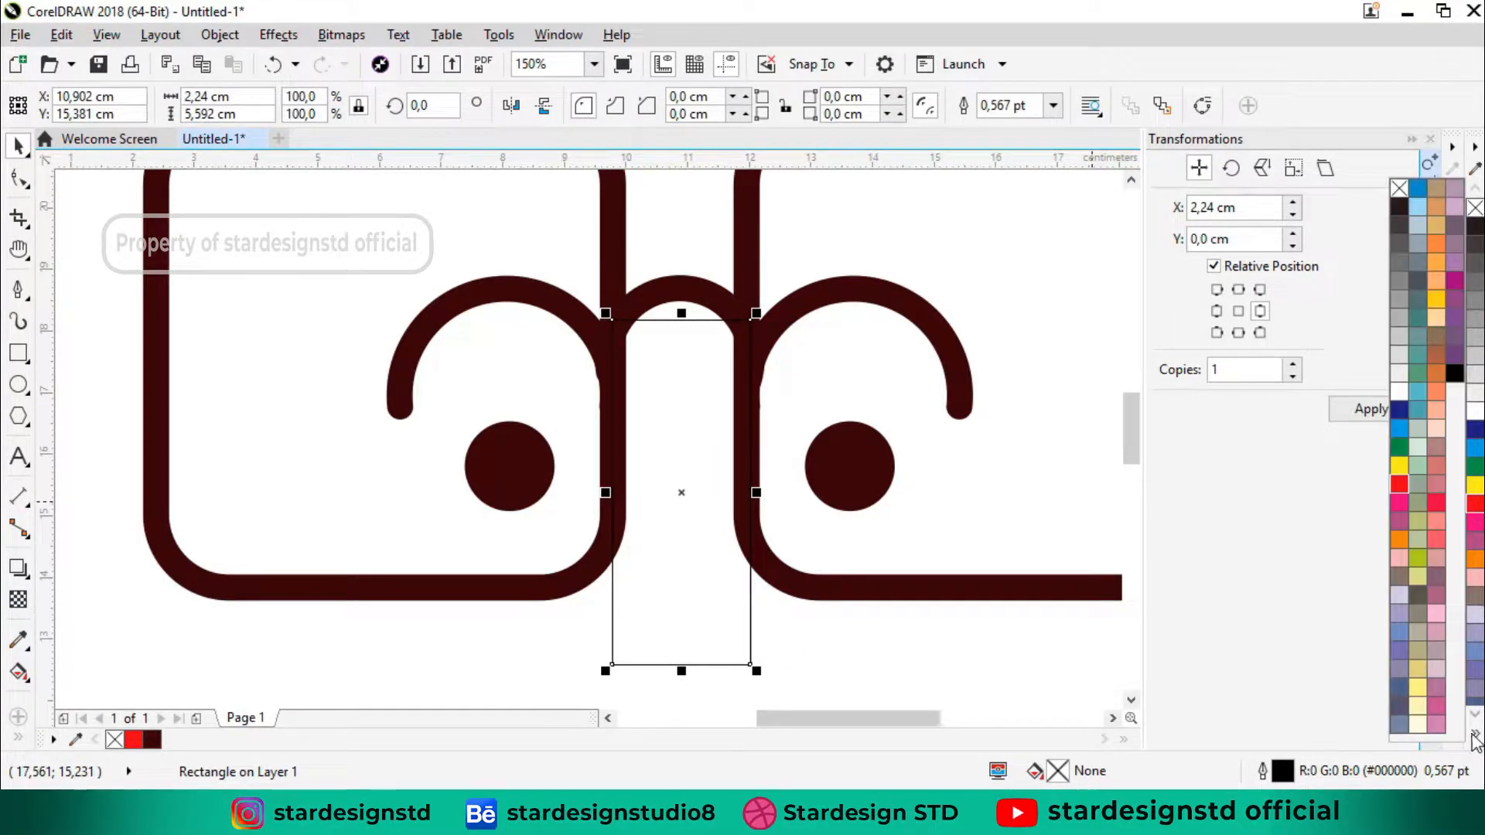
{"action": "left_click", "coordinate": [1450, 736]}
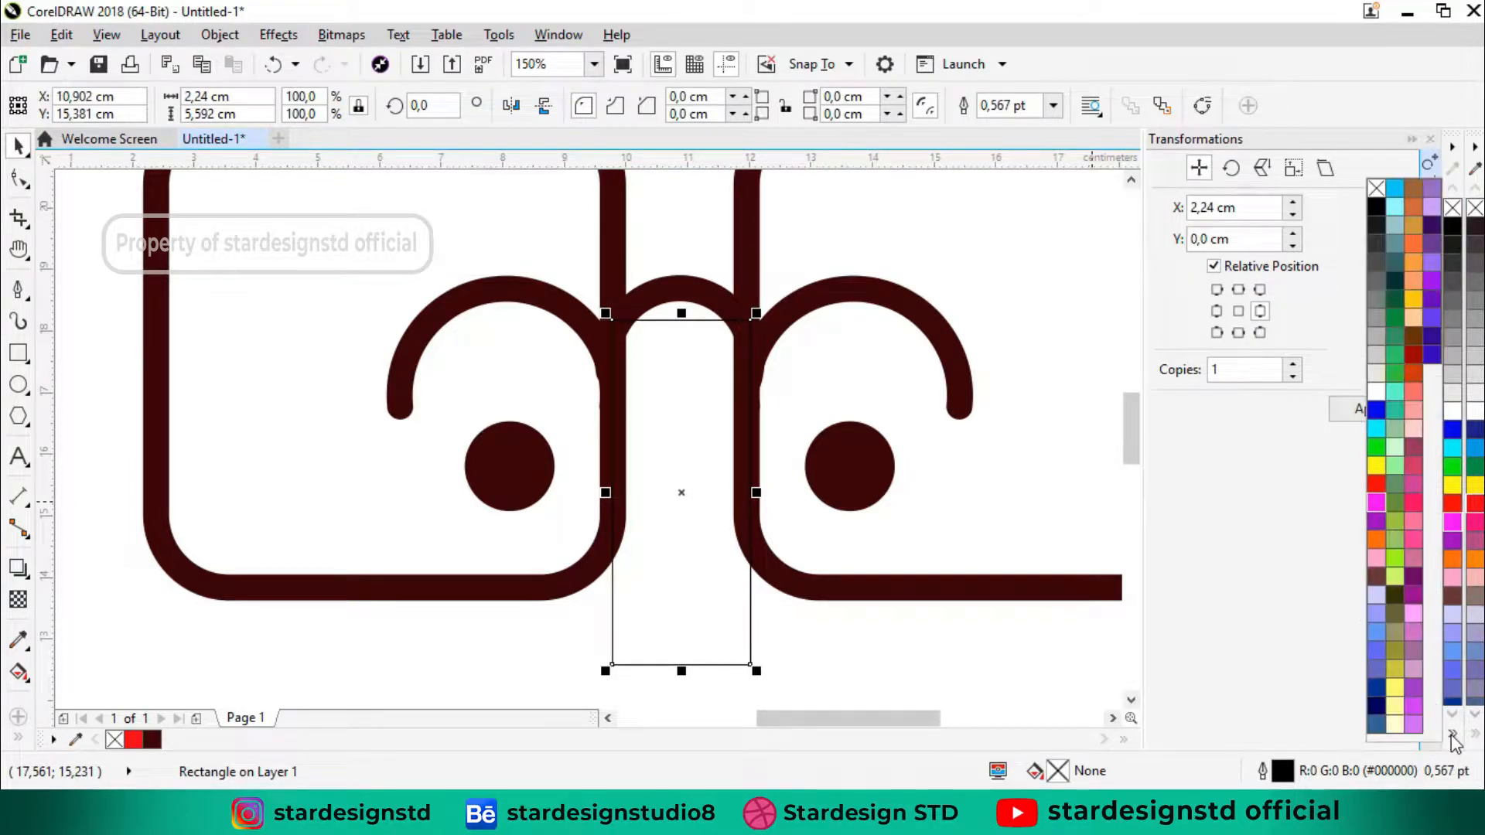
{"action": "left_click", "coordinate": [1414, 244]}
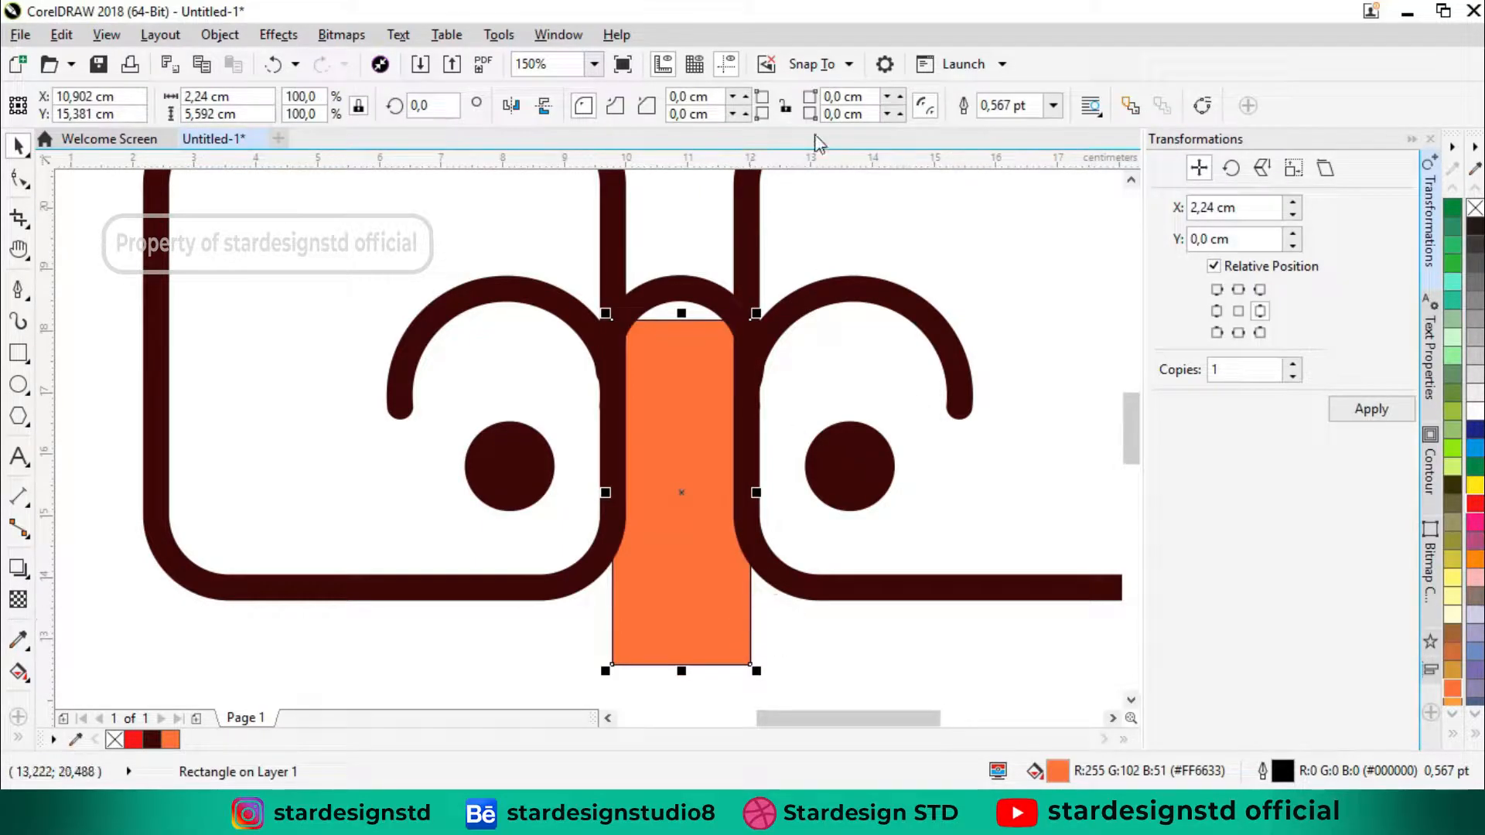
Step: Remove the orange rectangle's outline and center it horizontally on the glasses frames
{"action": "left_click", "coordinate": [508, 615]}
{"action": "left_click", "coordinate": [651, 605]}
{"action": "left_click", "coordinate": [771, 580], "text": "shift"}
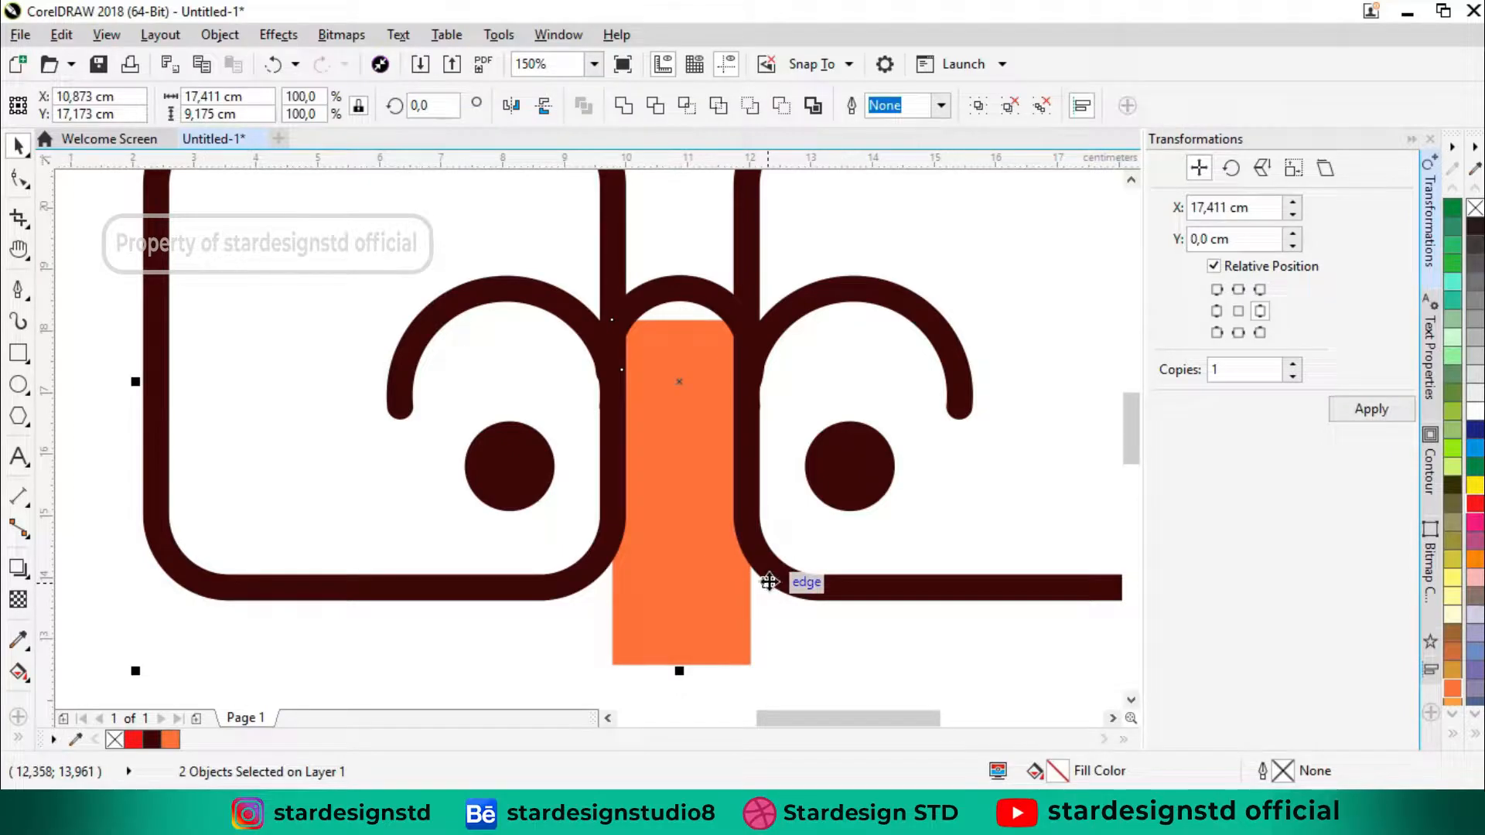
{"action": "left_click", "coordinate": [1081, 108]}
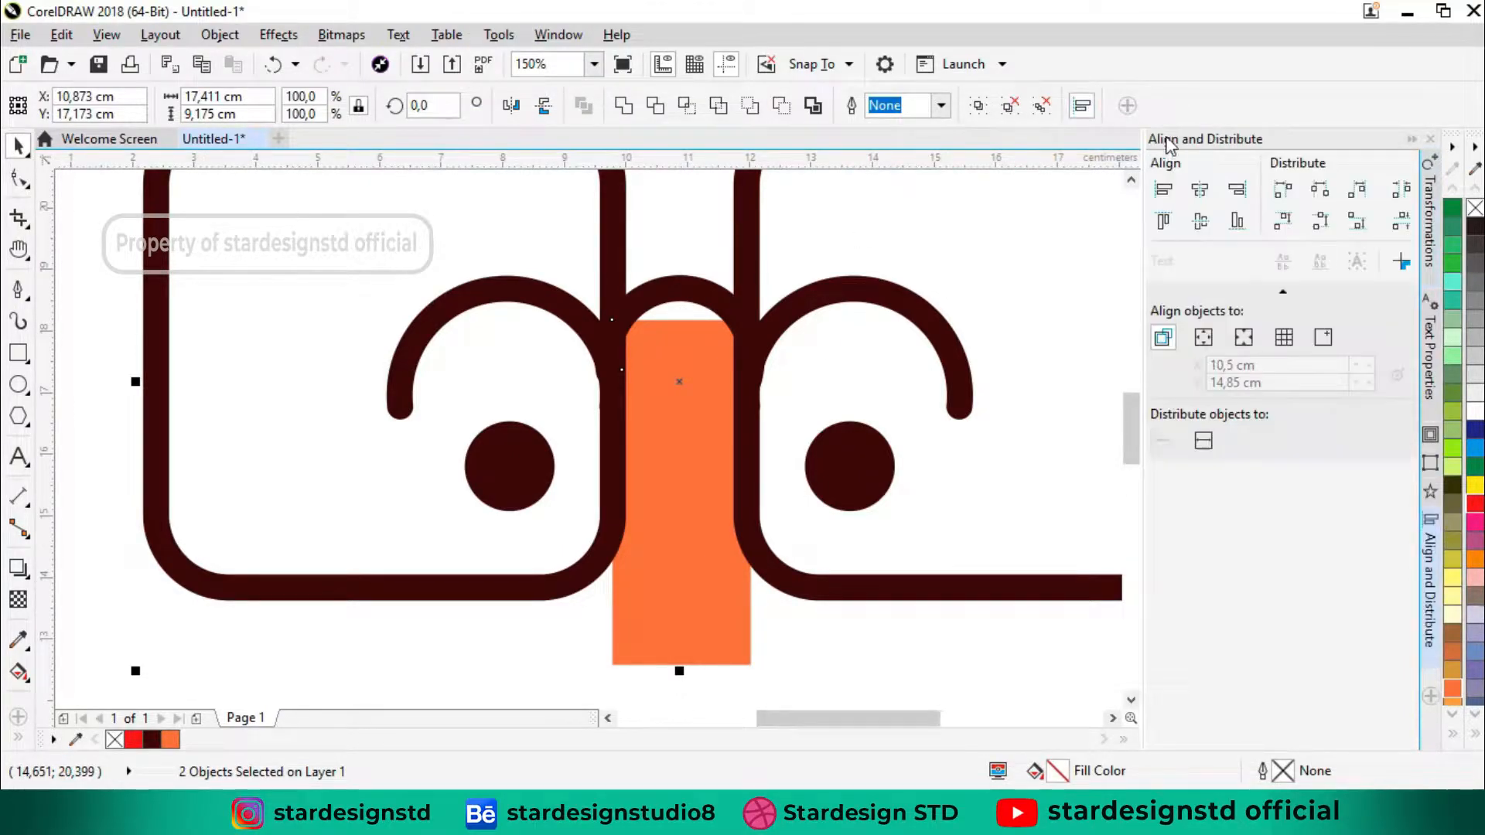
{"action": "left_click", "coordinate": [829, 627]}
Step: Round all corners of the orange nose rectangle to a radius of about 0.755 cm
{"action": "scroll", "coordinate": [740, 583], "scroll_direction": "down", "scroll_amount": 2}
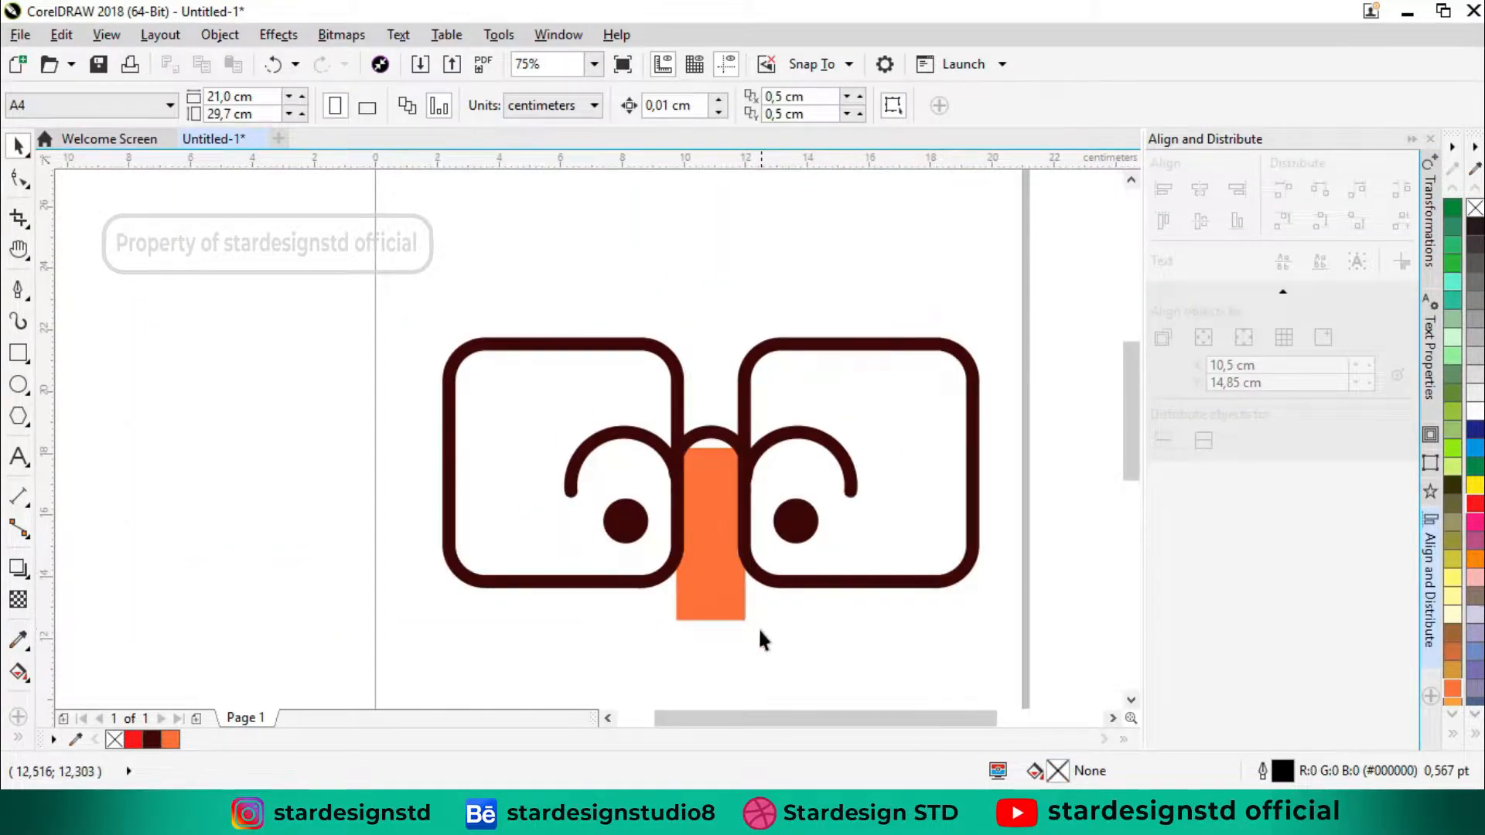
{"action": "left_click", "coordinate": [738, 606]}
{"action": "scroll", "coordinate": [738, 605], "scroll_direction": "up", "scroll_amount": 2}
{"action": "scroll", "coordinate": [739, 606], "scroll_direction": "down", "scroll_amount": 2}
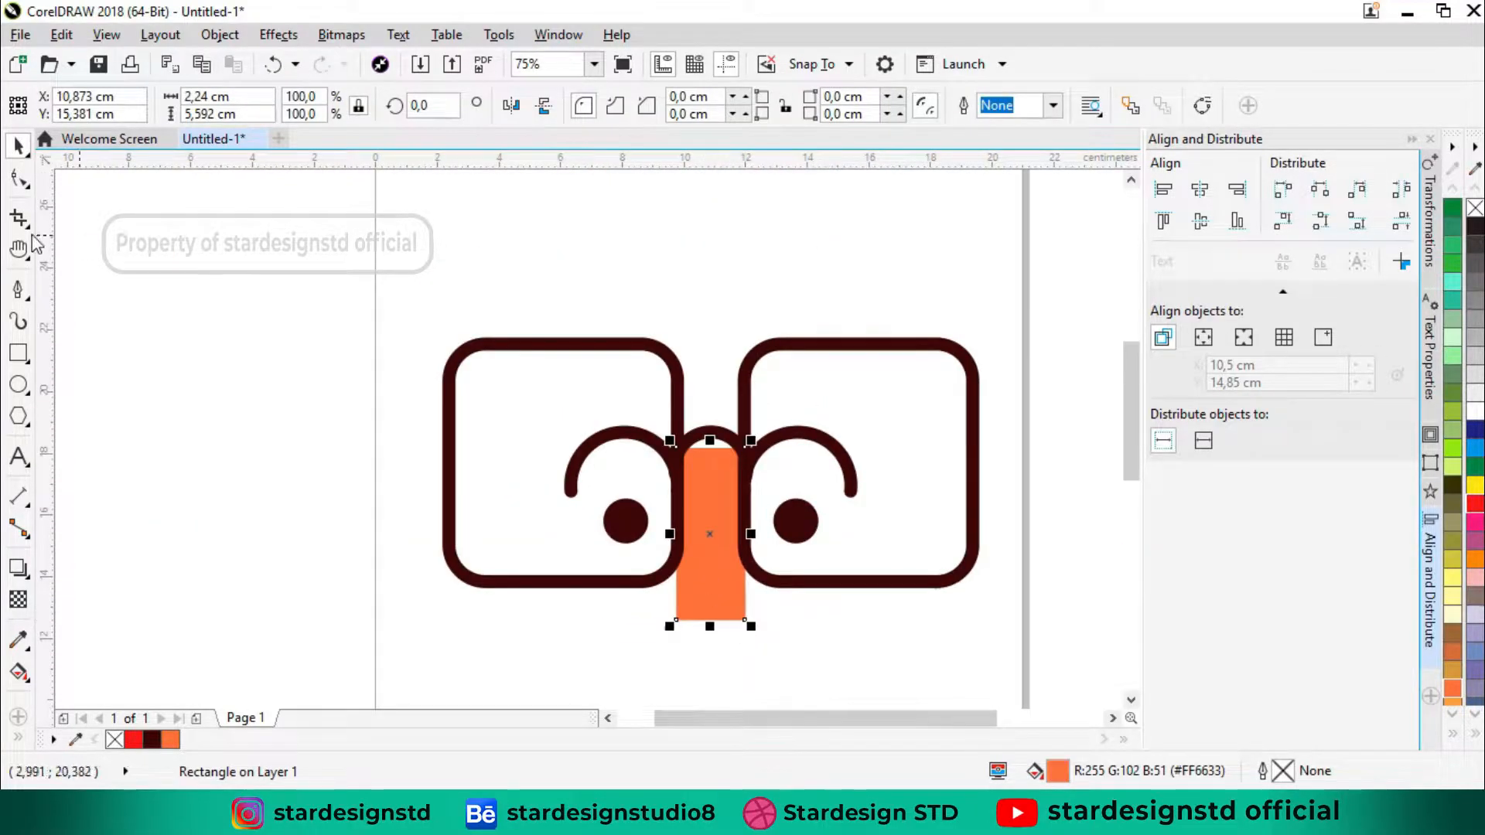
{"action": "left_click", "coordinate": [19, 177]}
{"action": "scroll", "coordinate": [716, 467], "scroll_direction": "up", "scroll_amount": 2}
{"action": "left_click_drag", "start_coordinate": [754, 419], "coordinate": [725, 424]}
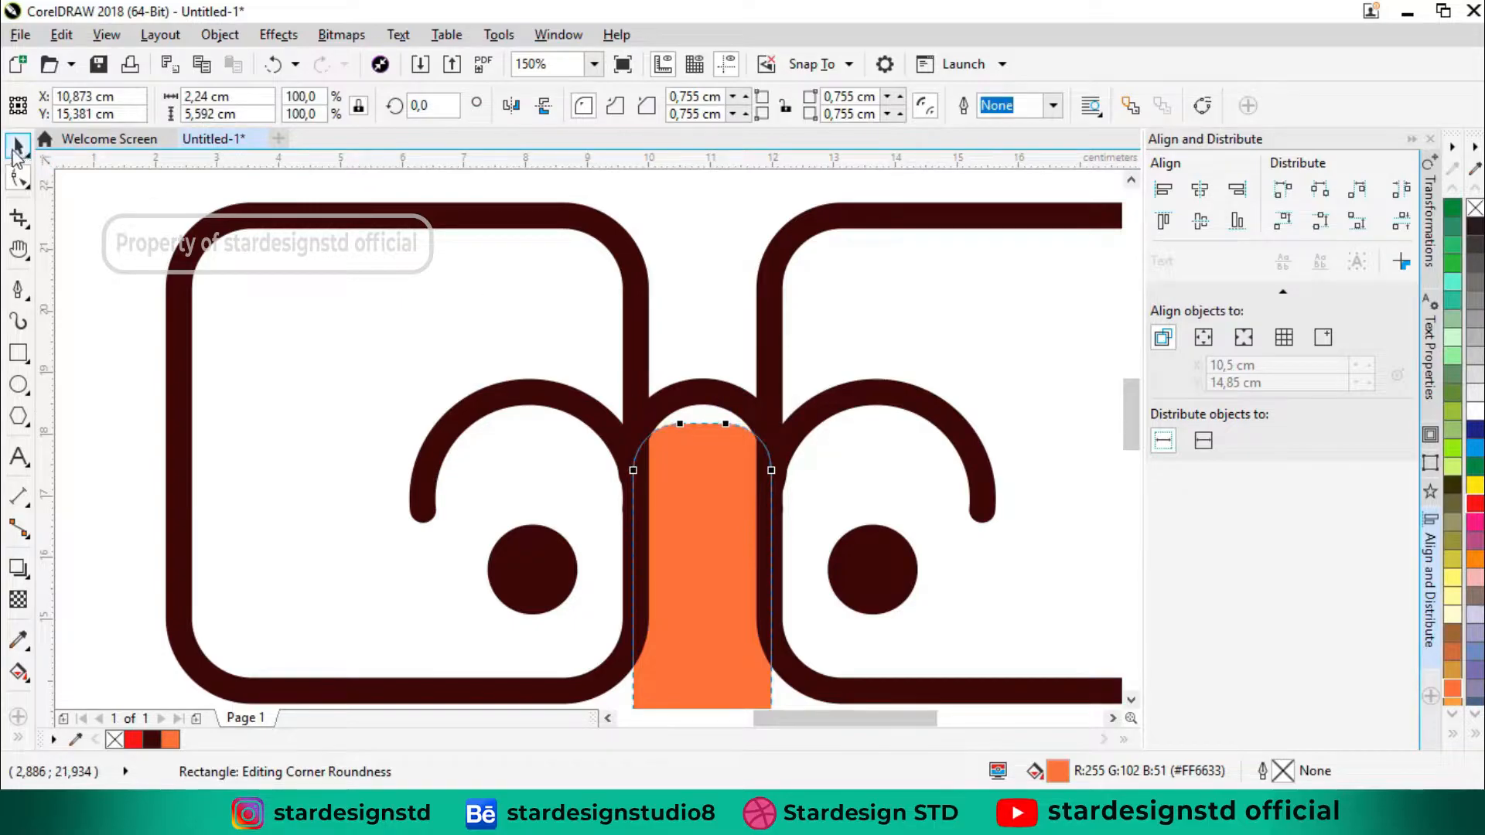
{"action": "left_click", "coordinate": [17, 149]}
{"action": "scroll", "coordinate": [663, 490], "scroll_direction": "down", "scroll_amount": 2}
{"action": "scroll", "coordinate": [655, 479], "scroll_direction": "up", "scroll_amount": 2}
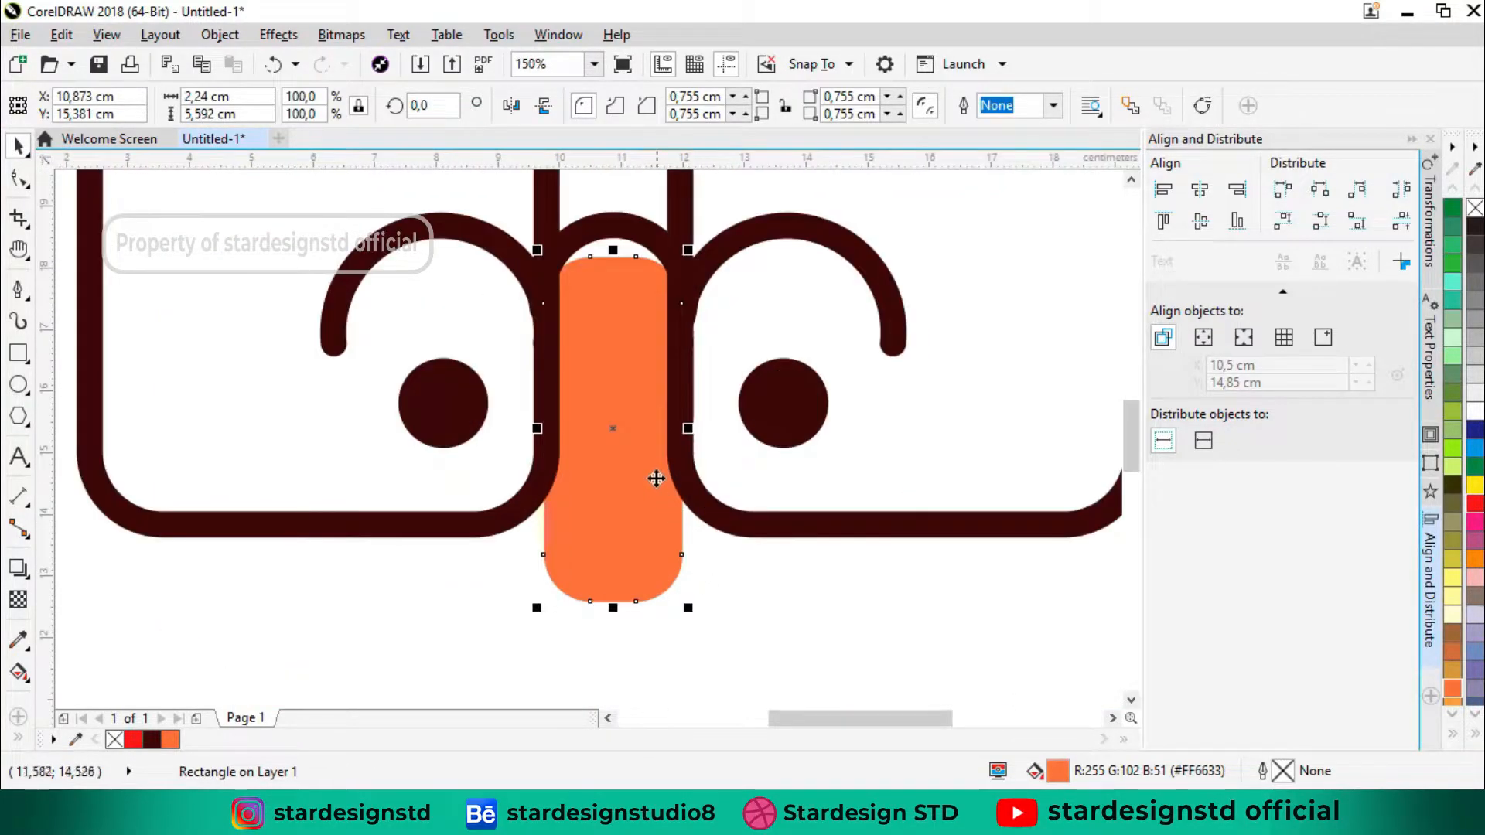
Step: Raise the nose rectangle about 0.4 cm under the bridge arc and lengthen it downward to about 6.49 cm high
{"action": "key", "text": "Up"}
{"action": "key", "text": "Up"}
{"action": "key", "text": "Up"}
{"action": "key", "text": "Up"}
{"action": "key", "text": "Up"}
{"action": "key", "text": "Up"}
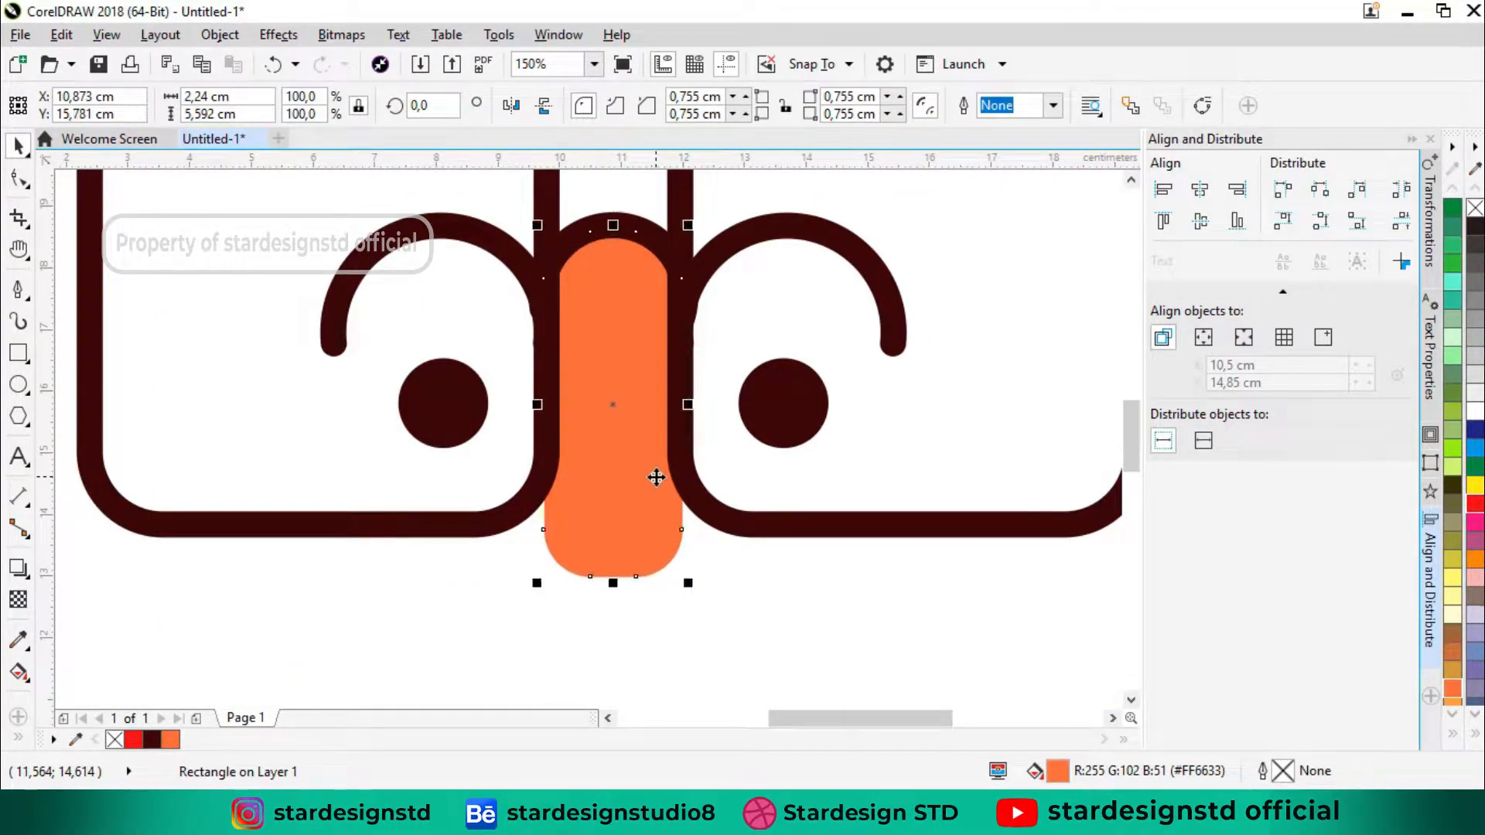
{"action": "left_click_drag", "start_coordinate": [612, 592], "coordinate": [610, 647]}
{"action": "scroll", "coordinate": [616, 537], "scroll_direction": "down", "scroll_amount": 1}
{"action": "scroll", "coordinate": [613, 589], "scroll_direction": "up", "scroll_amount": 1}
{"action": "left_click", "coordinate": [411, 573]}
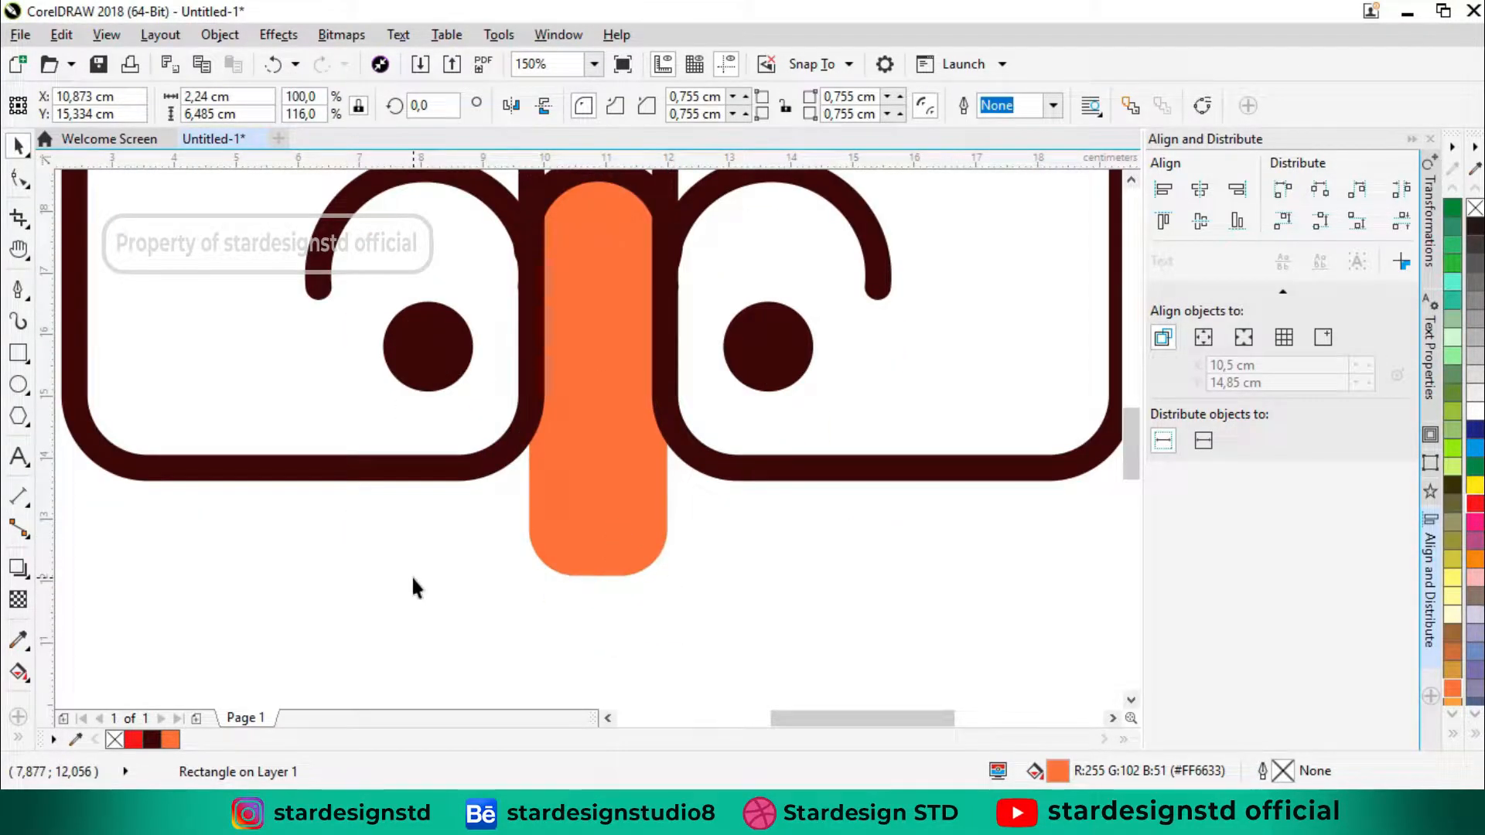
Step: Draw a circle about 2.97 cm across, centered on the nose rectangle's lower edge, filled orange (#FF6633) without an outline
{"action": "left_click", "coordinate": [18, 386]}
{"action": "left_click_drag", "start_coordinate": [597, 574], "coordinate": [694, 628]}
{"action": "left_click", "coordinate": [170, 739]}
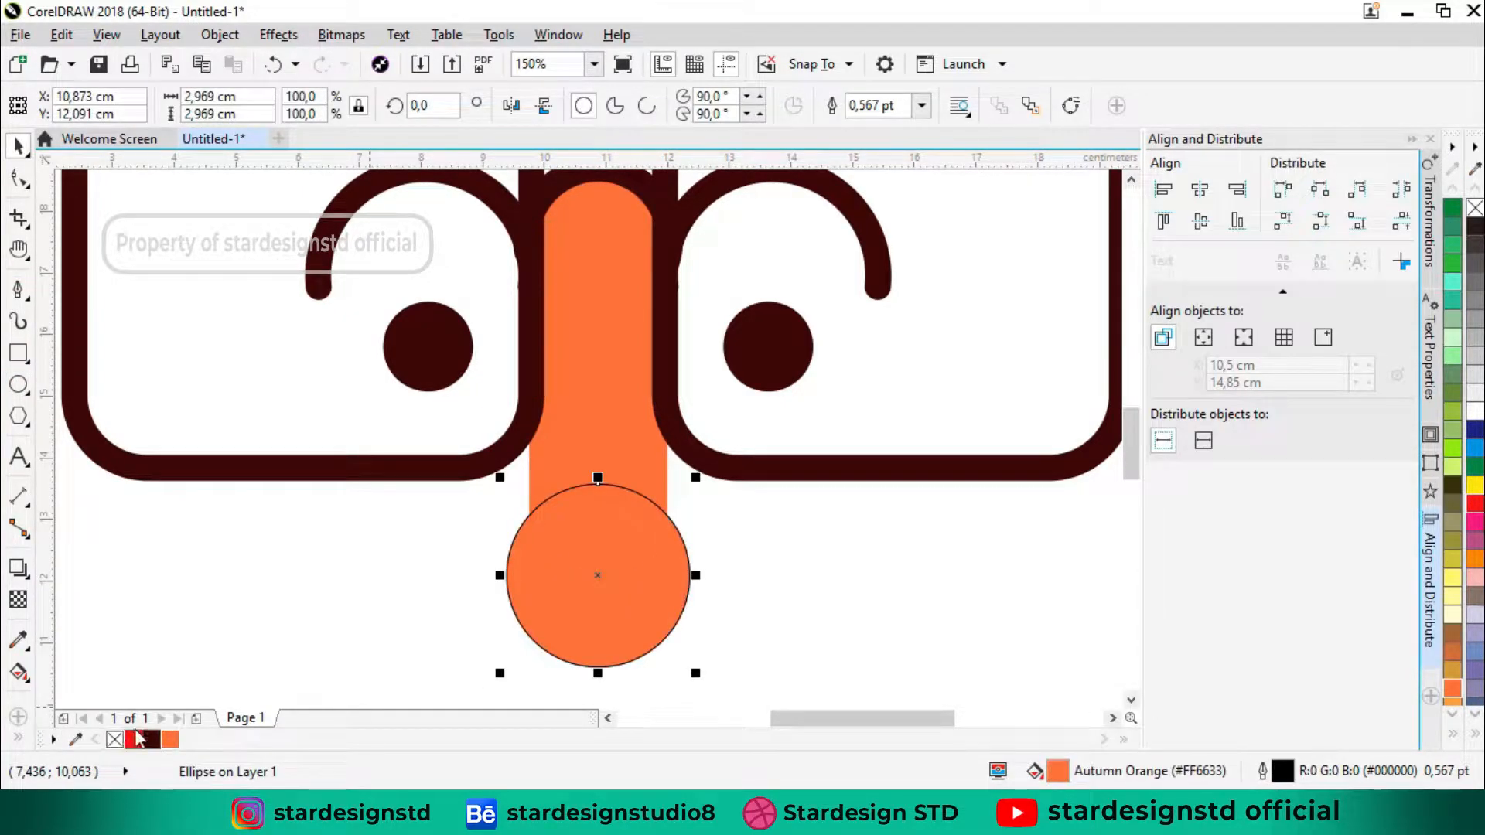
{"action": "right_click", "coordinate": [115, 739]}
{"action": "left_click", "coordinate": [634, 421], "text": "shift"}
{"action": "left_click", "coordinate": [762, 568]}
{"action": "left_click", "coordinate": [653, 600]}
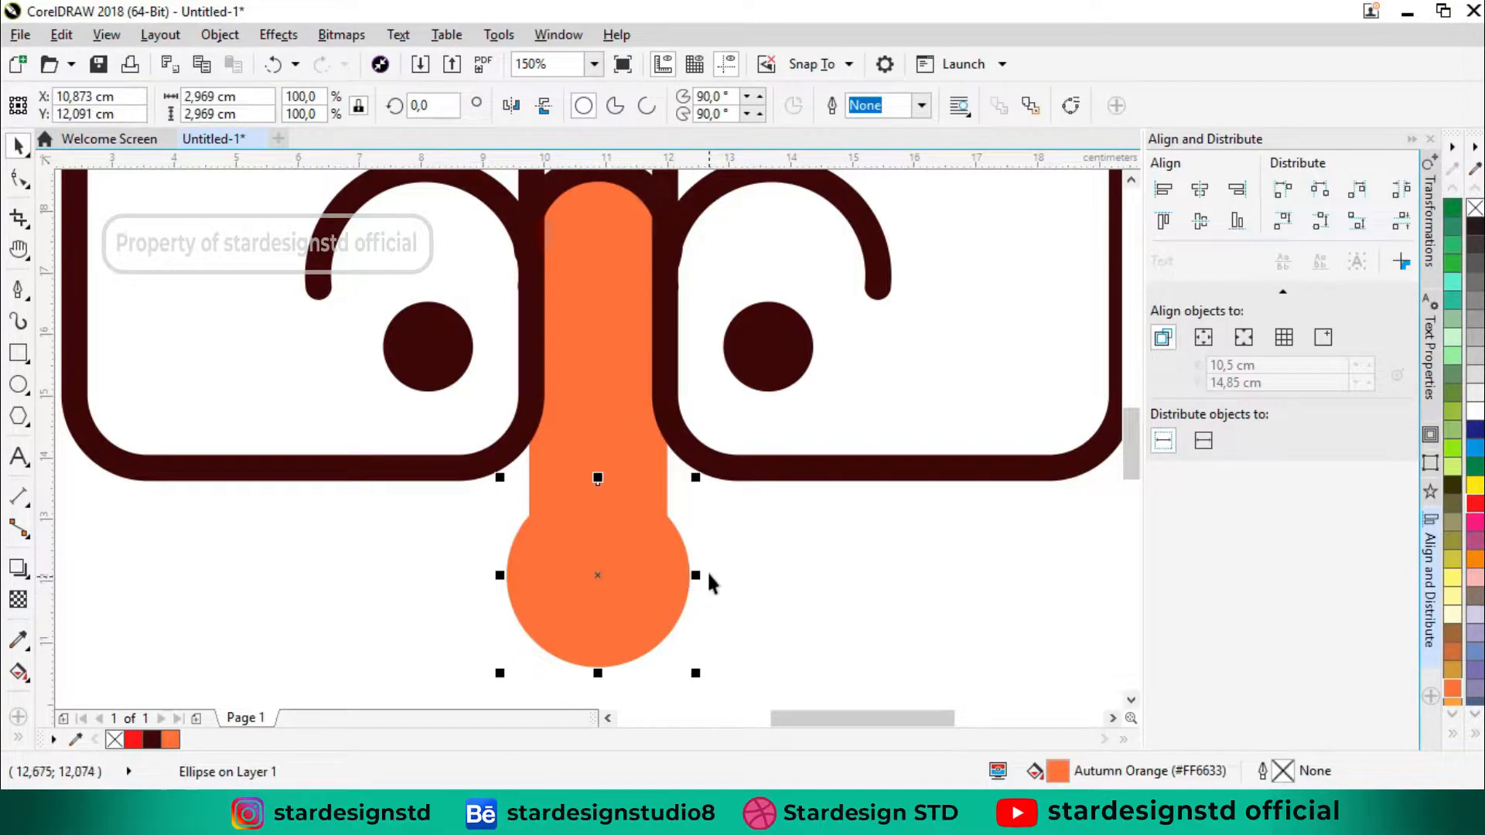
Step: Widen the nose-tip circle symmetrically to about 3.89 cm and weld it to the nose rectangle
{"action": "left_click_drag", "start_coordinate": [695, 574], "coordinate": [680, 514]}
{"action": "scroll", "coordinate": [696, 576], "scroll_direction": "down", "scroll_amount": 4}
{"action": "left_click", "coordinate": [659, 573]}
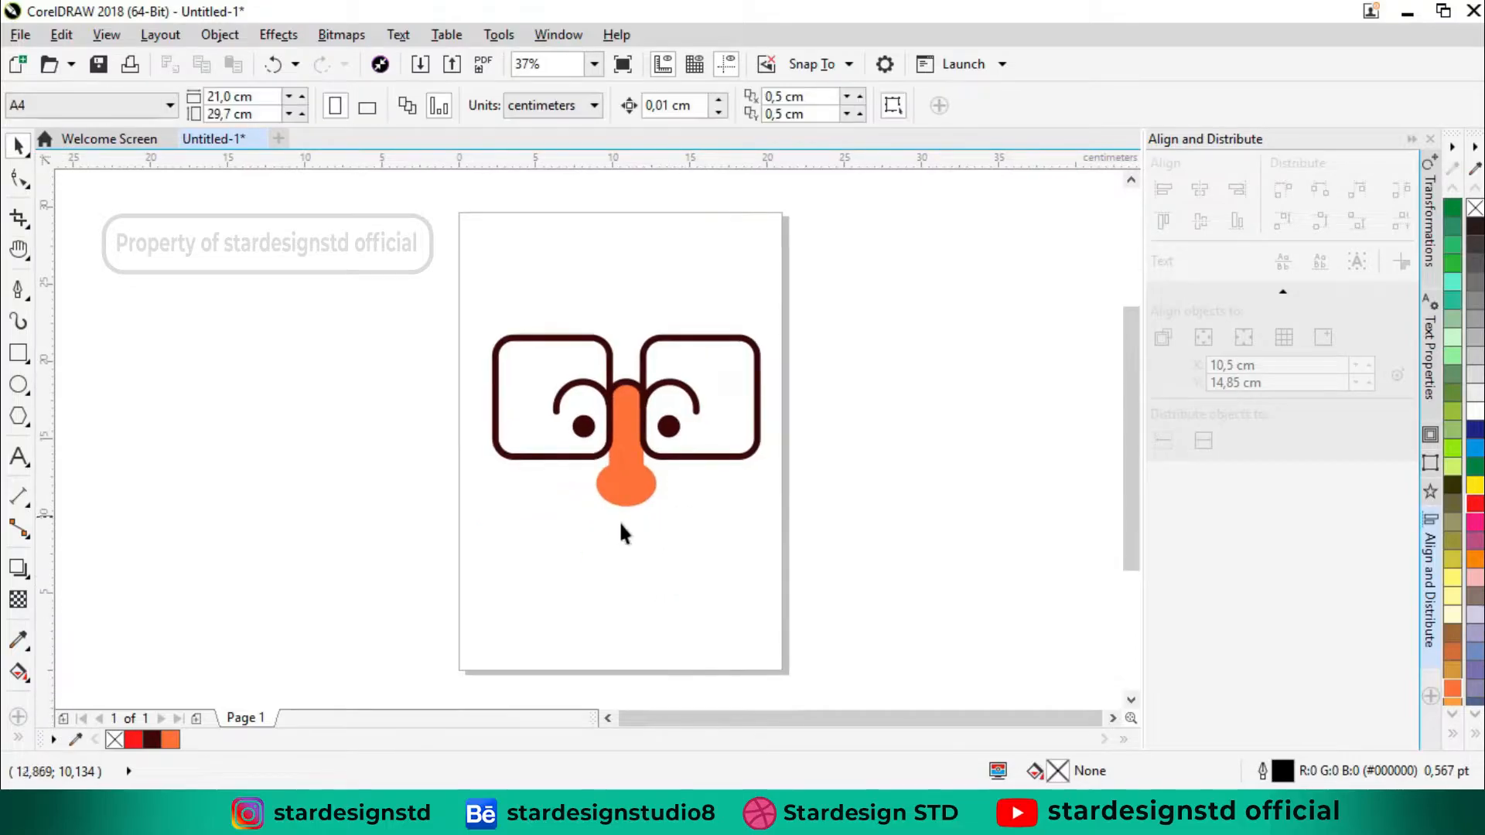
{"action": "left_click", "coordinate": [612, 497]}
{"action": "left_click", "coordinate": [625, 411], "text": "shift"}
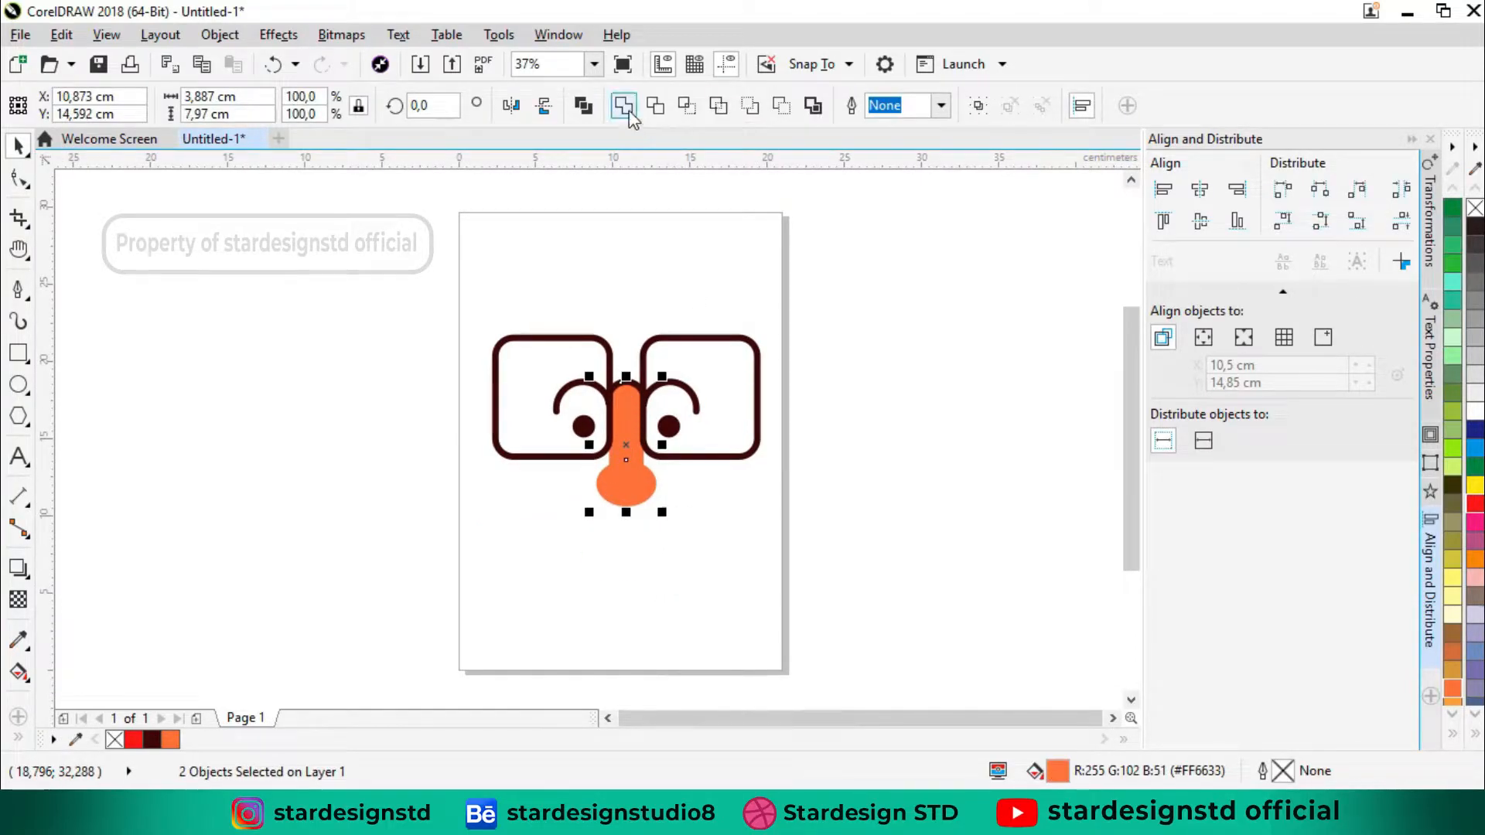
{"action": "left_click", "coordinate": [627, 111]}
{"action": "left_click", "coordinate": [457, 308]}
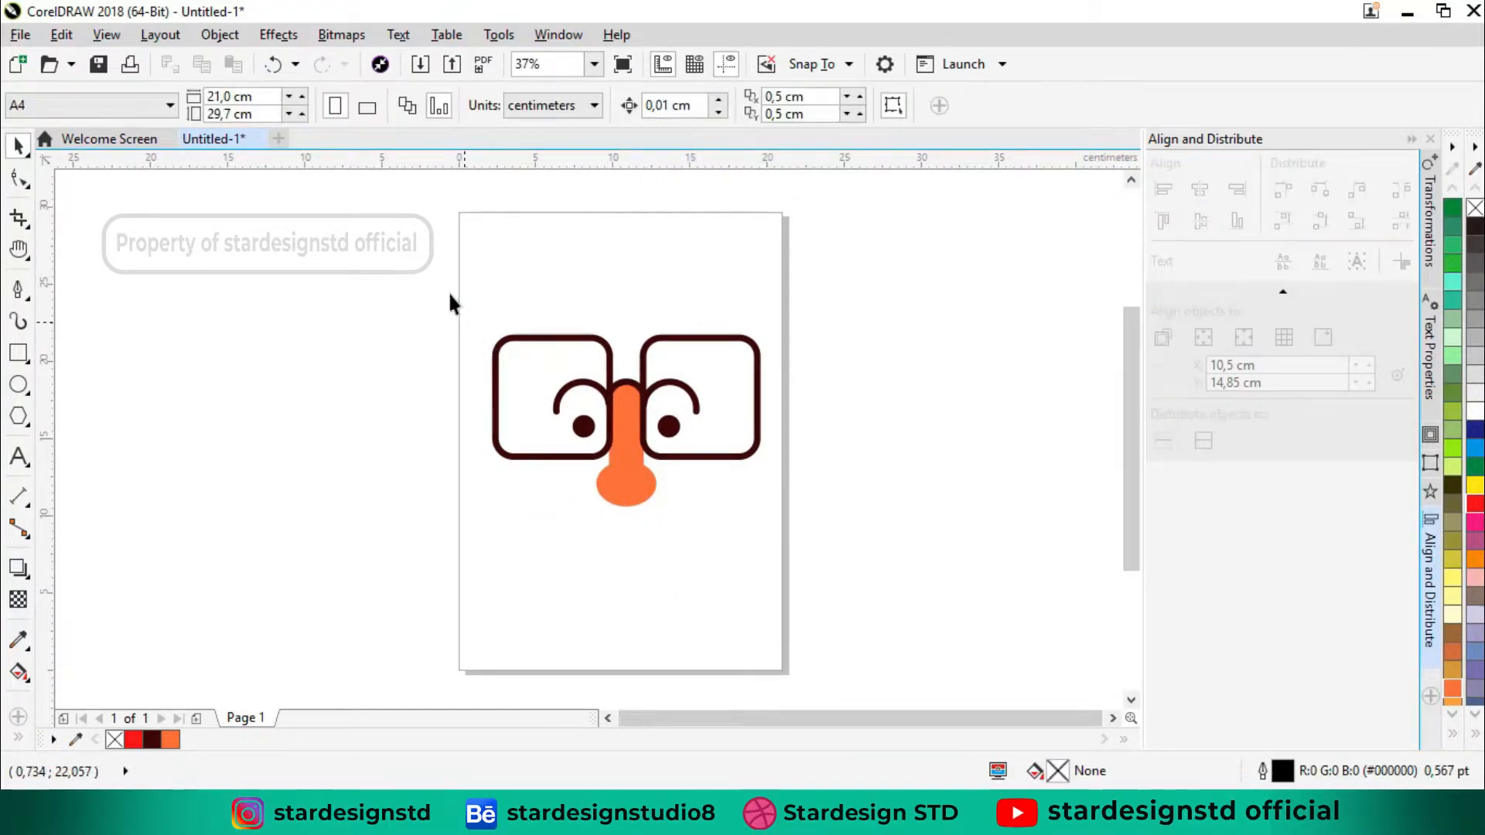
Step: Group the glasses with the nose and center the group on the page
{"action": "left_click_drag", "start_coordinate": [863, 557], "coordinate": [863, 557]}
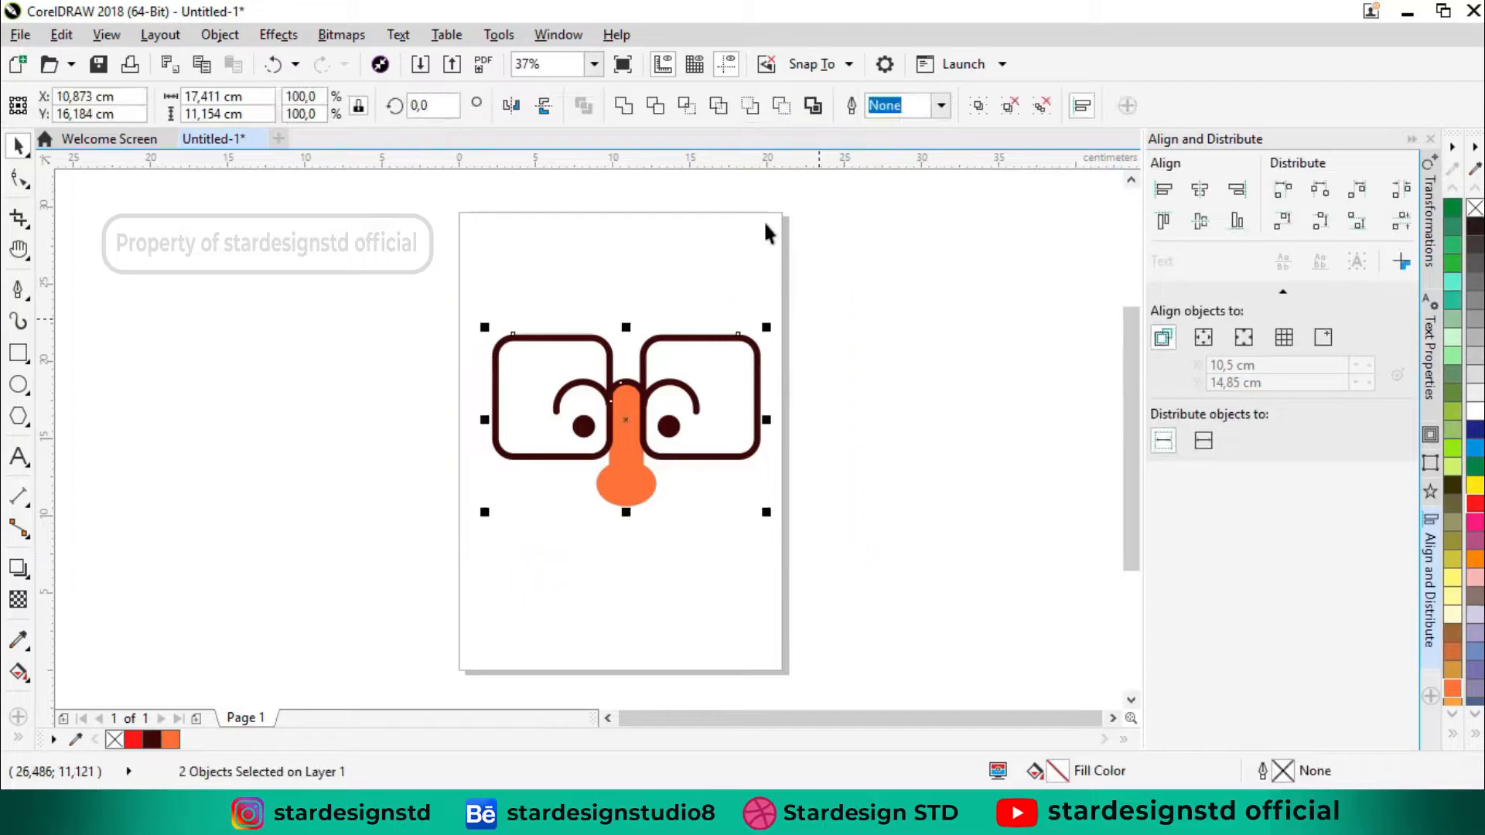
{"action": "left_click", "coordinate": [978, 106]}
{"action": "key", "text": "p"}
Step: Scale the glasses-and-nose group to 71% and lower it to about Y 13.35 cm on the page
{"action": "left_click_drag", "start_coordinate": [482, 349], "coordinate": [518, 372]}
{"action": "left_click", "coordinate": [589, 278]}
{"action": "left_click_drag", "start_coordinate": [618, 481], "coordinate": [618, 506]}
{"action": "left_click", "coordinate": [617, 298]}
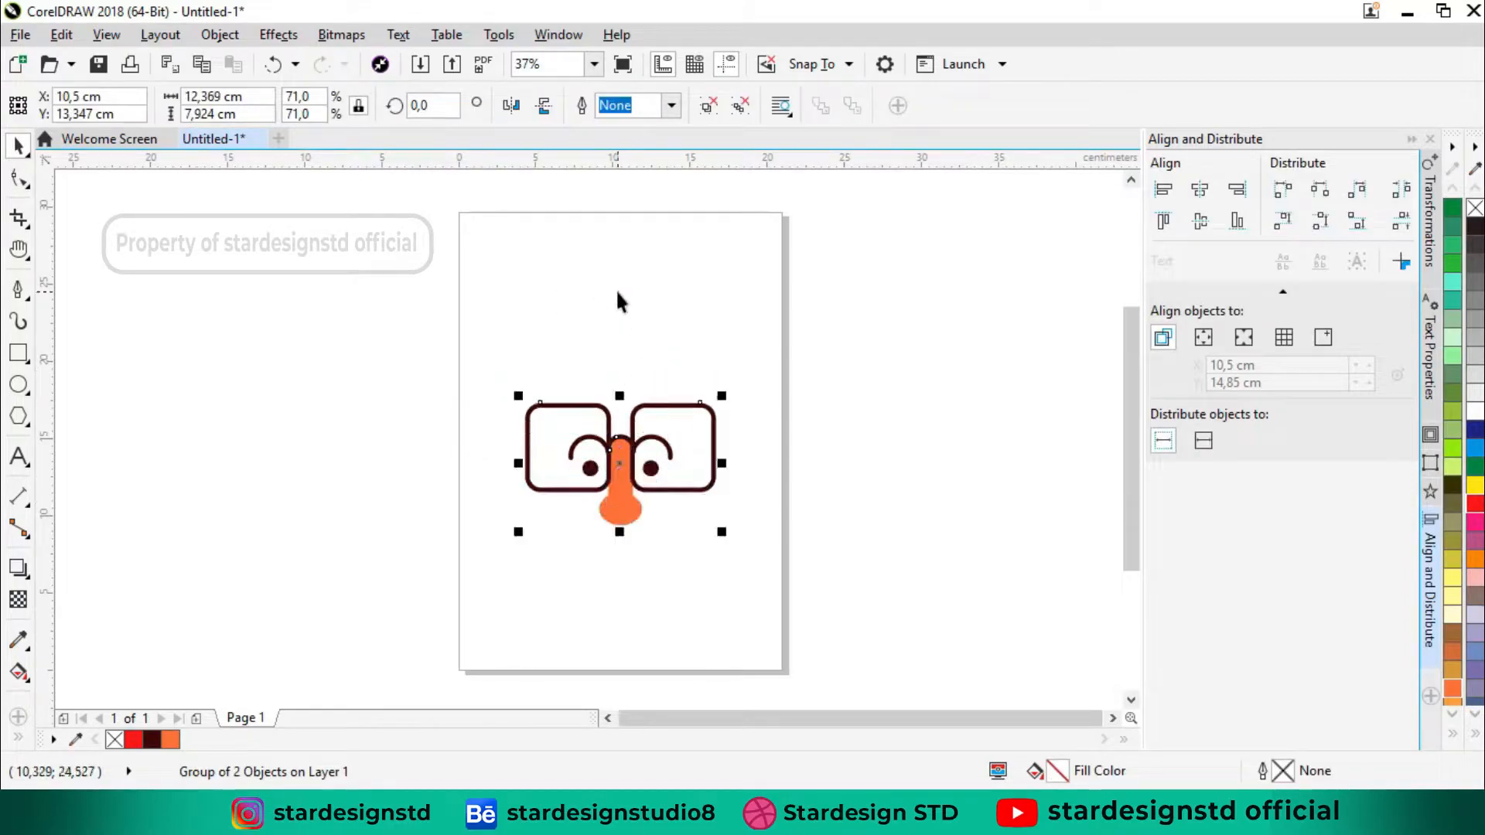
Step: Draw an ellipse about 13.19 by 5.64 cm above the glasses, centered over them and filled dark brown (C67 M98 Y98 K65) without an outline
{"action": "left_click", "coordinate": [21, 388]}
{"action": "left_click_drag", "start_coordinate": [525, 285], "coordinate": [728, 372]}
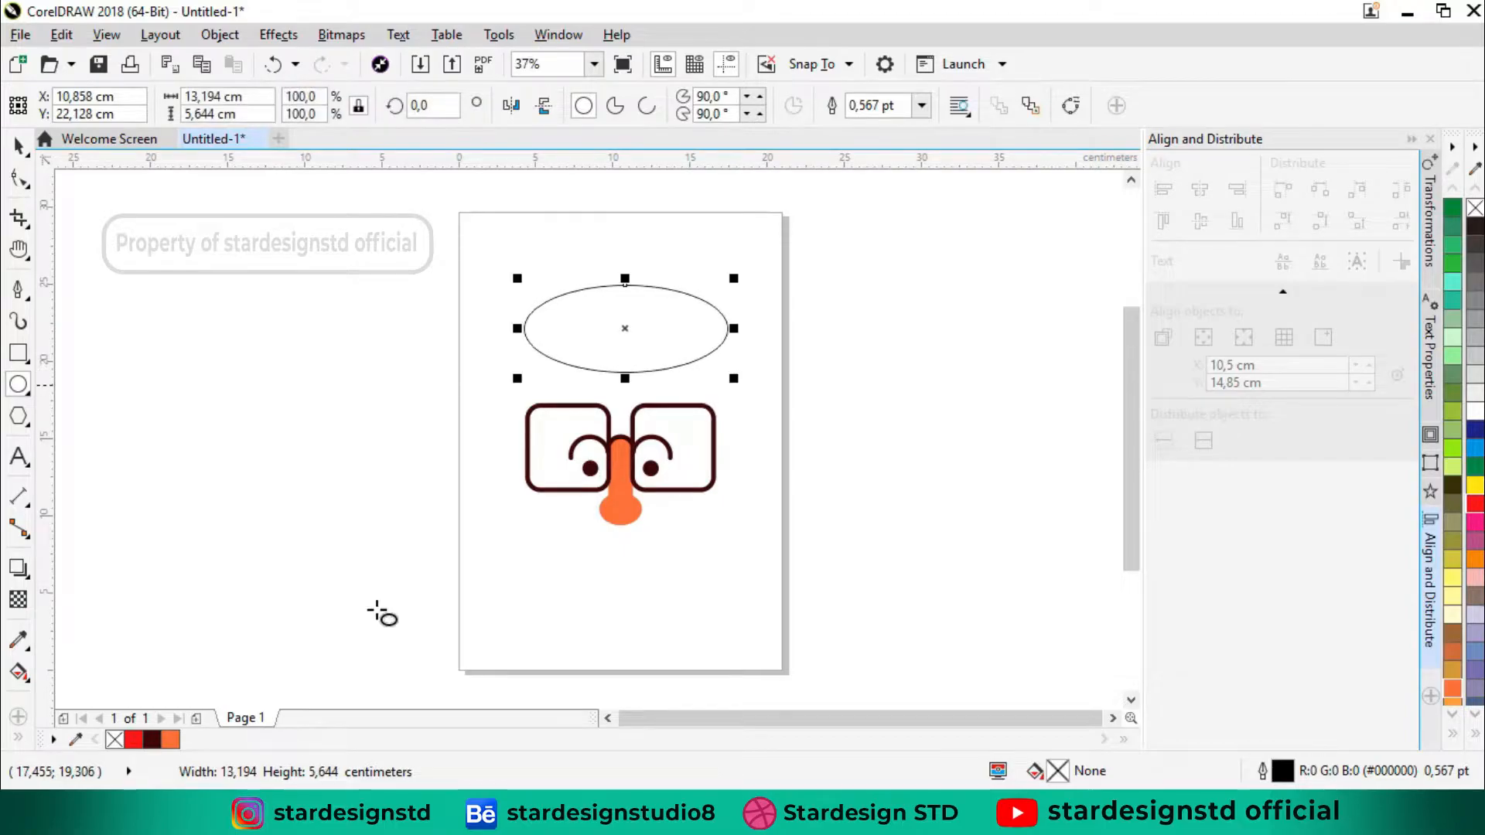
{"action": "left_click", "coordinate": [151, 739]}
{"action": "right_click", "coordinate": [114, 739]}
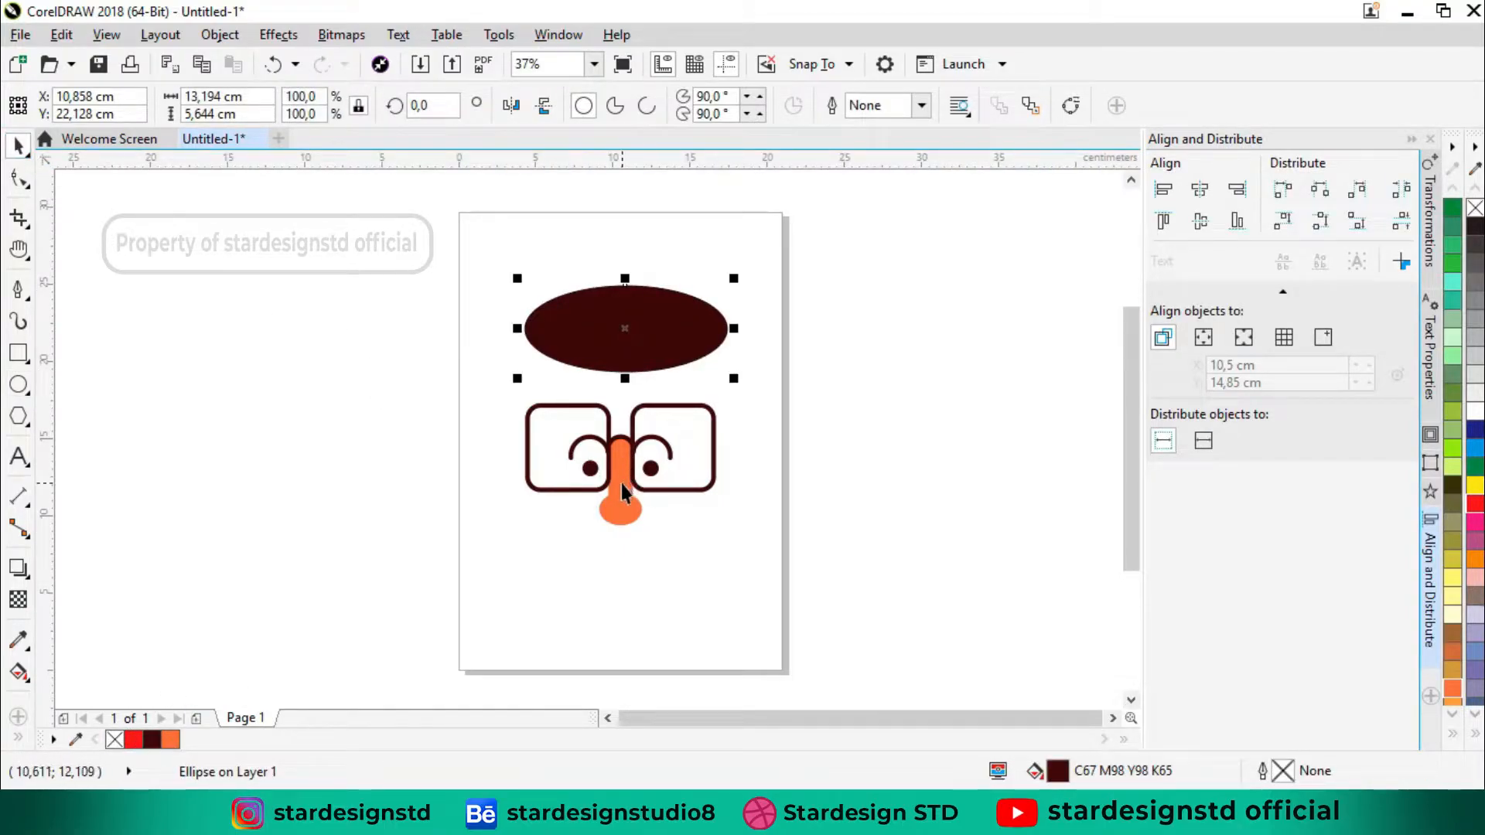
{"action": "left_click", "coordinate": [823, 446]}
{"action": "key", "text": "z"}
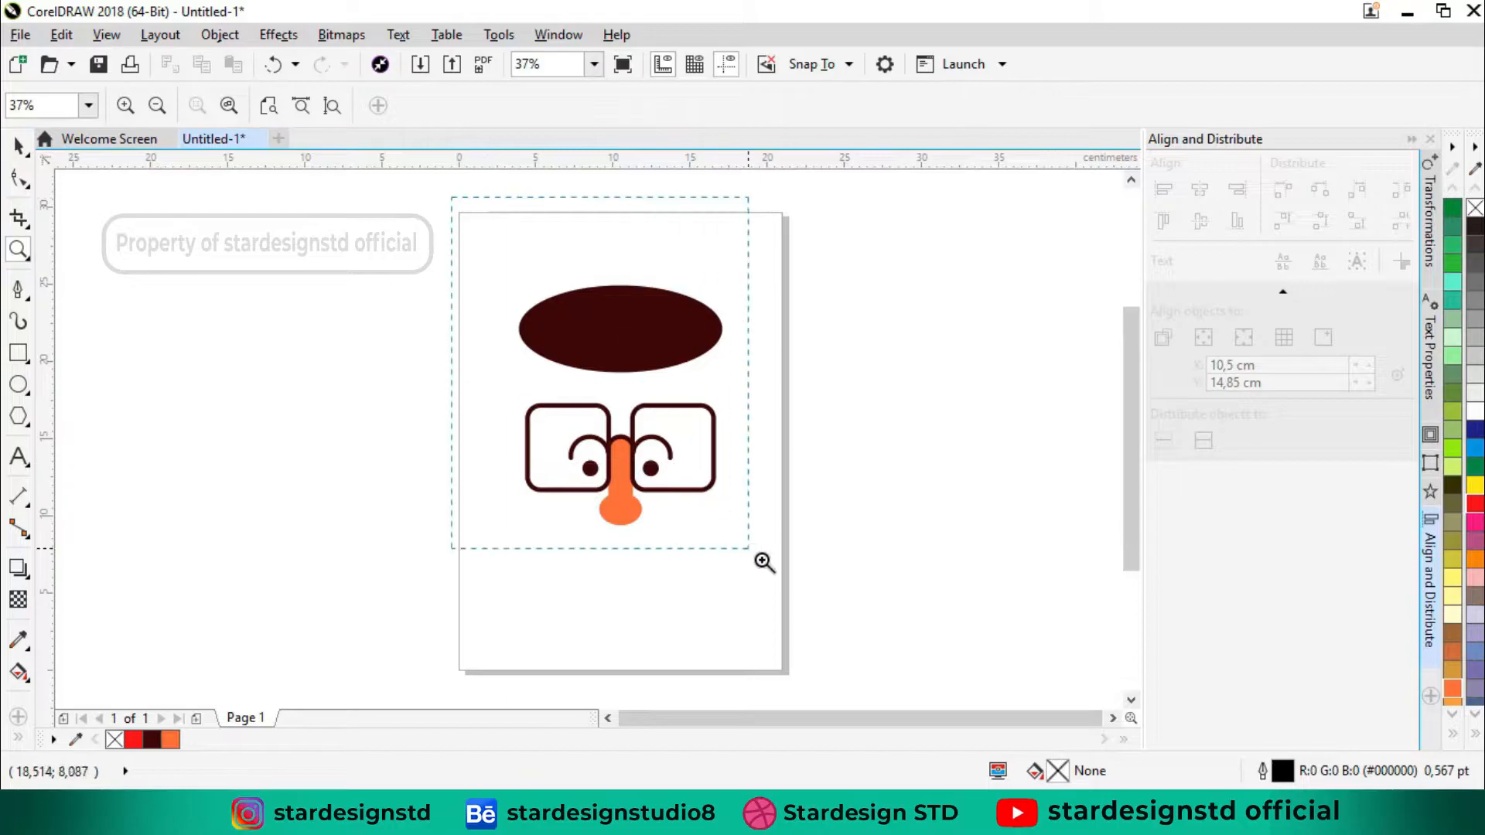
{"action": "left_click_drag", "start_coordinate": [754, 555], "coordinate": [754, 554]}
{"action": "key", "text": "space"}
Step: Flatten the dark brown ellipse slightly by lowering its top edge
{"action": "left_click", "coordinate": [600, 394]}
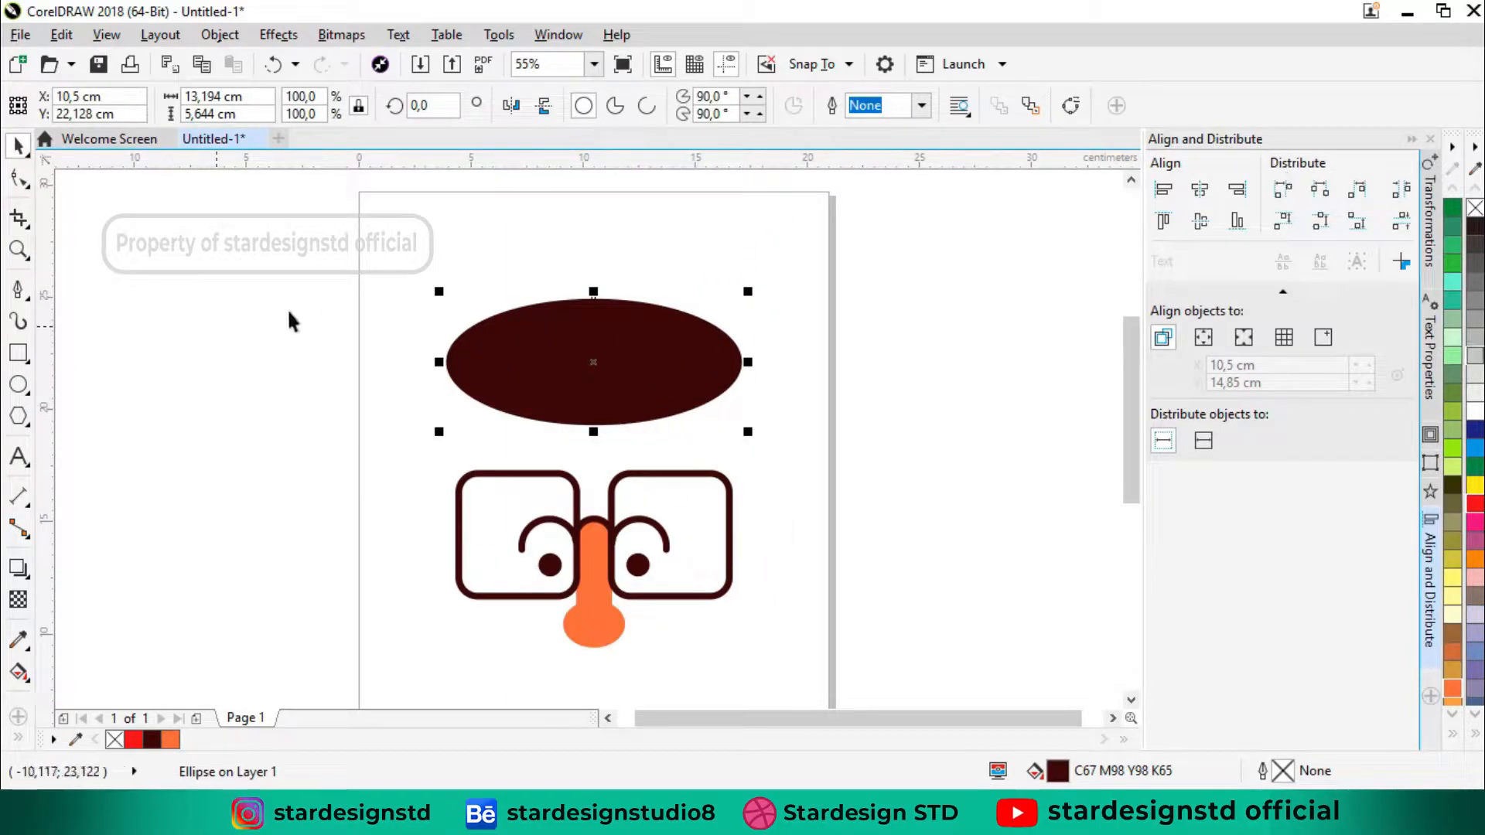
{"action": "left_click_drag", "start_coordinate": [593, 292], "coordinate": [592, 312]}
{"action": "left_click", "coordinate": [574, 246]}
Step: Draw a dark brown circle without an outline over the upper left end of the hair ellipse
{"action": "left_click", "coordinate": [18, 384]}
{"action": "left_click_drag", "start_coordinate": [486, 343], "coordinate": [518, 394]}
{"action": "left_click", "coordinate": [158, 738]}
{"action": "key", "text": "Escape"}
{"action": "key", "text": "z"}
{"action": "left_click_drag", "start_coordinate": [393, 239], "coordinate": [792, 427]}
{"action": "key", "text": "space"}
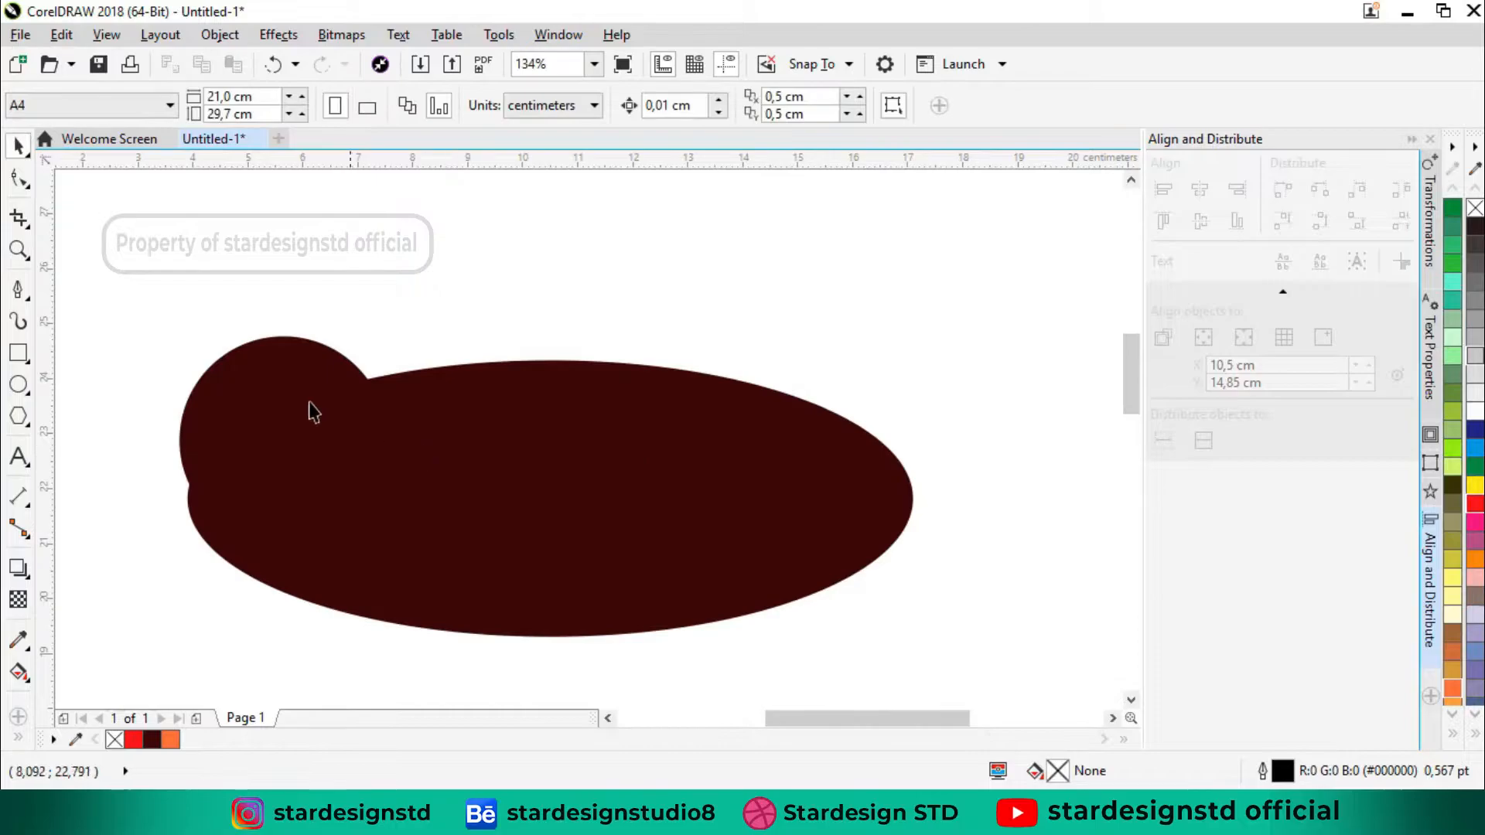
Step: Add four more dark brown circles of varying sizes along the ellipse's upper edge, ending with one about 4.63 cm across at the right
{"action": "left_click", "coordinate": [265, 399]}
{"action": "left_click_drag", "start_coordinate": [273, 393], "coordinate": [424, 253]}
{"action": "key", "text": "Escape"}
{"action": "left_click_drag", "start_coordinate": [513, 258], "coordinate": [477, 282]}
{"action": "left_click_drag", "start_coordinate": [397, 365], "coordinate": [661, 268]}
{"action": "key", "text": "space"}
{"action": "left_click_drag", "start_coordinate": [720, 414], "coordinate": [769, 461]}
{"action": "left_click_drag", "start_coordinate": [646, 341], "coordinate": [820, 421]}
{"action": "key", "text": "space"}
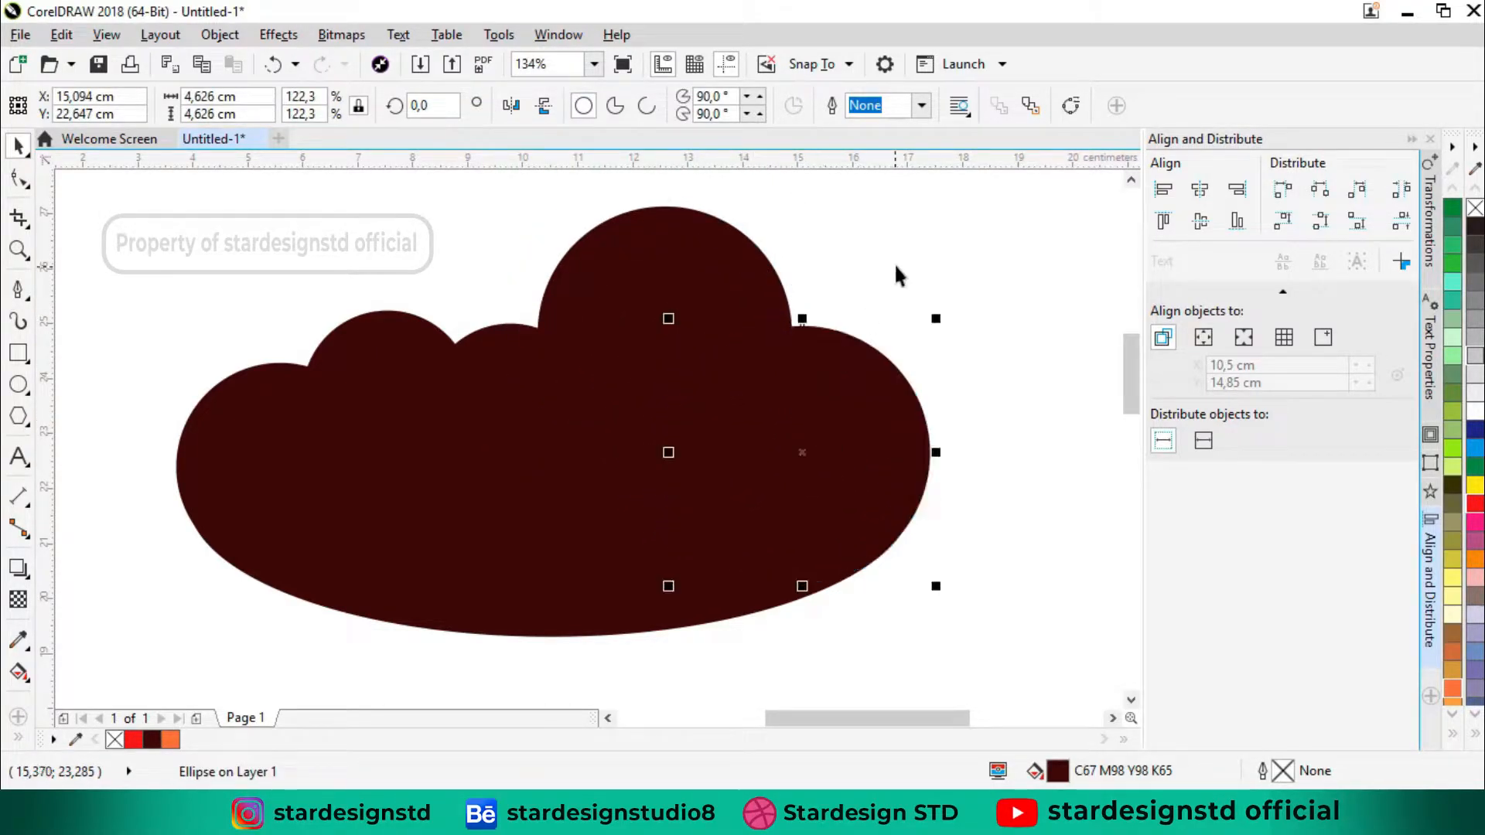
{"action": "left_click", "coordinate": [895, 265]}
Step: Weld the ellipse and the five circles into one hair shape
{"action": "scroll", "coordinate": [528, 478], "scroll_direction": "down", "scroll_amount": 2}
{"action": "left_click_drag", "start_coordinate": [404, 375], "coordinate": [685, 531]}
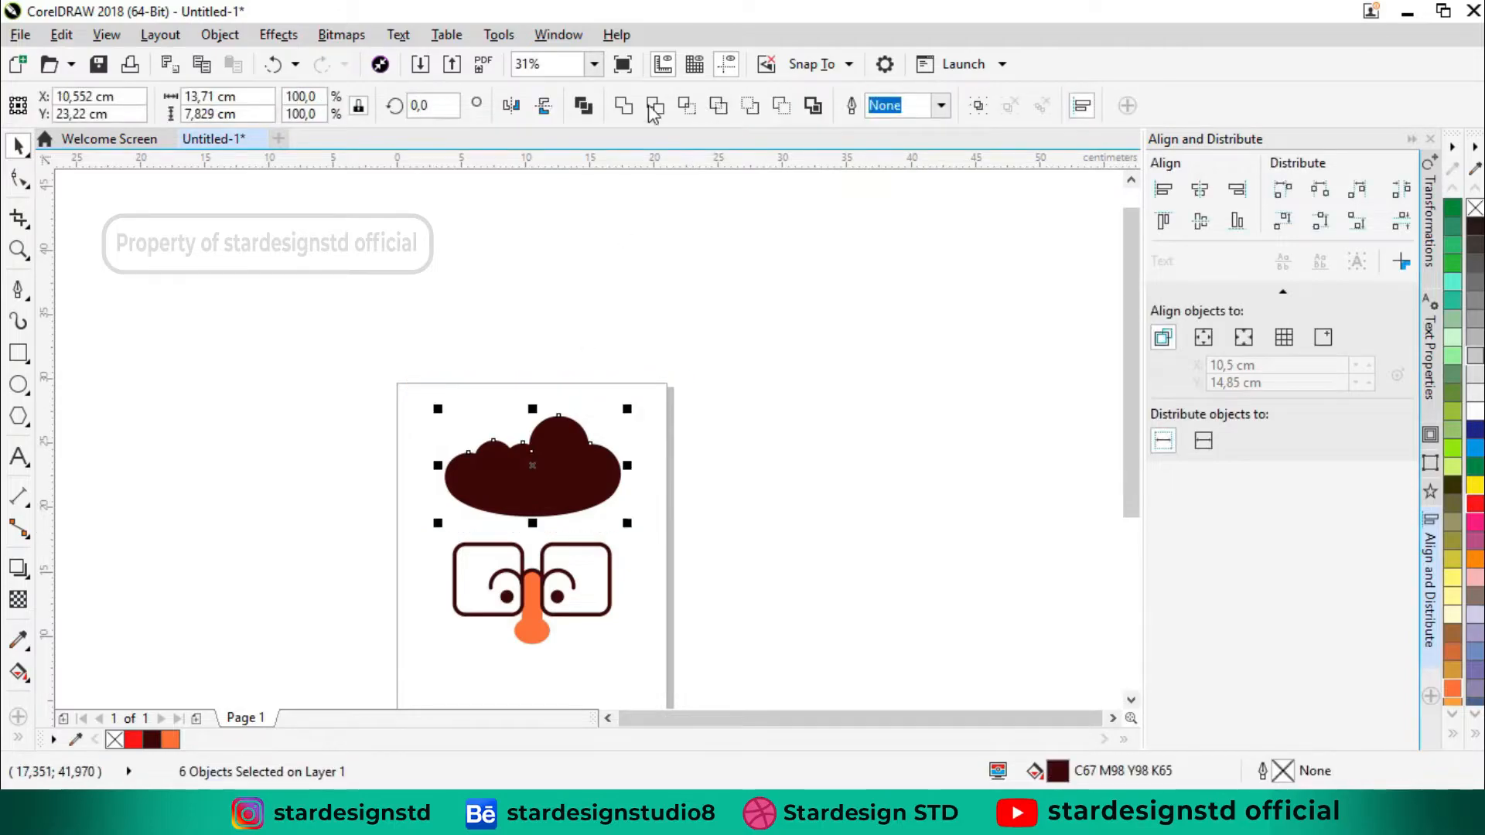
{"action": "left_click", "coordinate": [625, 106]}
Step: Enlarge the hair shape to about 16.58 cm wide and center it horizontally with the glasses group
{"action": "key", "text": "z"}
{"action": "left_click_drag", "start_coordinate": [400, 428], "coordinate": [588, 597]}
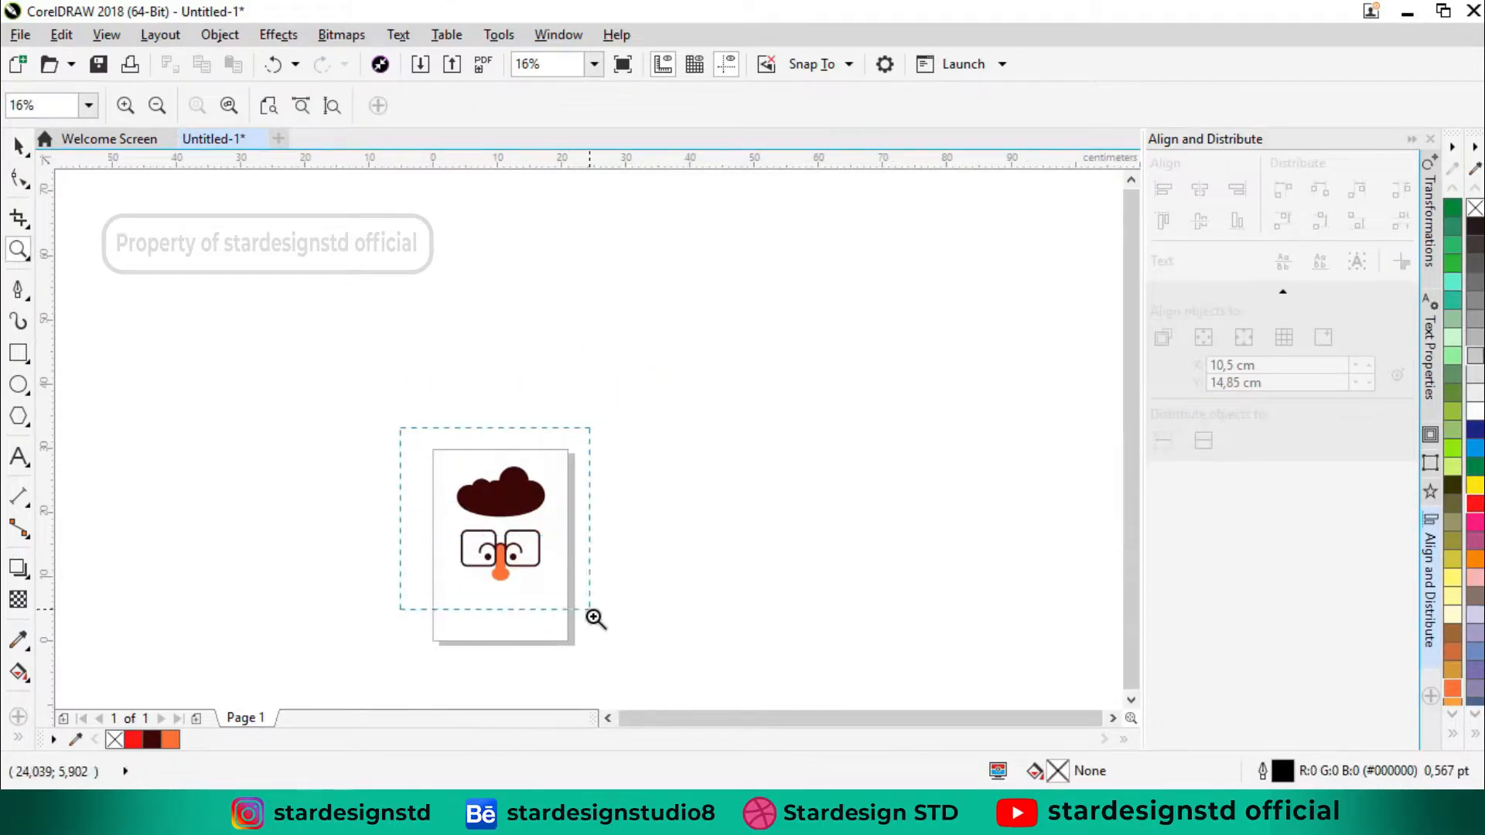
{"action": "left_click_drag", "start_coordinate": [609, 663], "coordinate": [609, 662]}
{"action": "key", "text": "space"}
{"action": "left_click", "coordinate": [573, 341]}
{"action": "left_click_drag", "start_coordinate": [699, 392], "coordinate": [717, 417]}
{"action": "left_click", "coordinate": [680, 452], "text": "shift"}
{"action": "key", "text": "c"}
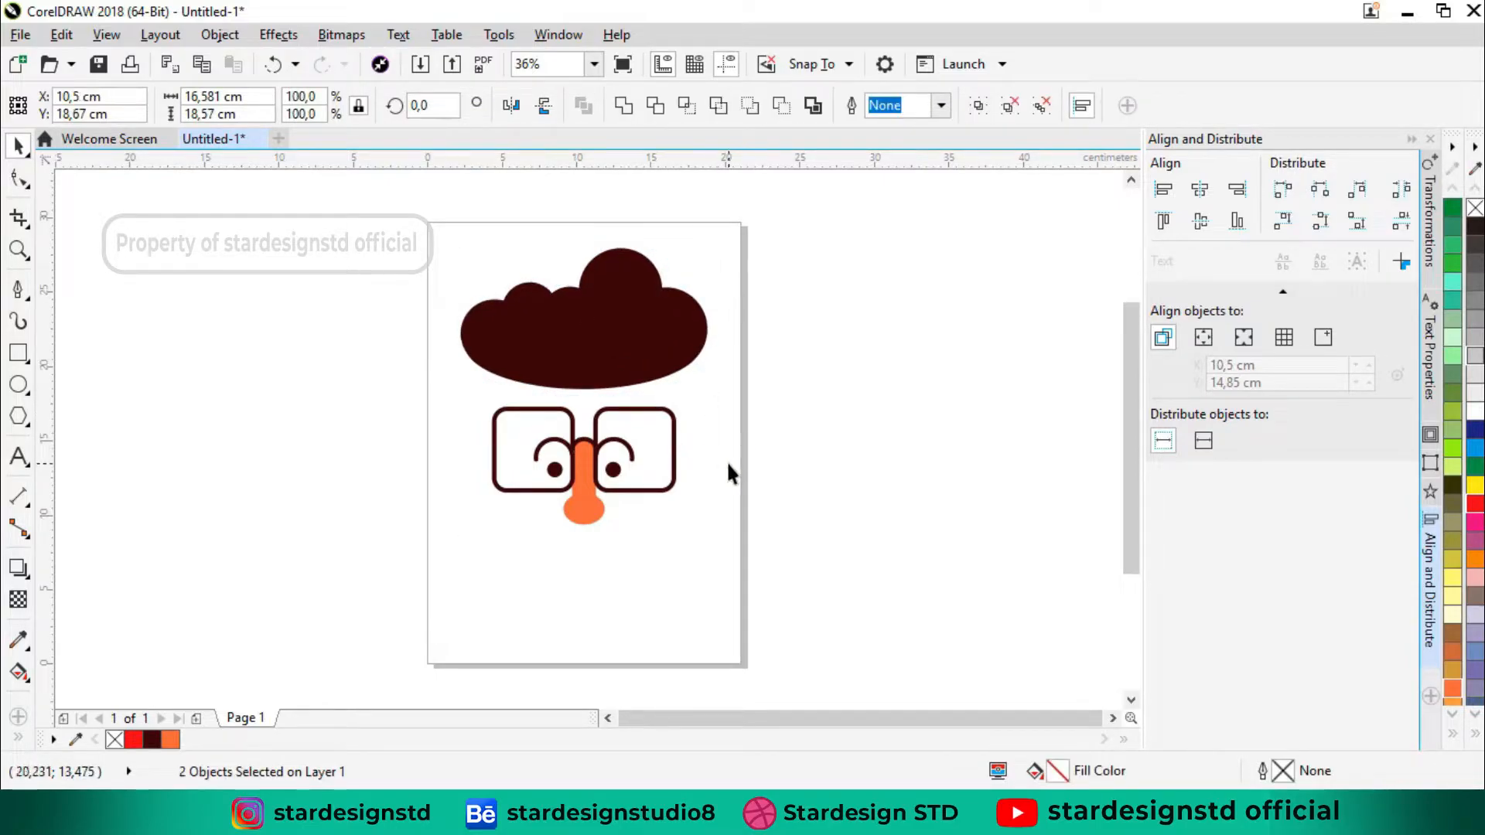
{"action": "left_click", "coordinate": [726, 461]}
Step: Lower the glasses-and-nose group to about Y 11.68 cm and scale it down to about 11.22 cm wide
{"action": "mouse_move", "coordinate": [576, 484]}
{"action": "left_mouse_down"}
{"action": "mouse_move", "coordinate": [584, 523]}
{"action": "mouse_move", "coordinate": [578, 510]}
{"action": "left_mouse_up"}
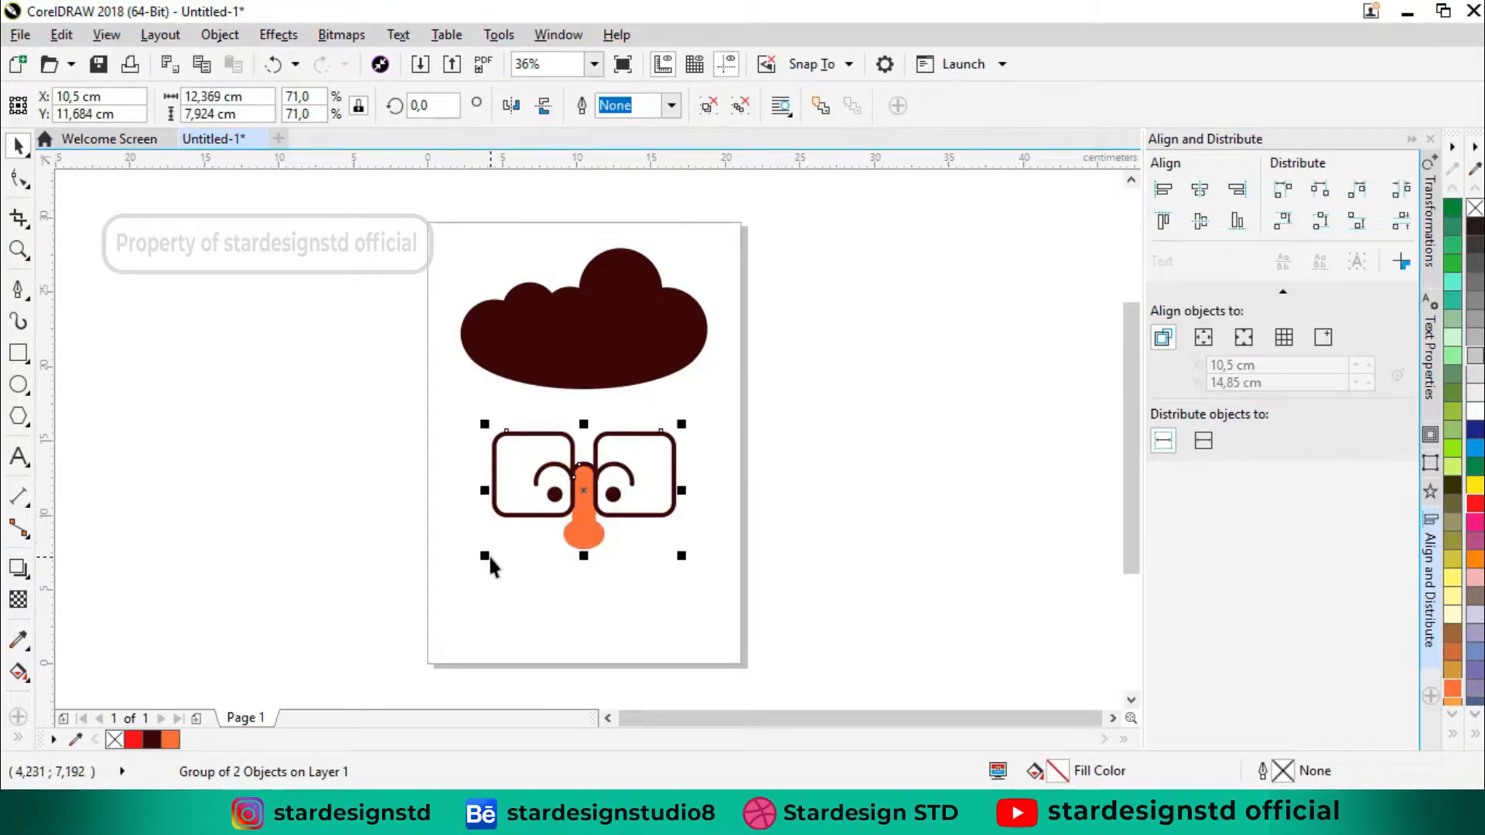
{"action": "left_click_drag", "start_coordinate": [486, 558], "coordinate": [497, 552]}
{"action": "left_click", "coordinate": [621, 401]}
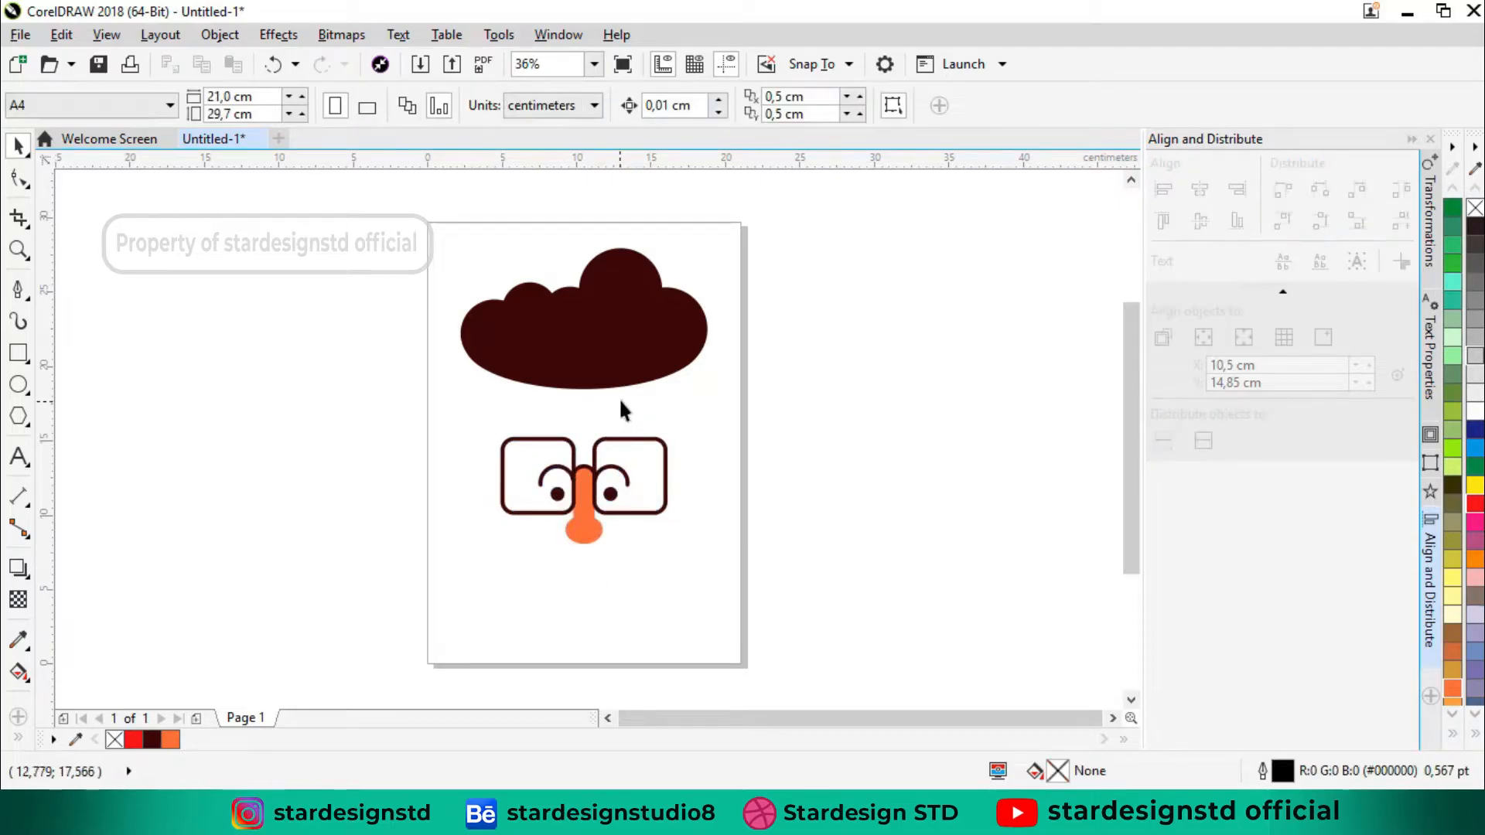
Step: Draw a dark brown bar about 1.26 cm wide without an outline, from the hair's left side down past the glasses
{"action": "key", "text": "F2"}
{"action": "mouse_move", "coordinate": [407, 281]}
{"action": "left_mouse_down"}
{"action": "mouse_move", "coordinate": [696, 623]}
{"action": "mouse_move", "coordinate": [722, 624]}
{"action": "left_mouse_up"}
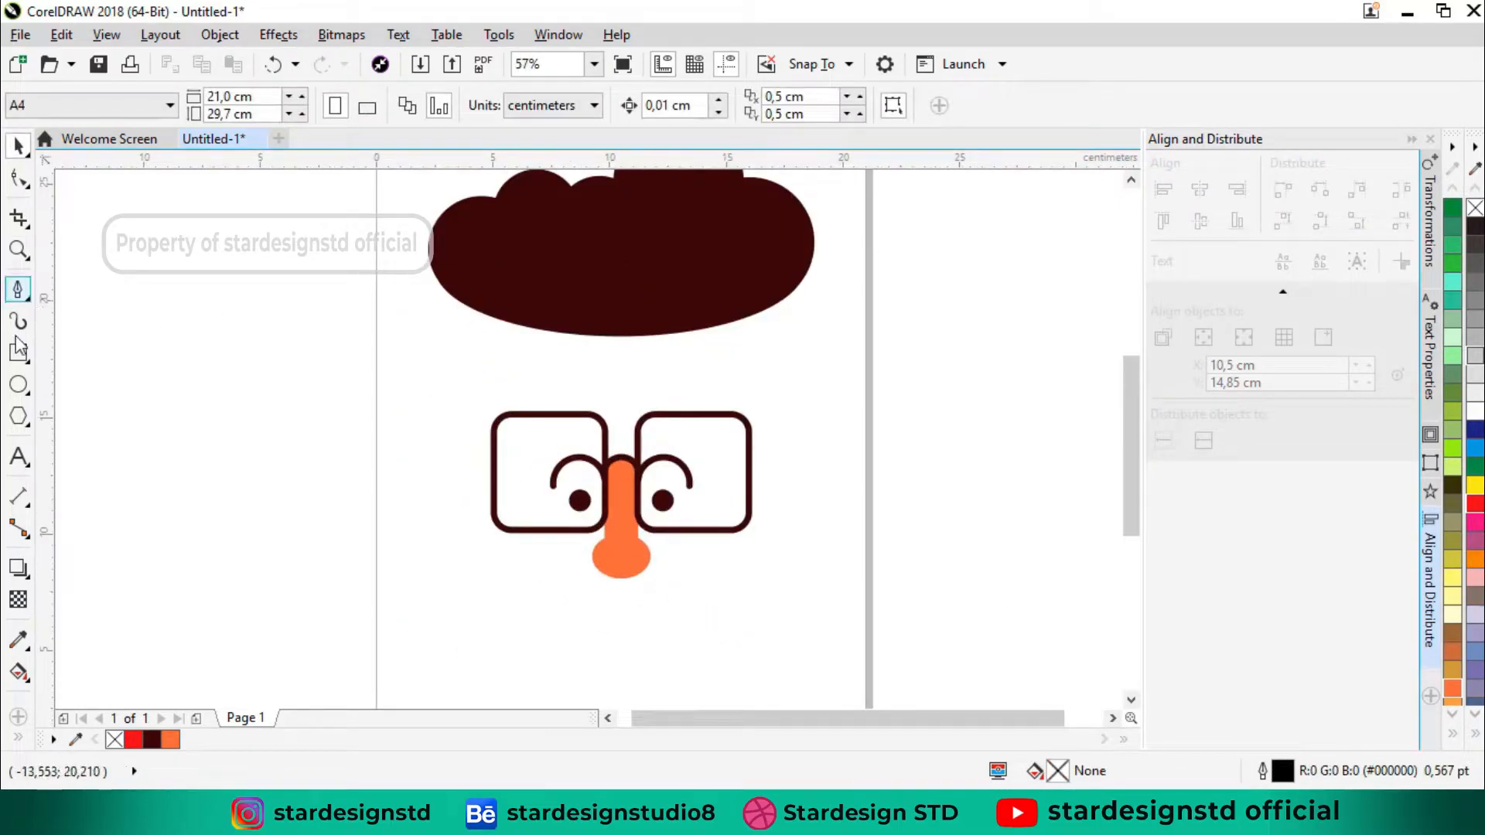
{"action": "left_click", "coordinate": [18, 355]}
{"action": "left_click_drag", "start_coordinate": [488, 431], "coordinate": [461, 268]}
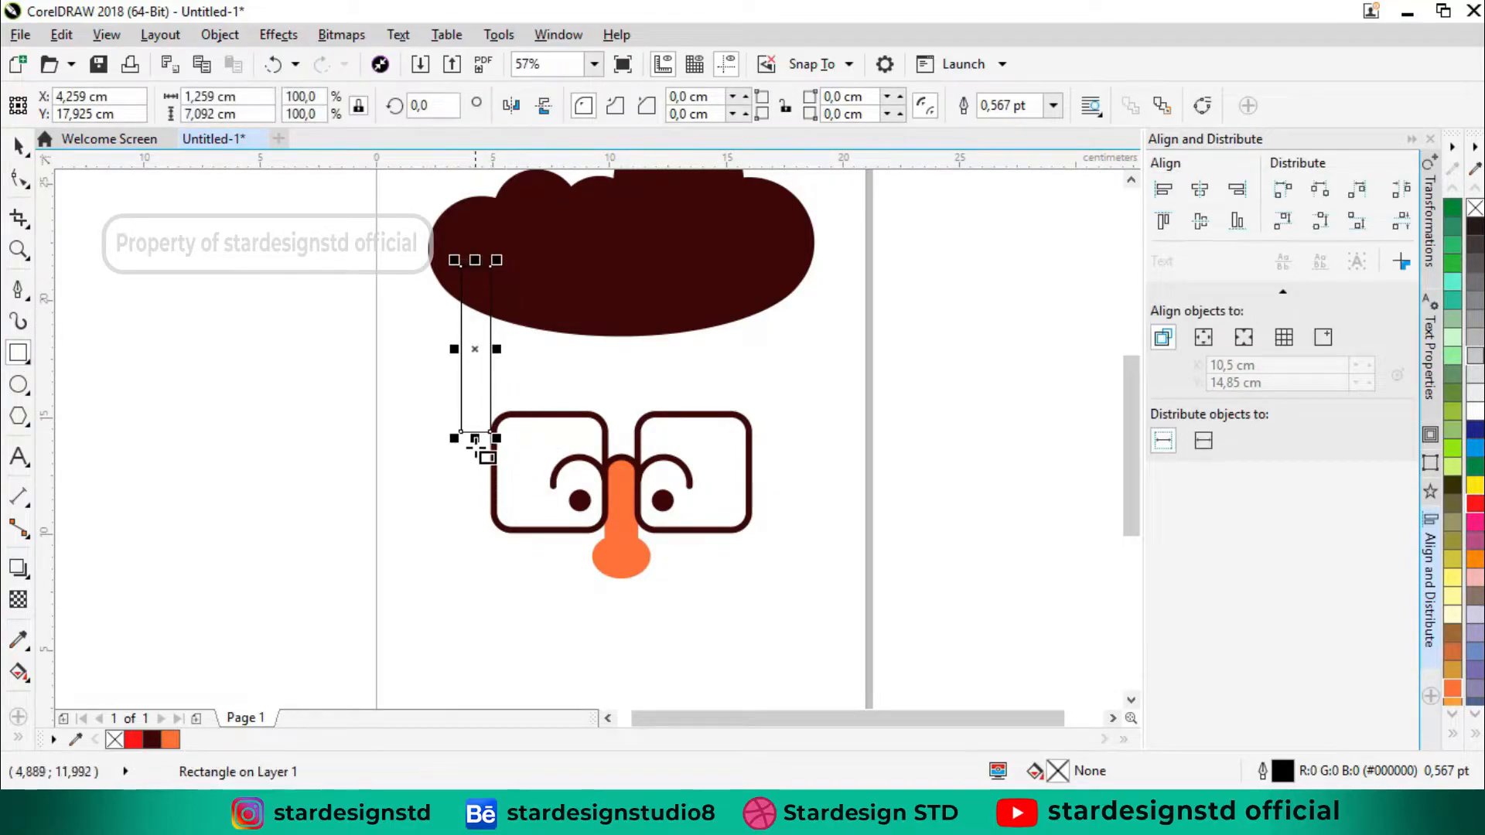
{"action": "left_click_drag", "start_coordinate": [475, 438], "coordinate": [488, 563]}
{"action": "left_click", "coordinate": [152, 740]}
{"action": "right_click", "coordinate": [115, 740]}
{"action": "left_click", "coordinate": [502, 560]}
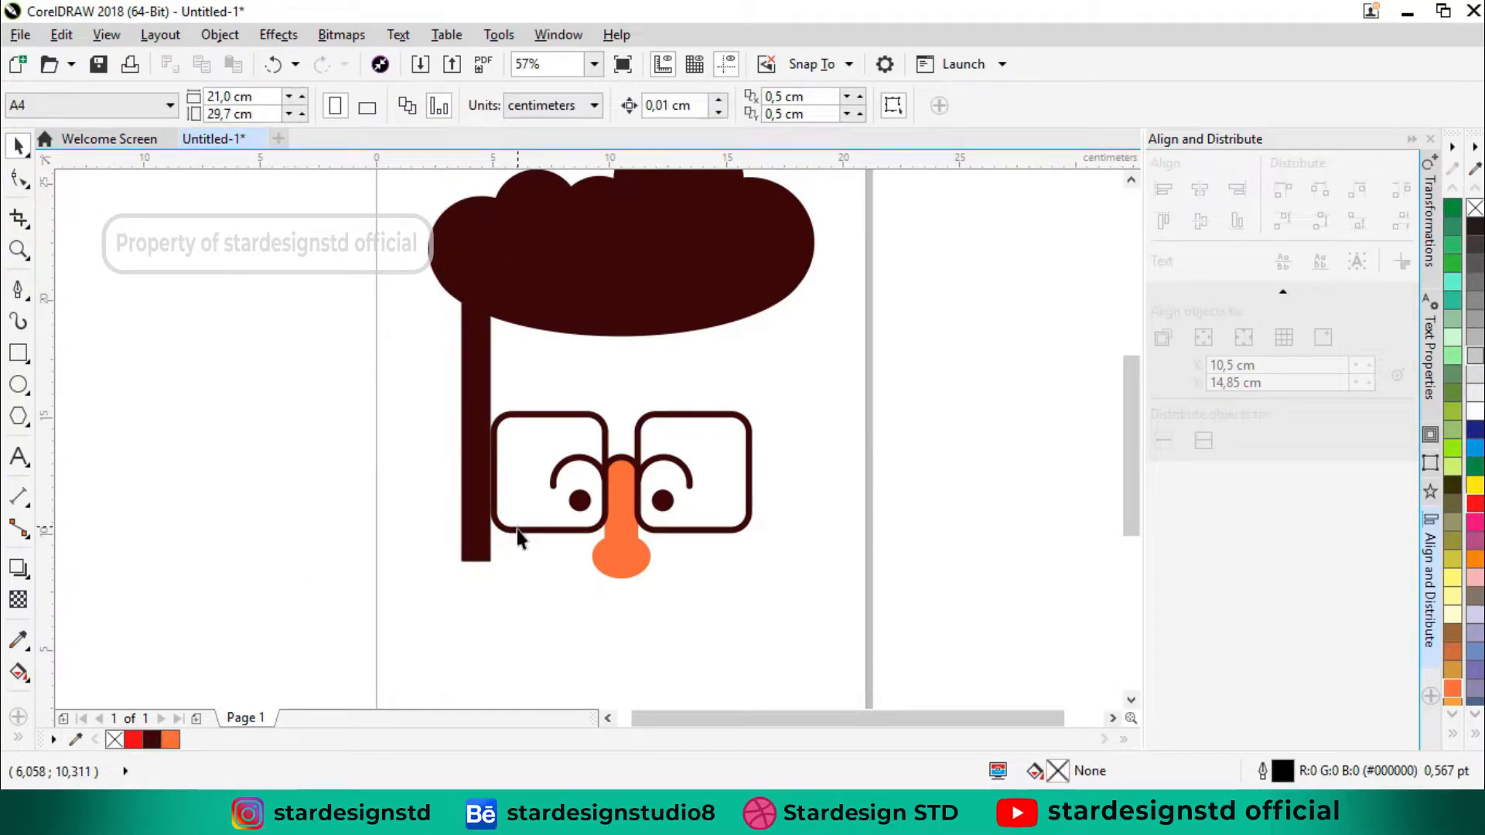
Step: Shrink the glasses-and-nose group slightly about its center and move it up a little, leaving a gap beside the vertical bar
{"action": "left_click", "coordinate": [518, 536]}
{"action": "scroll", "coordinate": [593, 494], "scroll_direction": "up", "scroll_amount": 3}
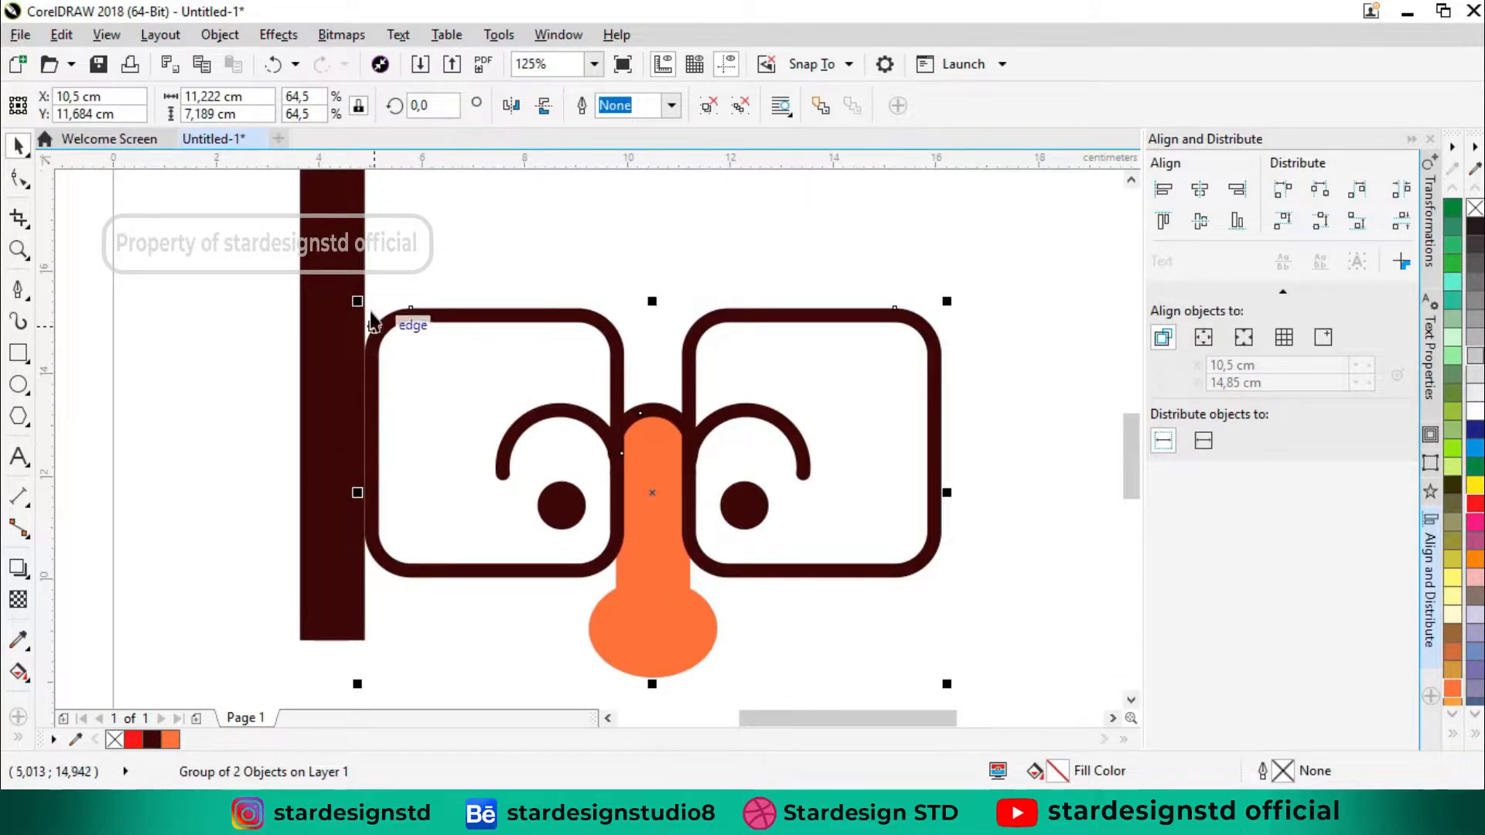
{"action": "left_click_drag", "start_coordinate": [357, 301], "coordinate": [387, 314]}
{"action": "left_click_drag", "start_coordinate": [624, 351], "coordinate": [631, 312]}
{"action": "scroll", "coordinate": [516, 474], "scroll_direction": "down", "scroll_amount": 2}
Step: Draw a circle about 3.05 cm across at the lower end of the vertical bar
{"action": "key", "text": "z"}
{"action": "left_click_drag", "start_coordinate": [412, 438], "coordinate": [693, 600]}
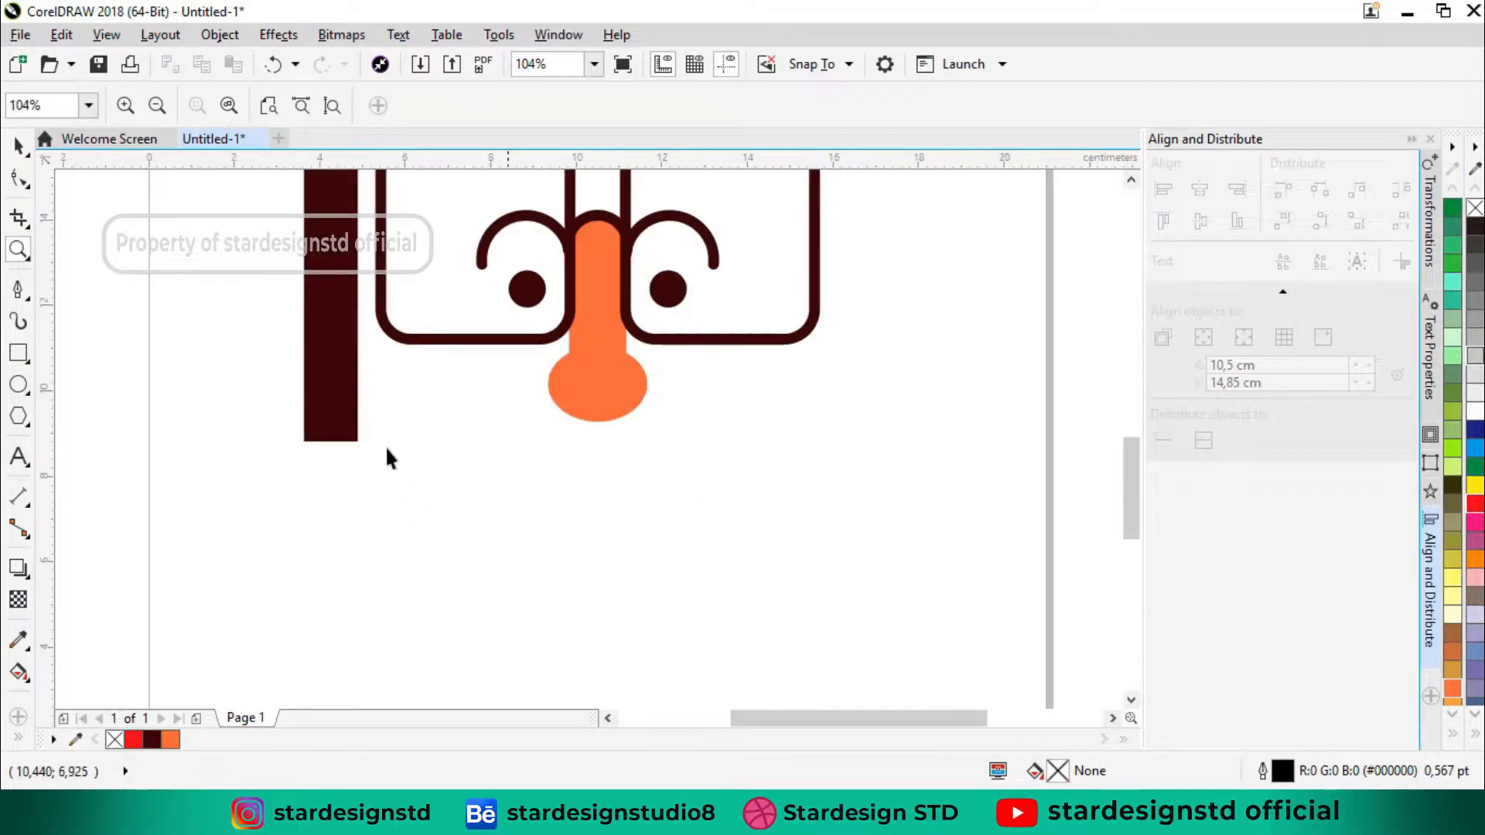
{"action": "key", "text": "space"}
{"action": "left_click", "coordinate": [19, 384]}
{"action": "left_click_drag", "start_coordinate": [357, 429], "coordinate": [428, 500]}
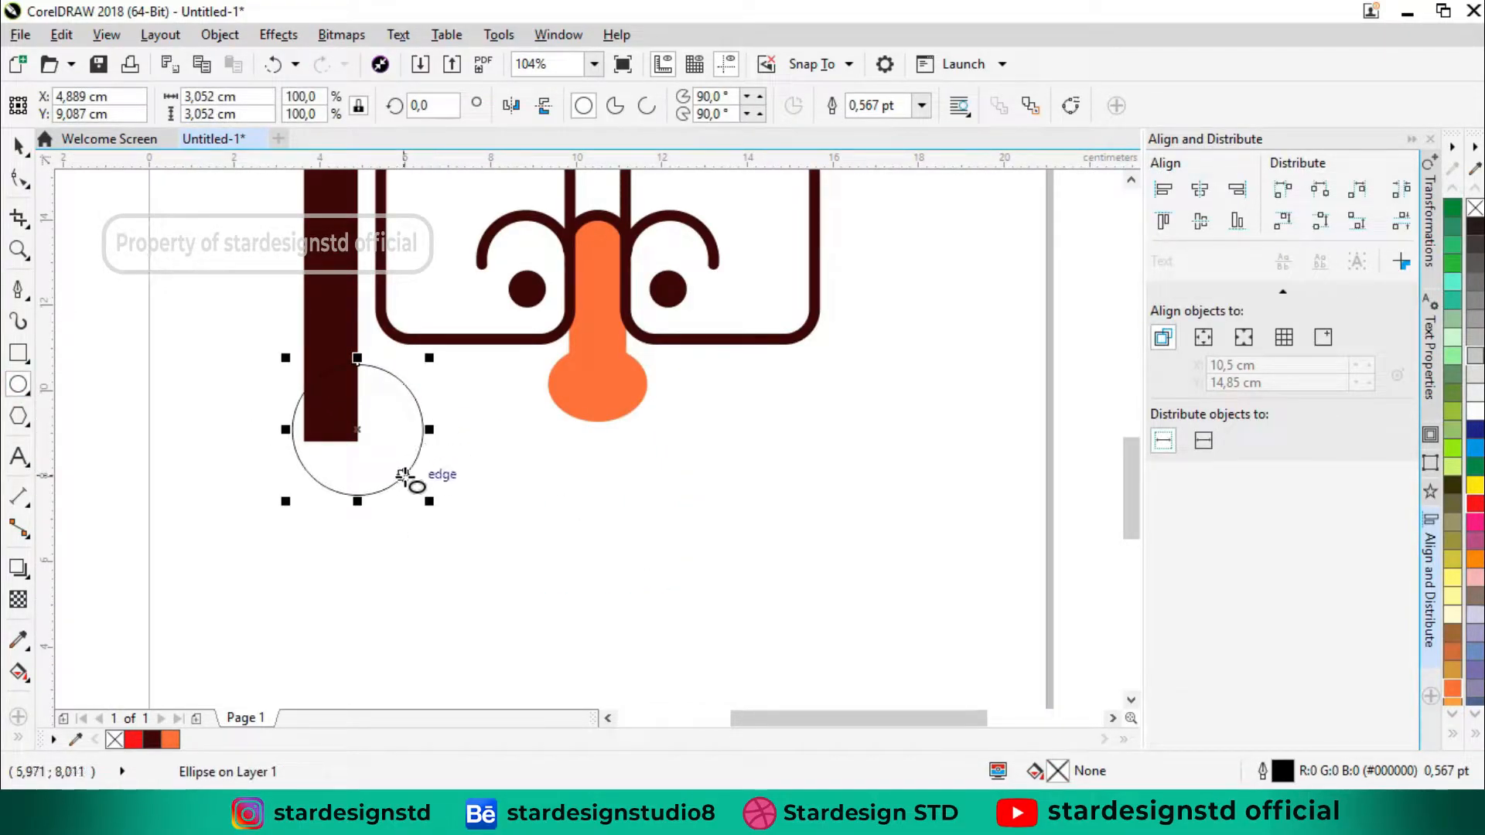
Step: Add three more overlapping circles beside and below the first one, forming a curly beard edge under the glasses
{"action": "key", "text": "Escape"}
{"action": "mouse_move", "coordinate": [455, 412]}
{"action": "left_mouse_down"}
{"action": "mouse_move", "coordinate": [497, 467]}
{"action": "mouse_move", "coordinate": [489, 495]}
{"action": "left_mouse_up"}
{"action": "key", "text": "space"}
{"action": "key", "text": "space"}
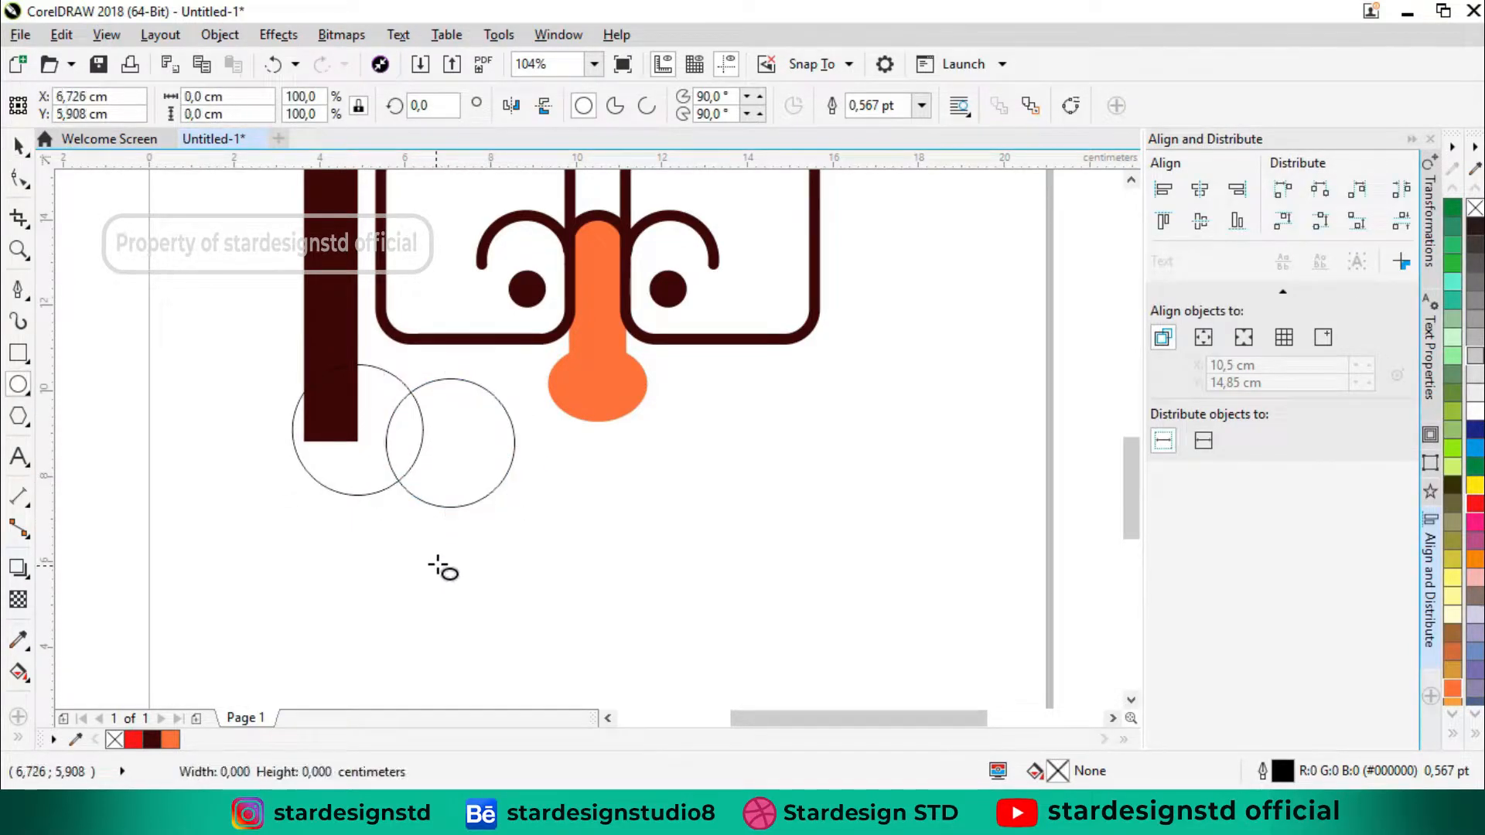
{"action": "mouse_move", "coordinate": [404, 516]}
{"action": "left_mouse_down"}
{"action": "mouse_move", "coordinate": [463, 588]}
{"action": "mouse_move", "coordinate": [444, 539]}
{"action": "mouse_move", "coordinate": [577, 526]}
{"action": "mouse_move", "coordinate": [574, 538]}
{"action": "left_mouse_up"}
{"action": "key", "text": "space"}
{"action": "right_click", "coordinate": [575, 538]}
Step: Nudge the four overlapping beard circles slightly to the left, keeping them over the lower end of the vertical bar
{"action": "scroll", "coordinate": [589, 479], "scroll_direction": "down", "scroll_amount": 2}
{"action": "left_click", "coordinate": [651, 492]}
{"action": "key", "text": "z"}
{"action": "left_click_drag", "start_coordinate": [470, 297], "coordinate": [698, 530]}
{"action": "key", "text": "space"}
{"action": "key", "text": "h"}
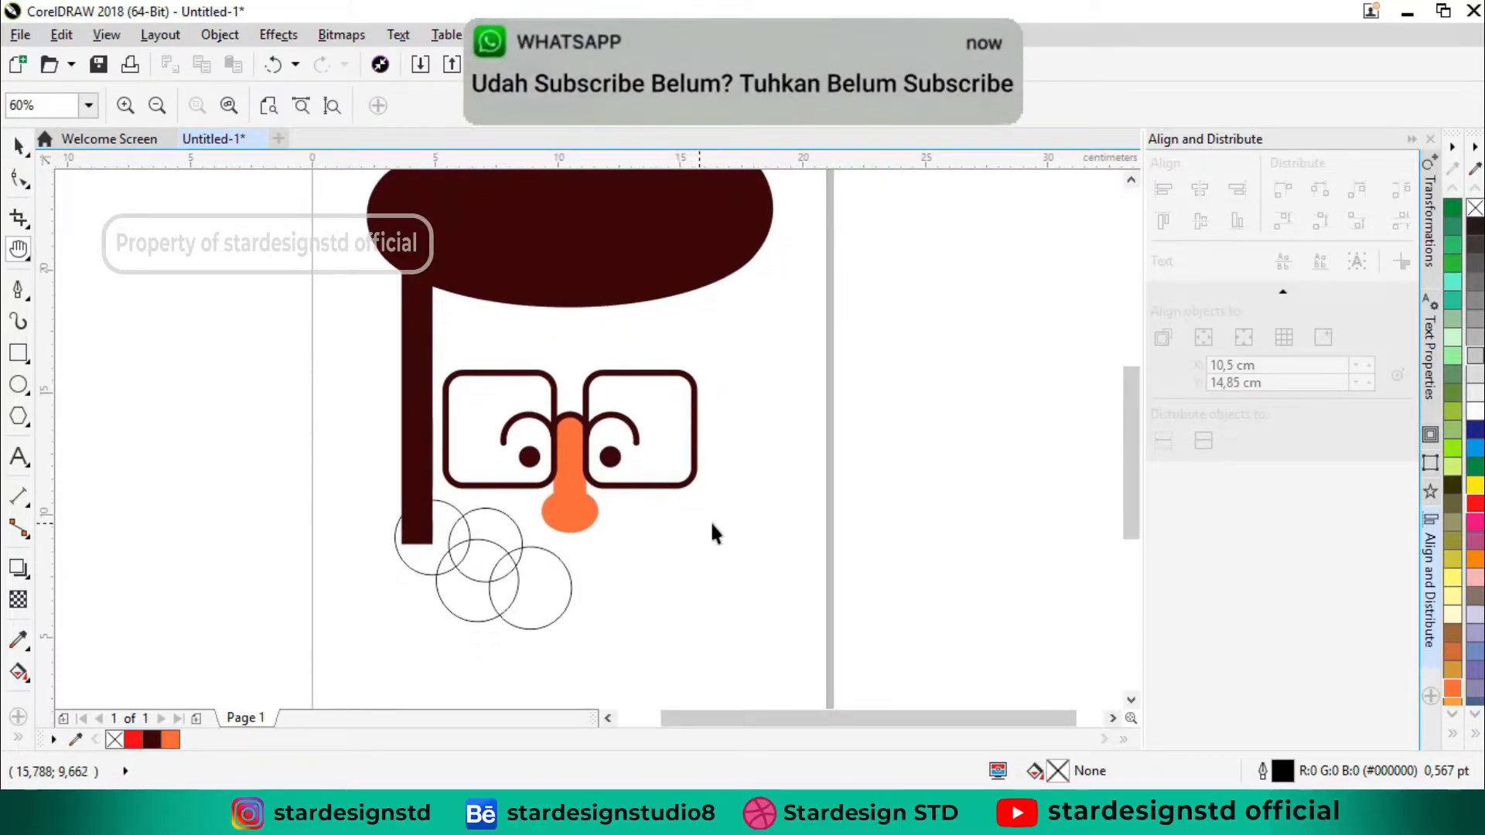
{"action": "key", "text": "space"}
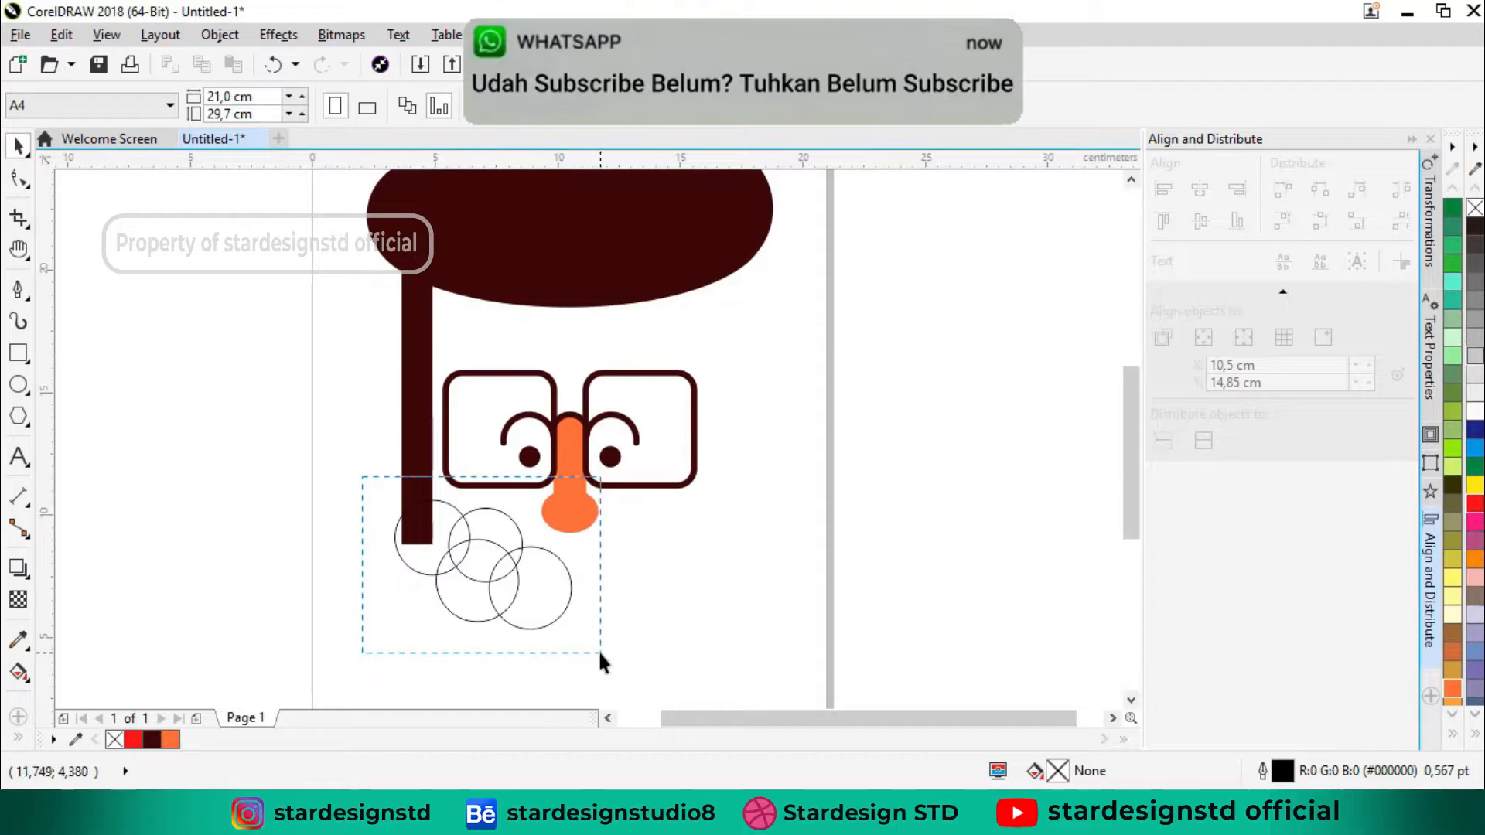
{"action": "left_click_drag", "start_coordinate": [600, 654], "coordinate": [600, 653]}
{"action": "key", "text": "Left"}
{"action": "key", "text": "Left"}
{"action": "key", "text": "Left"}
{"action": "key", "text": "Left"}
{"action": "key", "text": "Left"}
{"action": "key", "text": "Left"}
{"action": "key", "text": "Left"}
{"action": "key", "text": "Left"}
{"action": "key", "text": "Left"}
{"action": "key", "text": "Left"}
{"action": "key", "text": "Left"}
{"action": "key", "text": "Left"}
{"action": "key", "text": "Left"}
{"action": "key", "text": "Left"}
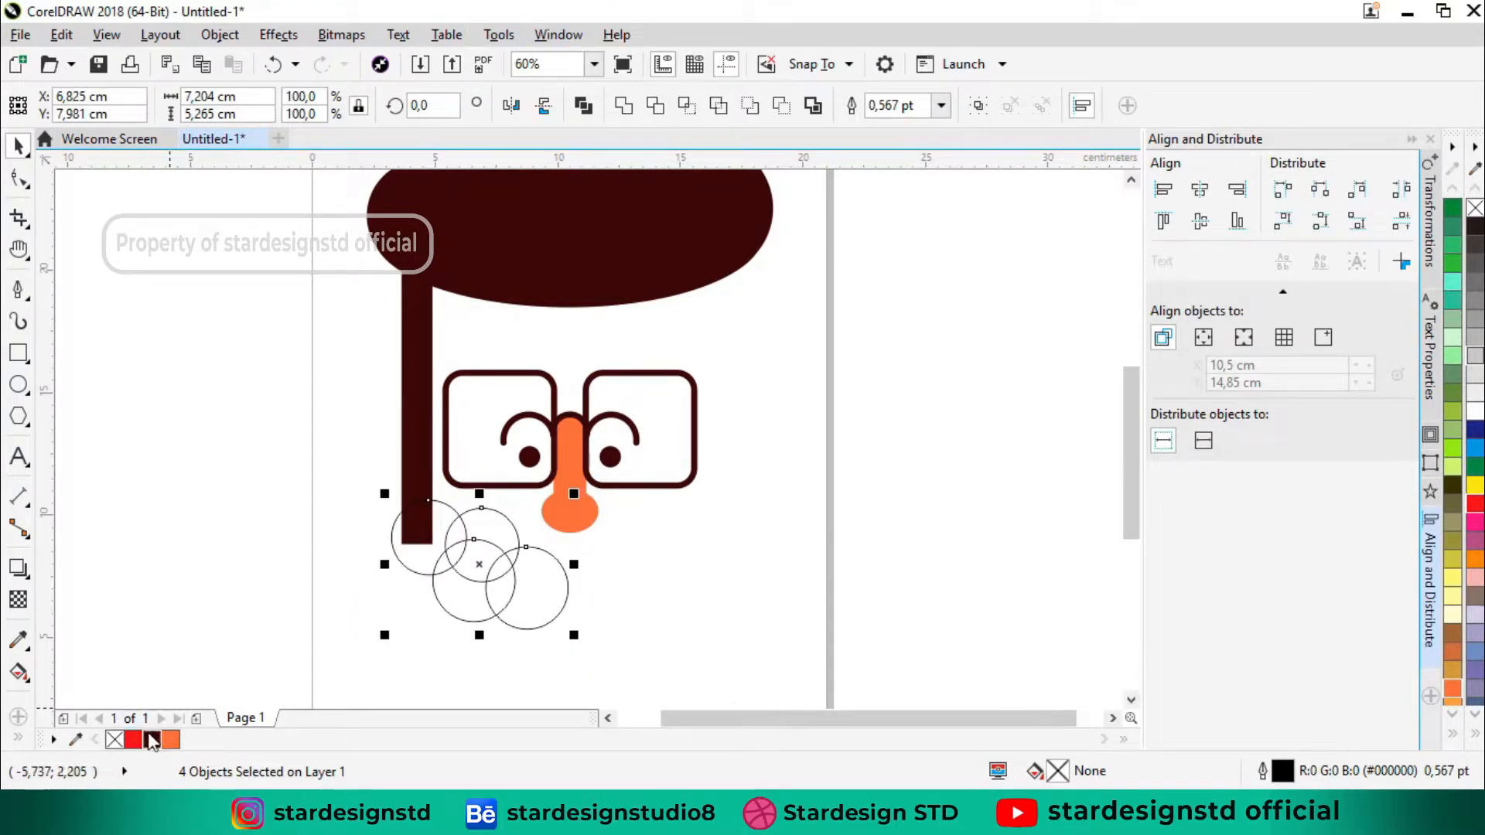
Step: Give the four beard circles a dark brown fill without an outline and enlarge them slightly together
{"action": "left_click", "coordinate": [152, 740]}
{"action": "right_click", "coordinate": [114, 740]}
{"action": "left_click_drag", "start_coordinate": [580, 642], "coordinate": [634, 525]}
{"action": "left_click", "coordinate": [634, 594]}
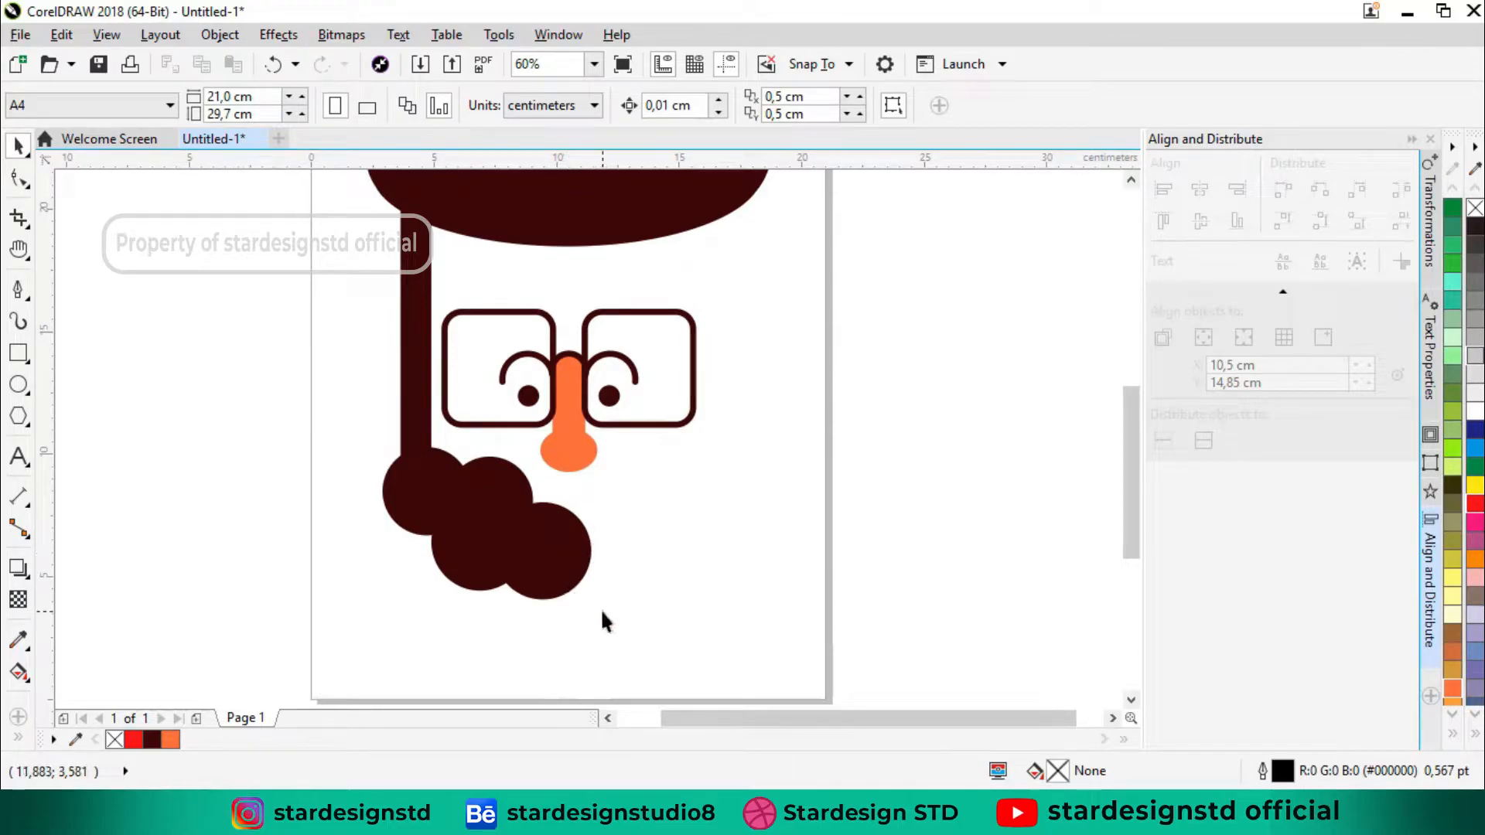
Step: Weld the four beard circles and the vertical bar into a single shape
{"action": "left_click_drag", "start_coordinate": [303, 442], "coordinate": [302, 438]}
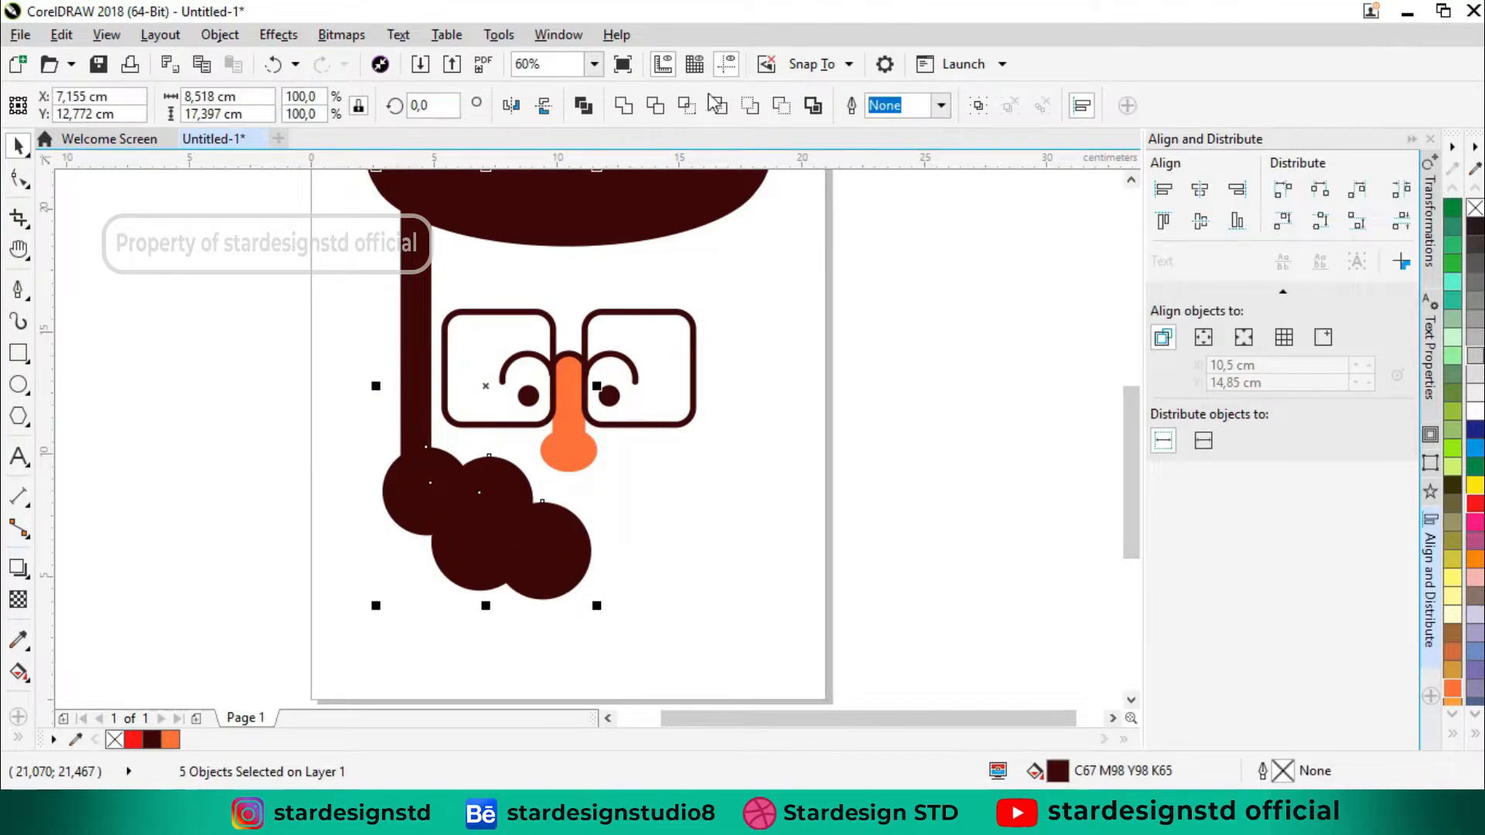
{"action": "left_click", "coordinate": [623, 106]}
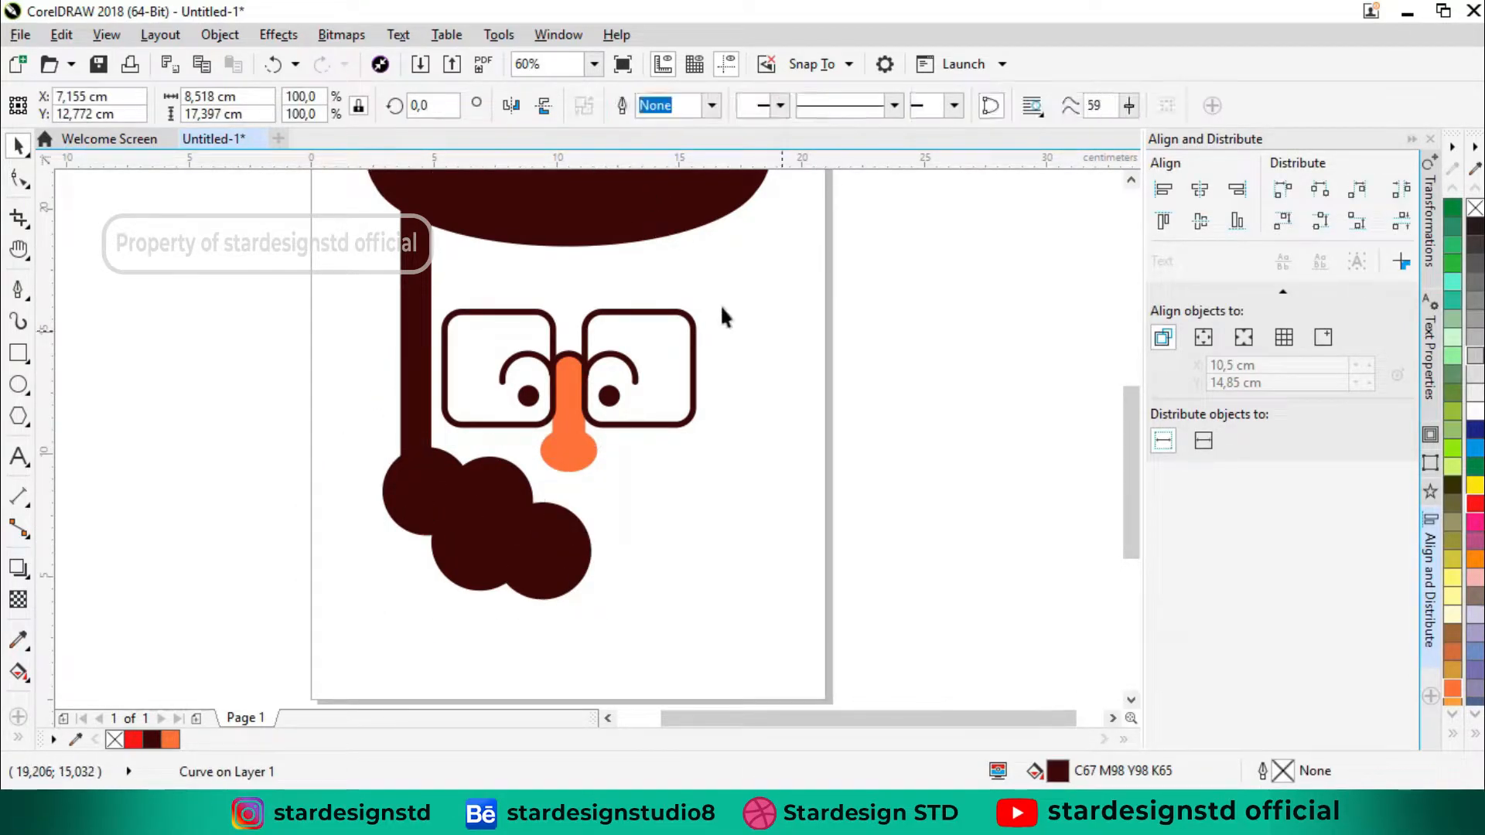
{"action": "left_click", "coordinate": [764, 326]}
Step: Draw a dark brown rounded rectangle about 1.53 by 2.71 cm without an outline, beside the vertical bar just under the hair
{"action": "key", "text": "z"}
{"action": "left_click", "coordinate": [456, 257]}
{"action": "key", "text": "space"}
{"action": "left_click", "coordinate": [19, 352]}
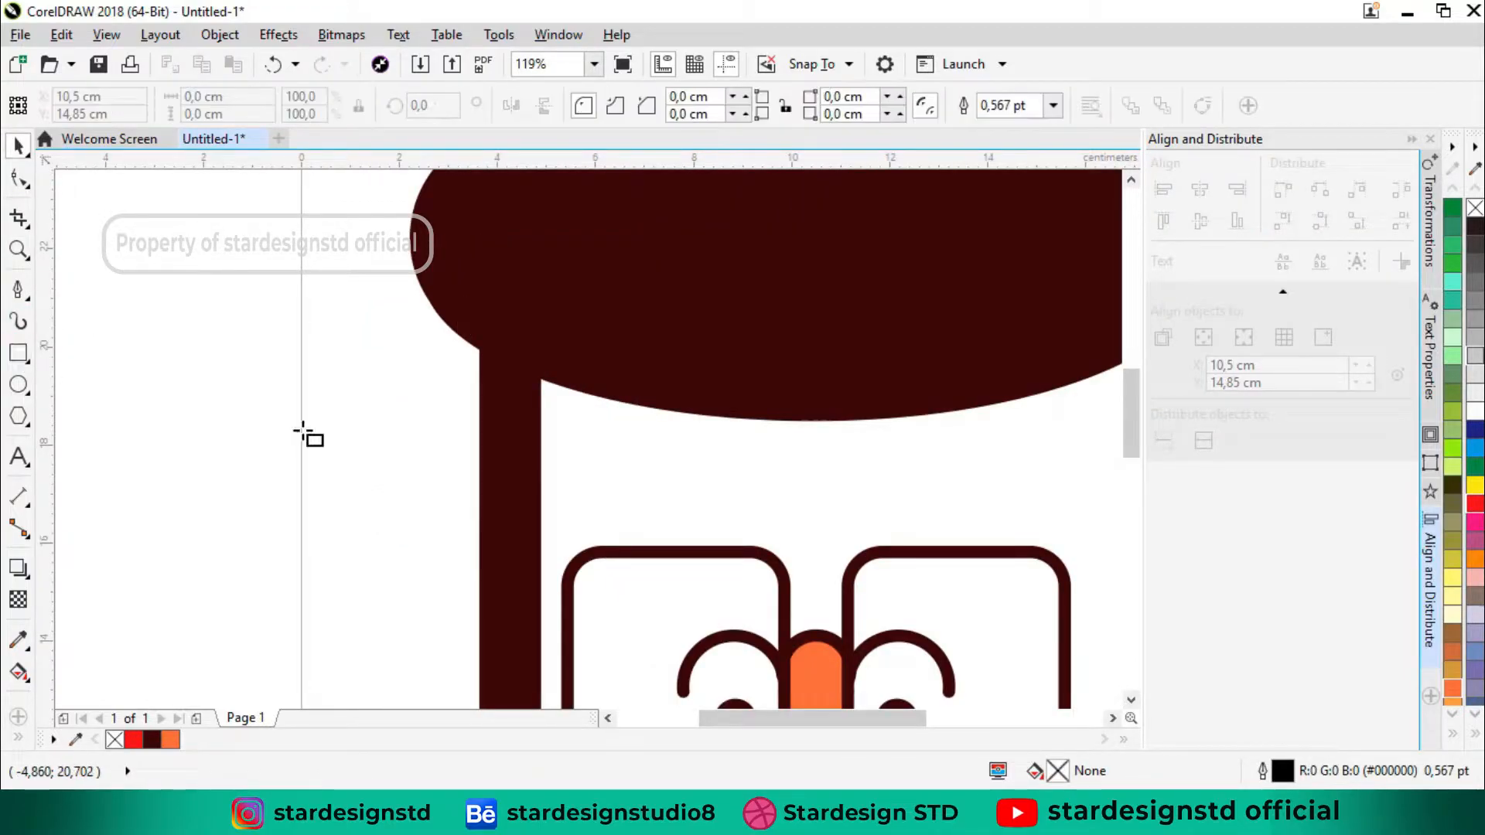
{"action": "left_click_drag", "start_coordinate": [519, 347], "coordinate": [566, 499]}
{"action": "left_click", "coordinate": [152, 739]}
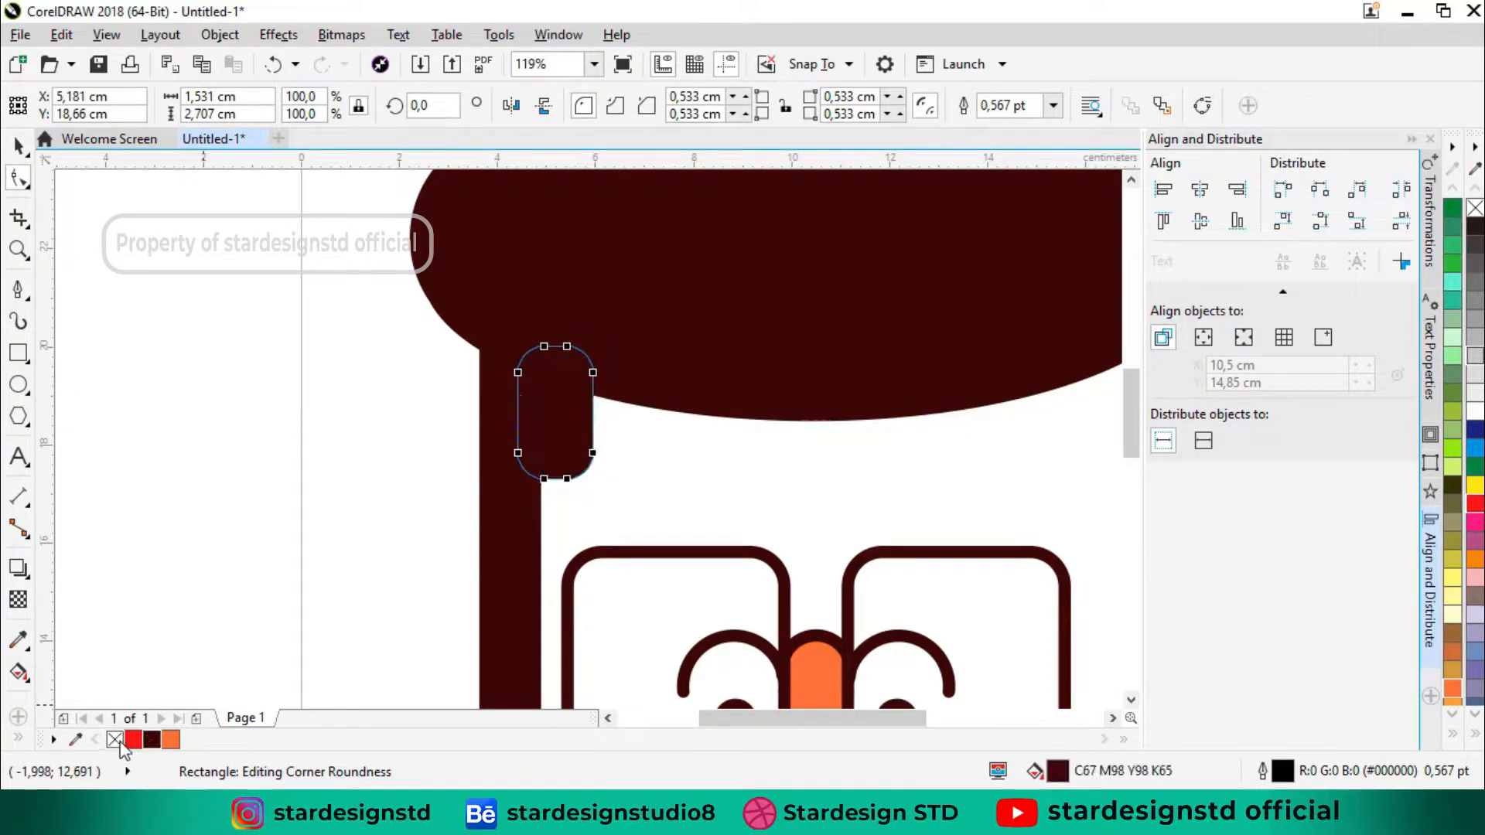
{"action": "right_click", "coordinate": [114, 739]}
{"action": "left_click", "coordinate": [19, 146]}
{"action": "left_click", "coordinate": [262, 360]}
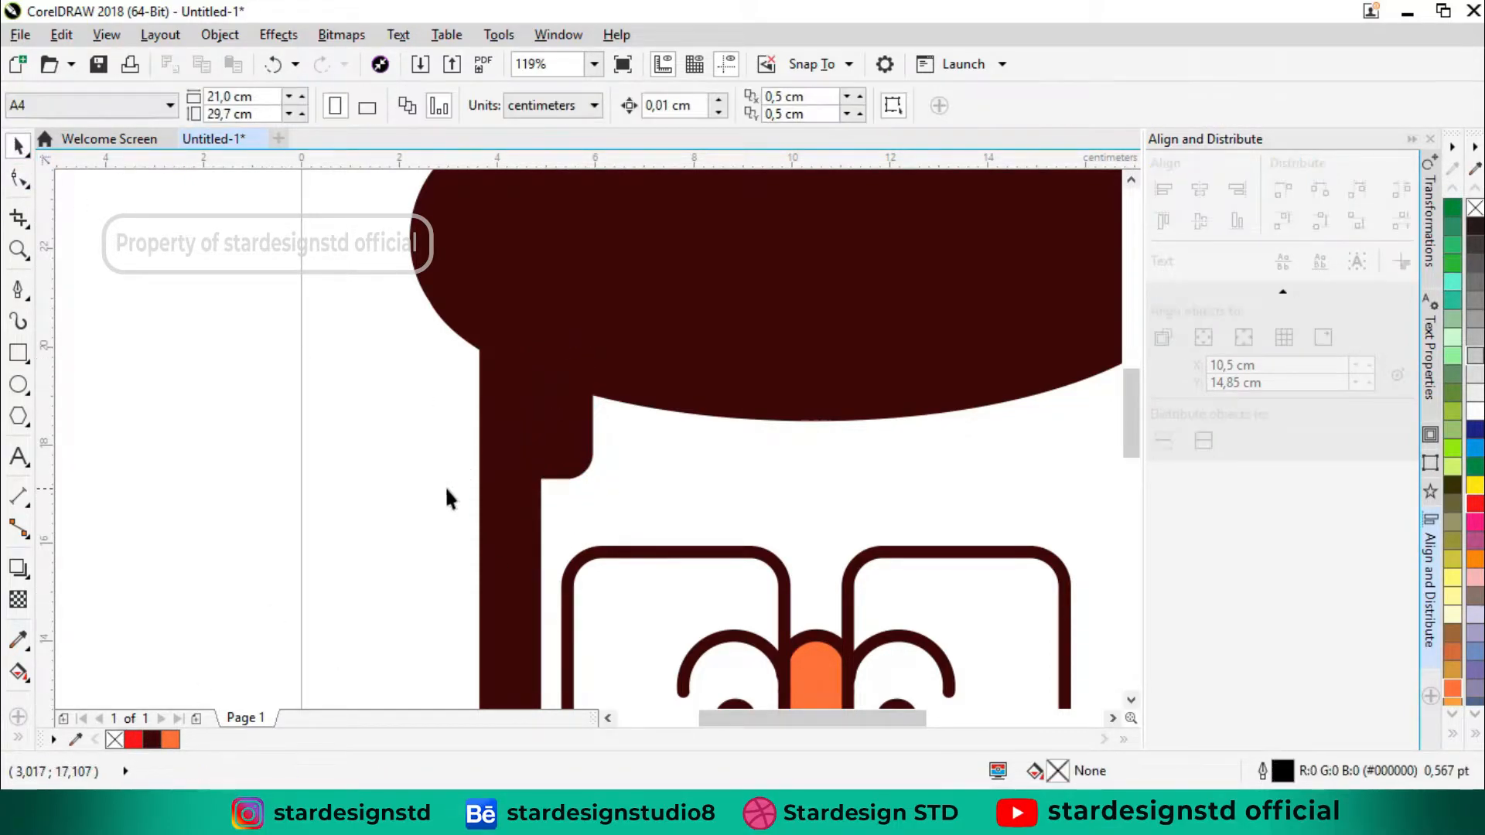
Step: Weld the small rounded sideburn rectangle to the bar-and-beard shape
{"action": "scroll", "coordinate": [752, 456], "scroll_direction": "down", "scroll_amount": 3}
{"action": "key", "text": "z"}
{"action": "left_click_drag", "start_coordinate": [686, 394], "coordinate": [868, 550]}
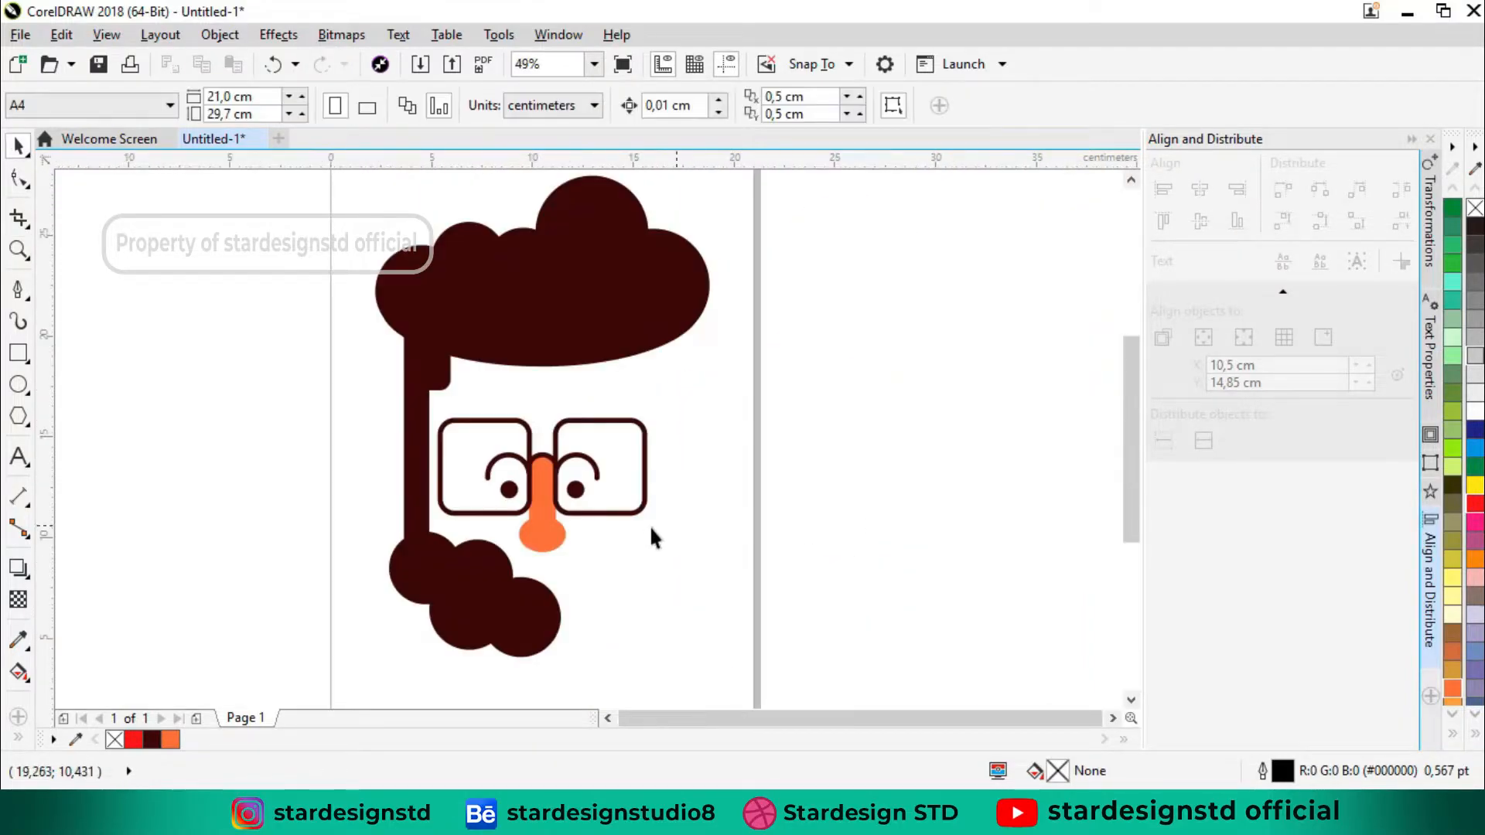
{"action": "left_click", "coordinate": [430, 387]}
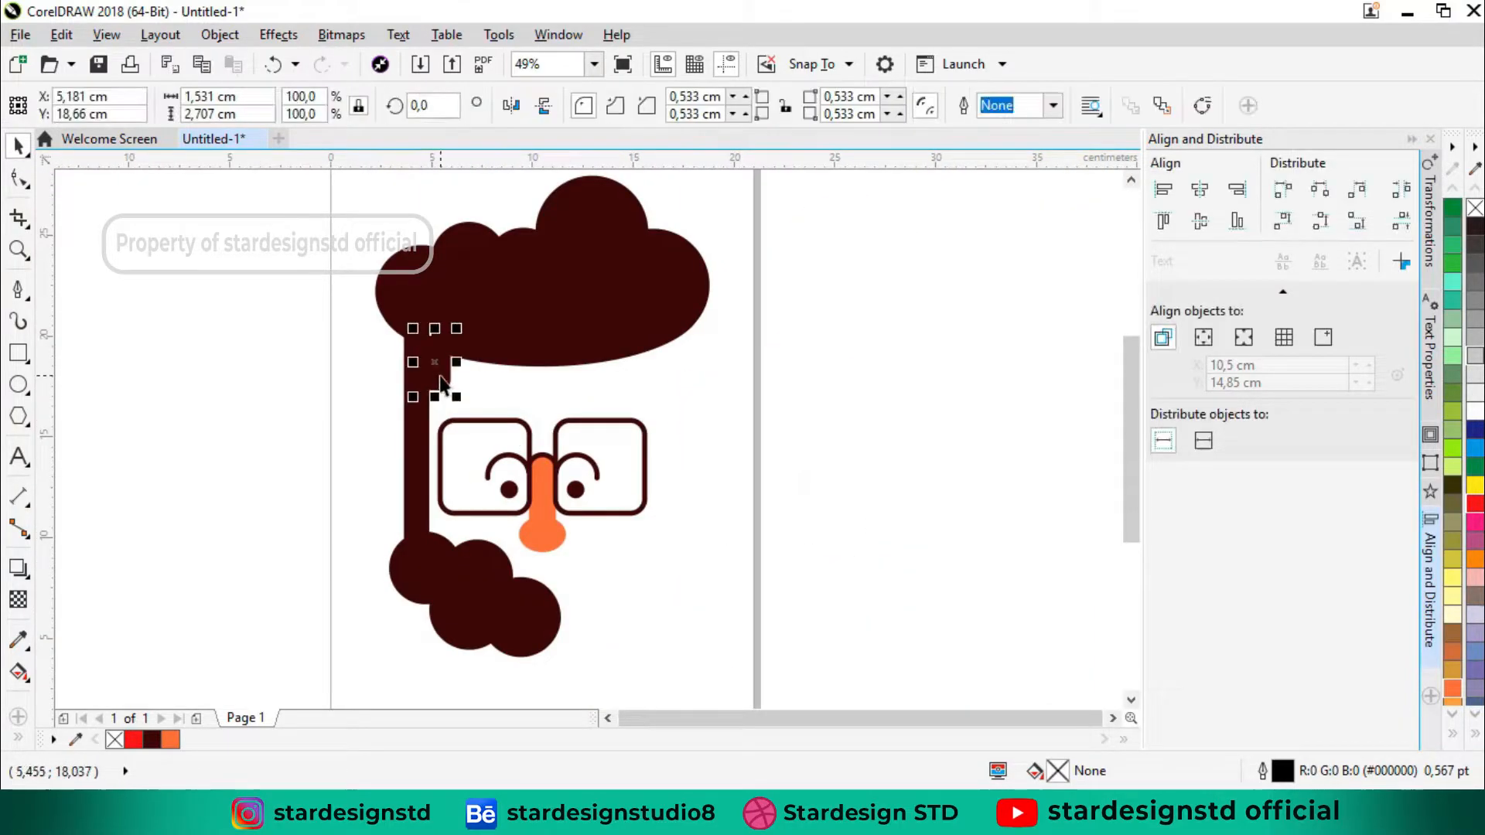
{"action": "left_click", "coordinate": [449, 552], "text": "shift"}
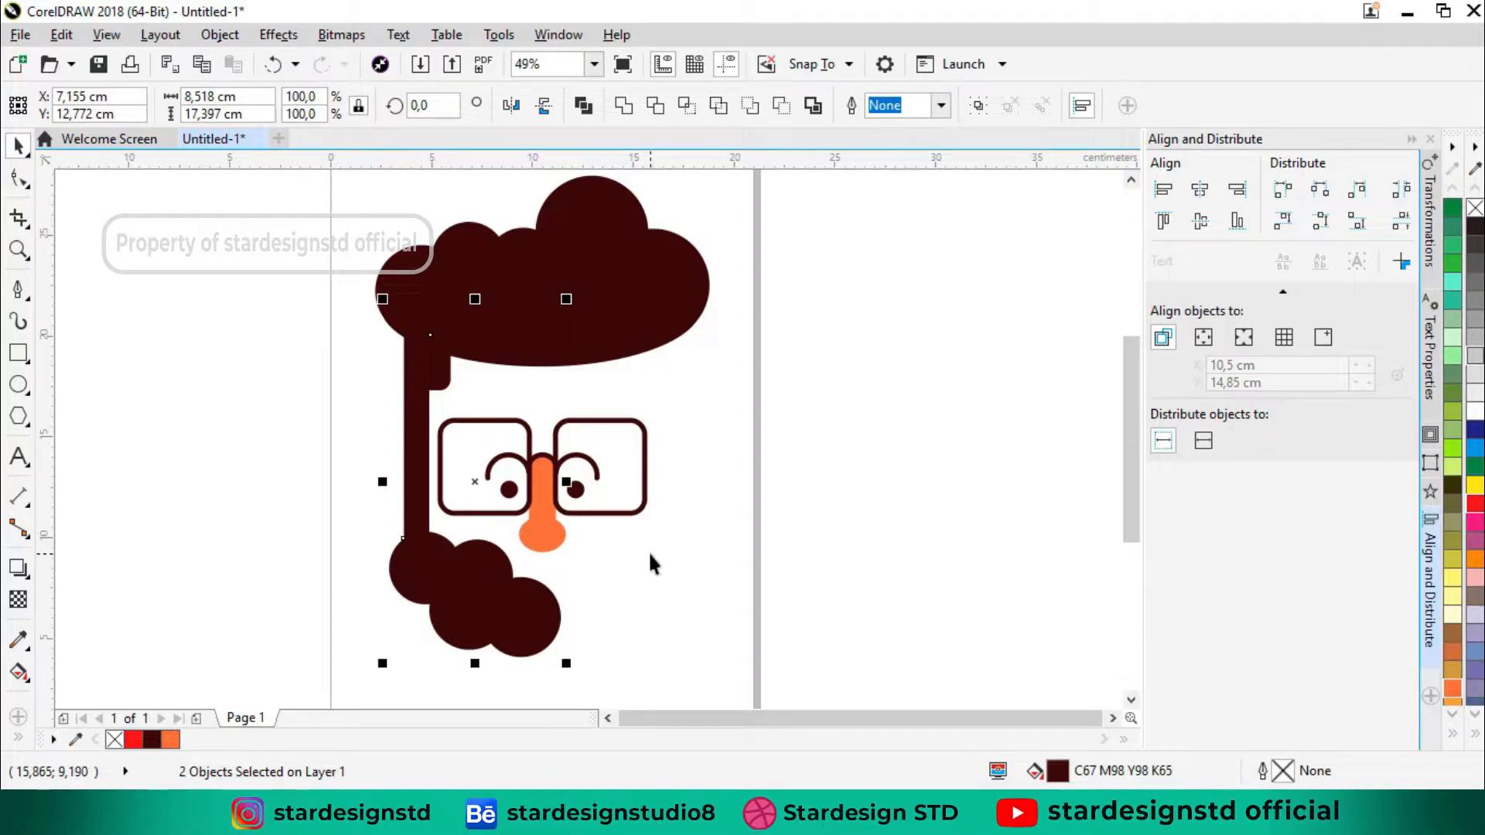
{"action": "key", "text": "ctrl+l"}
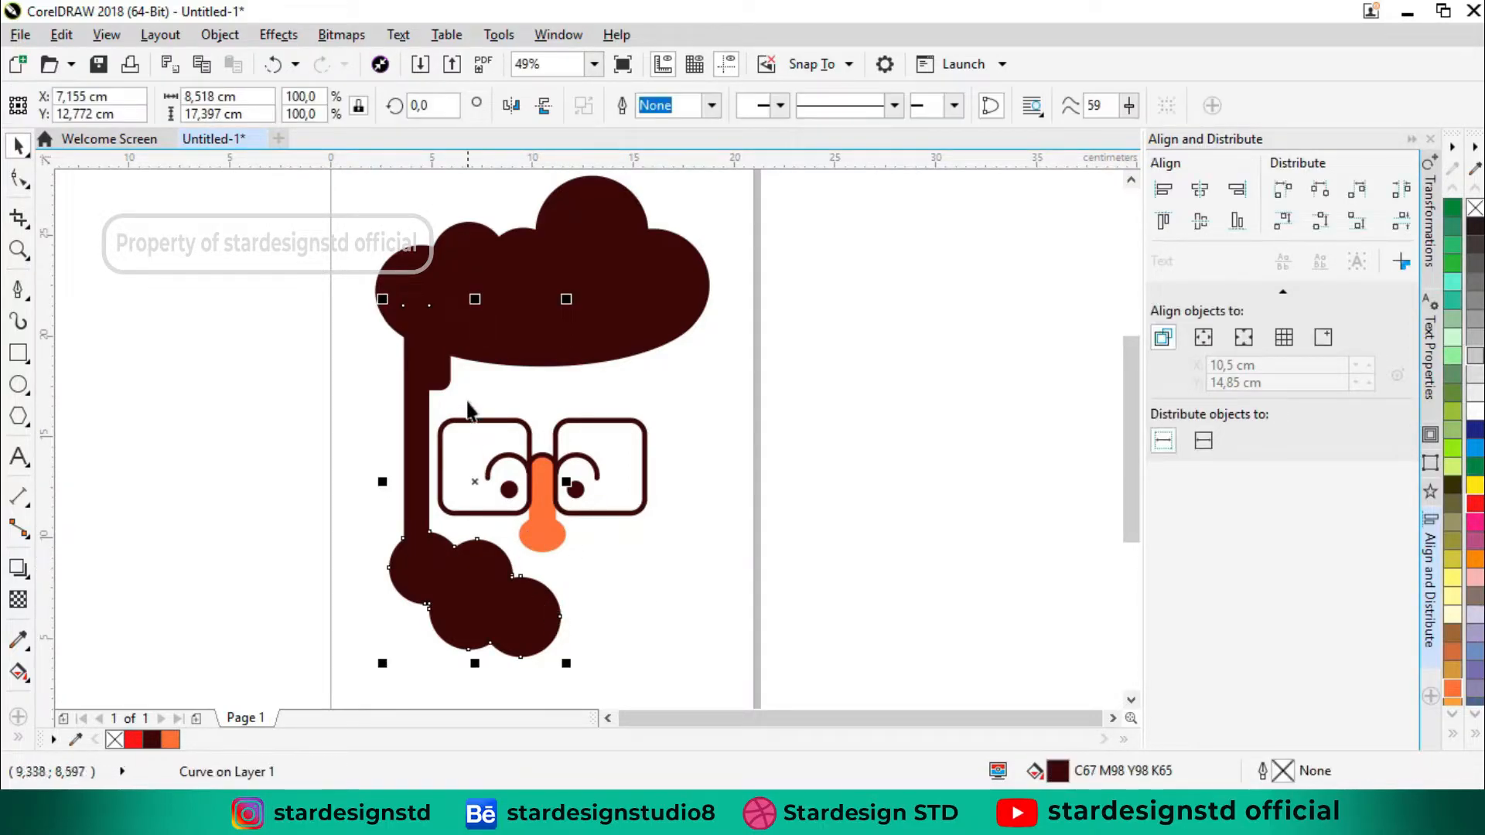
{"action": "left_click", "coordinate": [449, 387]}
{"action": "left_click", "coordinate": [435, 549], "text": "shift"}
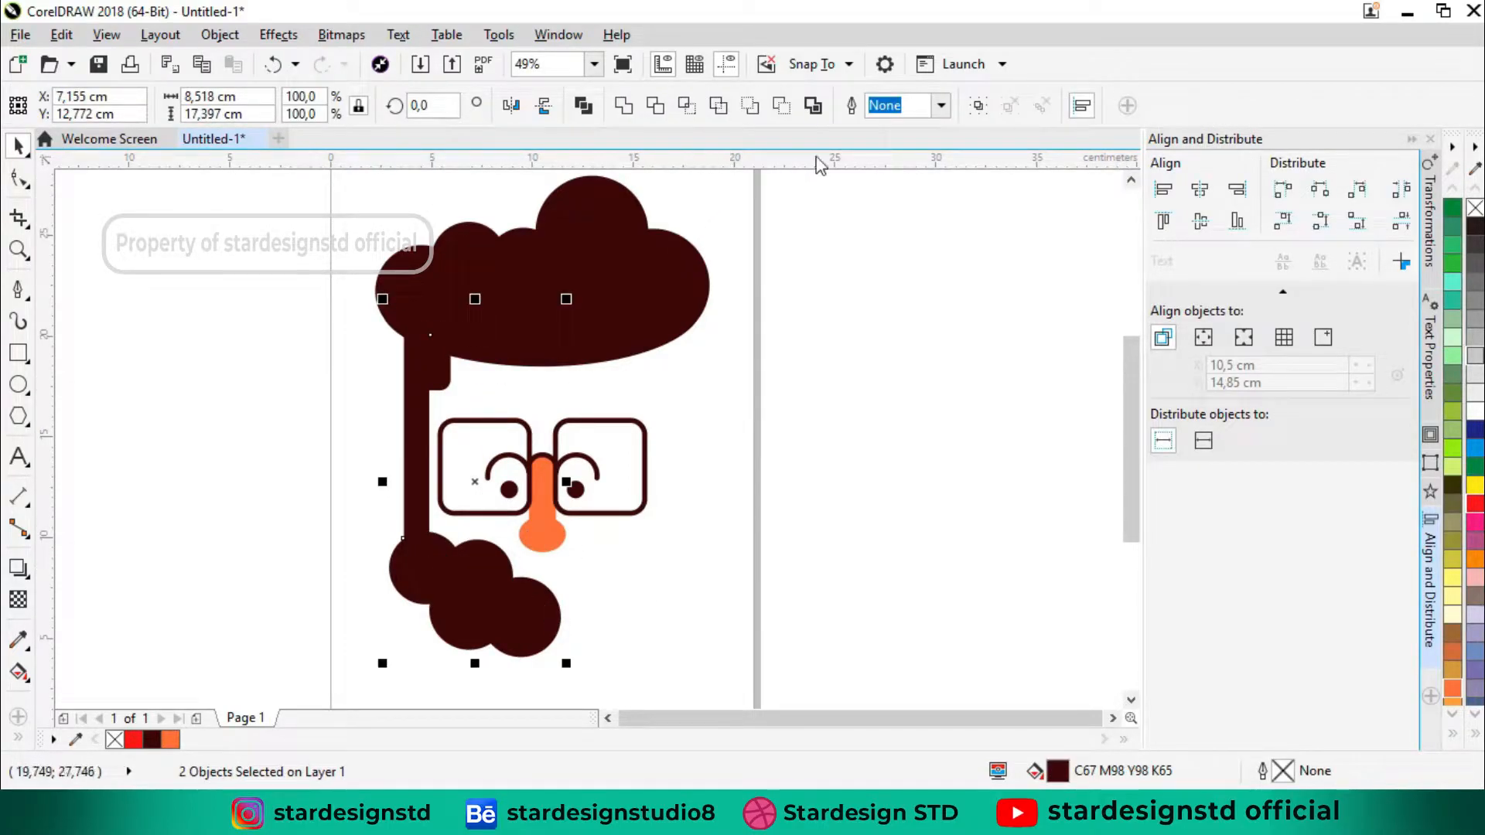
{"action": "left_click", "coordinate": [624, 108]}
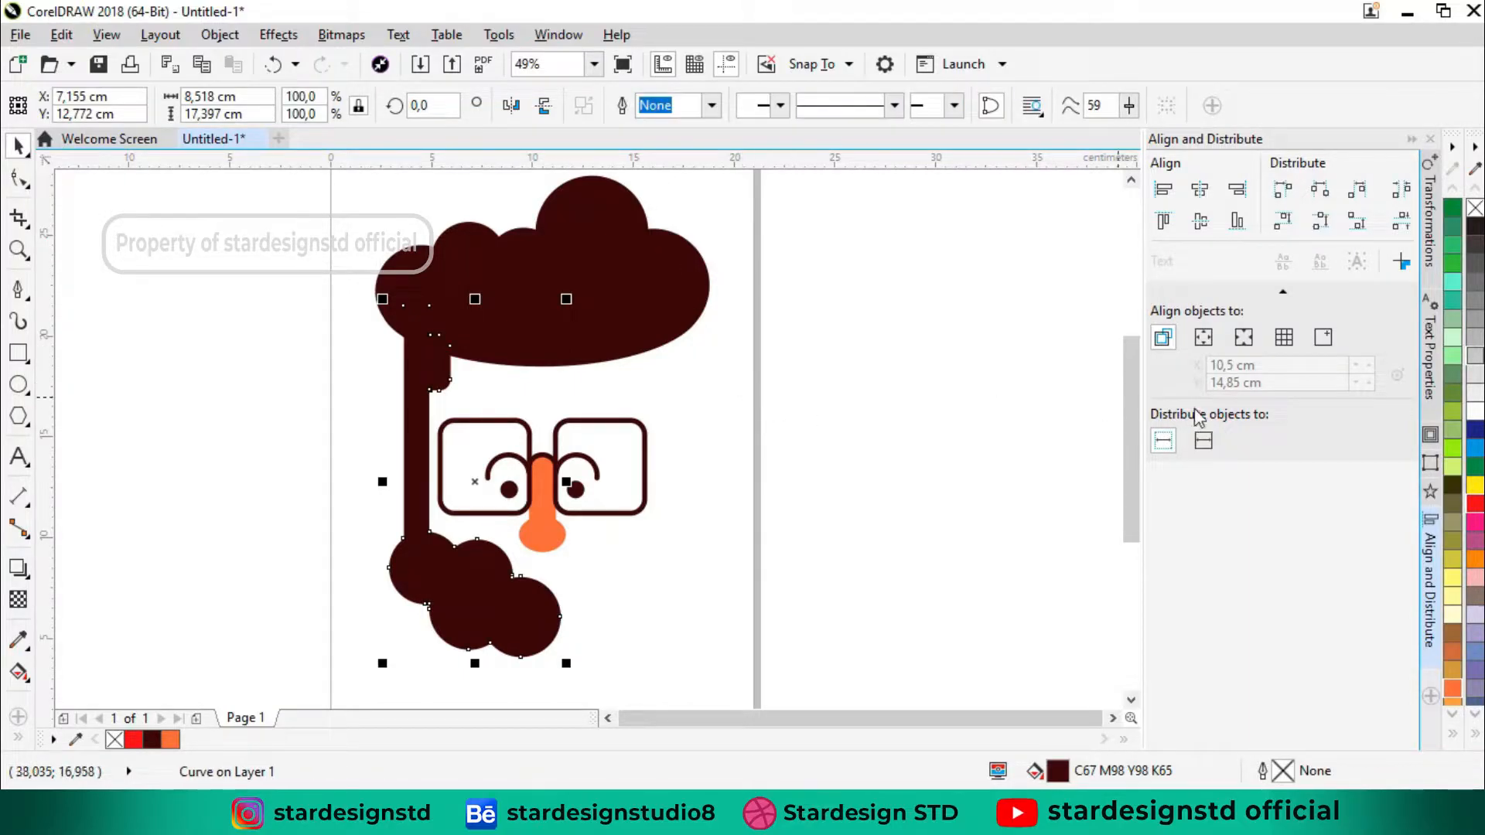
Step: Make one copy of the sideburn-and-beard shape offset 8.518 cm to the right, and mirror the copy horizontally
{"action": "left_click", "coordinate": [1436, 230]}
{"action": "left_click", "coordinate": [1238, 332]}
{"action": "left_click", "coordinate": [1260, 310]}
{"action": "left_click", "coordinate": [1371, 409]}
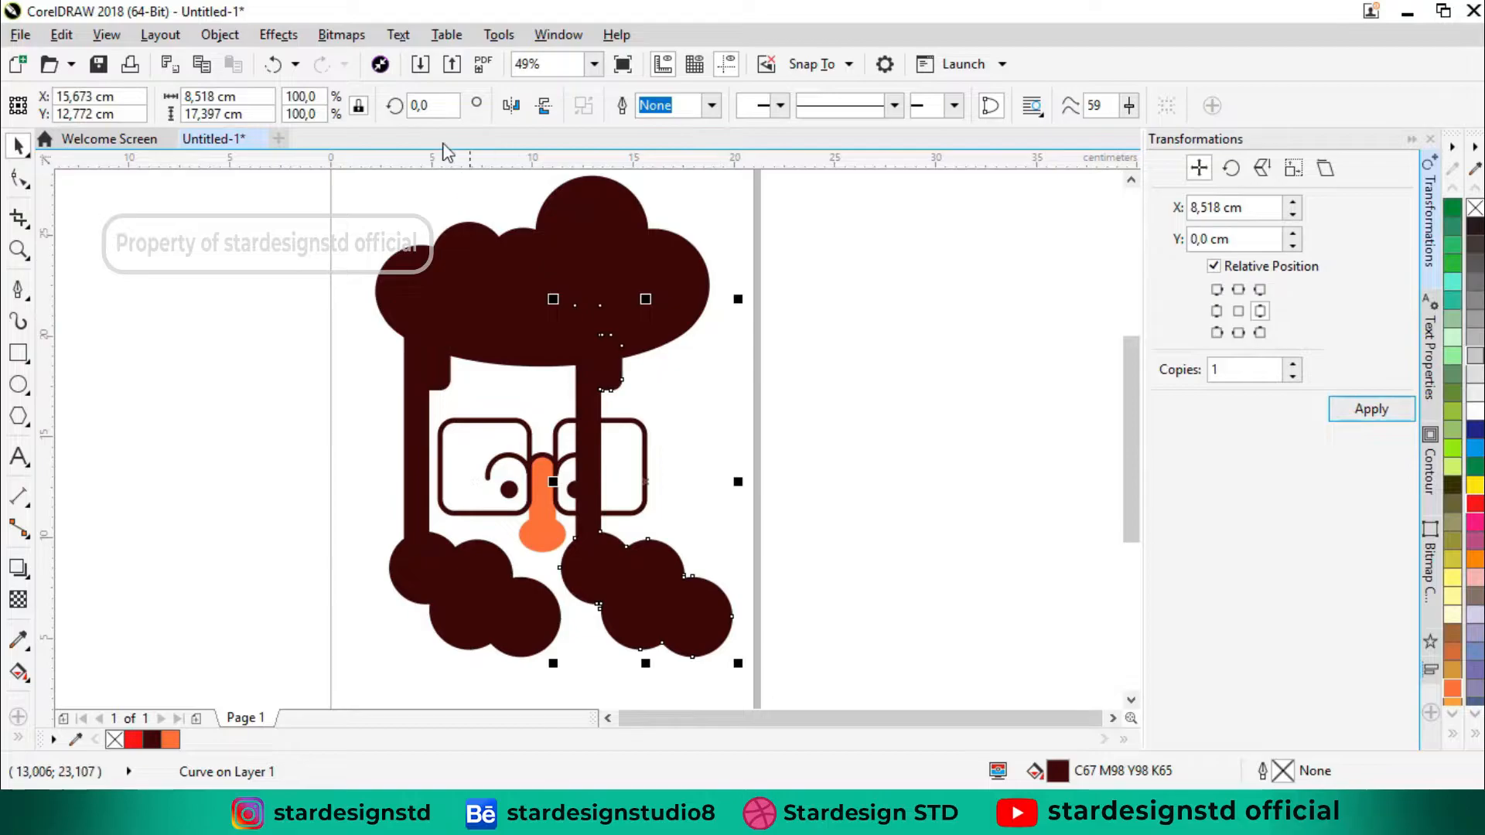
{"action": "left_click", "coordinate": [510, 105]}
{"action": "left_click", "coordinate": [767, 472]}
Step: Weld the two mirrored sideburn-and-beard halves together and center them horizontally on the hair
{"action": "left_click", "coordinate": [686, 585]}
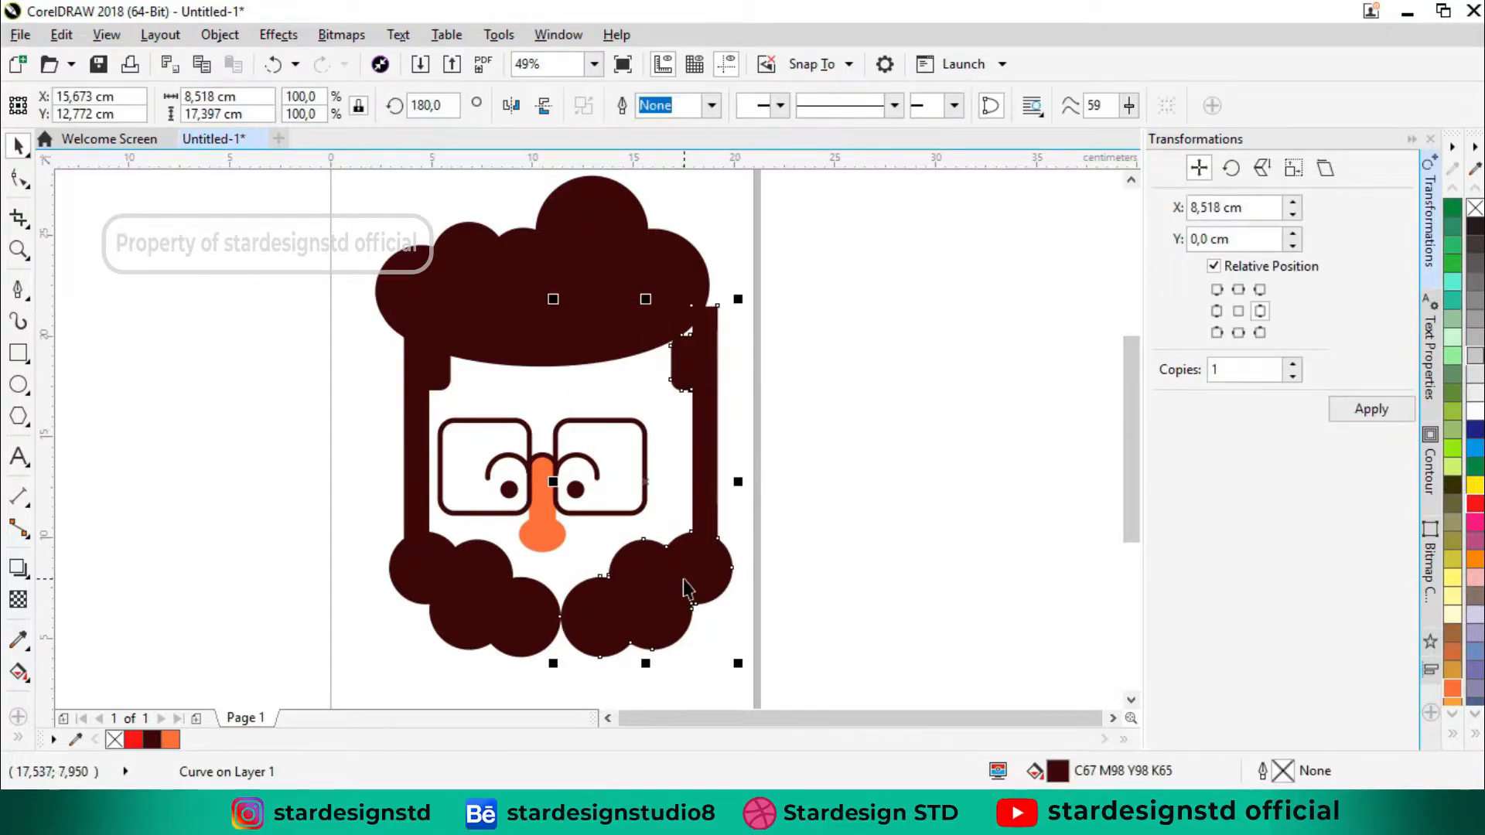
{"action": "left_click", "coordinate": [545, 635], "text": "shift"}
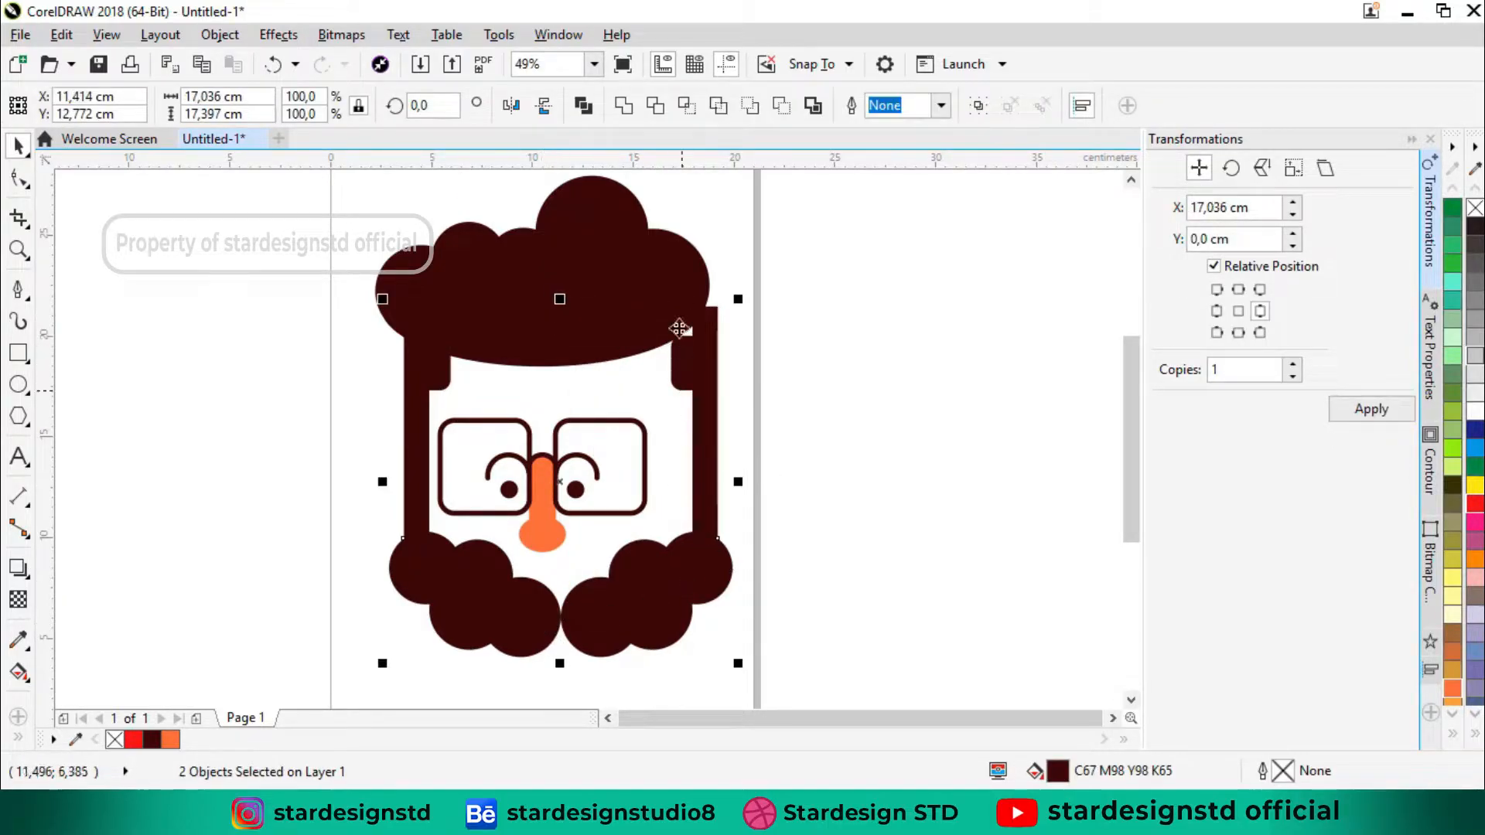
{"action": "left_click", "coordinate": [664, 293], "text": "shift"}
{"action": "key", "text": "c"}
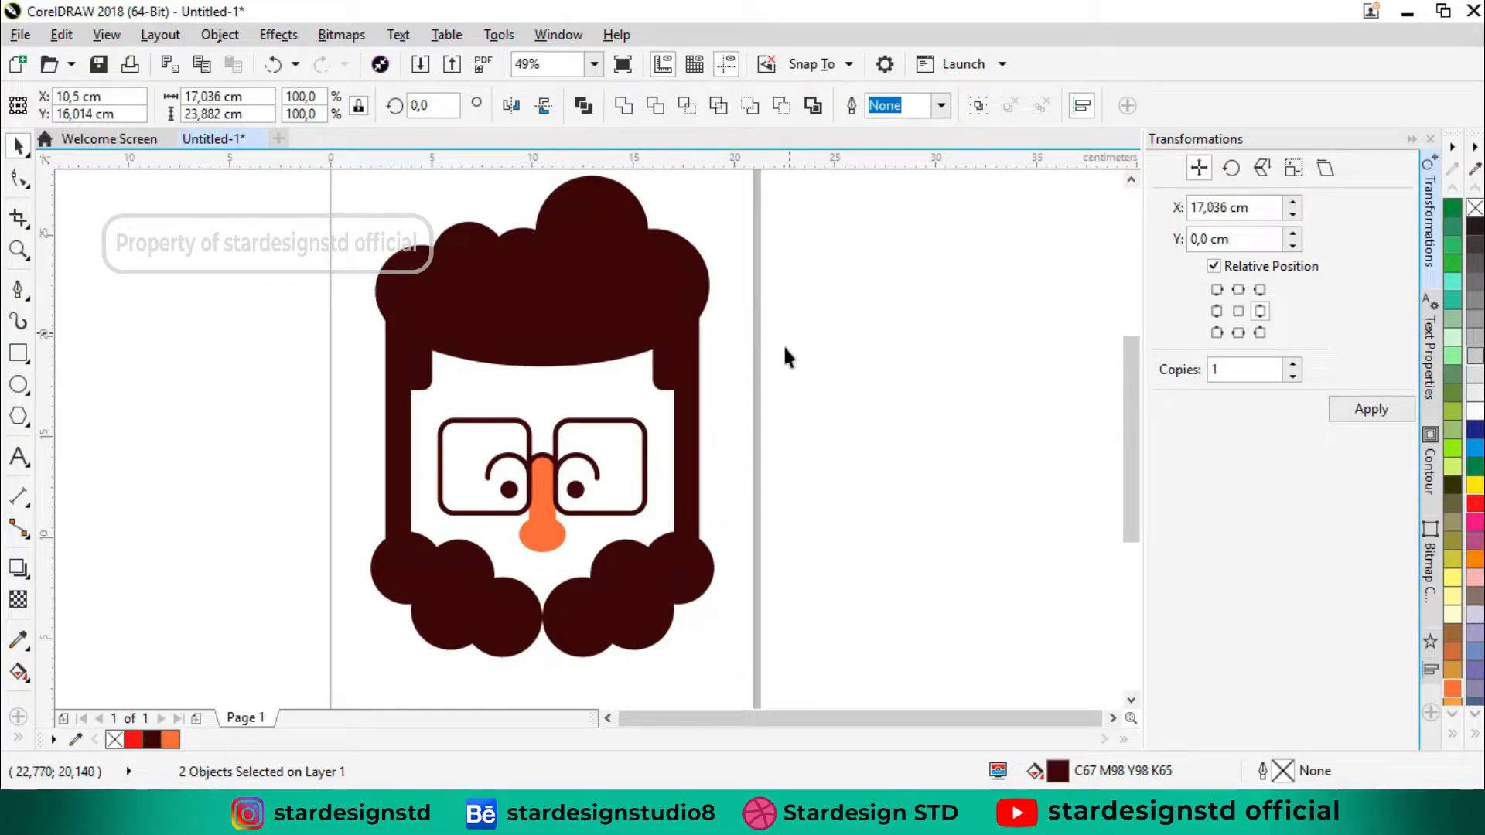
Step: Shrink the sideburn-and-beard shape about its center to about 90.9% and move it up slightly toward the hair
{"action": "left_click", "coordinate": [787, 331]}
{"action": "left_click", "coordinate": [680, 565]}
{"action": "left_click_drag", "start_coordinate": [718, 665], "coordinate": [710, 654]}
{"action": "left_click", "coordinate": [760, 549]}
{"action": "left_click", "coordinate": [675, 588]}
{"action": "left_click_drag", "start_coordinate": [658, 586], "coordinate": [662, 574]}
{"action": "key", "text": "Up"}
{"action": "key", "text": "Up"}
{"action": "key", "text": "Up"}
{"action": "key", "text": "Up"}
{"action": "left_click_drag", "start_coordinate": [710, 644], "coordinate": [704, 648]}
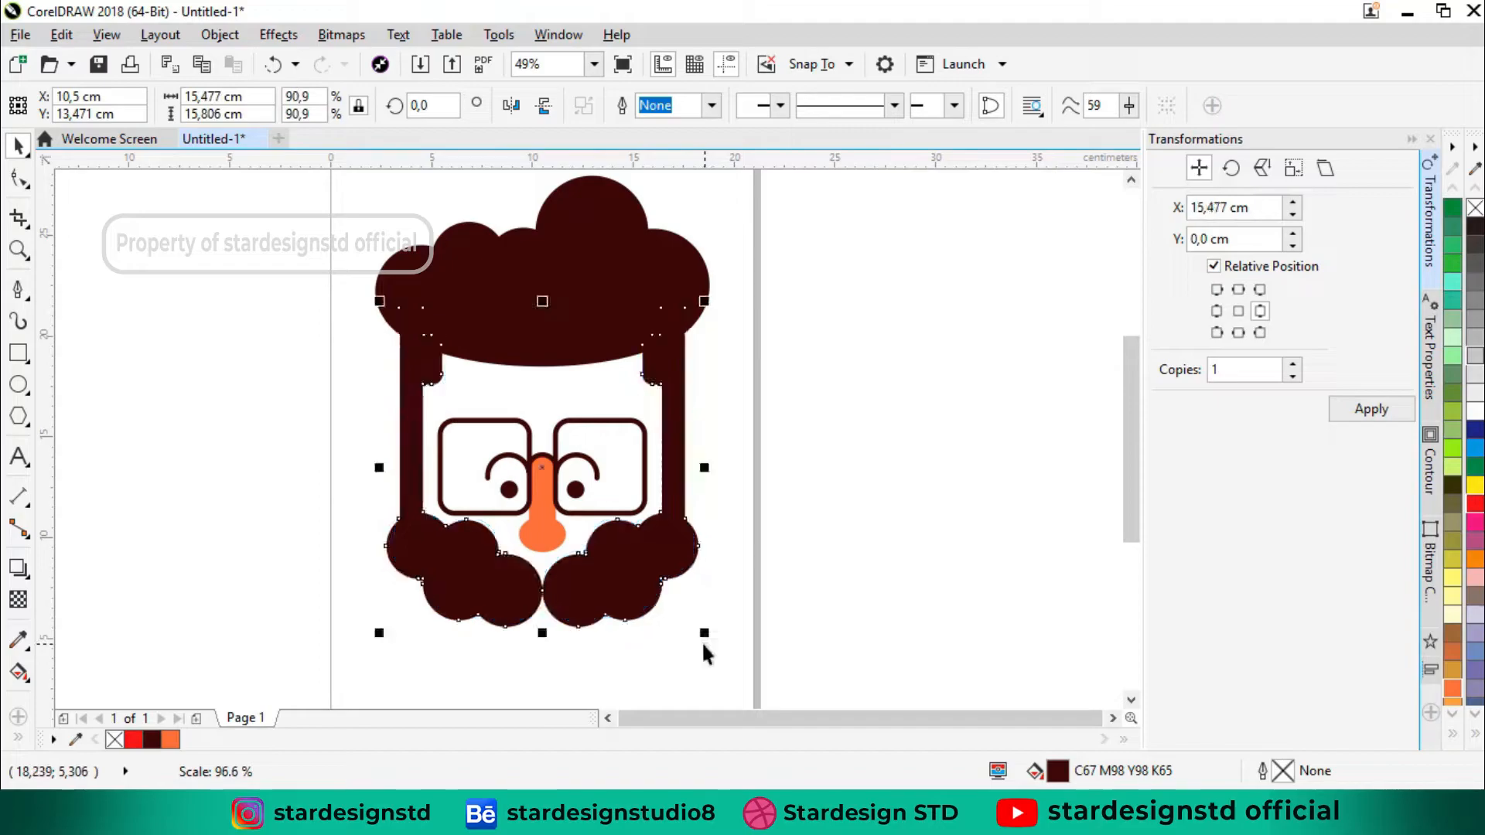
{"action": "left_click", "coordinate": [753, 592]}
Step: Move the glasses-and-nose group straight up about 0.45 cm between the sideburns
{"action": "left_click_drag", "start_coordinate": [392, 382], "coordinate": [672, 564]}
{"action": "scroll", "coordinate": [502, 477], "scroll_direction": "up", "scroll_amount": 1}
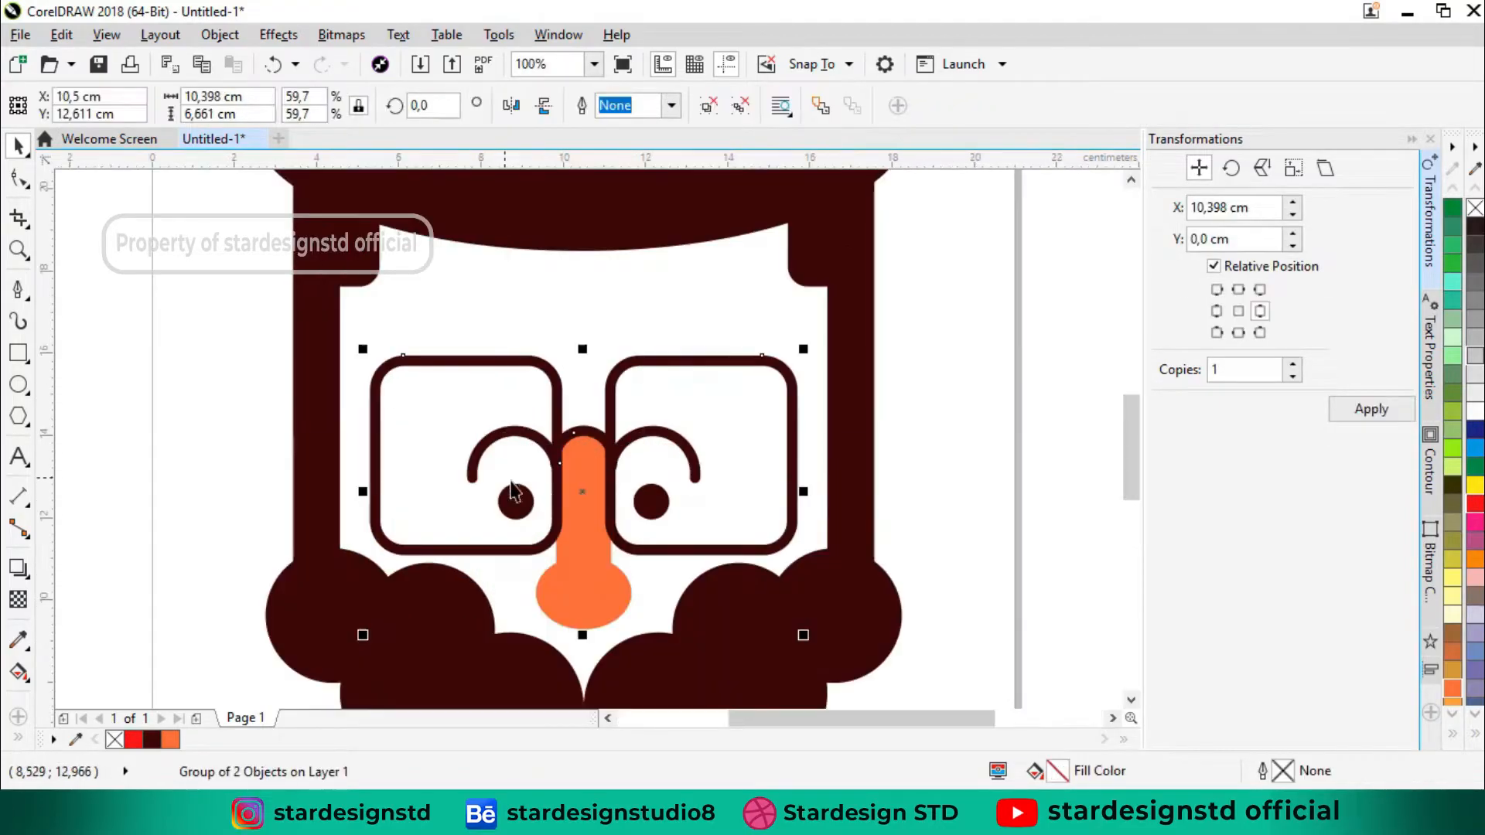
{"action": "left_click_drag", "start_coordinate": [585, 501], "coordinate": [588, 482]}
{"action": "scroll", "coordinate": [589, 518], "scroll_direction": "down", "scroll_amount": 1}
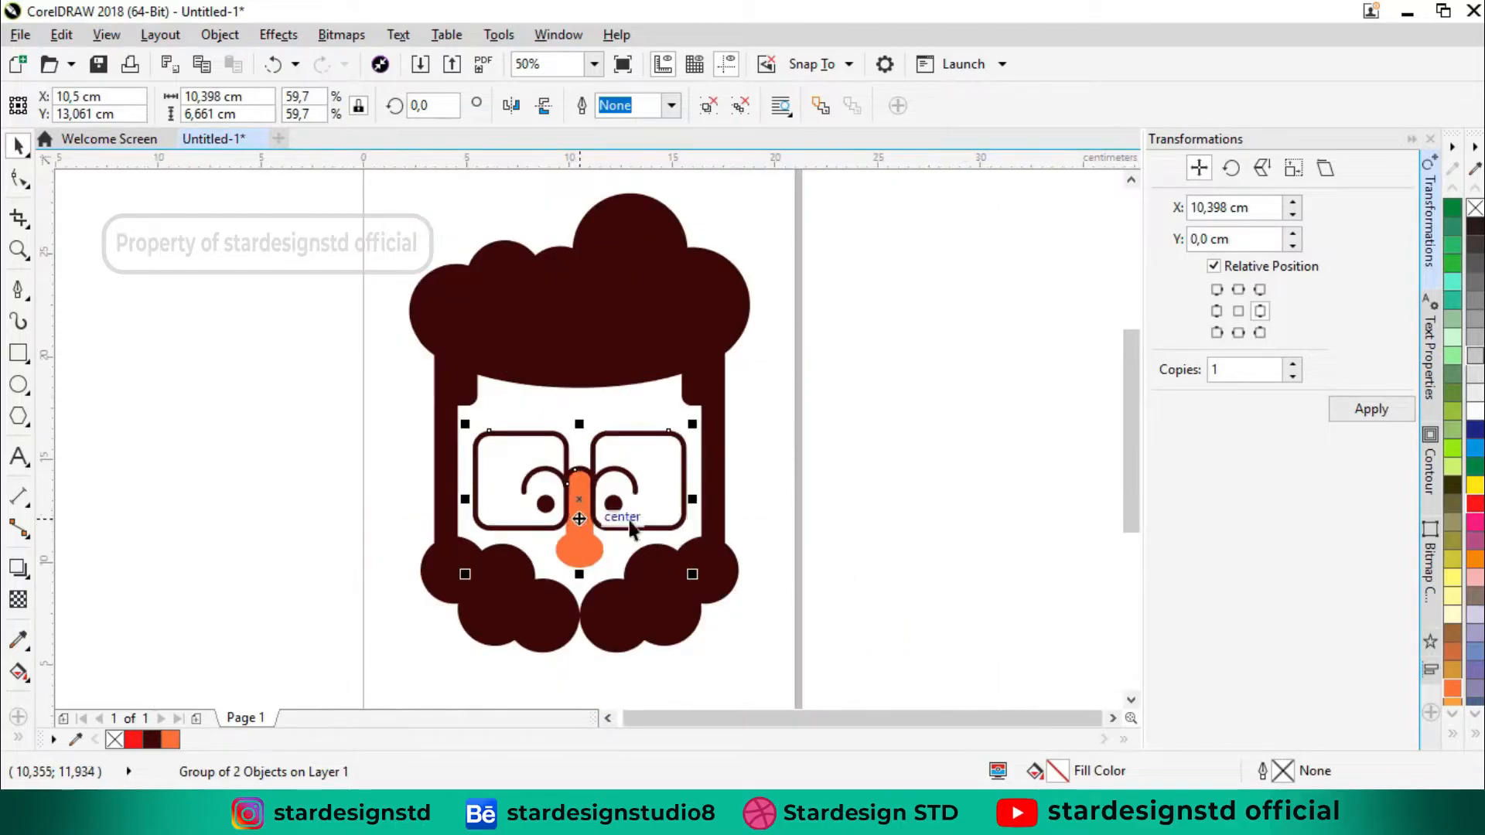
{"action": "left_click", "coordinate": [848, 561]}
{"action": "left_click_drag", "start_coordinate": [656, 616], "coordinate": [664, 584]}
{"action": "left_click", "coordinate": [658, 587]}
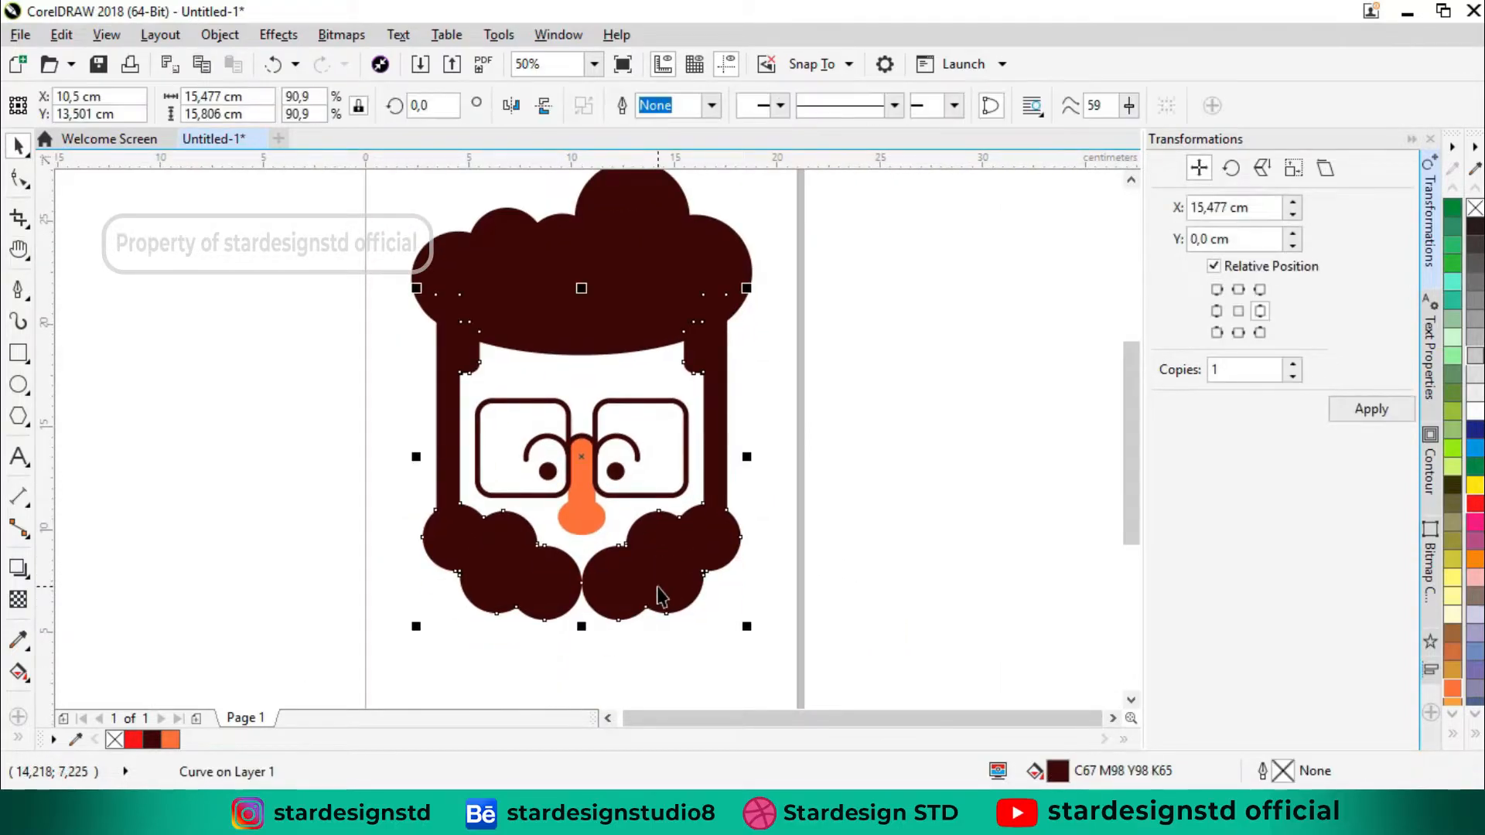
{"action": "left_click", "coordinate": [767, 336]}
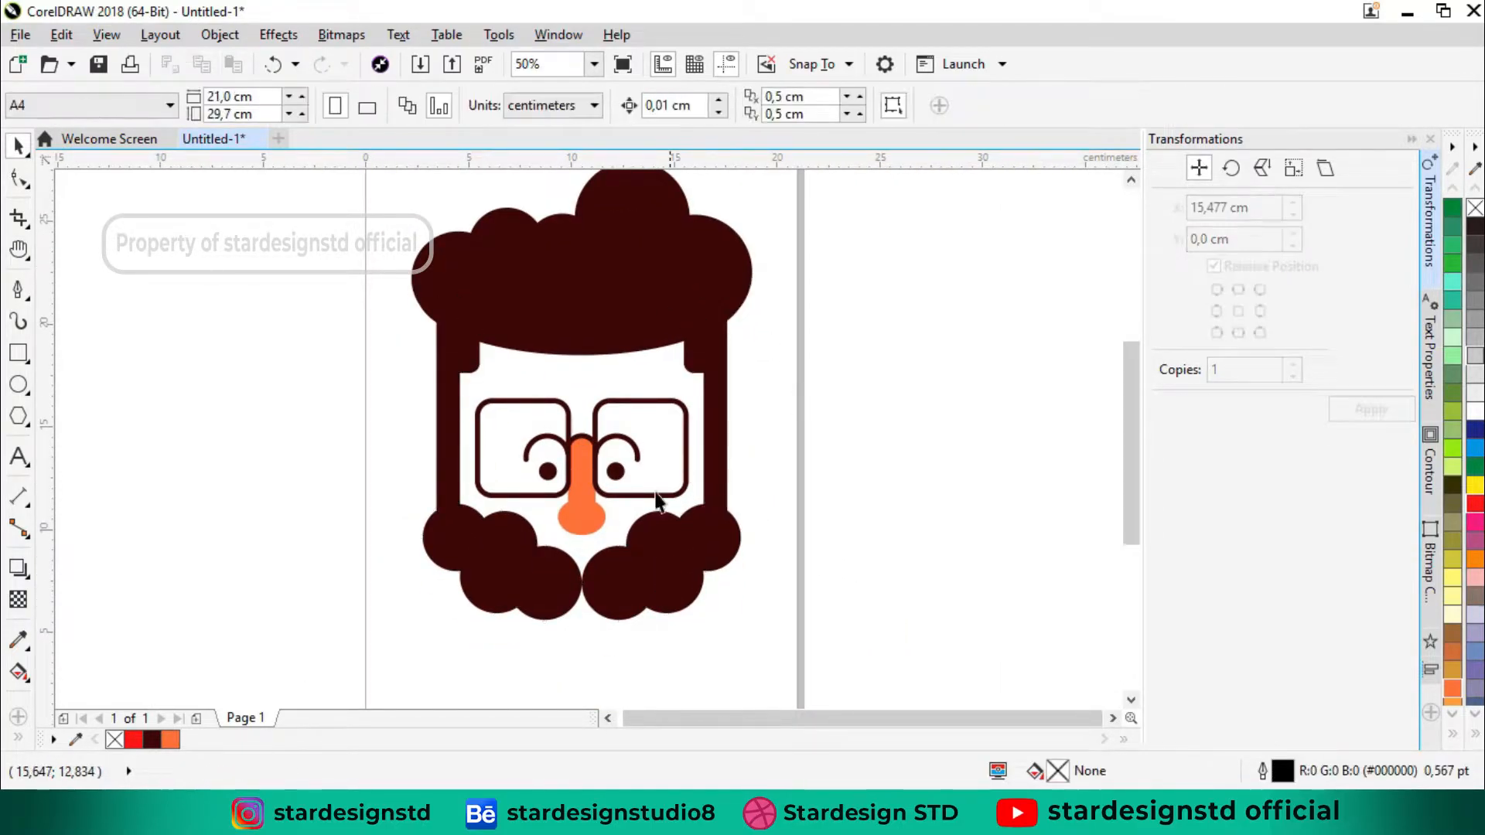
Step: Draw a dark brown circle about 5.25 cm across without an outline, centered where the two beard halves meet
{"action": "left_click", "coordinate": [588, 605]}
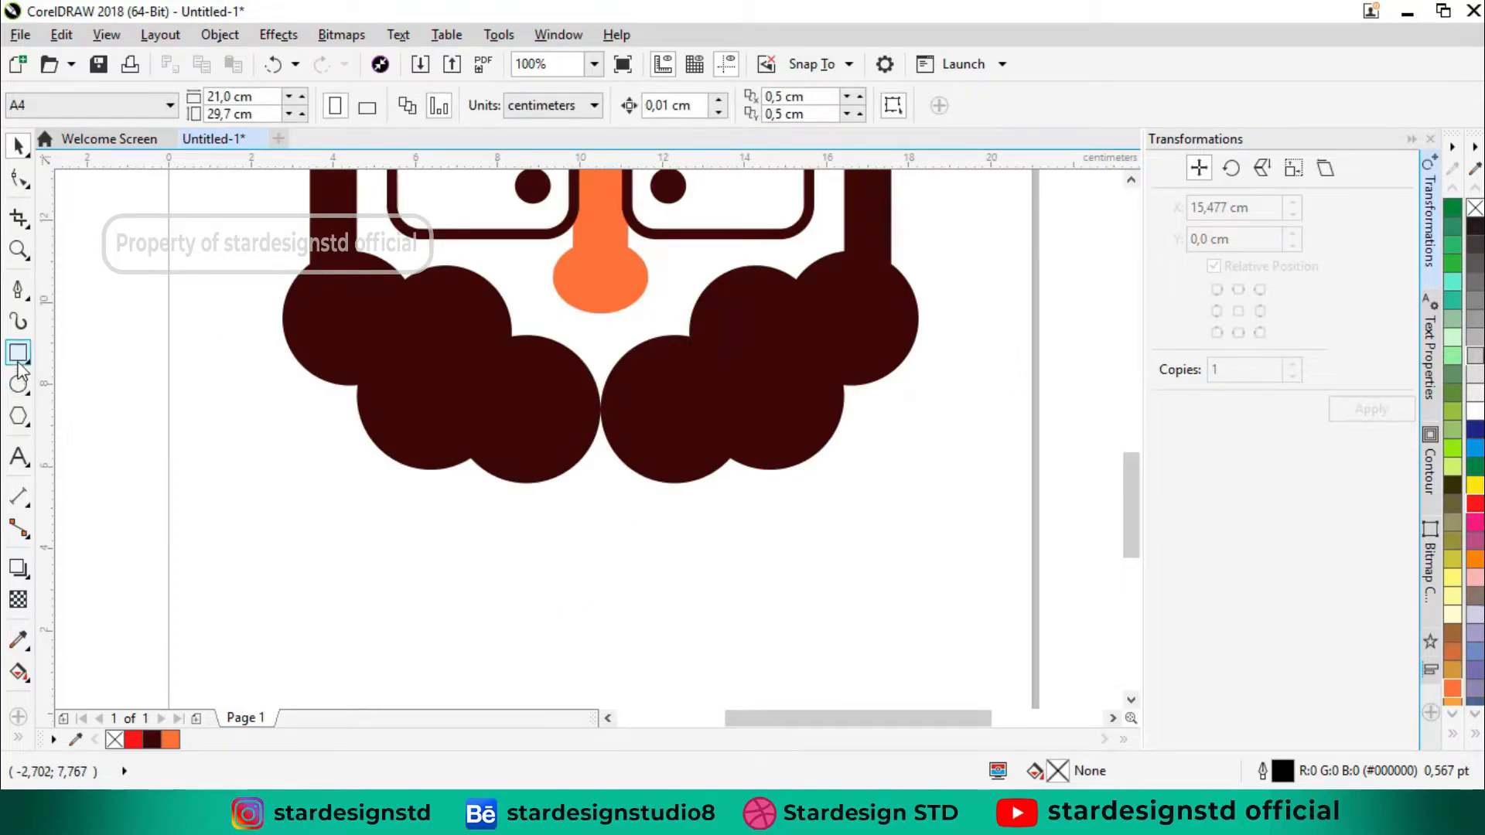
{"action": "left_click", "coordinate": [19, 384]}
{"action": "left_click_drag", "start_coordinate": [602, 411], "coordinate": [634, 516]}
{"action": "key", "text": "space"}
{"action": "left_click", "coordinate": [604, 496]}
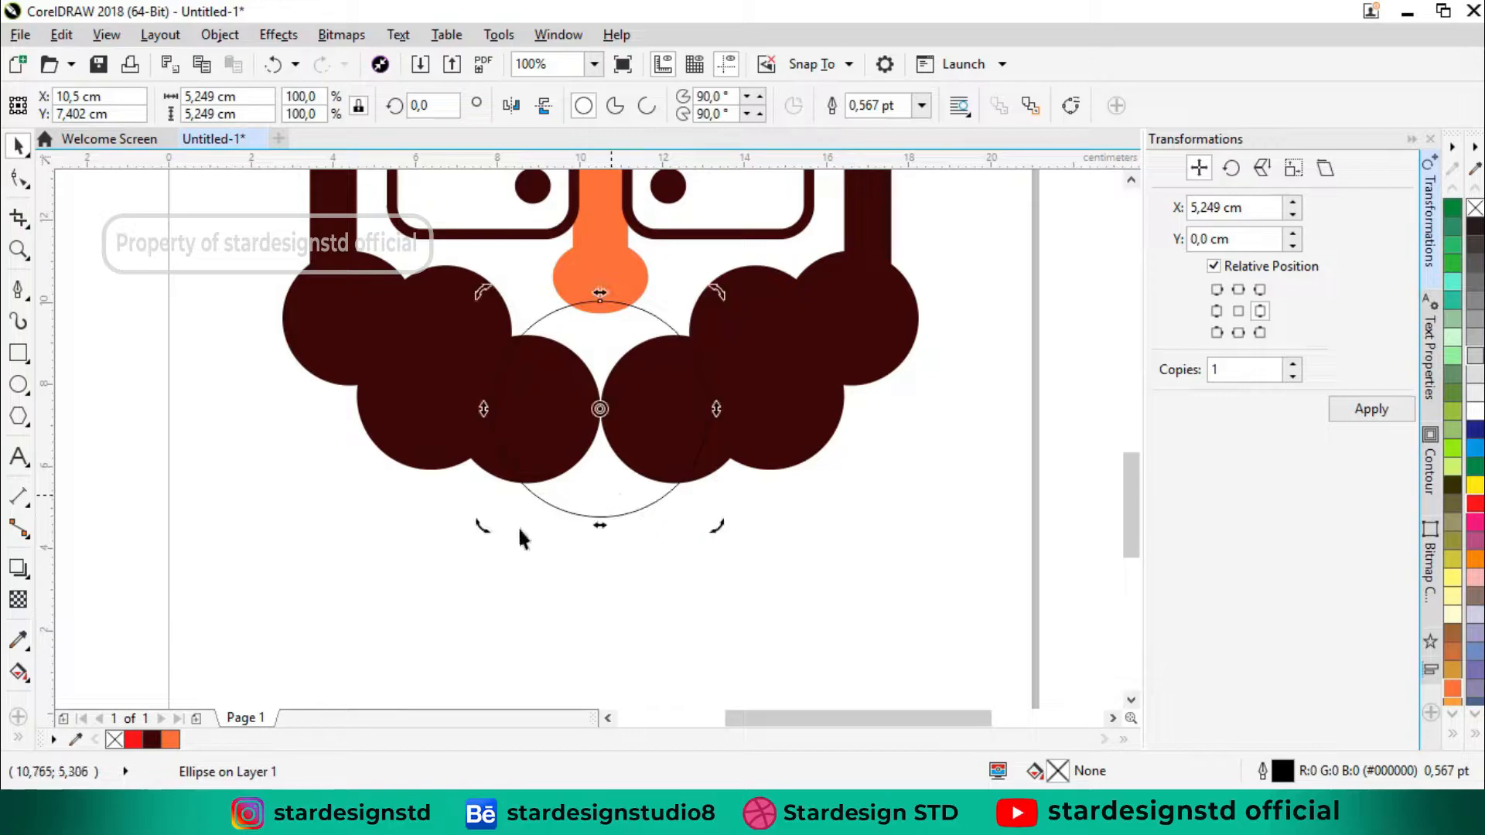
{"action": "left_click", "coordinate": [152, 740]}
{"action": "right_click", "coordinate": [115, 740]}
Step: Move the chin circle straight down about 1.09 cm and resize it about its center to about 5.56 cm
{"action": "left_click", "coordinate": [397, 431], "text": "shift"}
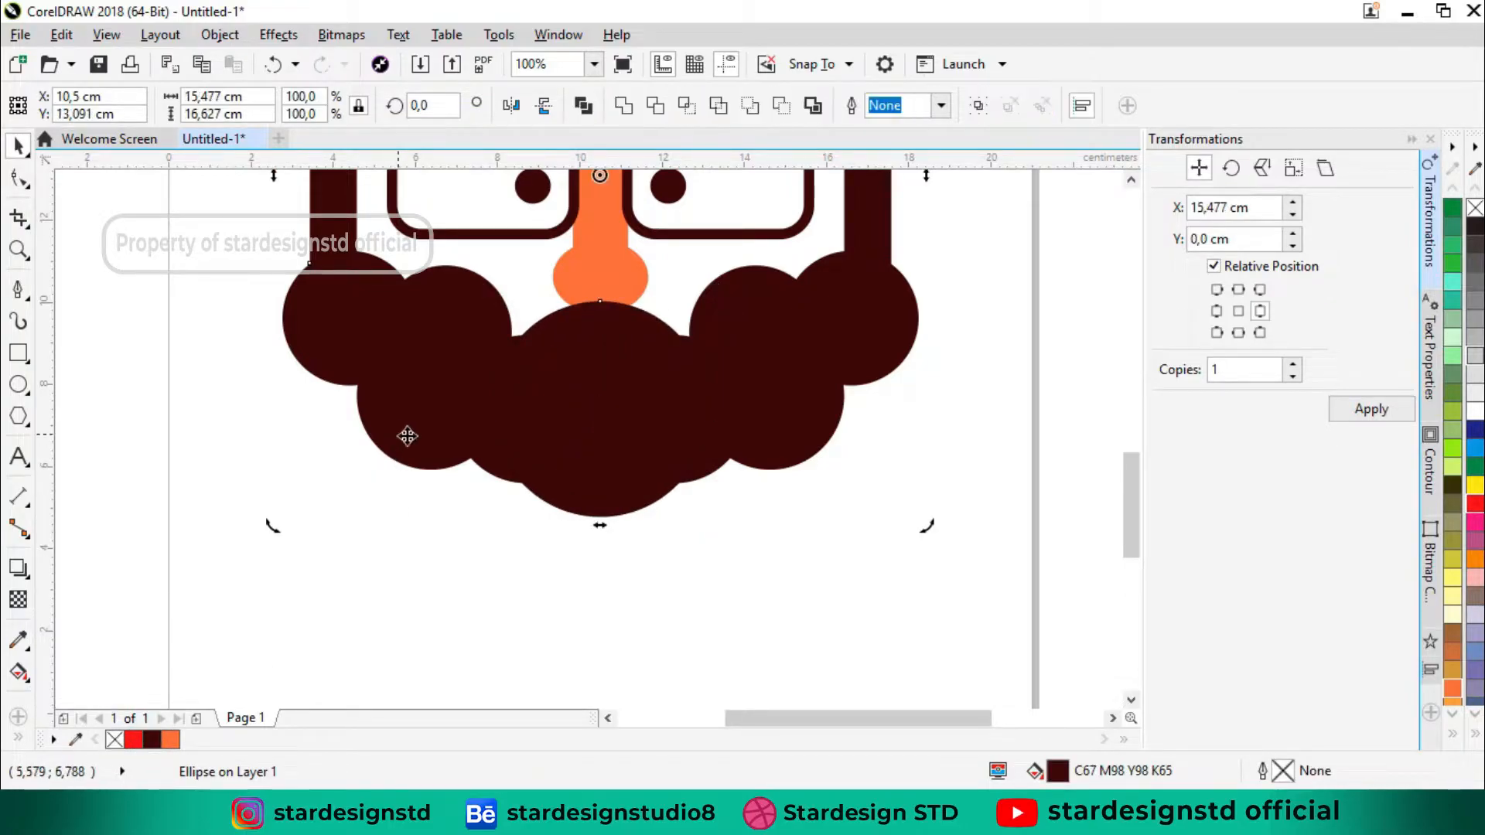
{"action": "left_click", "coordinate": [605, 522]}
{"action": "left_click_drag", "start_coordinate": [605, 514], "coordinate": [608, 572]}
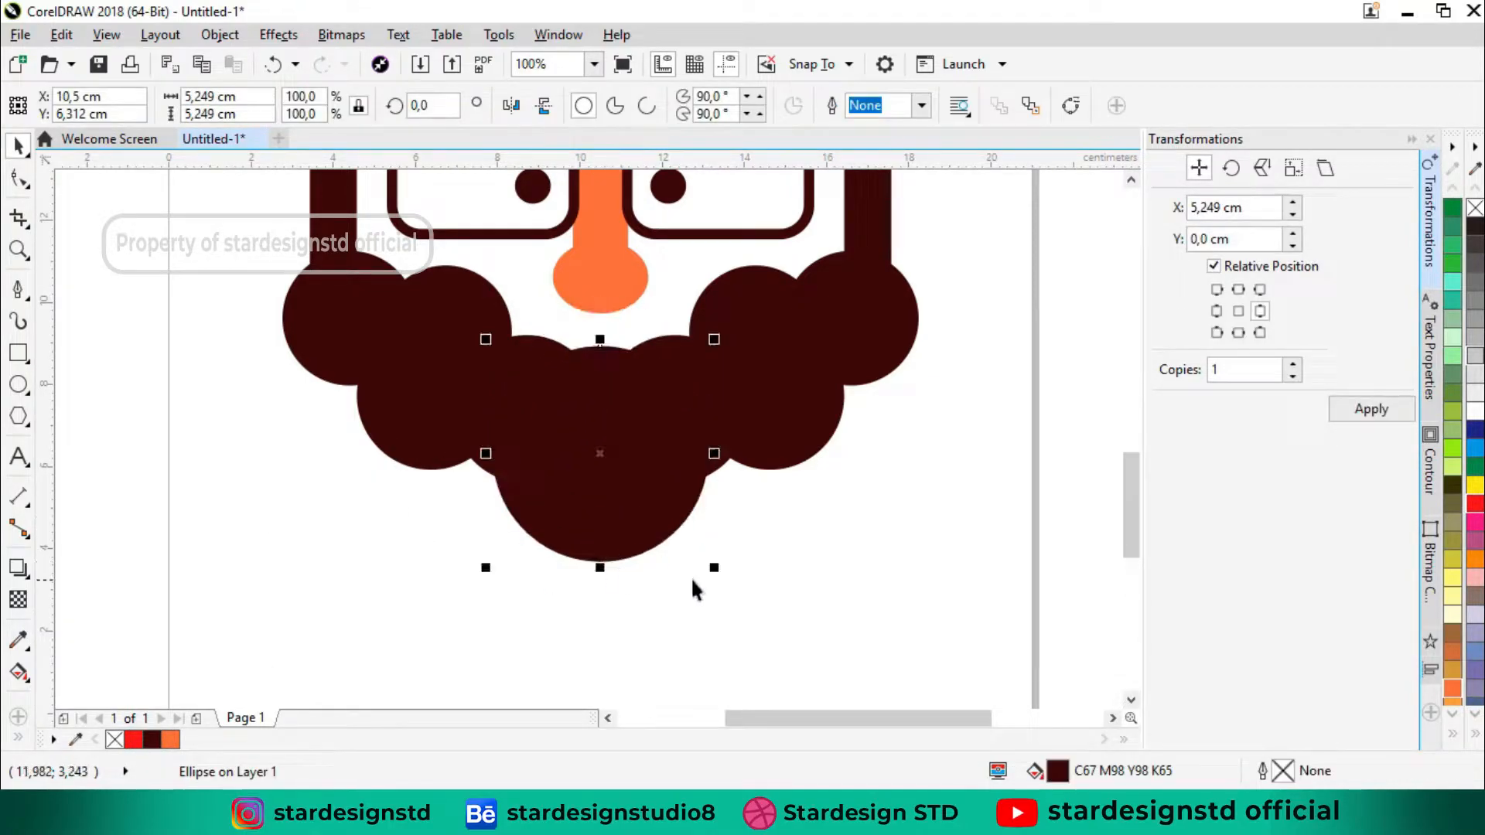
{"action": "left_click_drag", "start_coordinate": [709, 569], "coordinate": [726, 596]}
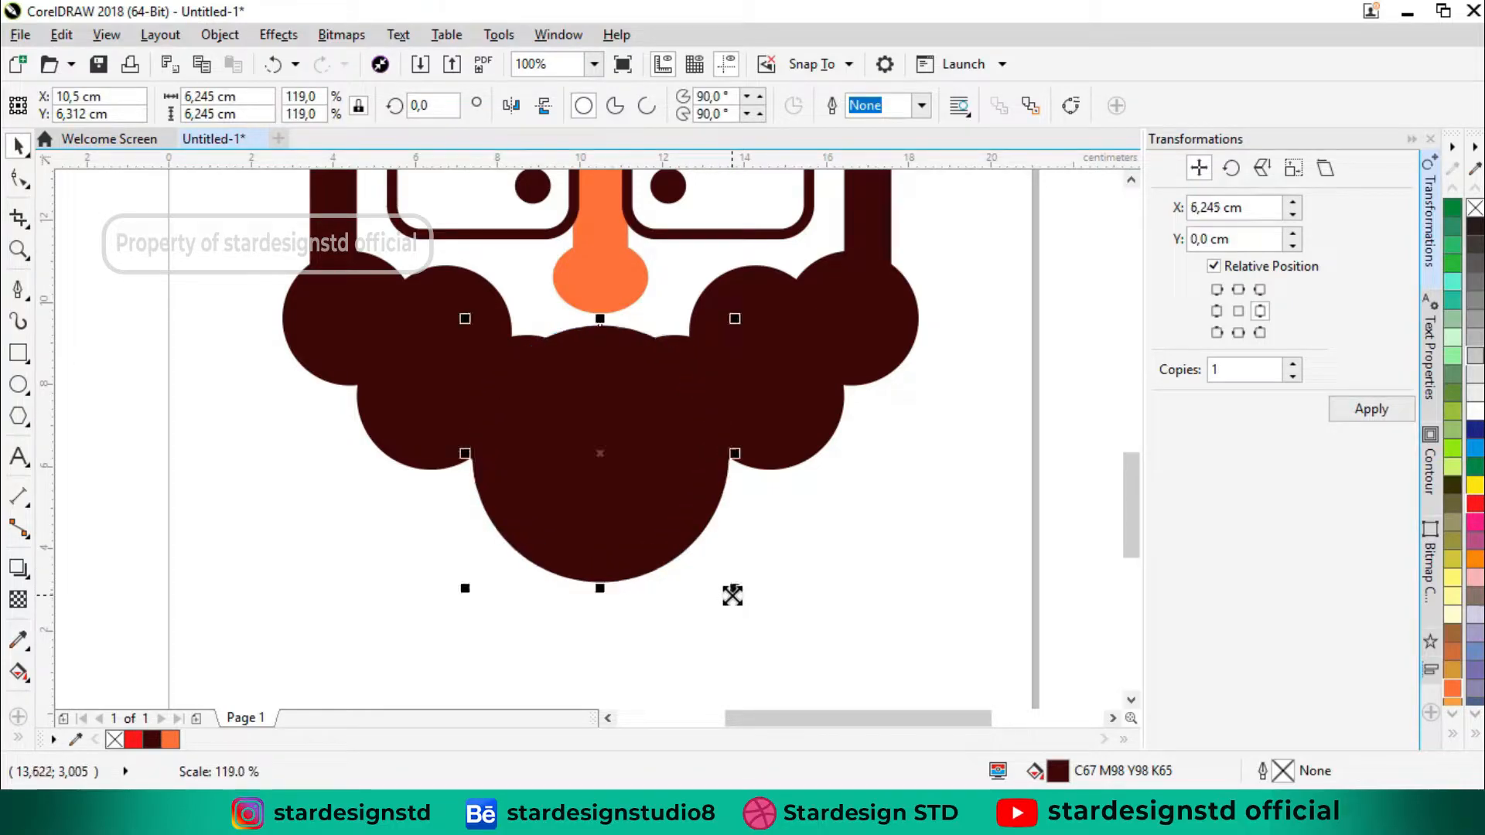
{"action": "scroll", "coordinate": [587, 461], "scroll_direction": "down", "scroll_amount": 2}
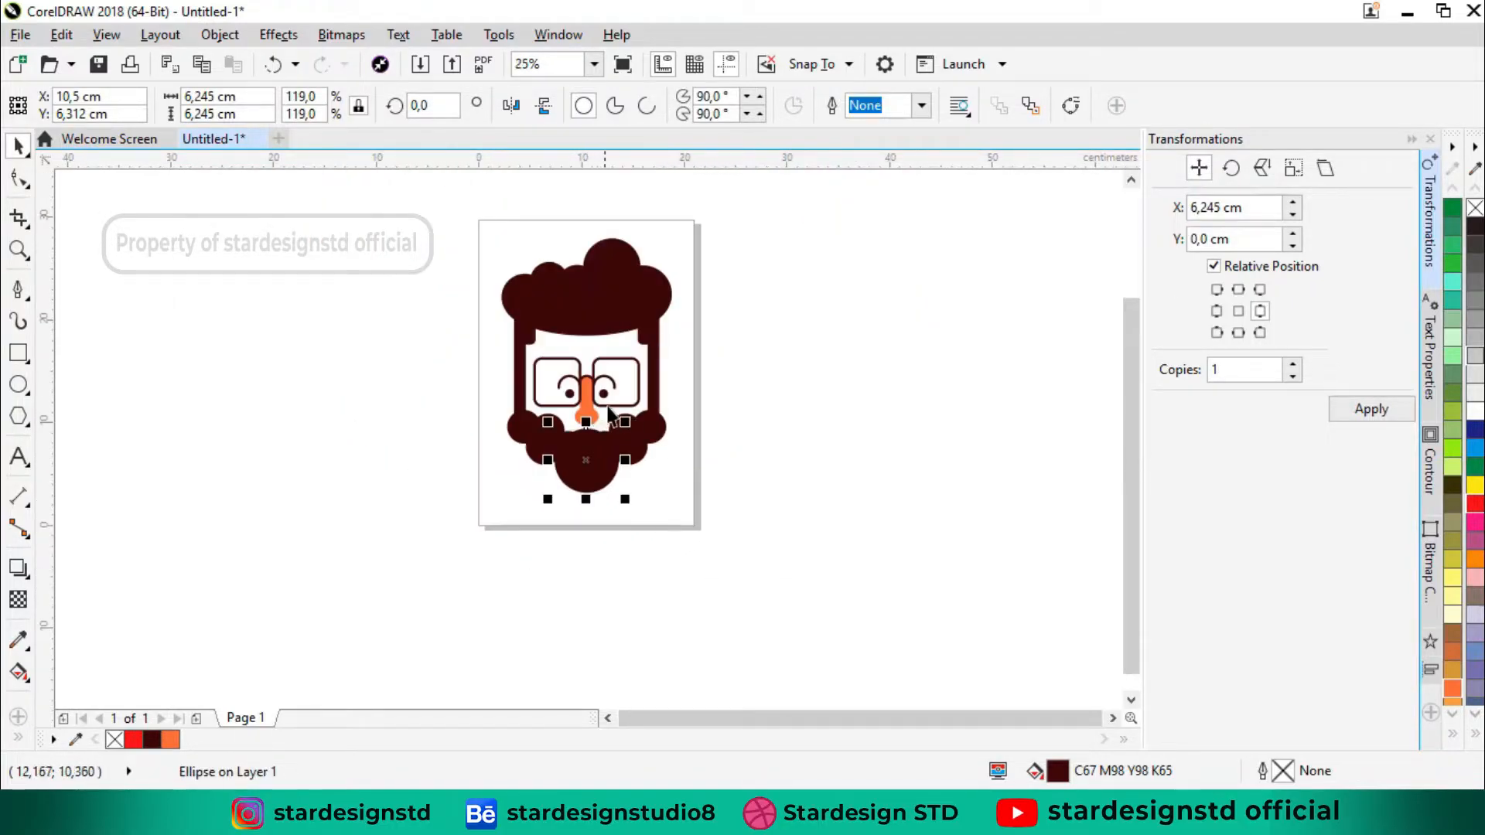
{"action": "scroll", "coordinate": [591, 524], "scroll_direction": "up", "scroll_amount": 1}
{"action": "left_click_drag", "start_coordinate": [639, 588], "coordinate": [628, 578]}
{"action": "left_click", "coordinate": [678, 564]}
Step: Align the chin circle and the sideburn-and-beard shape on their horizontal centers
{"action": "left_click", "coordinate": [588, 559]}
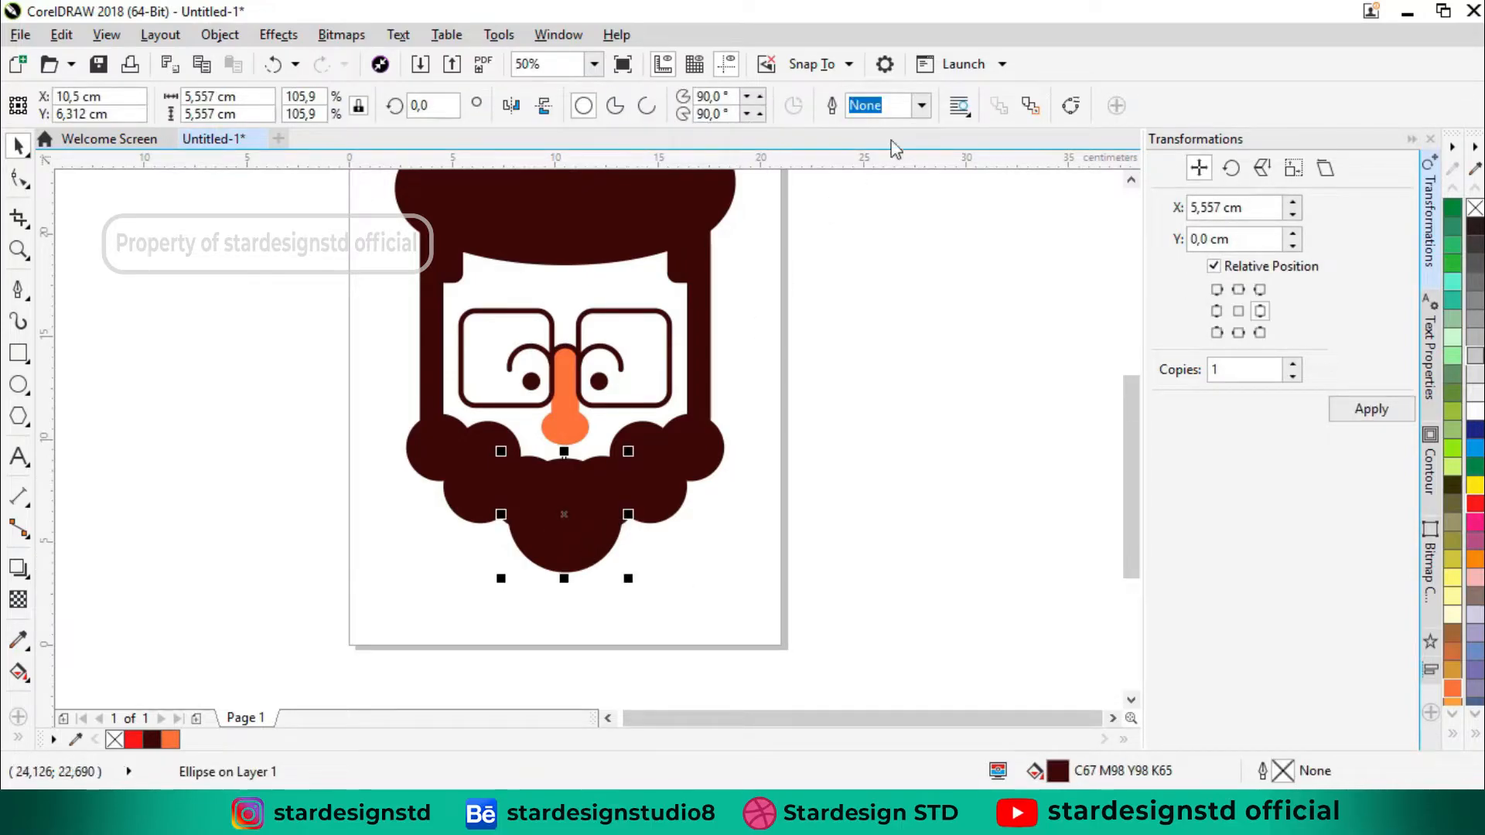
{"action": "left_click", "coordinate": [700, 384], "text": "shift"}
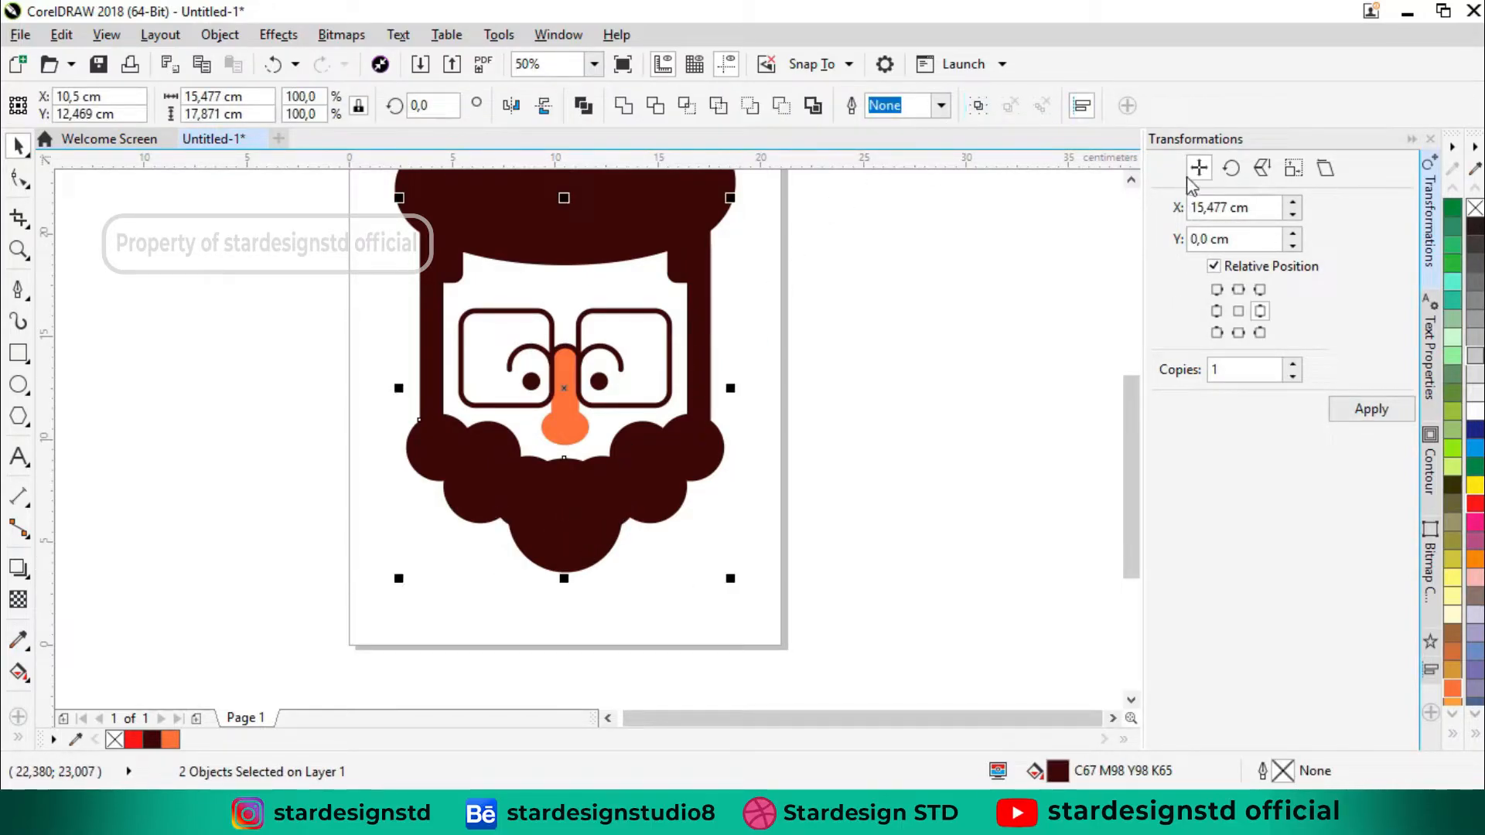
{"action": "left_click", "coordinate": [1082, 105]}
{"action": "left_click", "coordinate": [1199, 189]}
{"action": "left_click", "coordinate": [850, 348]}
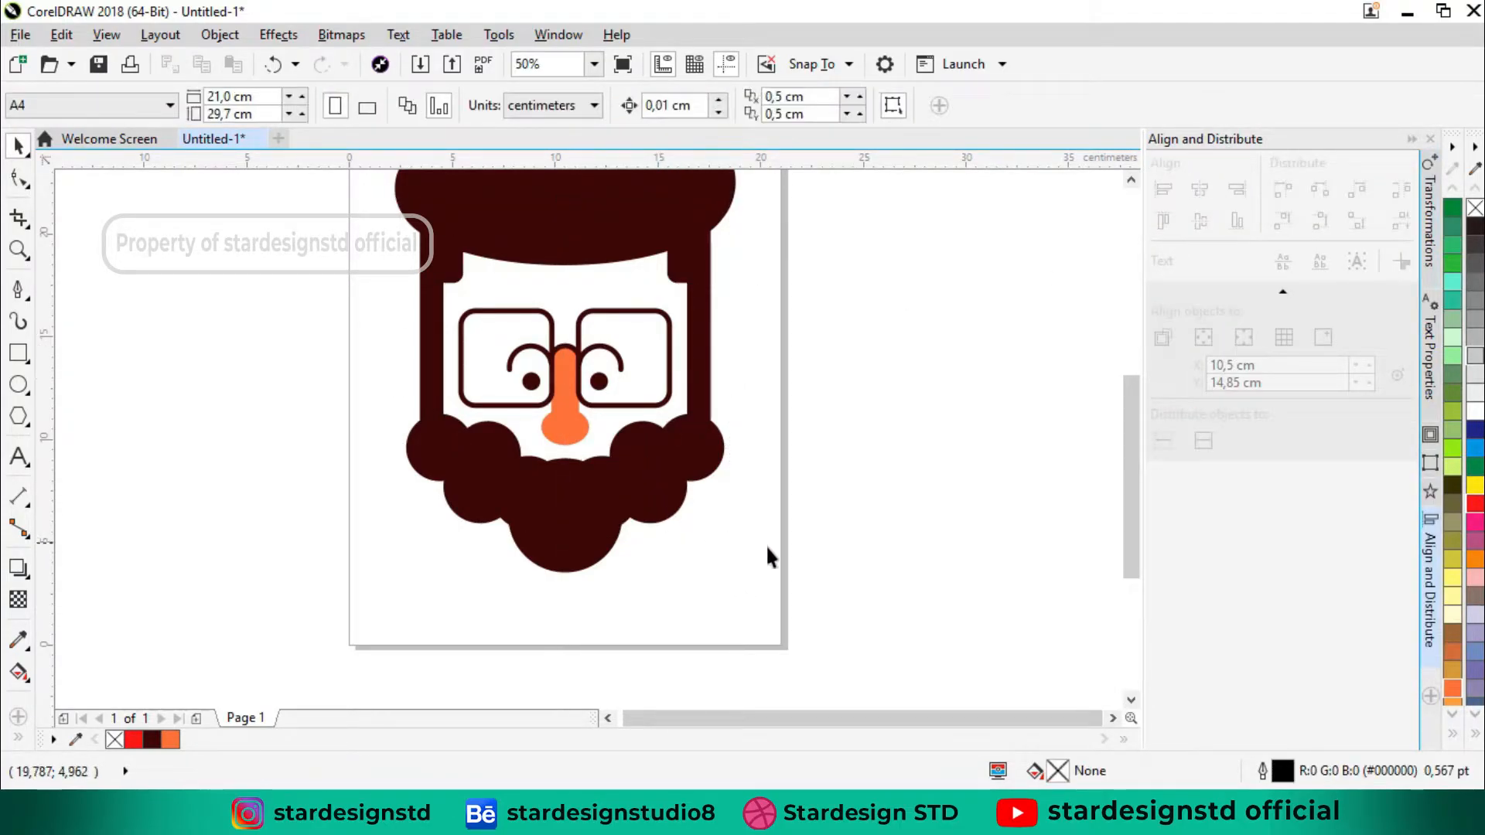
Step: Draw a circle about 4.41 cm across without an outline, centered on the beard's upper edge below the nose
{"action": "left_click_drag", "start_coordinate": [397, 321], "coordinate": [687, 555]}
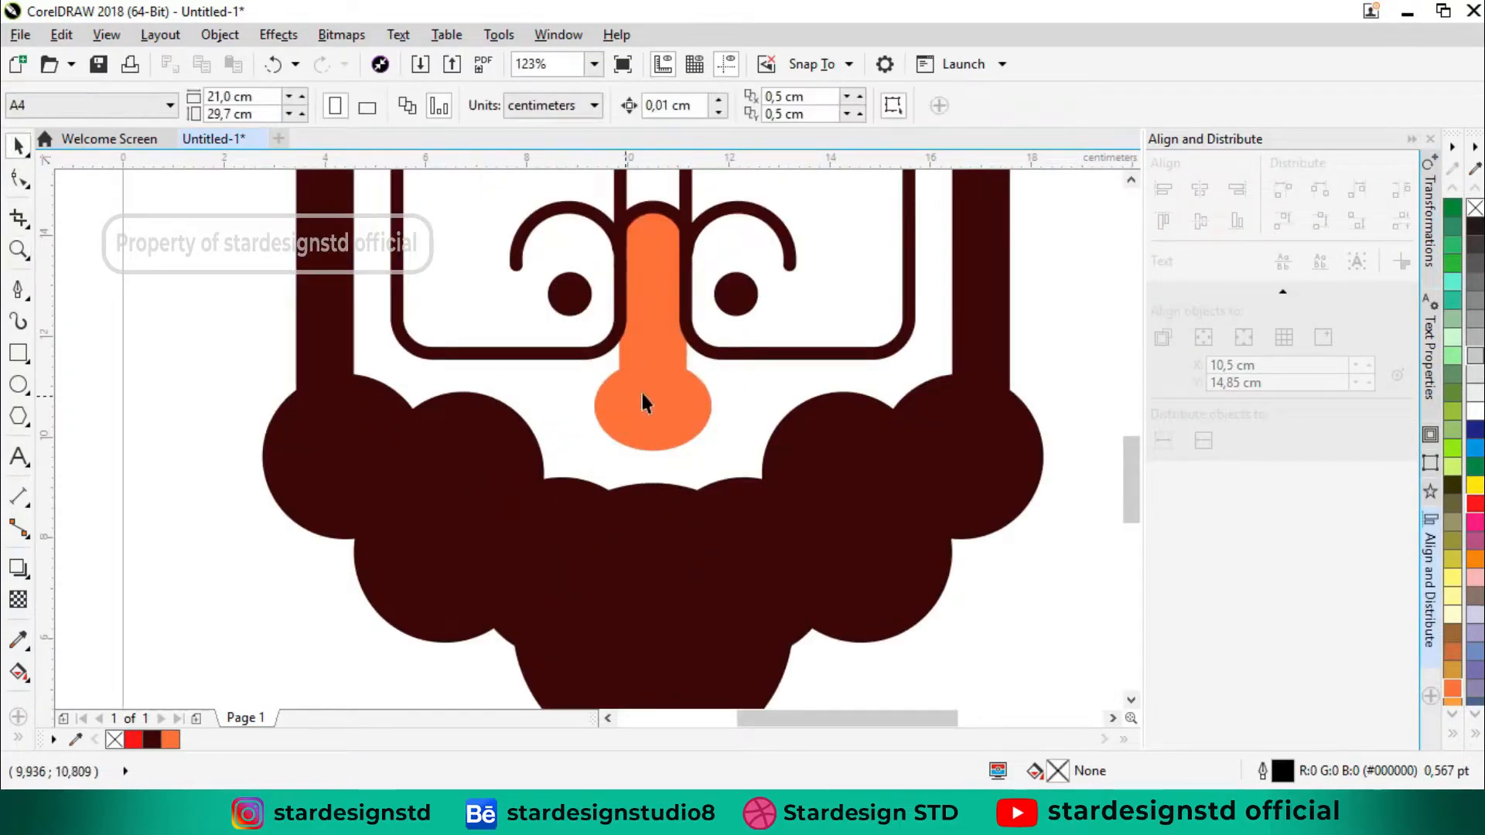
{"action": "left_click", "coordinate": [641, 395]}
{"action": "left_click", "coordinate": [625, 524], "text": "shift"}
{"action": "left_click", "coordinate": [571, 417]}
{"action": "left_click", "coordinate": [19, 384]}
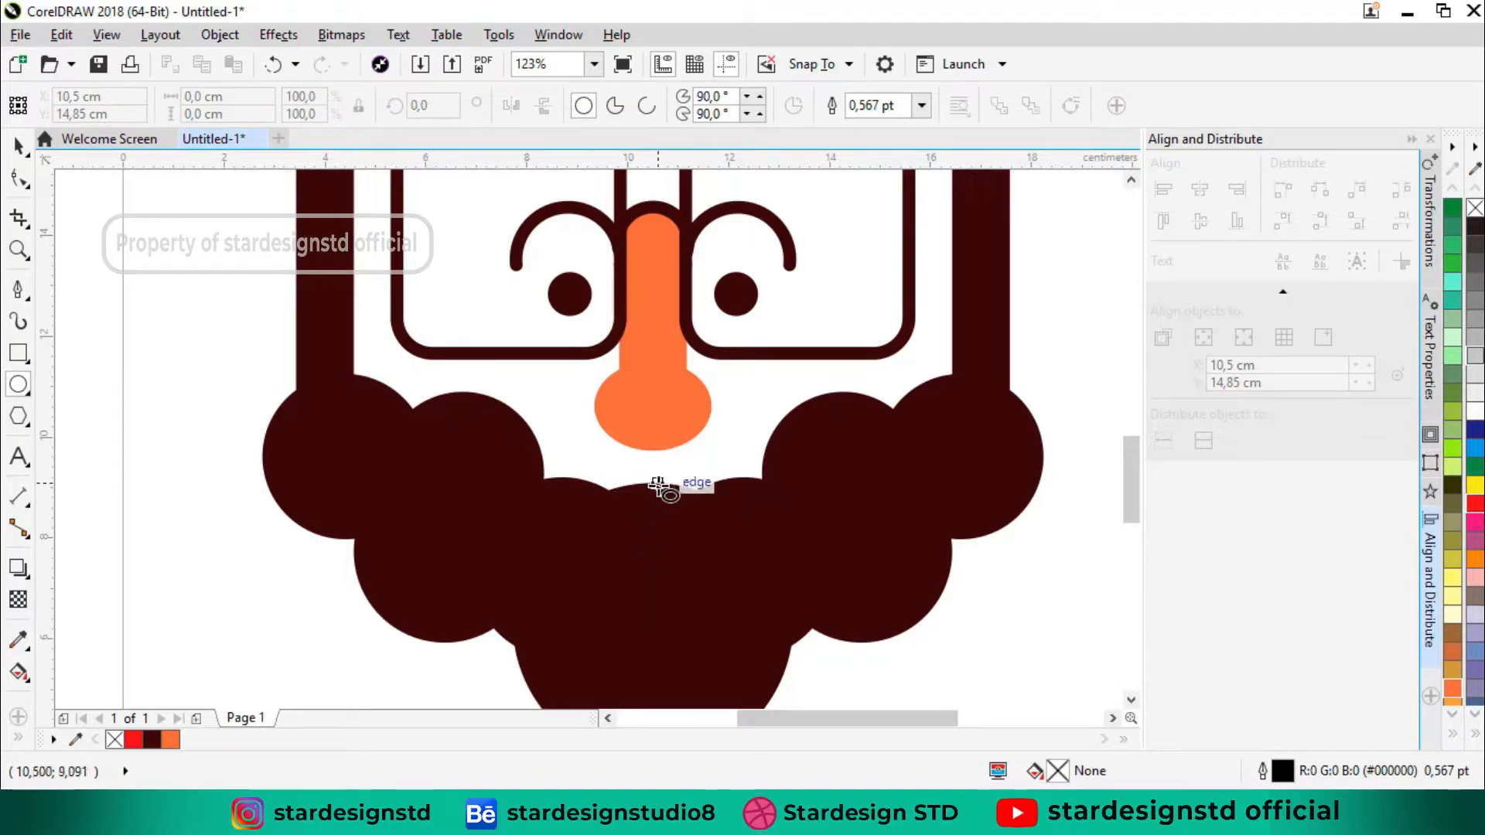
{"action": "left_click_drag", "start_coordinate": [653, 485], "coordinate": [695, 593]}
{"action": "key", "text": "space"}
{"action": "right_click", "coordinate": [116, 740]}
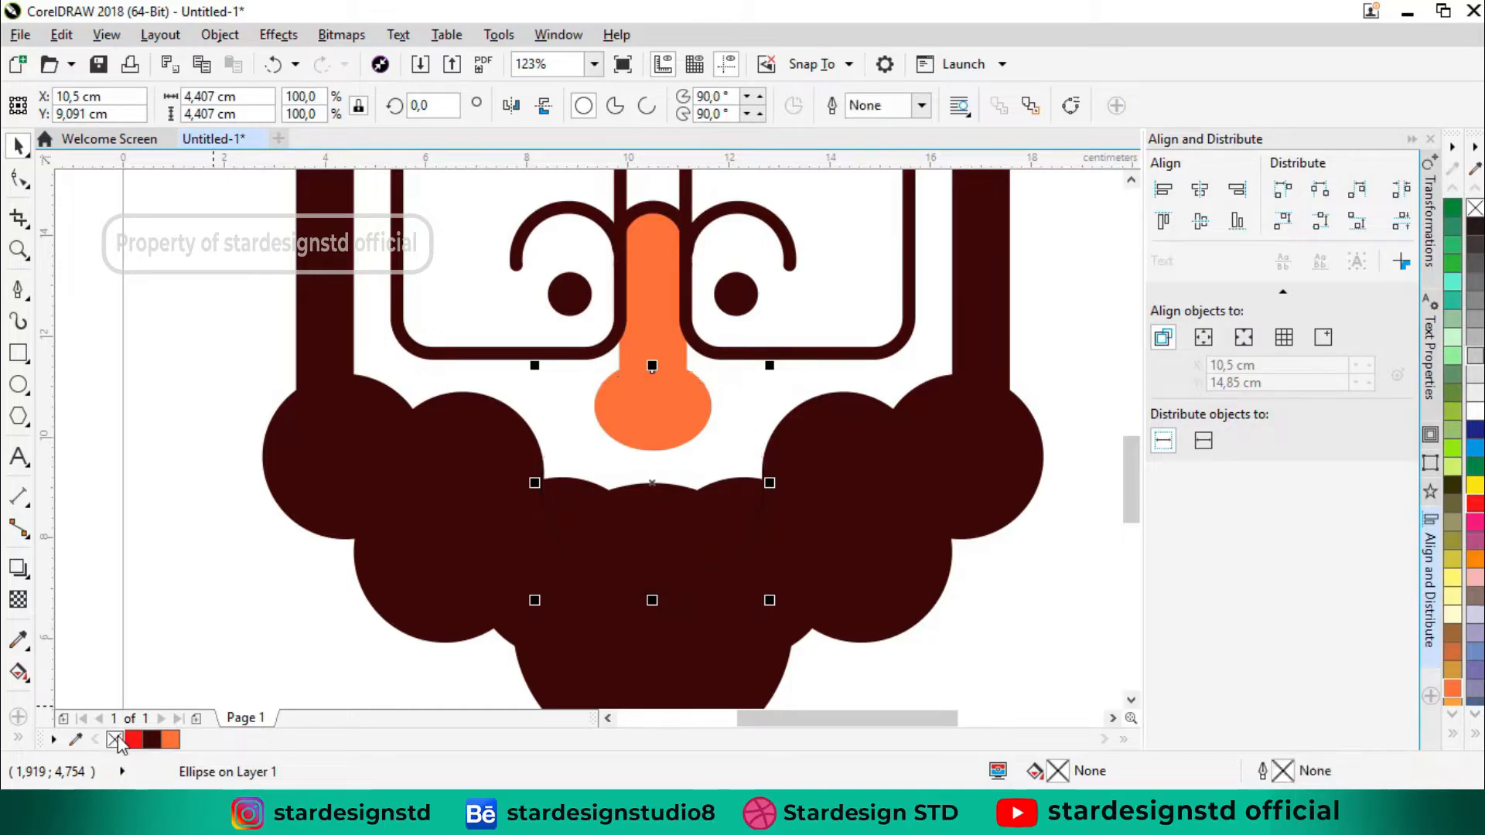
Step: Fill the circle below the nose with orange and undo that fill
{"action": "left_click", "coordinate": [204, 546]}
{"action": "scroll", "coordinate": [657, 480], "scroll_direction": "down", "scroll_amount": 5}
{"action": "key", "text": "z"}
{"action": "left_click_drag", "start_coordinate": [549, 275], "coordinate": [828, 554]}
{"action": "left_click", "coordinate": [528, 541]}
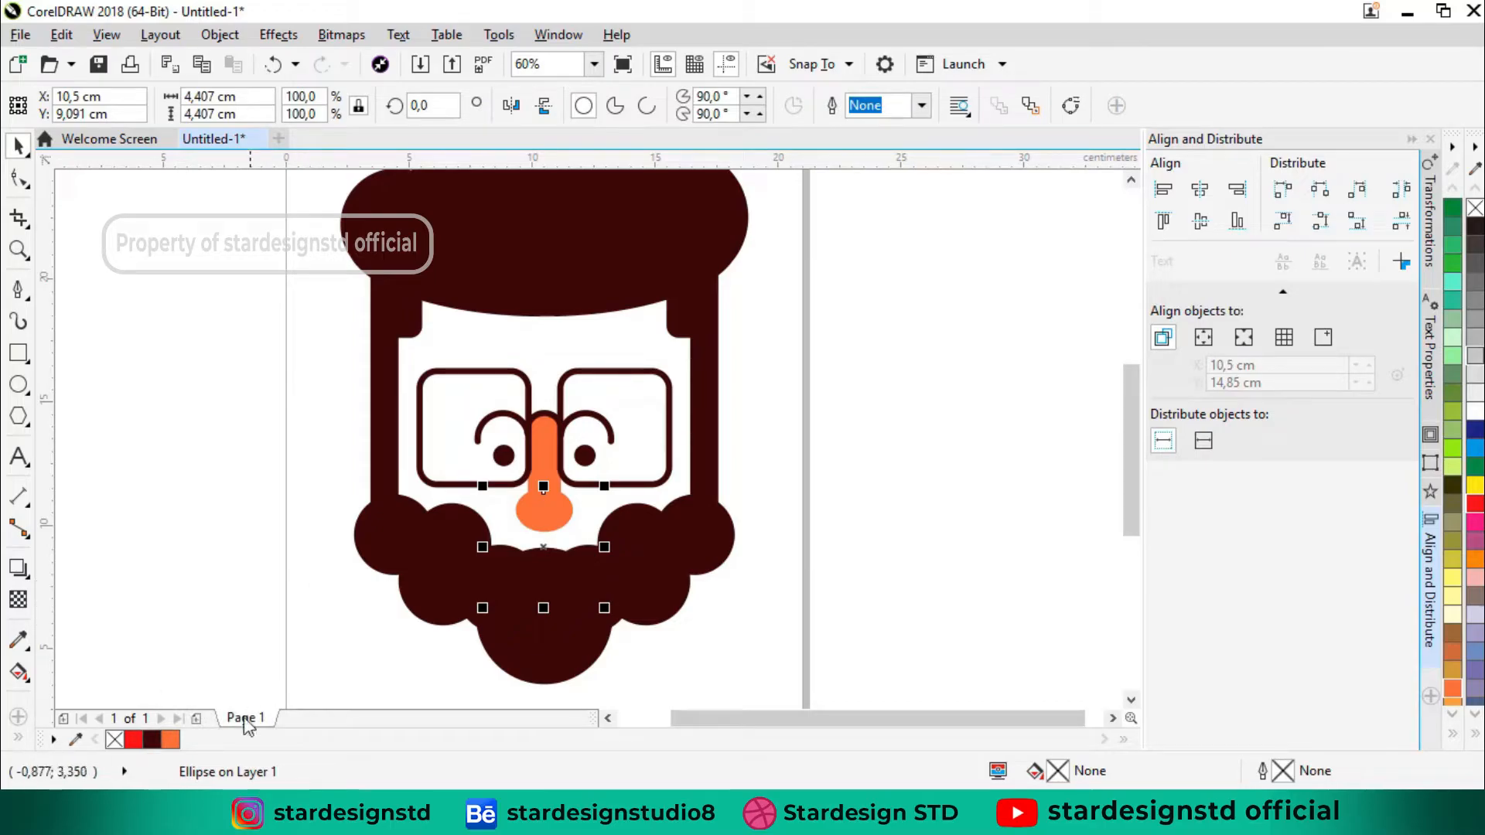
{"action": "left_click", "coordinate": [172, 740]}
{"action": "left_click", "coordinate": [220, 642]}
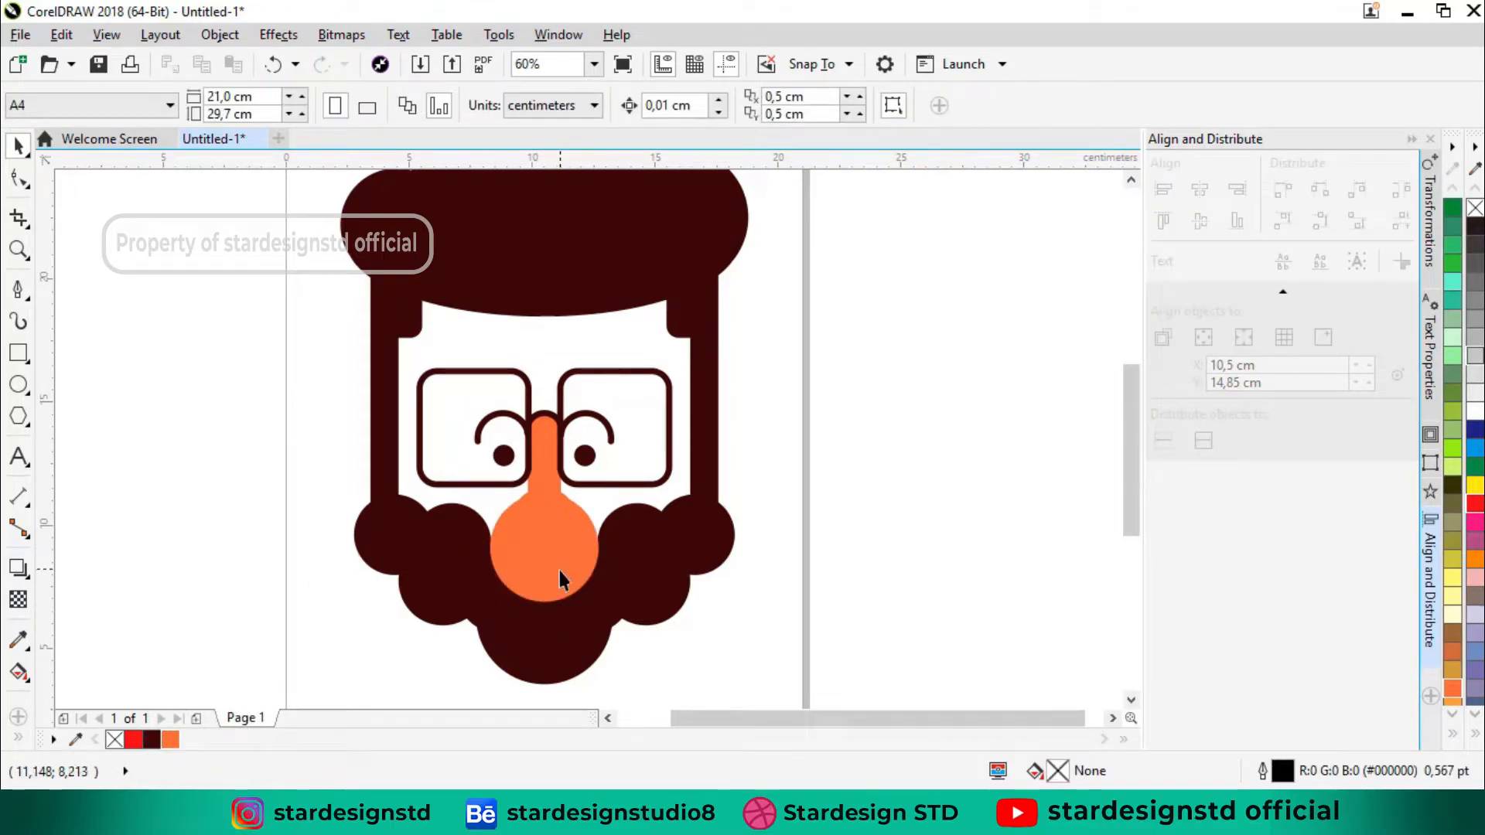
{"action": "key", "text": "ctrl+z"}
{"action": "left_click", "coordinate": [744, 563]}
{"action": "key", "text": "z"}
{"action": "key", "text": "space"}
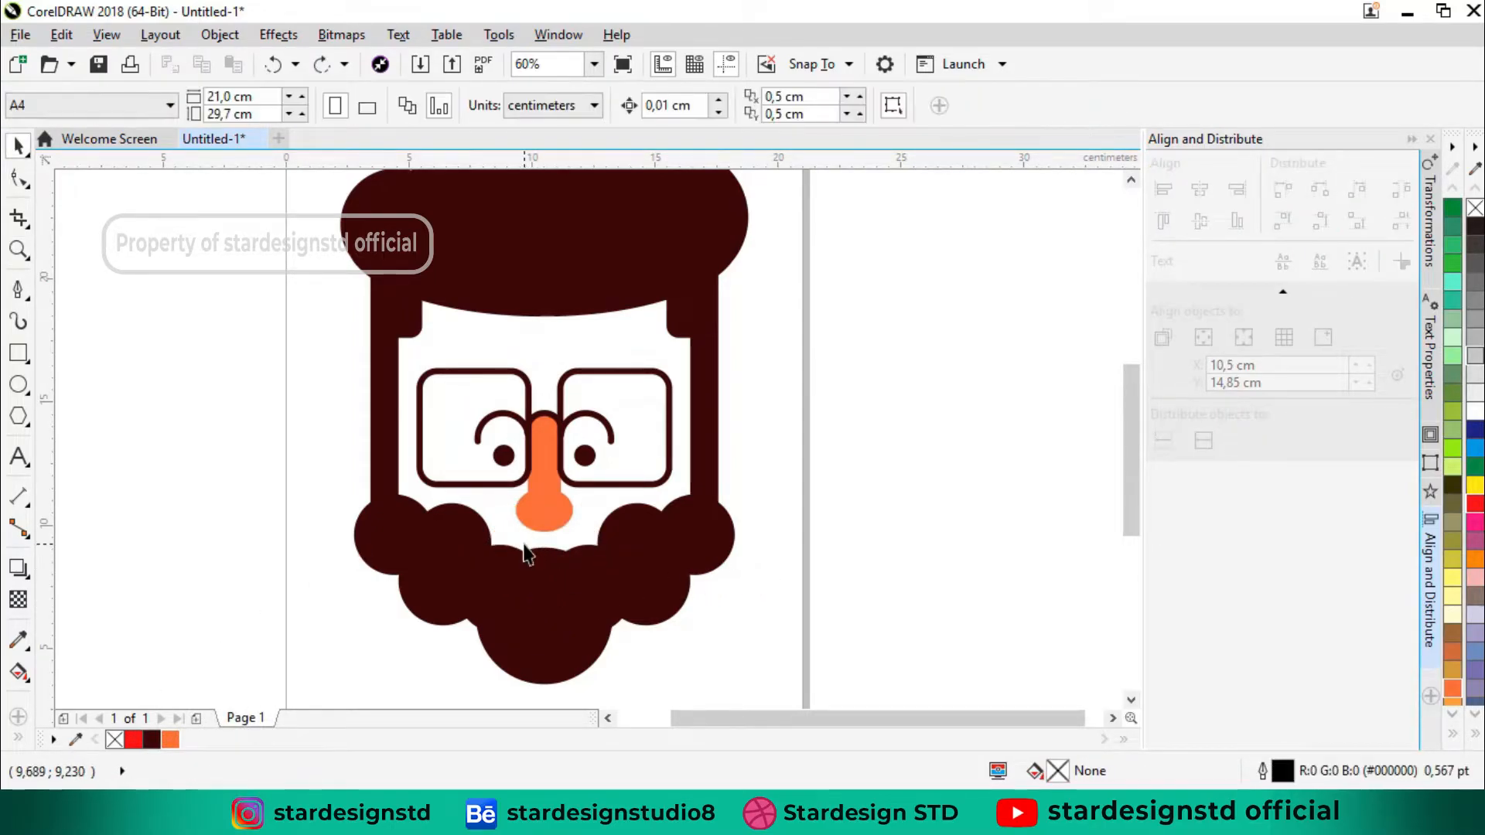
Step: Fill the circle below the nose with white and place it behind the nose
{"action": "left_click", "coordinate": [523, 545]}
{"action": "left_click", "coordinate": [1472, 421]}
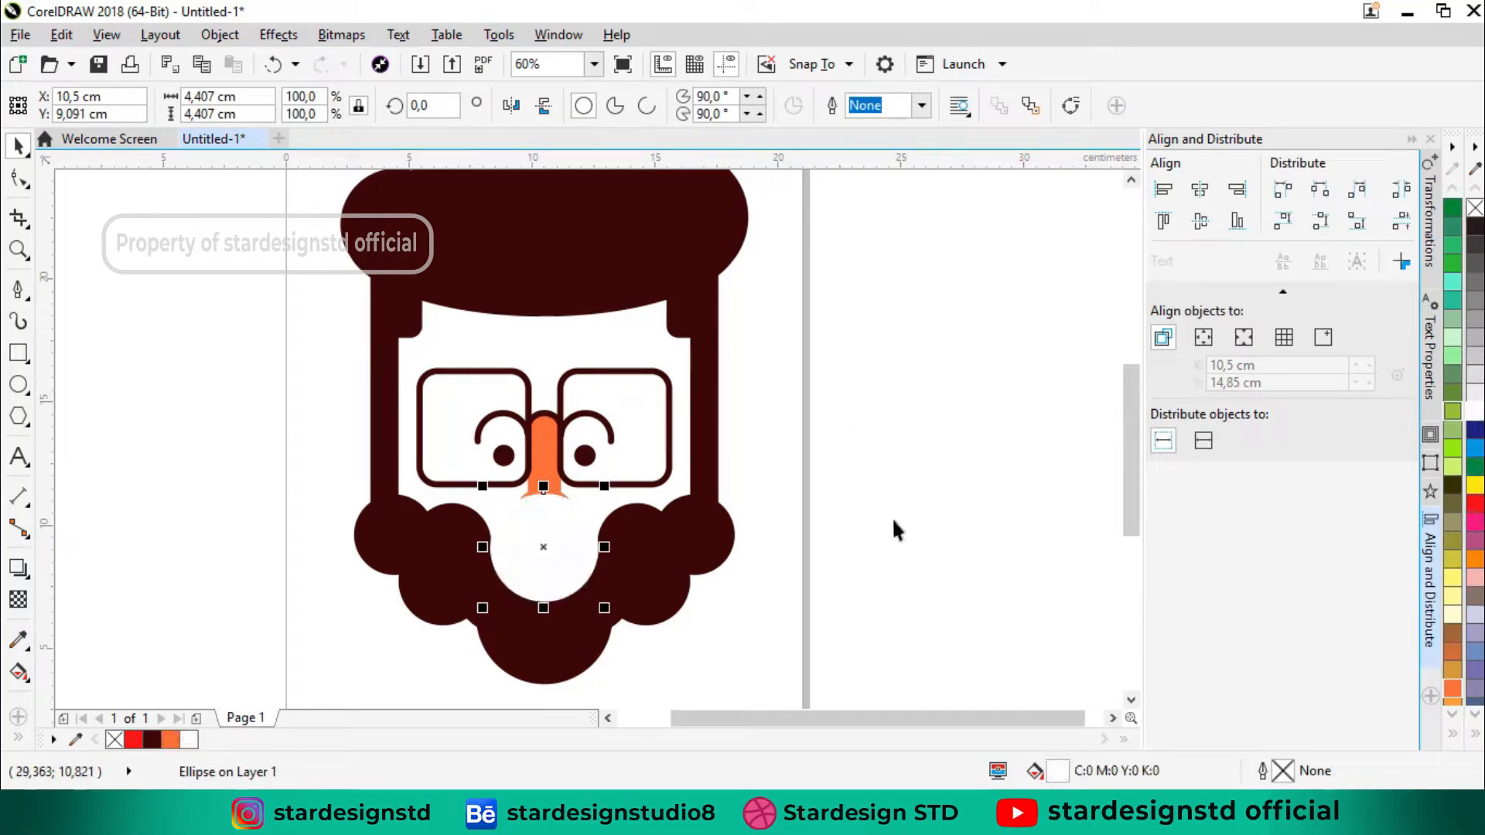
{"action": "key", "text": "Escape"}
{"action": "left_click", "coordinate": [518, 539]}
{"action": "left_click", "coordinate": [464, 553], "text": "shift"}
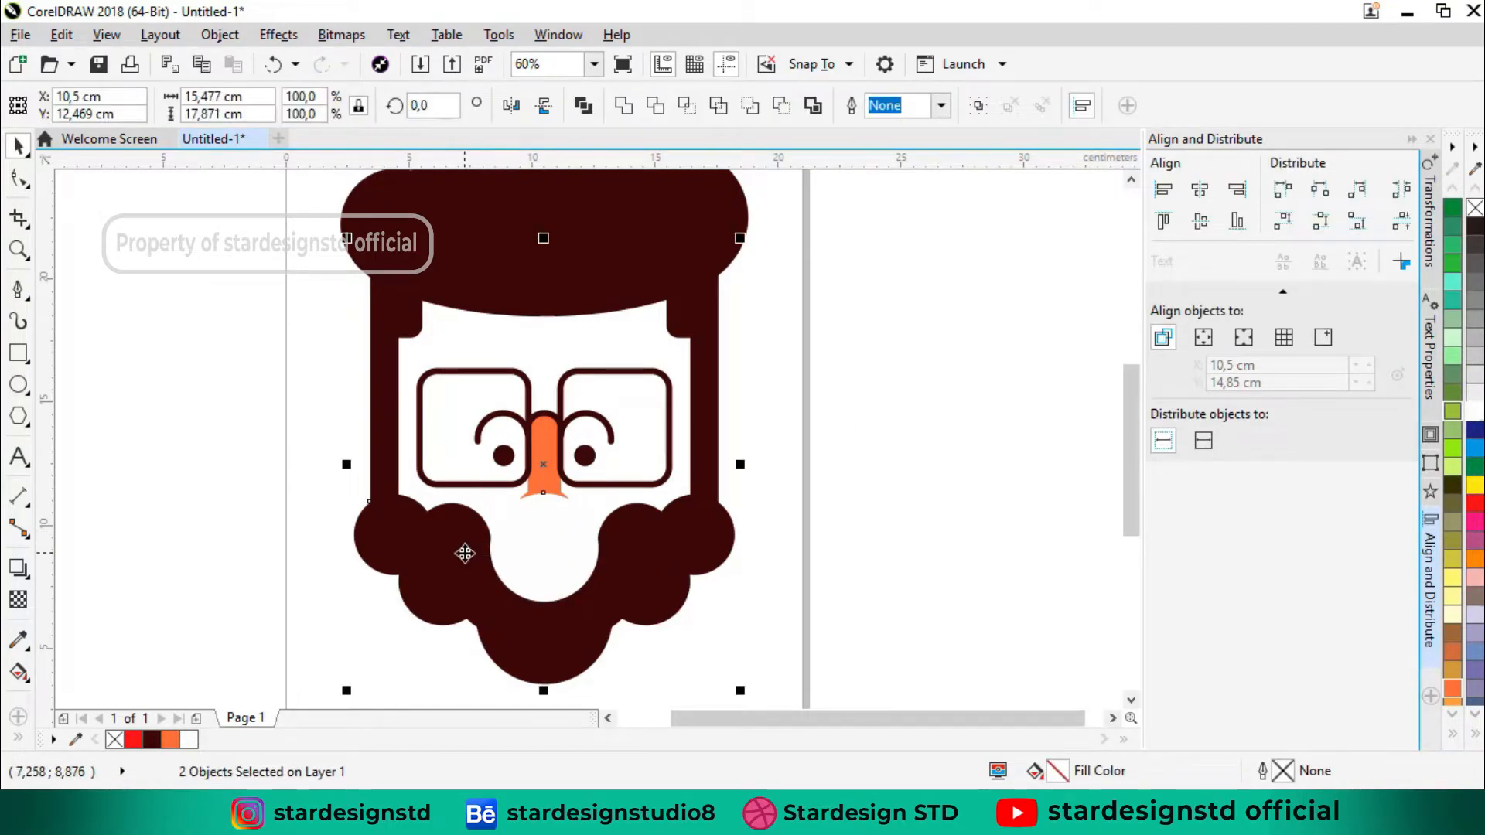
{"action": "key", "text": "Escape"}
Step: Move the white circle straight down about 0.59 cm into the beard
{"action": "key", "text": "z"}
{"action": "left_click_drag", "start_coordinate": [413, 425], "coordinate": [649, 701]}
{"action": "left_click", "coordinate": [629, 467]}
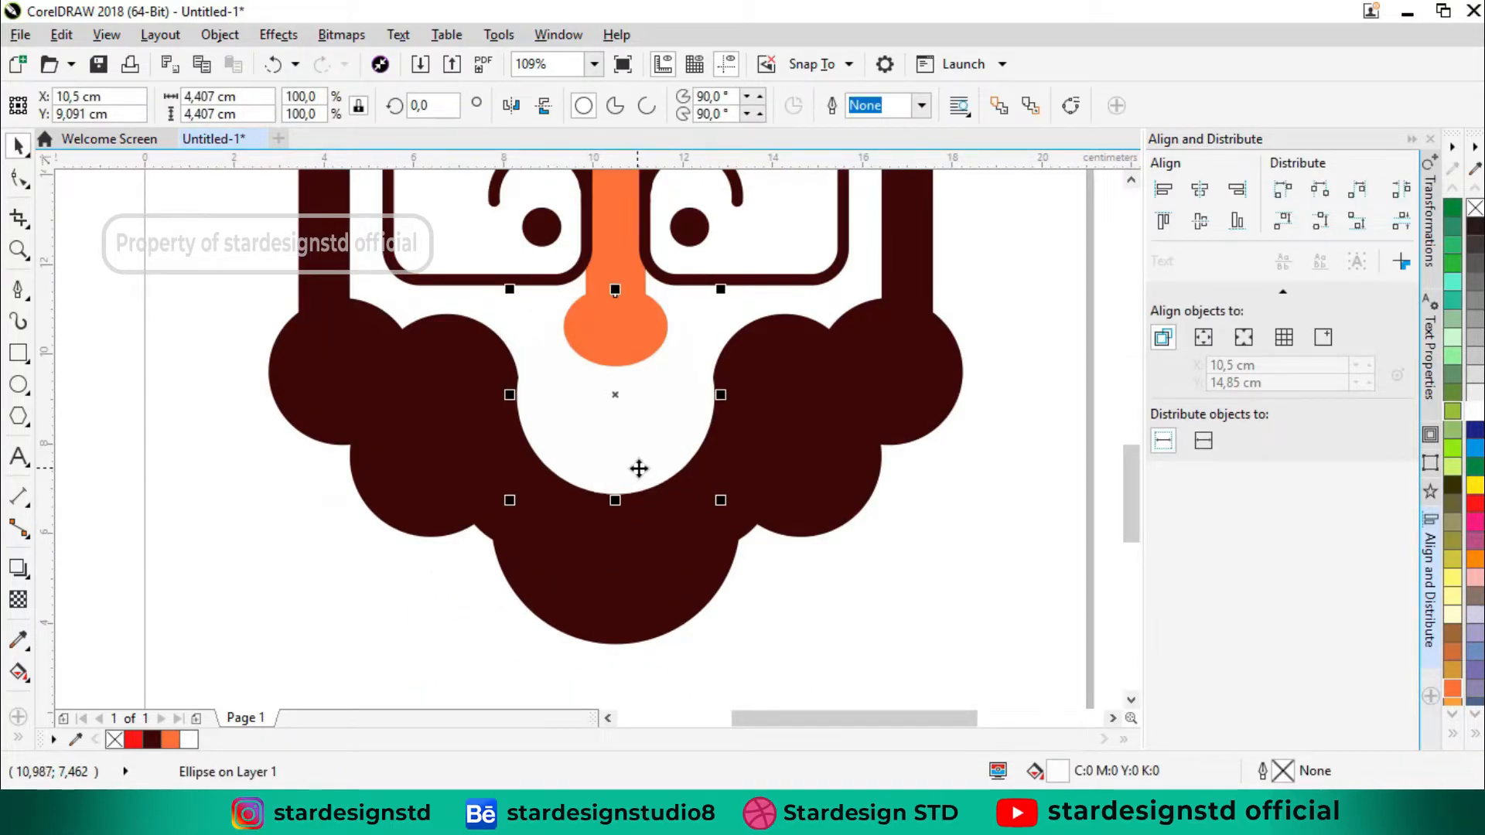
{"action": "left_click_drag", "start_coordinate": [640, 468], "coordinate": [640, 490]}
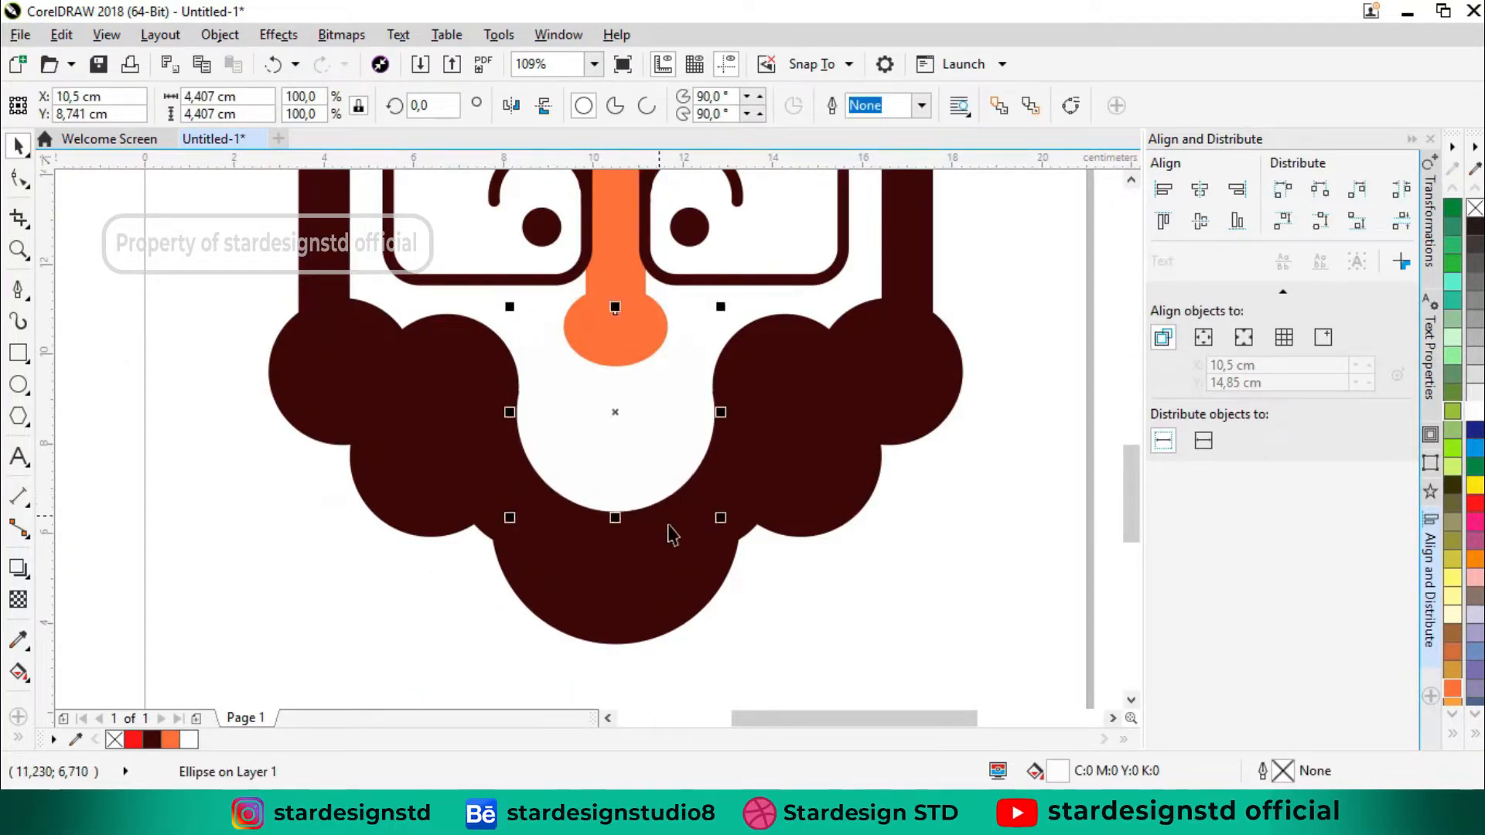
{"action": "key", "text": "Down"}
{"action": "key", "text": "Down"}
{"action": "key", "text": "Down"}
{"action": "key", "text": "Down"}
{"action": "key", "text": "Down"}
{"action": "key", "text": "Down"}
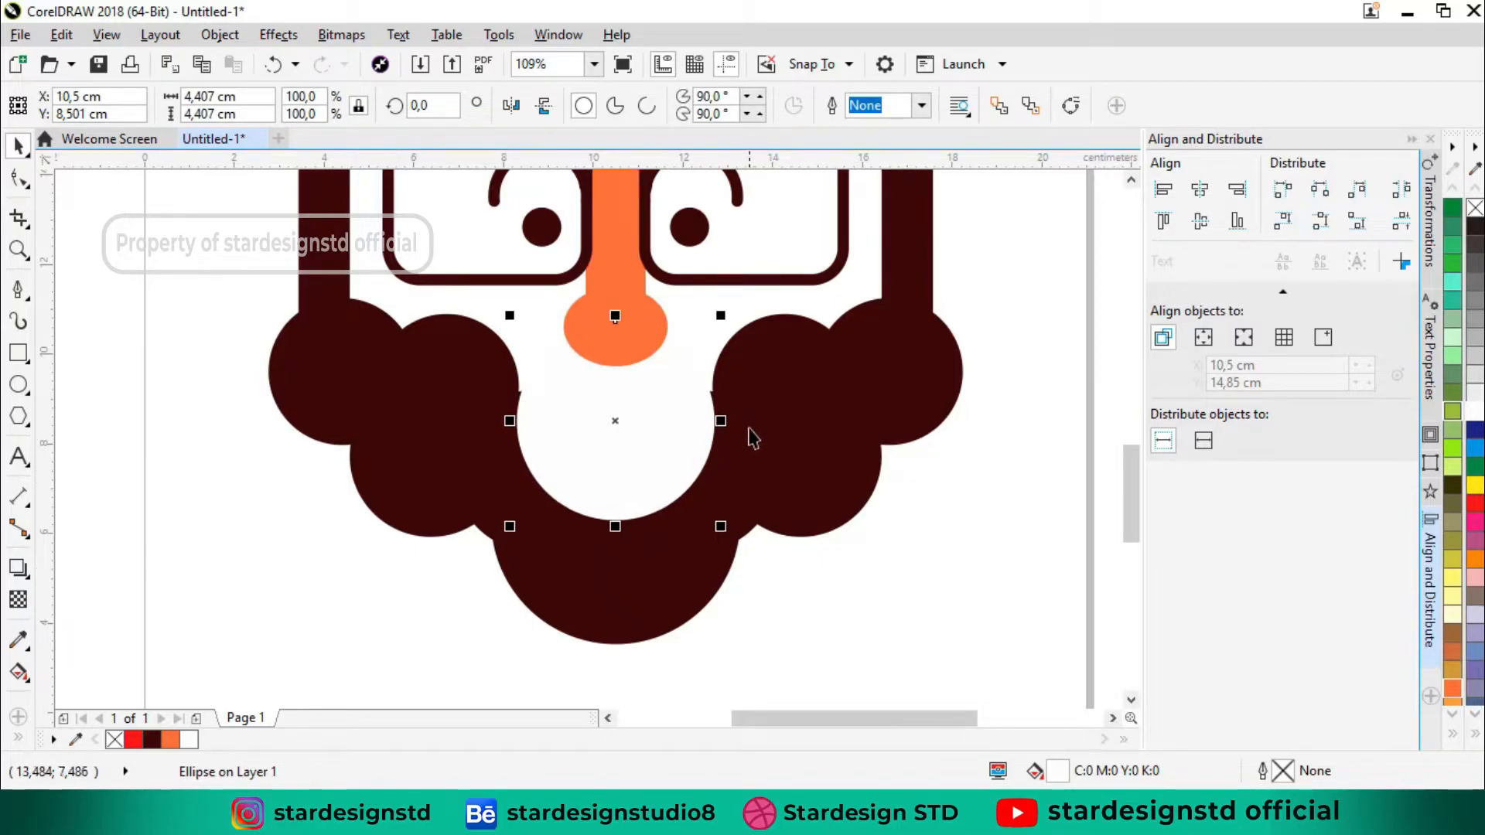
Step: Enlarge the white circle about its center to about 4.51 cm so it meets the beard curls
{"action": "scroll", "coordinate": [721, 333], "scroll_direction": "up", "scroll_amount": 2}
{"action": "scroll", "coordinate": [679, 381], "scroll_direction": "down", "scroll_amount": 2}
{"action": "scroll", "coordinate": [712, 311], "scroll_direction": "up", "scroll_amount": 2}
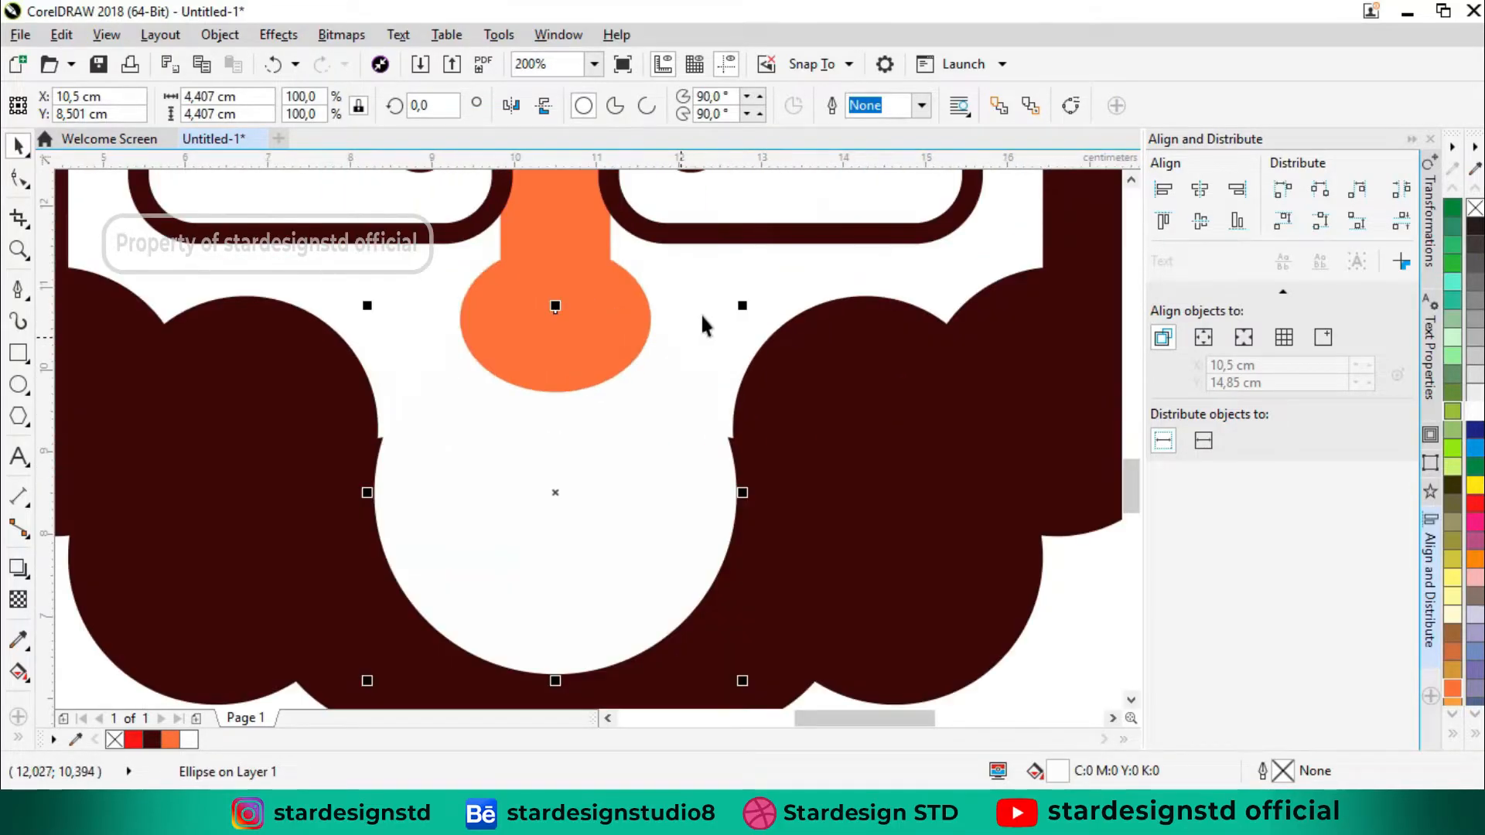
{"action": "left_click_drag", "start_coordinate": [742, 304], "coordinate": [755, 301]}
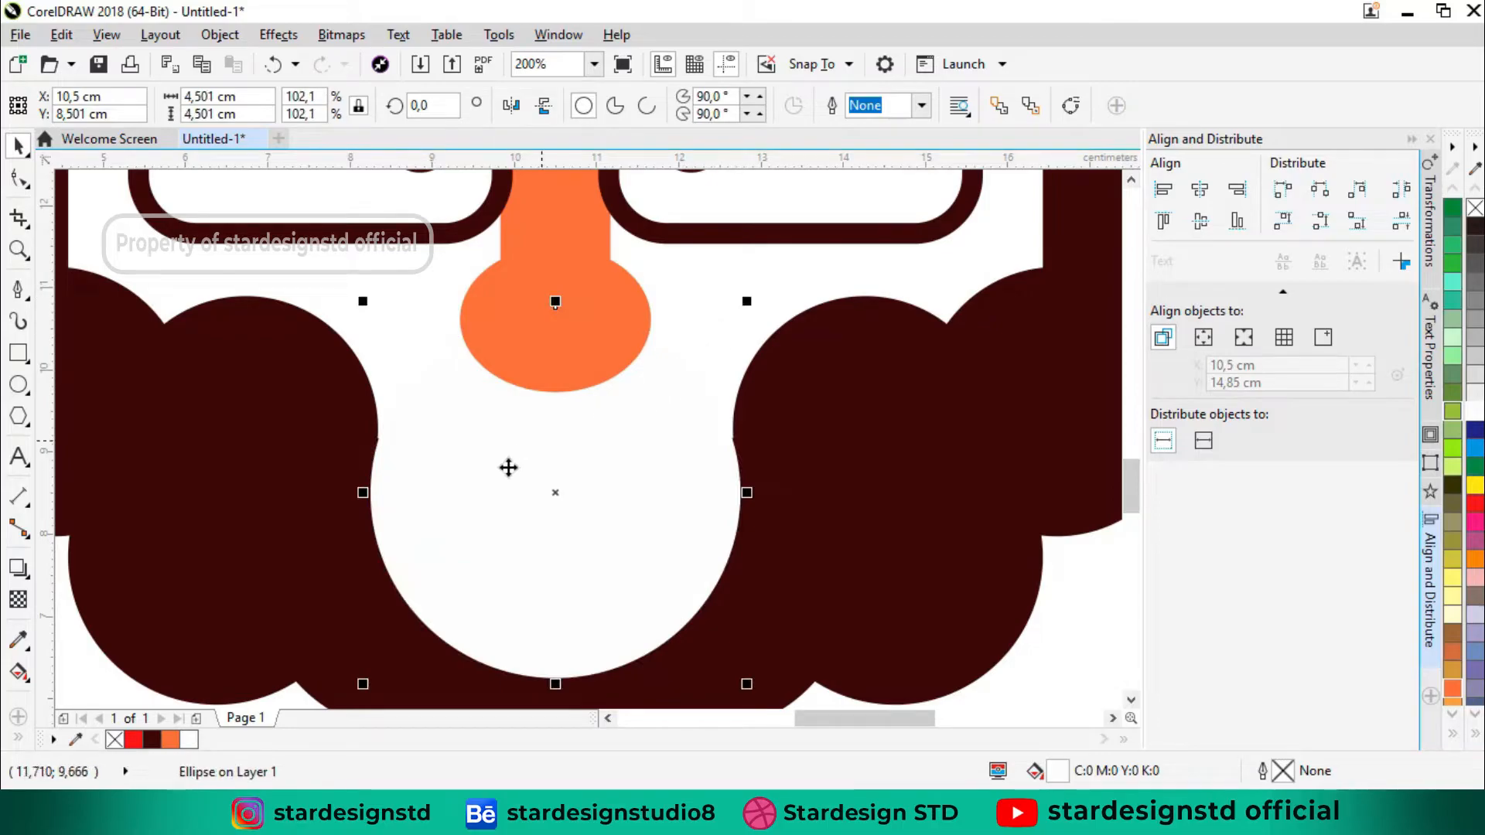
{"action": "scroll", "coordinate": [514, 454], "scroll_direction": "down", "scroll_amount": 2}
{"action": "left_click", "coordinate": [790, 617]}
{"action": "key", "text": "F2"}
{"action": "left_click_drag", "start_coordinate": [388, 335], "coordinate": [642, 540]}
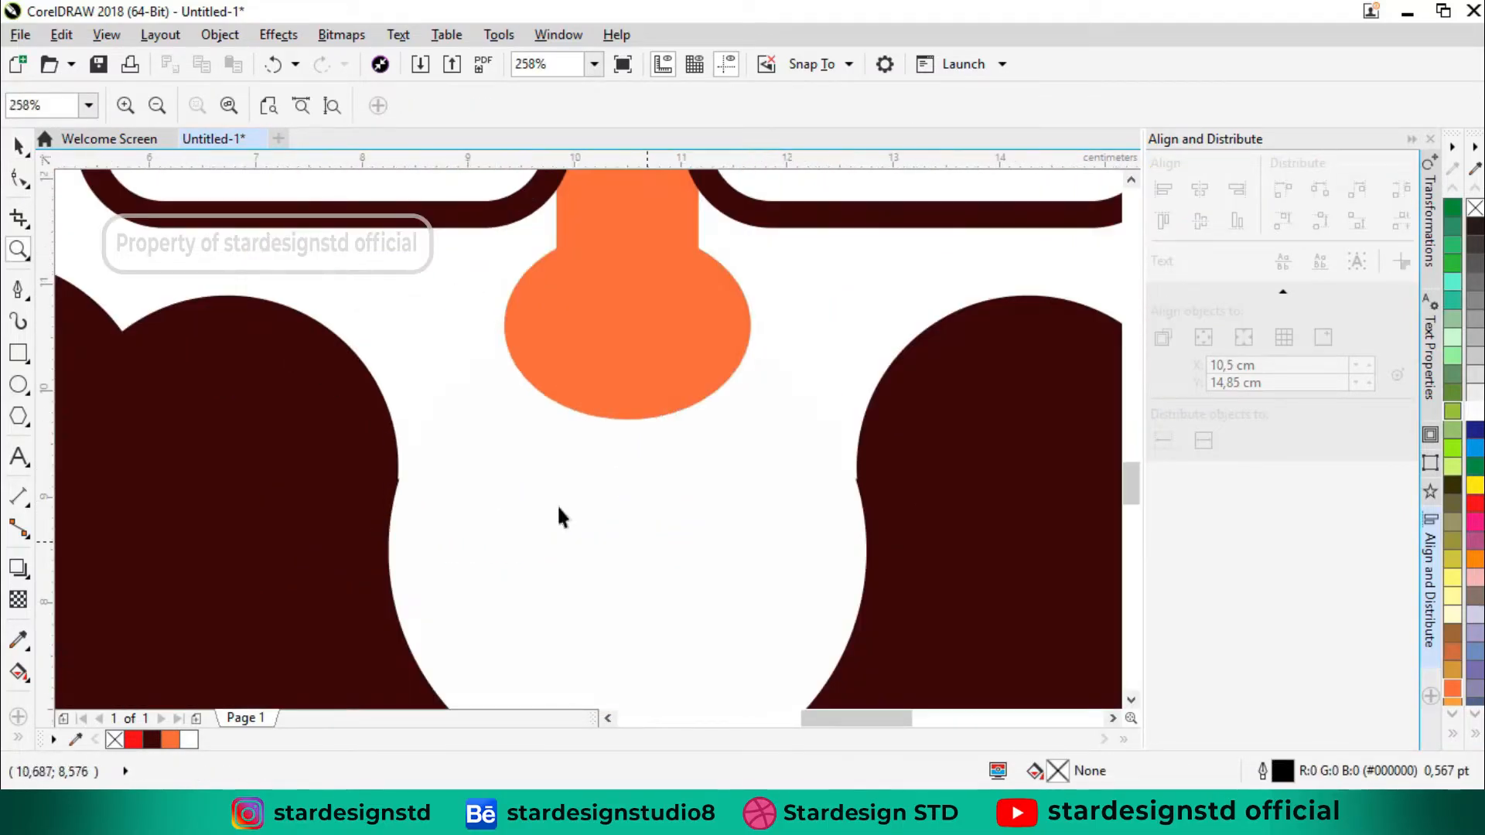
{"action": "left_click", "coordinate": [614, 541]}
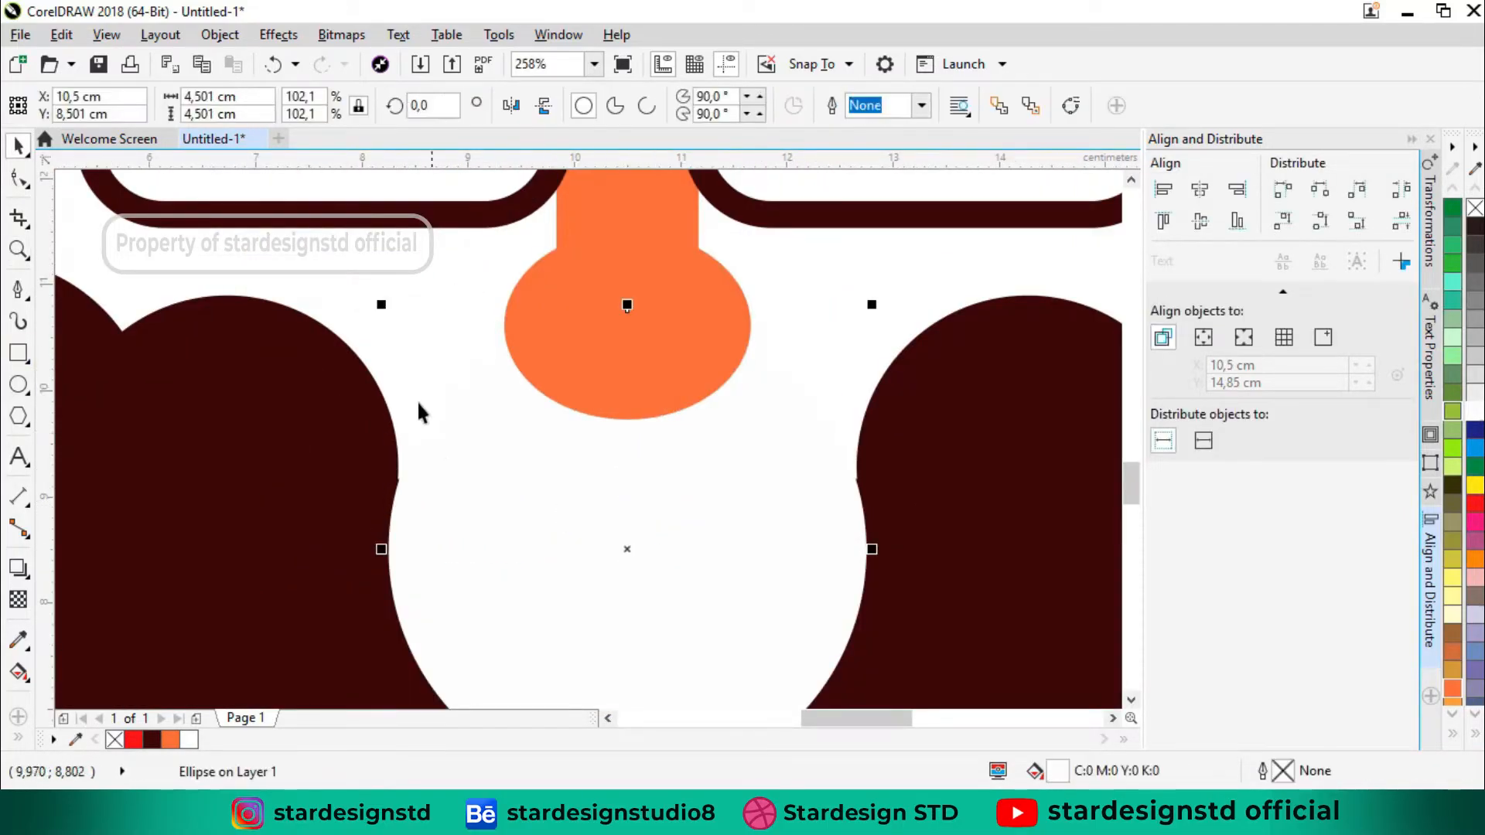
{"action": "left_click_drag", "start_coordinate": [386, 305], "coordinate": [383, 304]}
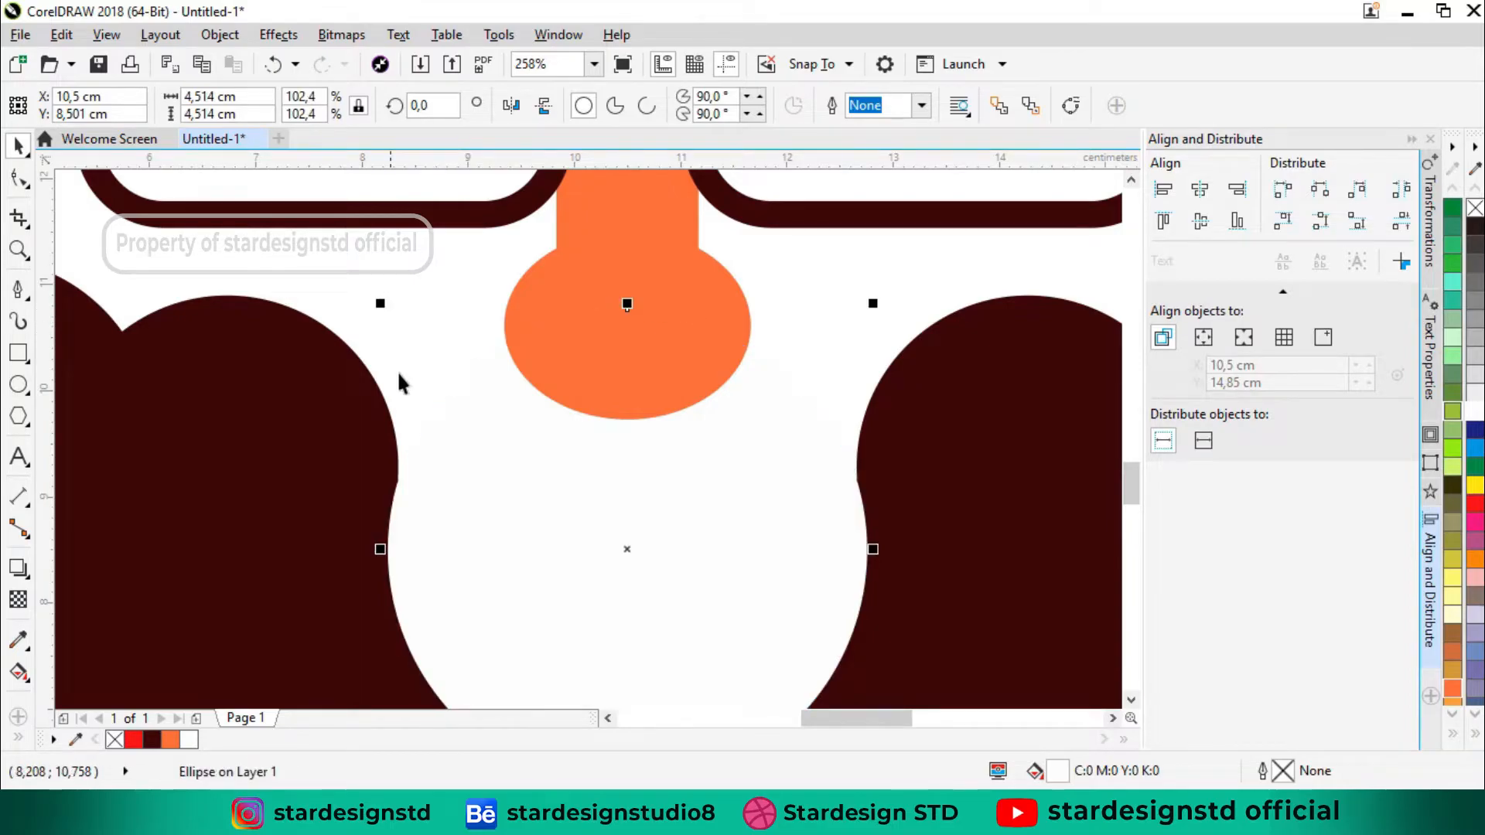
Step: Nudge the white circle up about 0.06 cm and align it with the beard on their horizontal centers
{"action": "key", "text": "Up"}
{"action": "key", "text": "Up"}
{"action": "key", "text": "Up"}
{"action": "key", "text": "Up"}
{"action": "key", "text": "Up"}
{"action": "key", "text": "Up"}
{"action": "key", "text": "Up"}
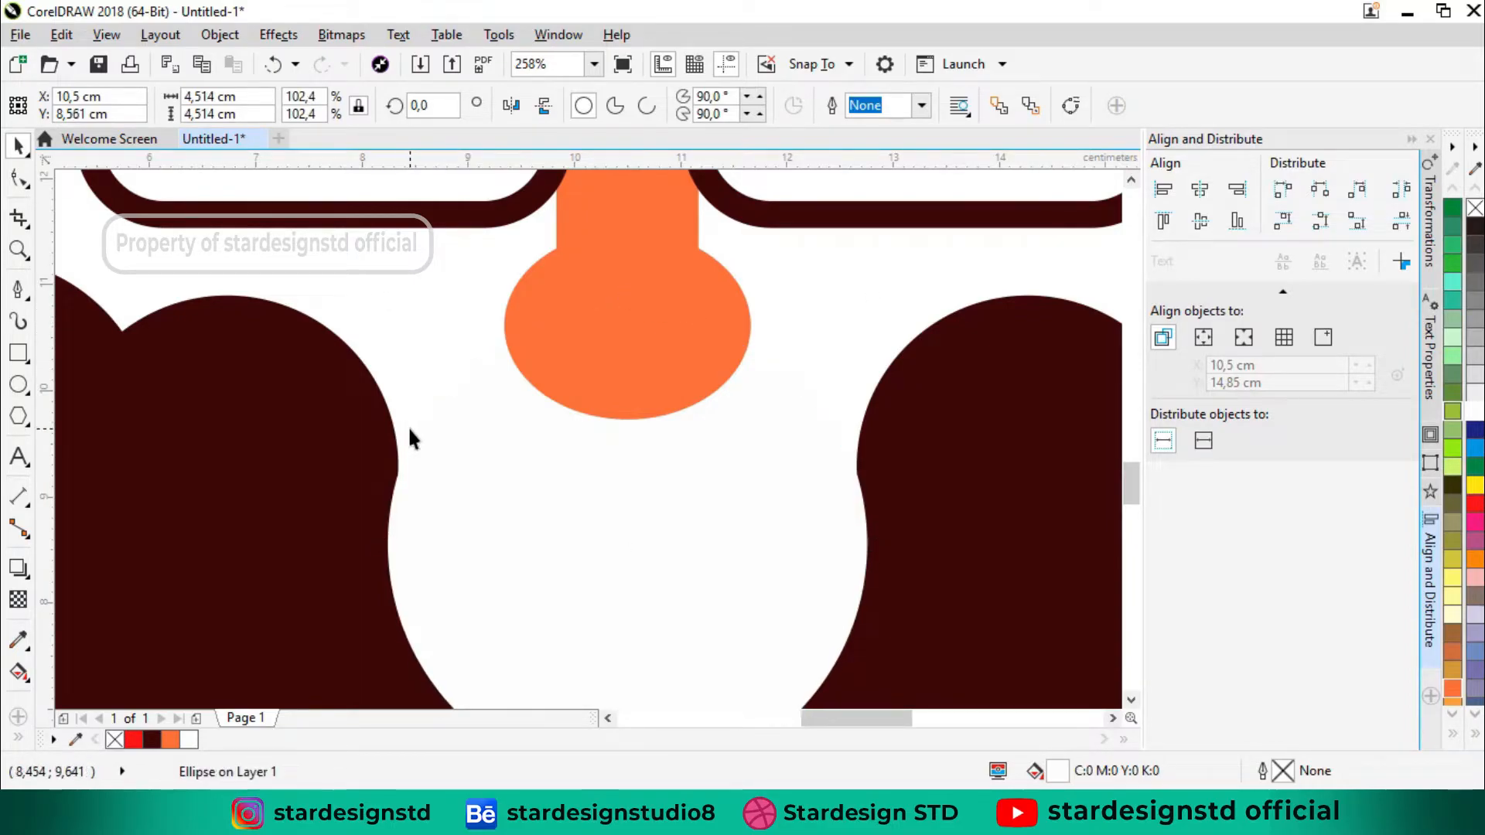
{"action": "key", "text": "Down"}
{"action": "left_click", "coordinate": [387, 457], "text": "shift"}
{"action": "left_click", "coordinate": [1199, 191]}
{"action": "left_click", "coordinate": [992, 448]}
Step: Trim the beard with the white circle to cut the mouth opening, and delete the circle
{"action": "left_click", "coordinate": [500, 493]}
{"action": "left_click", "coordinate": [348, 472], "text": "shift"}
{"action": "left_click", "coordinate": [655, 106]}
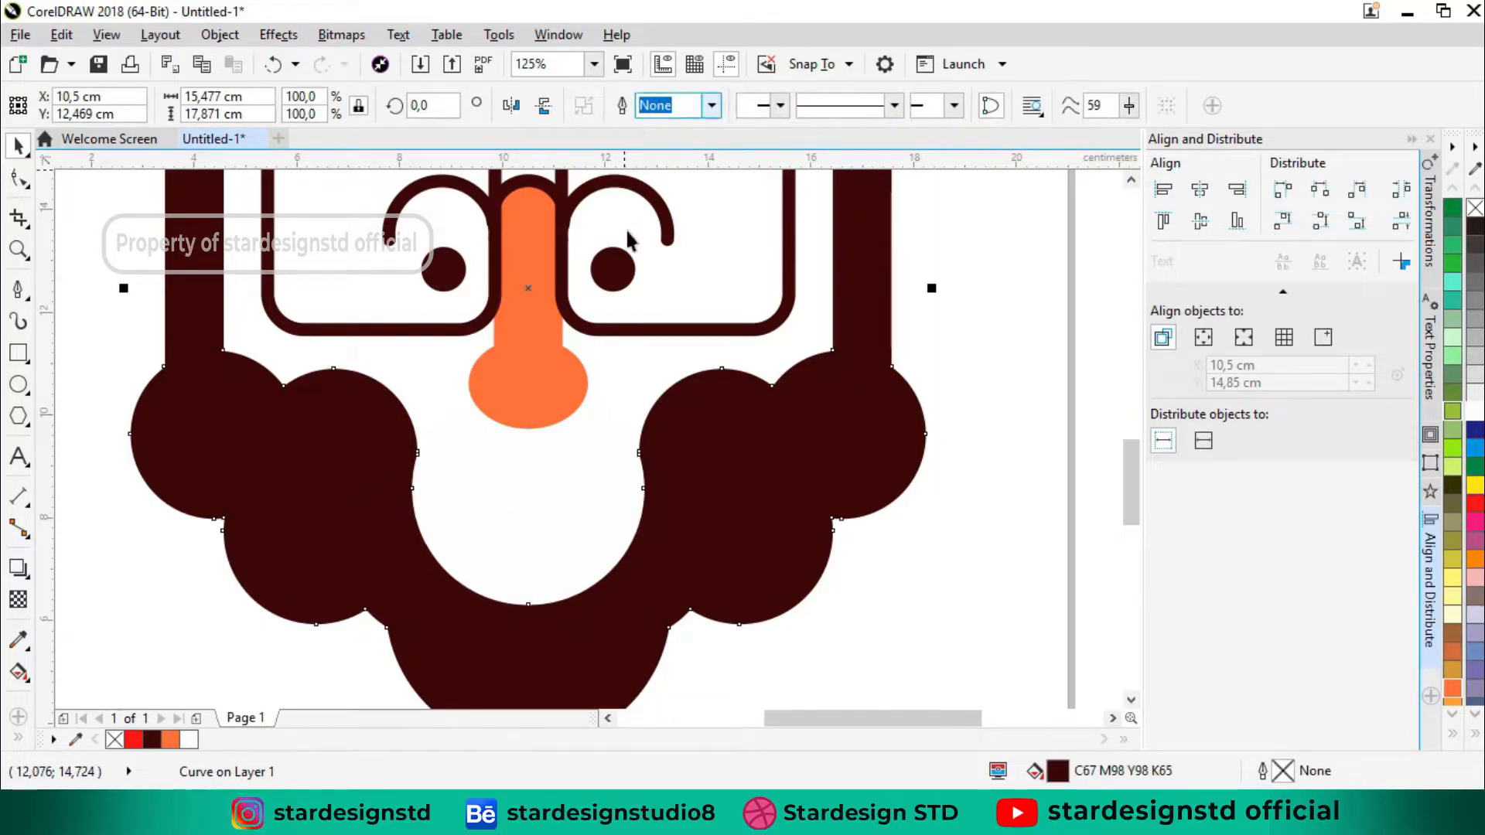
{"action": "left_click", "coordinate": [947, 473]}
{"action": "left_click", "coordinate": [549, 490]}
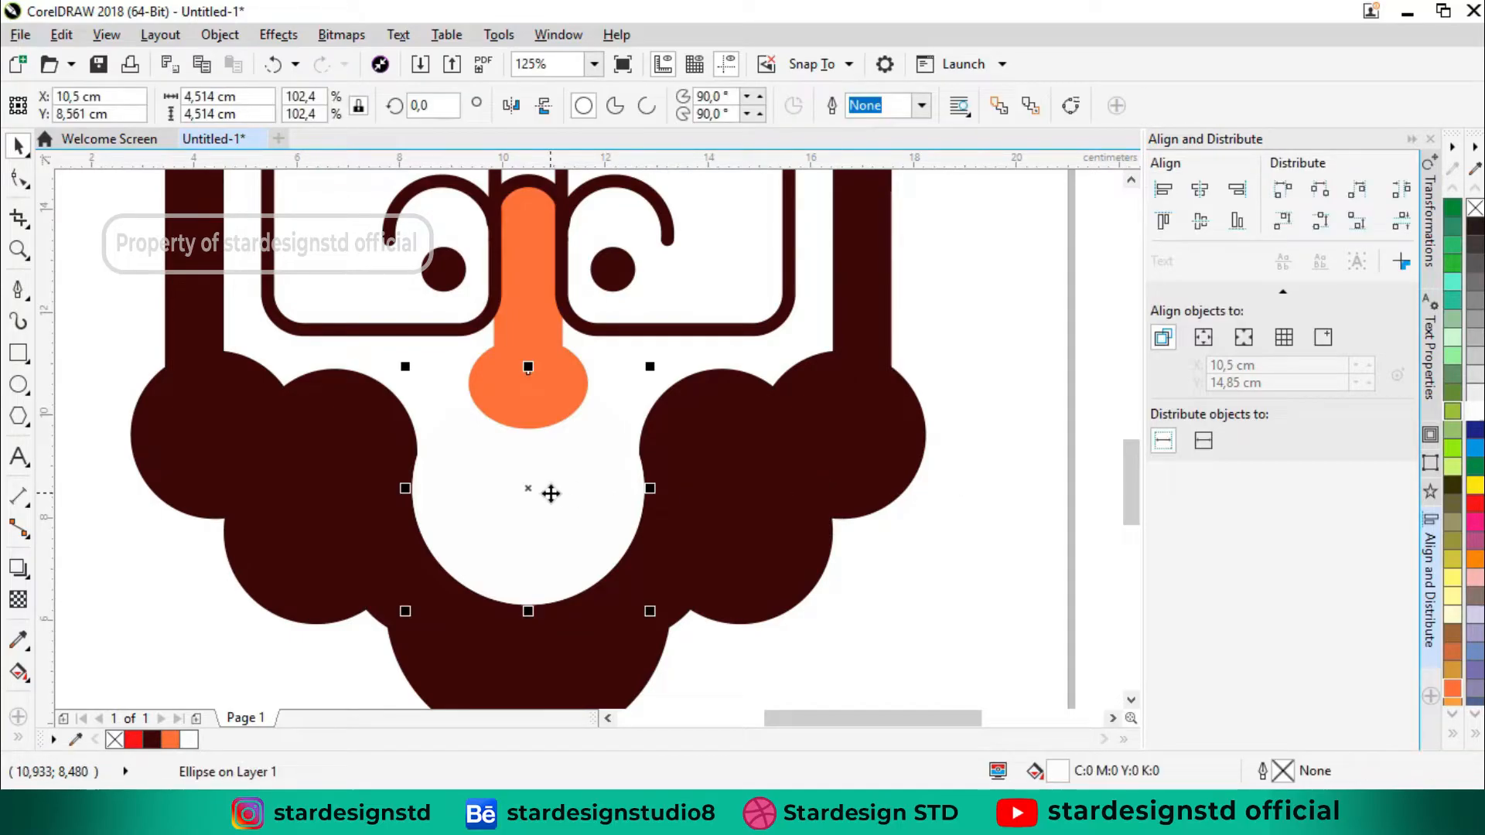
{"action": "right_click", "coordinate": [550, 490]}
{"action": "left_click", "coordinate": [593, 435]}
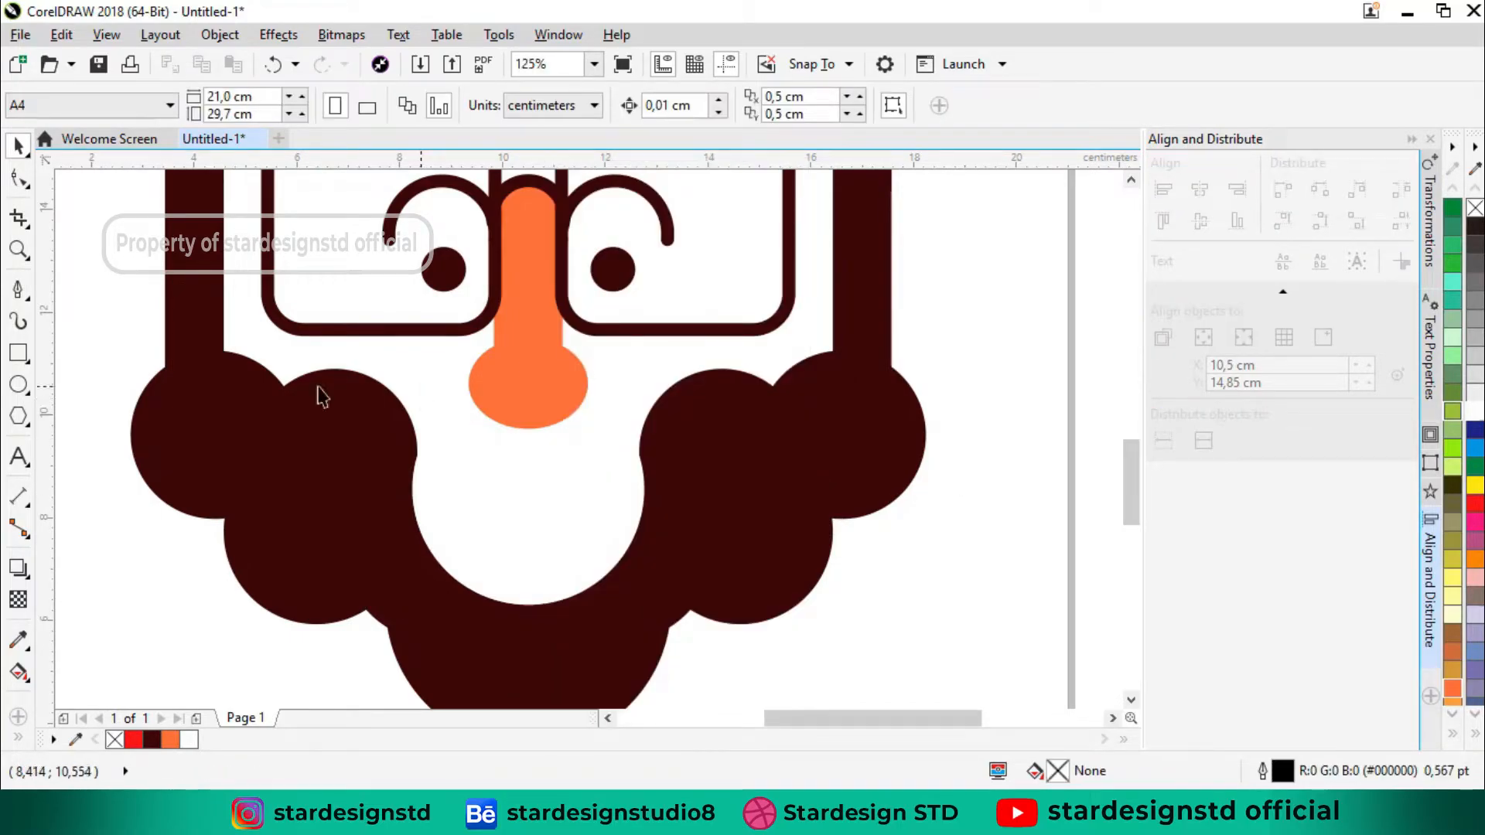
Step: Draw a dark brown rectangle about 1.88 × 0.85 cm without an outline in the mouth opening, just below the nose
{"action": "left_click", "coordinate": [18, 354]}
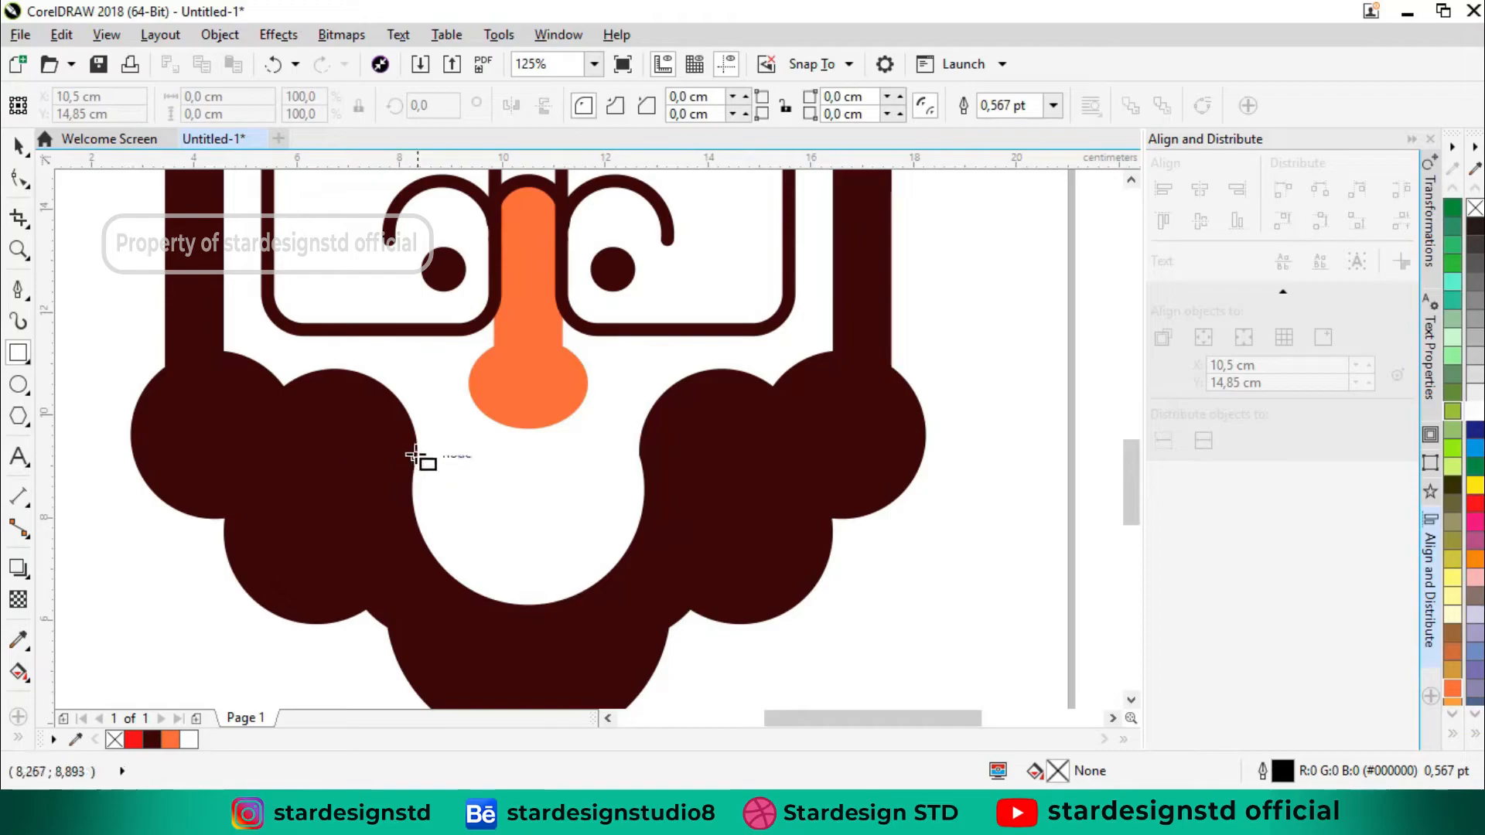
{"action": "left_click_drag", "start_coordinate": [428, 439], "coordinate": [531, 488]}
{"action": "left_click", "coordinate": [151, 739]}
{"action": "left_click", "coordinate": [568, 520]}
{"action": "left_click", "coordinate": [17, 146]}
{"action": "left_click", "coordinate": [490, 474]}
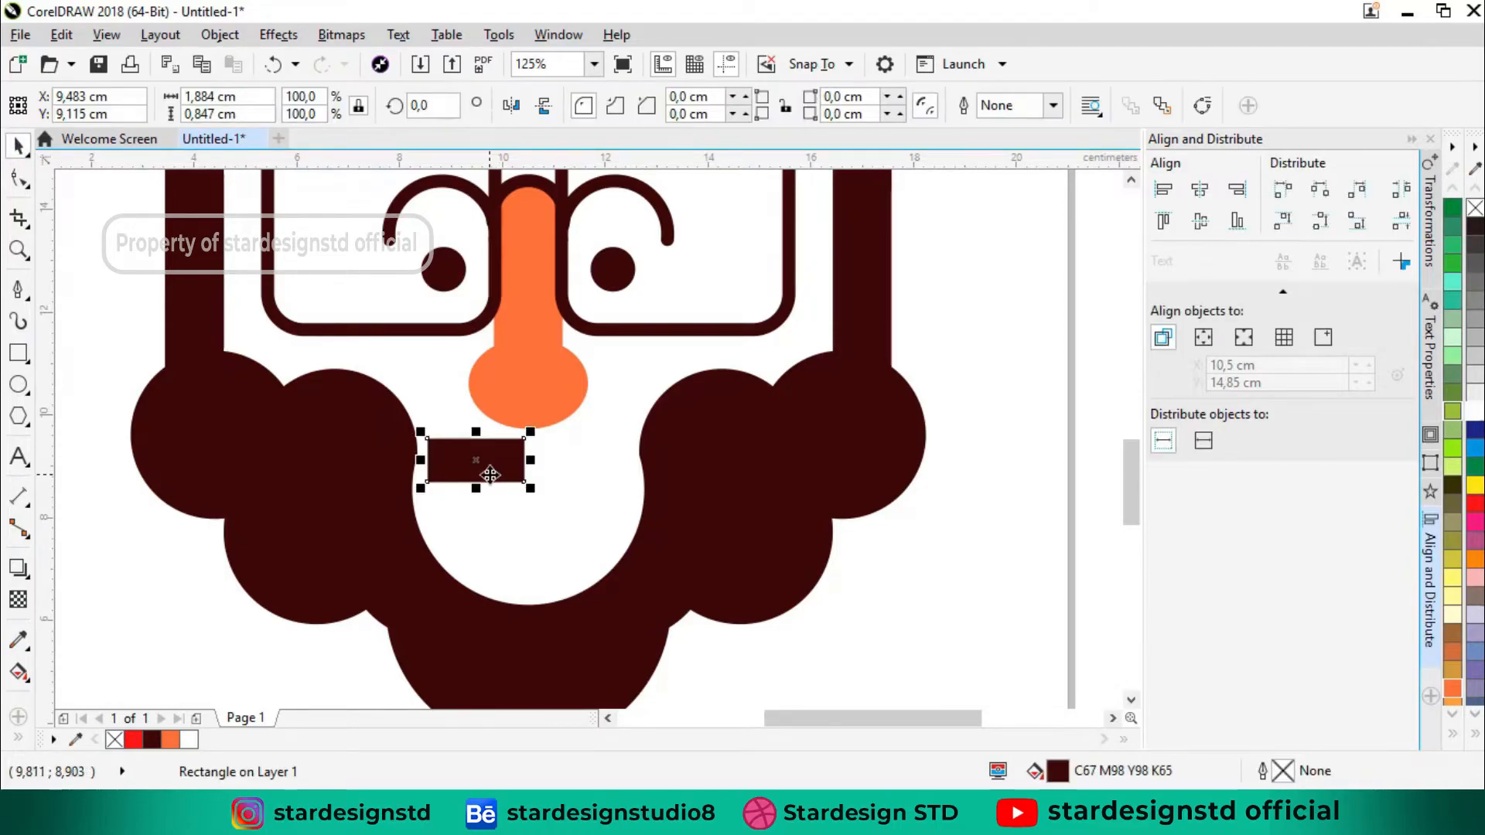
Step: Round the rectangle's corners to about 0.32 cm and move it against the left edge of the mouth opening
{"action": "left_click", "coordinate": [20, 178]}
{"action": "scroll", "coordinate": [470, 484], "scroll_direction": "up", "scroll_amount": 2}
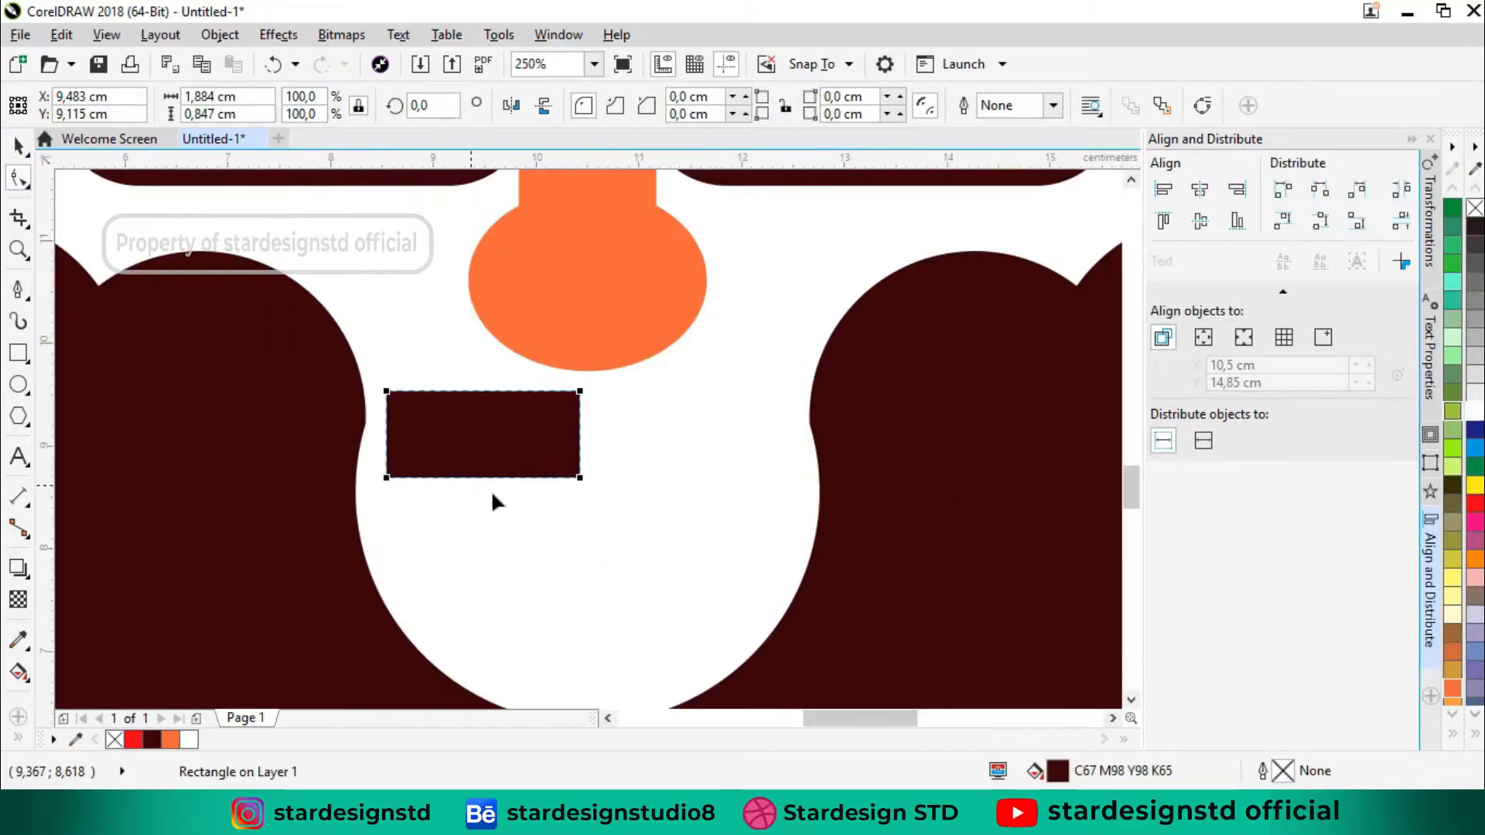
{"action": "left_click_drag", "start_coordinate": [581, 478], "coordinate": [545, 487]}
{"action": "left_click", "coordinate": [17, 145]}
{"action": "left_click", "coordinate": [406, 364]}
{"action": "left_click_drag", "start_coordinate": [457, 438], "coordinate": [442, 433]}
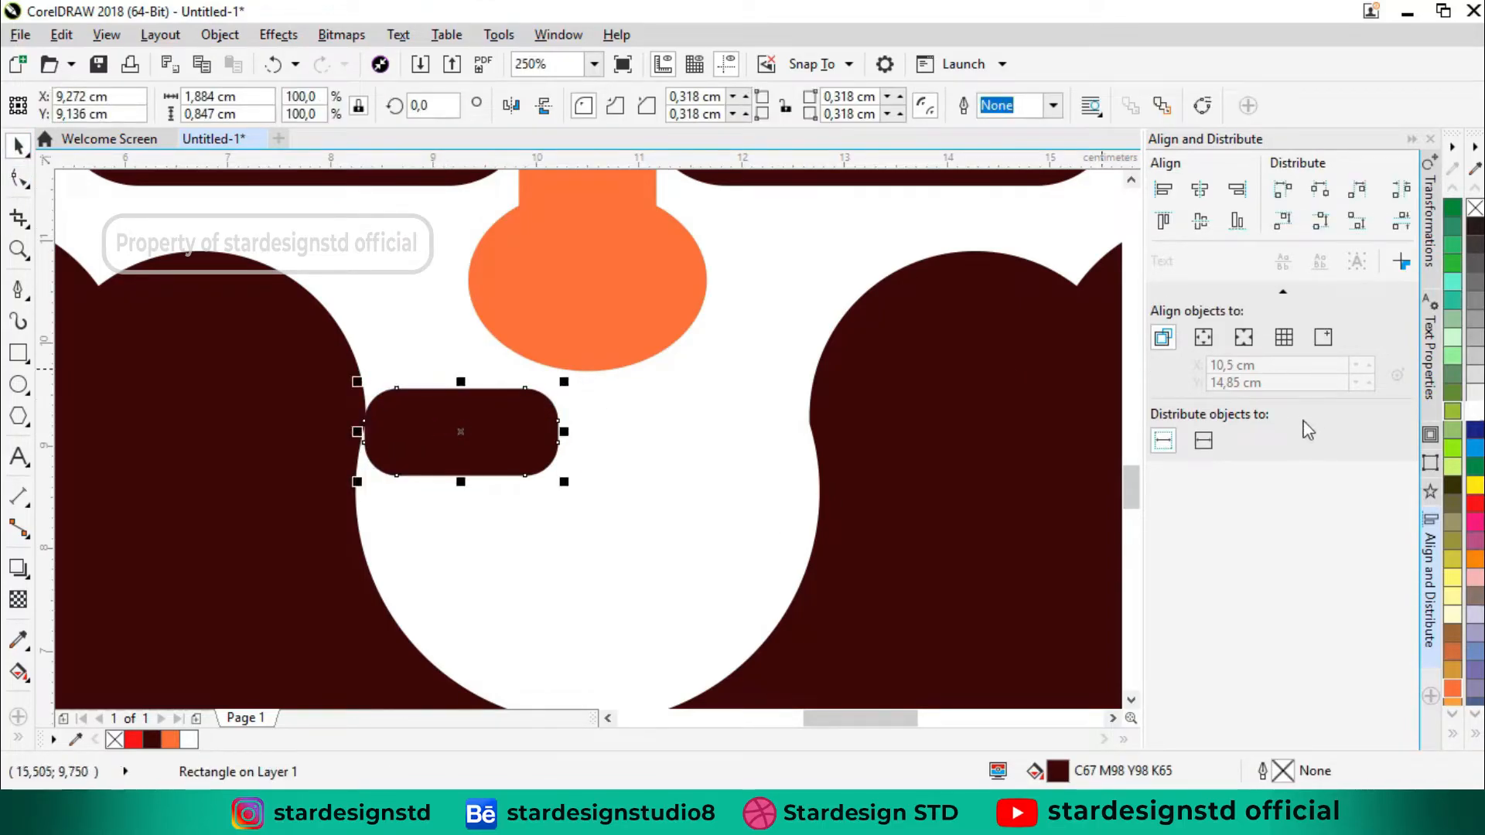
Step: Place one copy of the rounded rectangle directly to its right and enlarge both together to about 4.33 × 0.97 cm
{"action": "left_click", "coordinate": [1431, 228]}
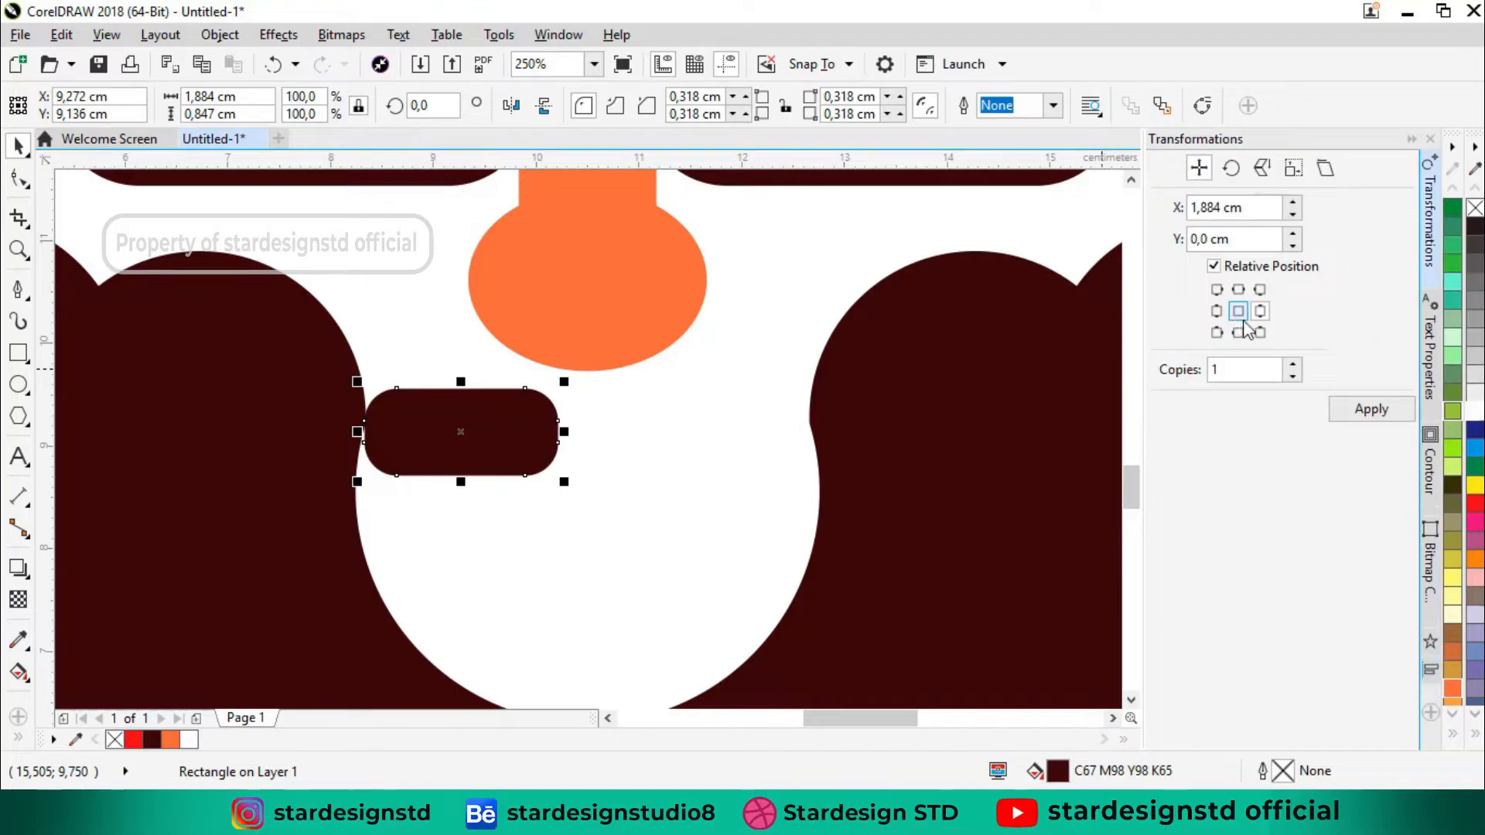
{"action": "left_click", "coordinate": [1238, 332]}
{"action": "left_click", "coordinate": [1260, 310]}
{"action": "left_click", "coordinate": [1371, 409]}
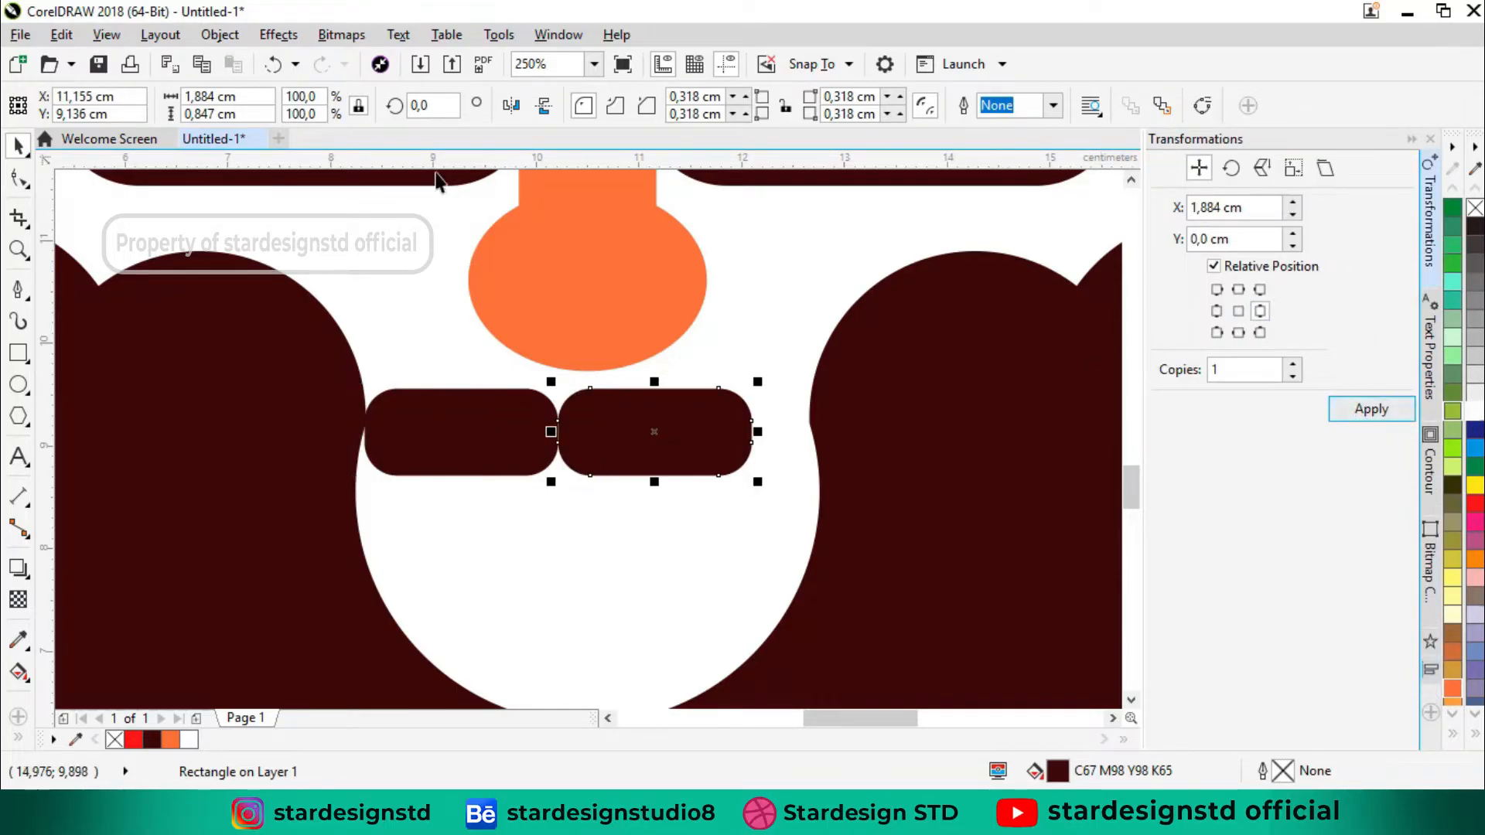
{"action": "left_click", "coordinate": [479, 410], "text": "shift"}
{"action": "left_click_drag", "start_coordinate": [758, 382], "coordinate": [816, 363]}
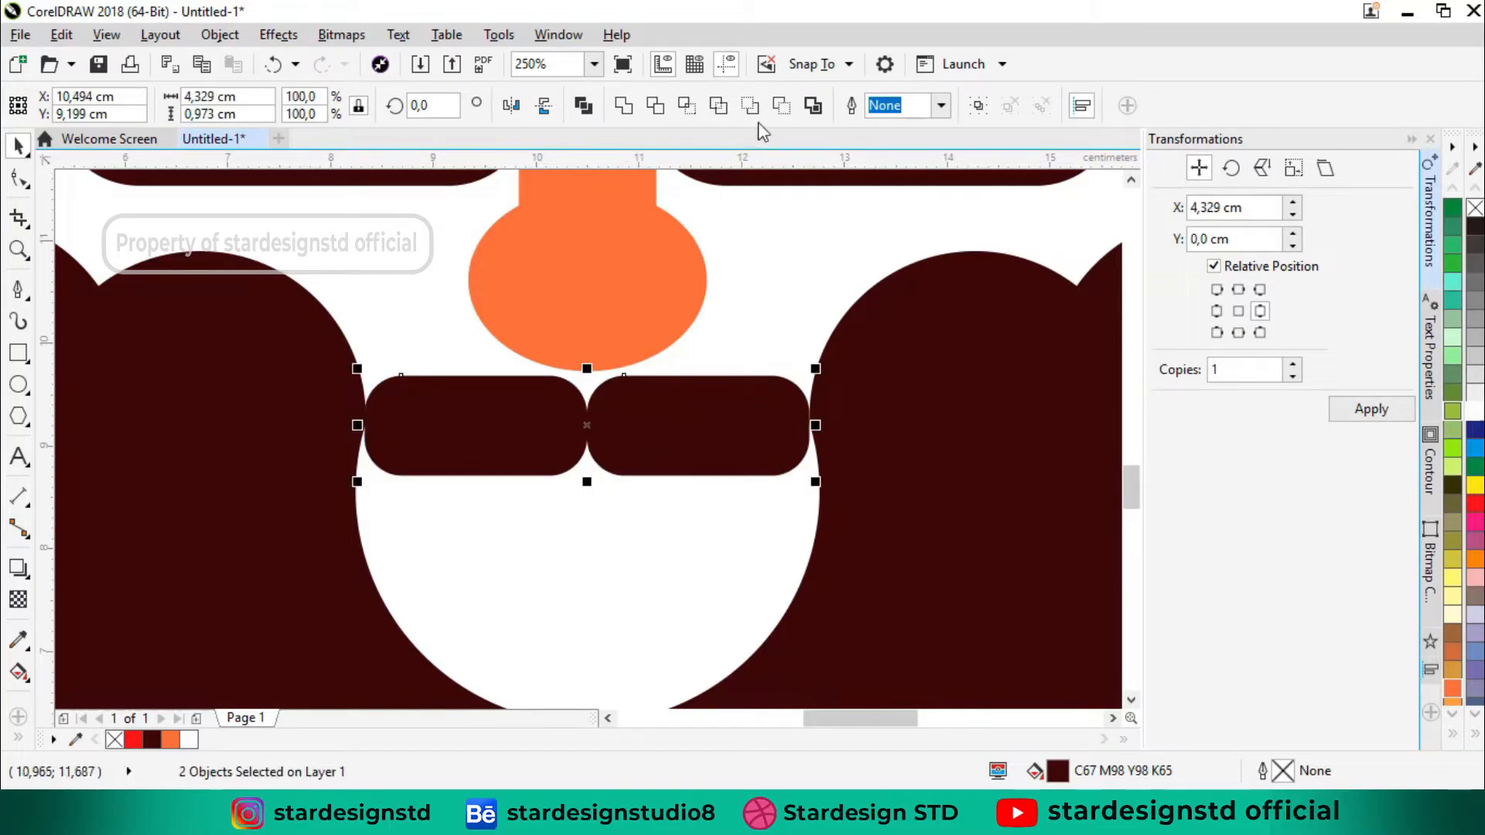
Step: Group the two mustache halves and center them horizontally with the glasses-and-nose group
{"action": "left_click", "coordinate": [977, 106]}
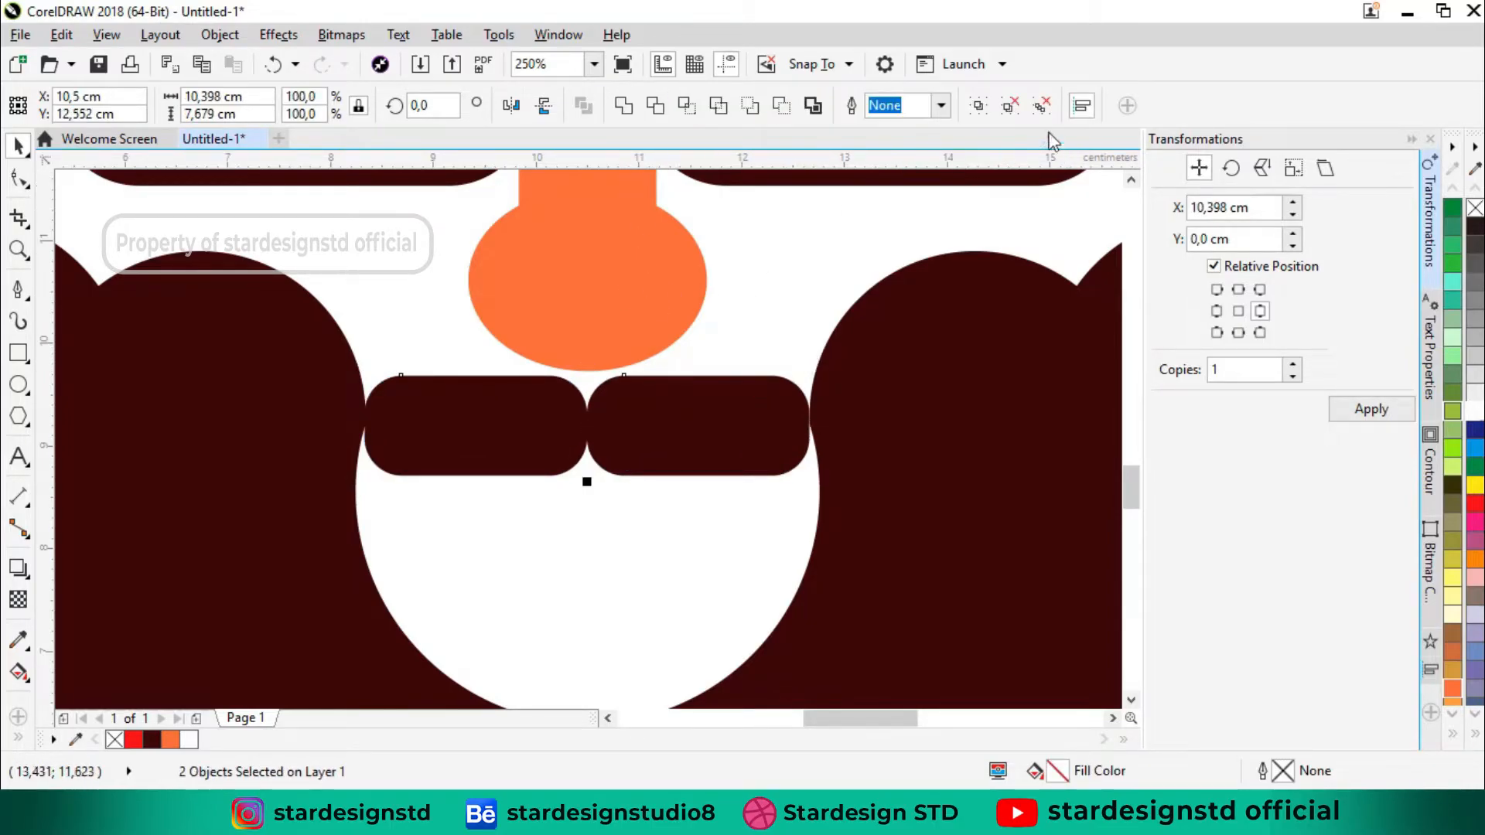
{"action": "left_click", "coordinate": [1081, 106]}
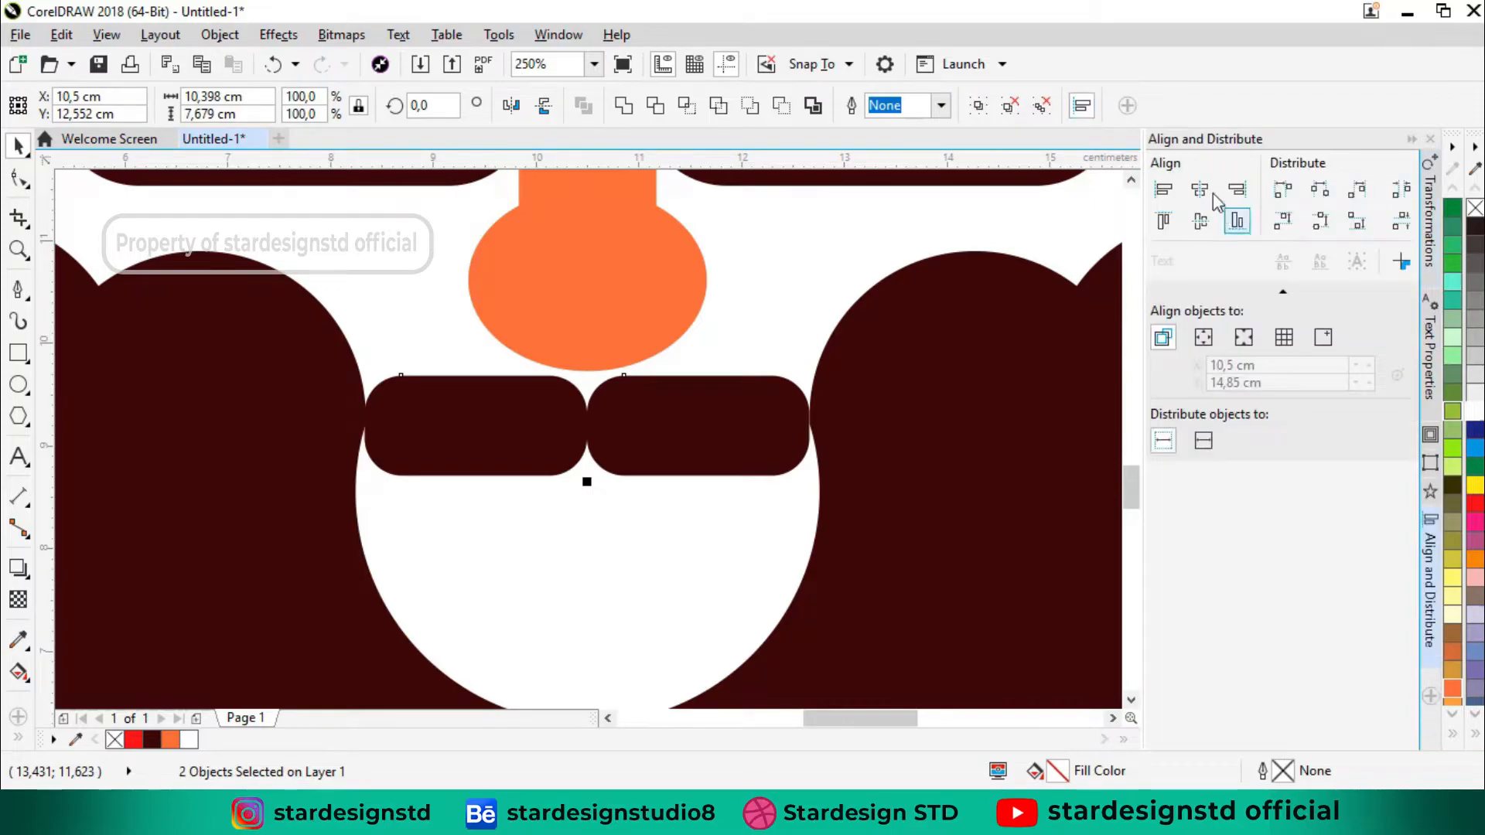
{"action": "left_click", "coordinate": [798, 286]}
{"action": "scroll", "coordinate": [554, 447], "scroll_direction": "down", "scroll_amount": 3}
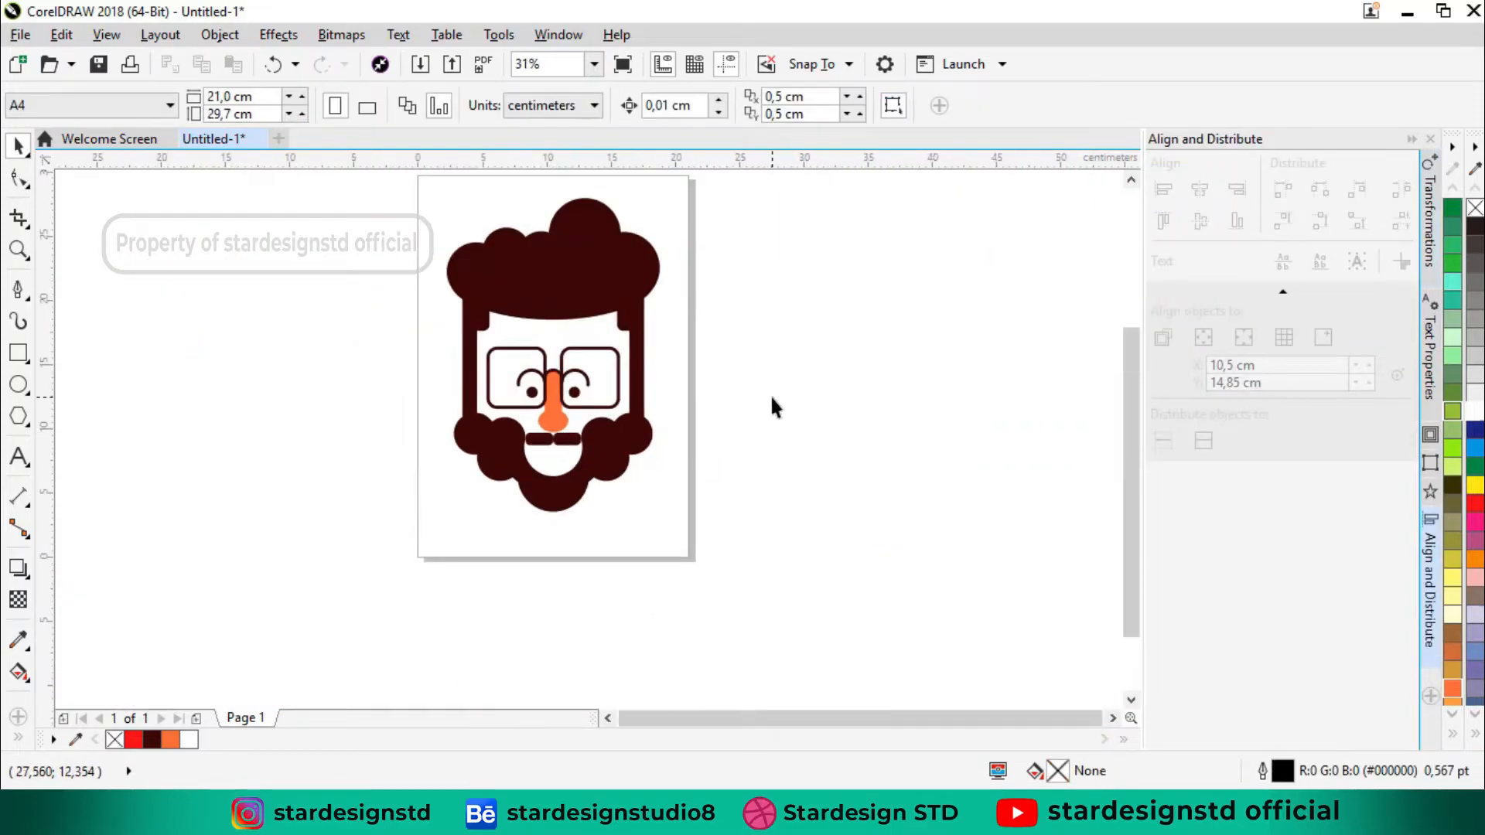
Step: Draw a rectangle about 3.18 × 1.48 cm overlapping the mustache's lower edge and round its corners to about 0.41 cm
{"action": "scroll", "coordinate": [553, 451], "scroll_direction": "up", "scroll_amount": 4}
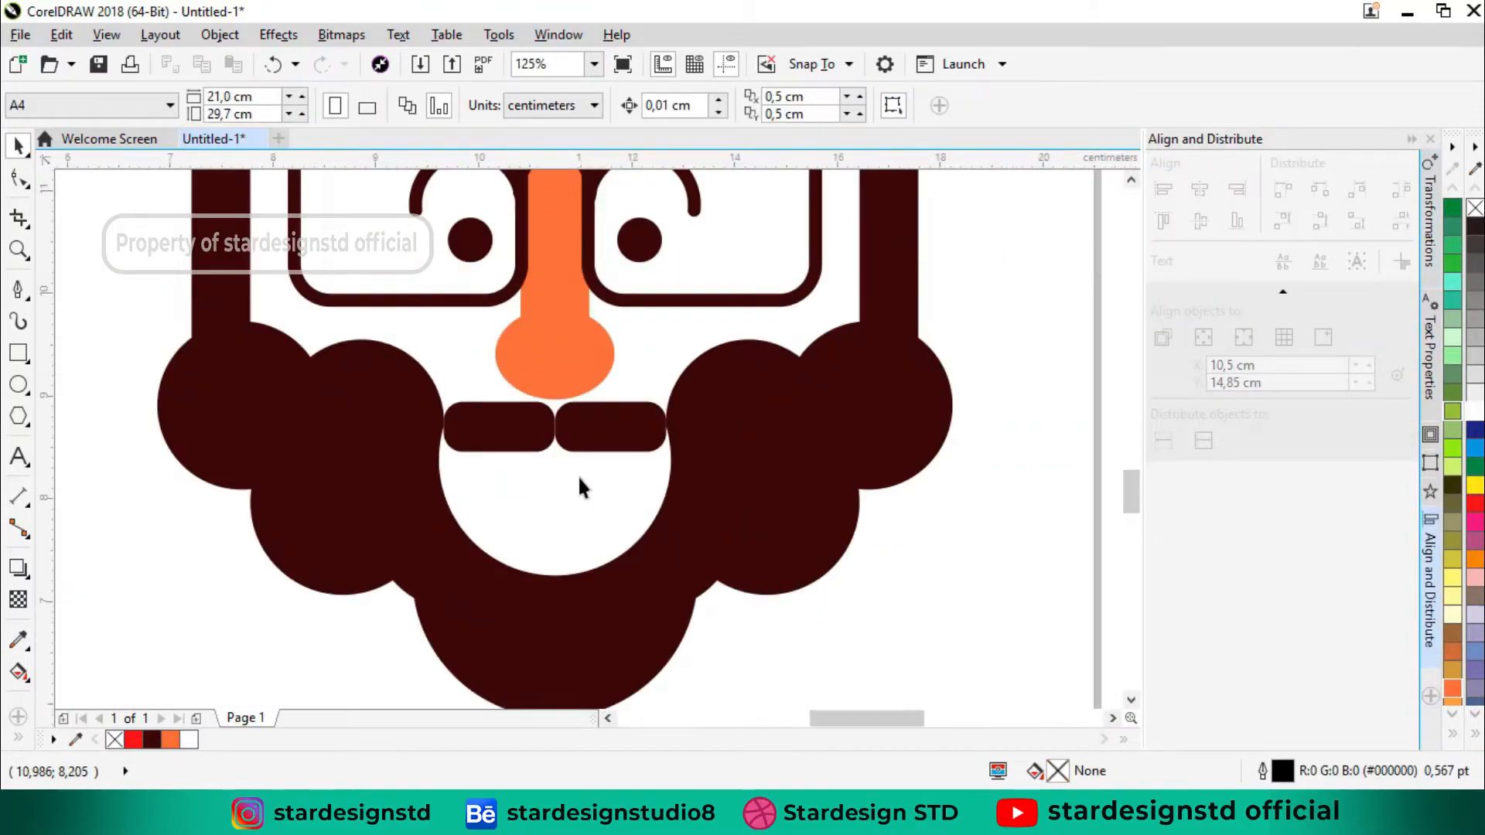
{"action": "scroll", "coordinate": [583, 484], "scroll_direction": "up", "scroll_amount": 2}
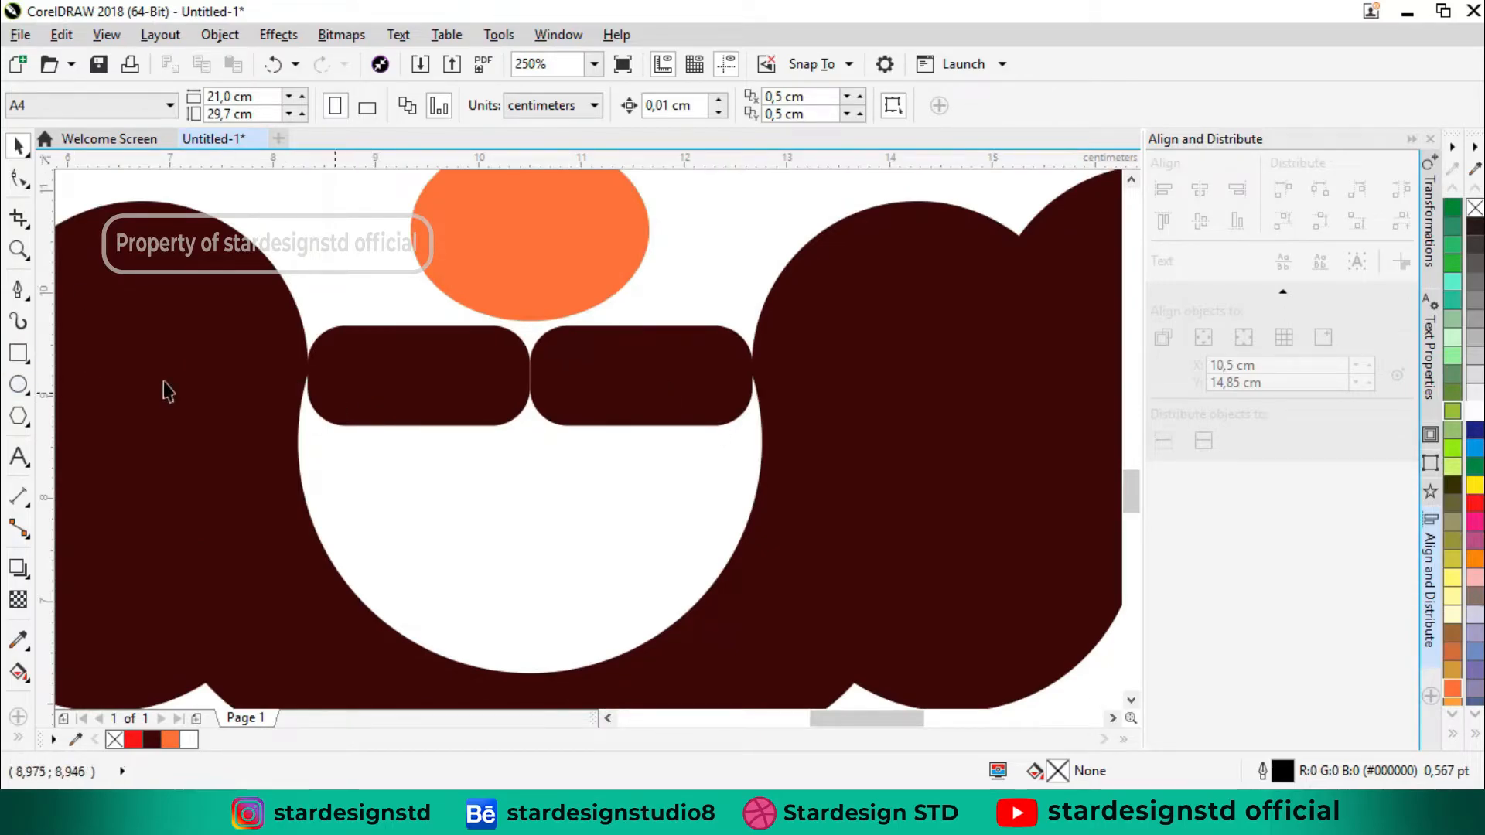
{"action": "left_click", "coordinate": [23, 355]}
{"action": "left_click_drag", "start_coordinate": [368, 396], "coordinate": [694, 549]}
{"action": "left_click", "coordinate": [18, 179]}
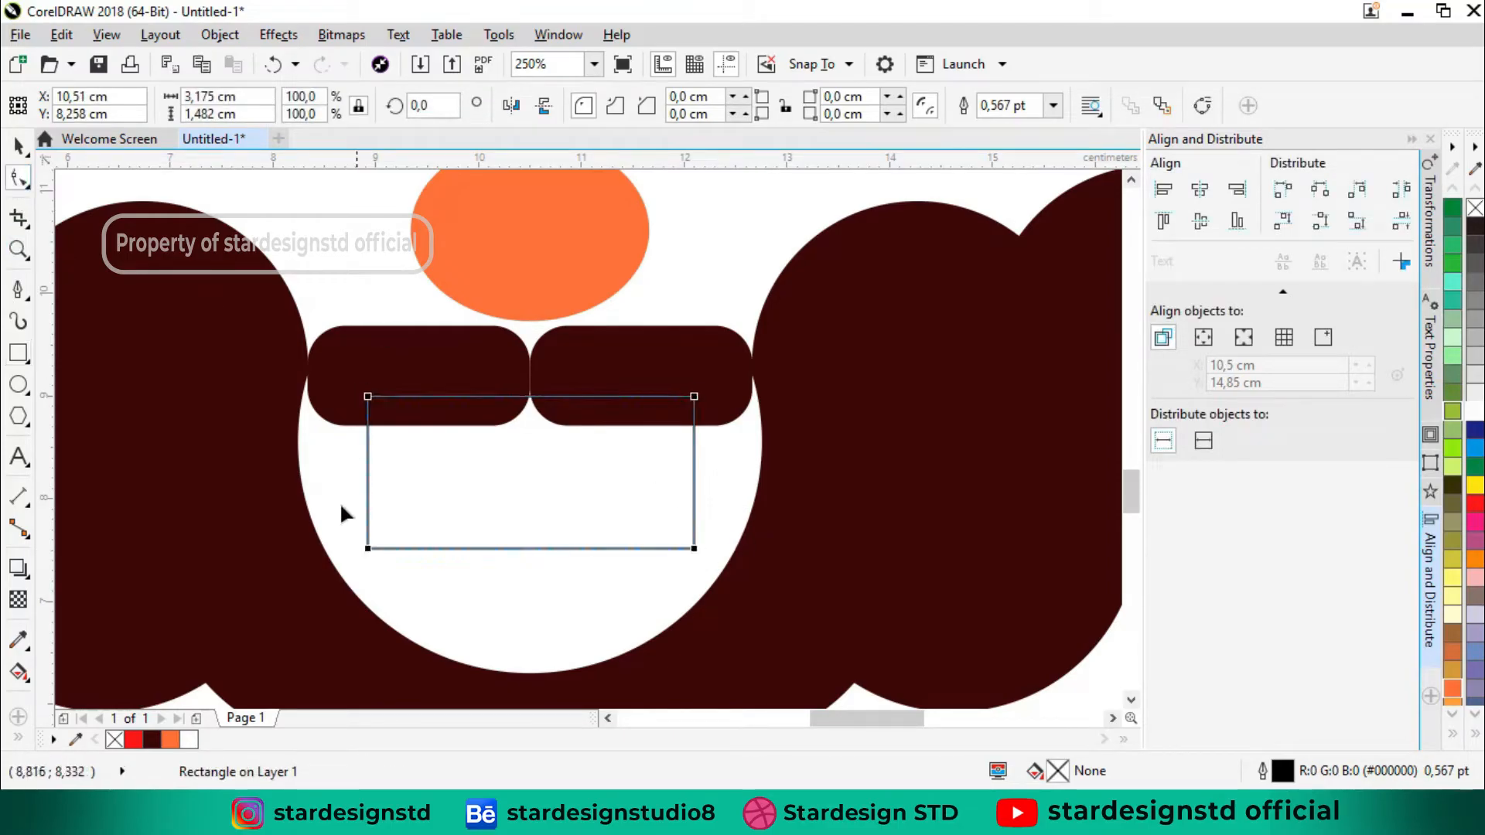
{"action": "left_click_drag", "start_coordinate": [380, 554], "coordinate": [410, 569]}
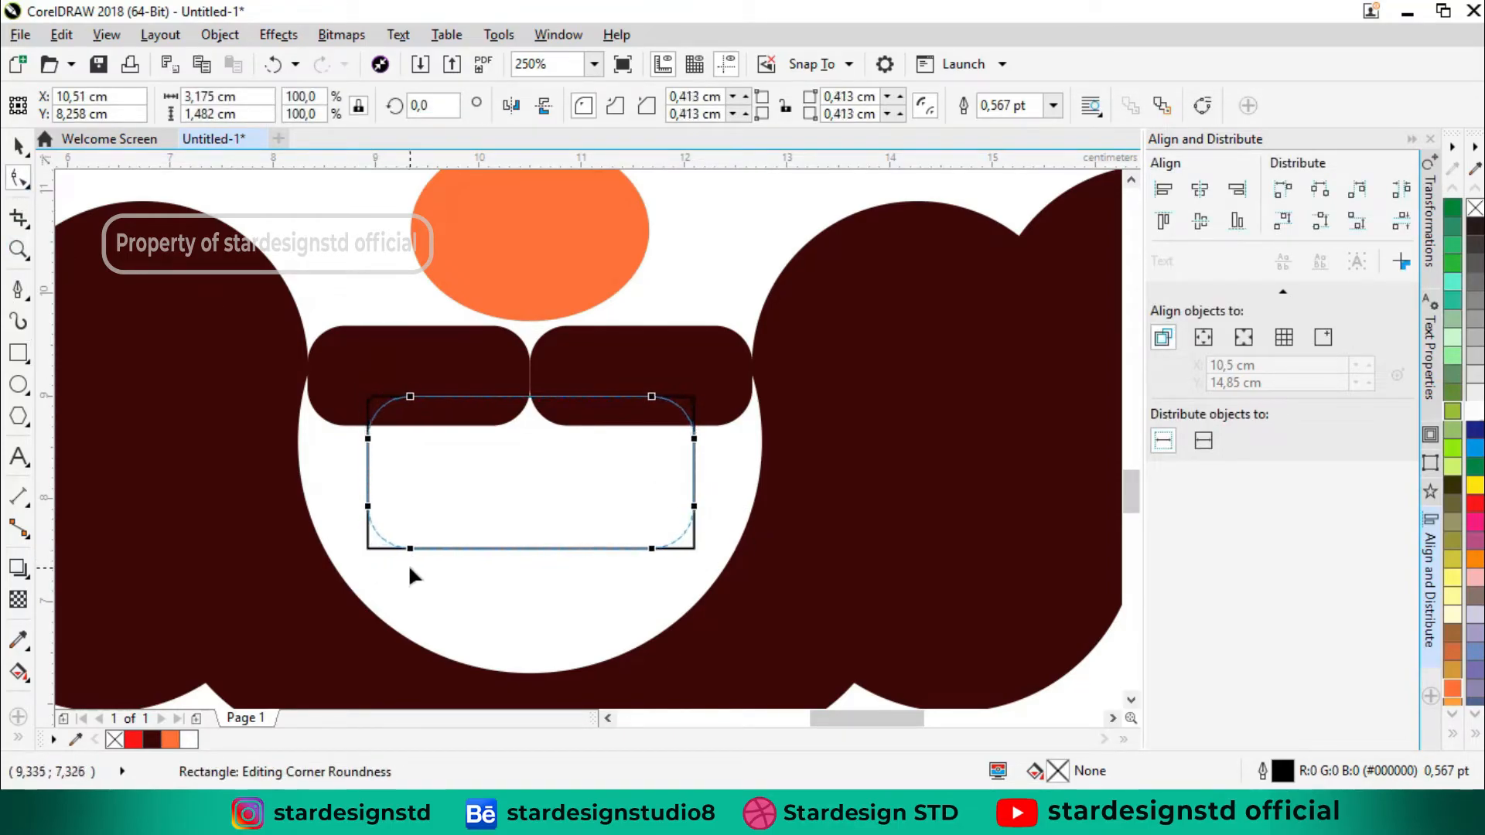
{"action": "left_click", "coordinate": [24, 150]}
{"action": "left_click", "coordinate": [331, 263]}
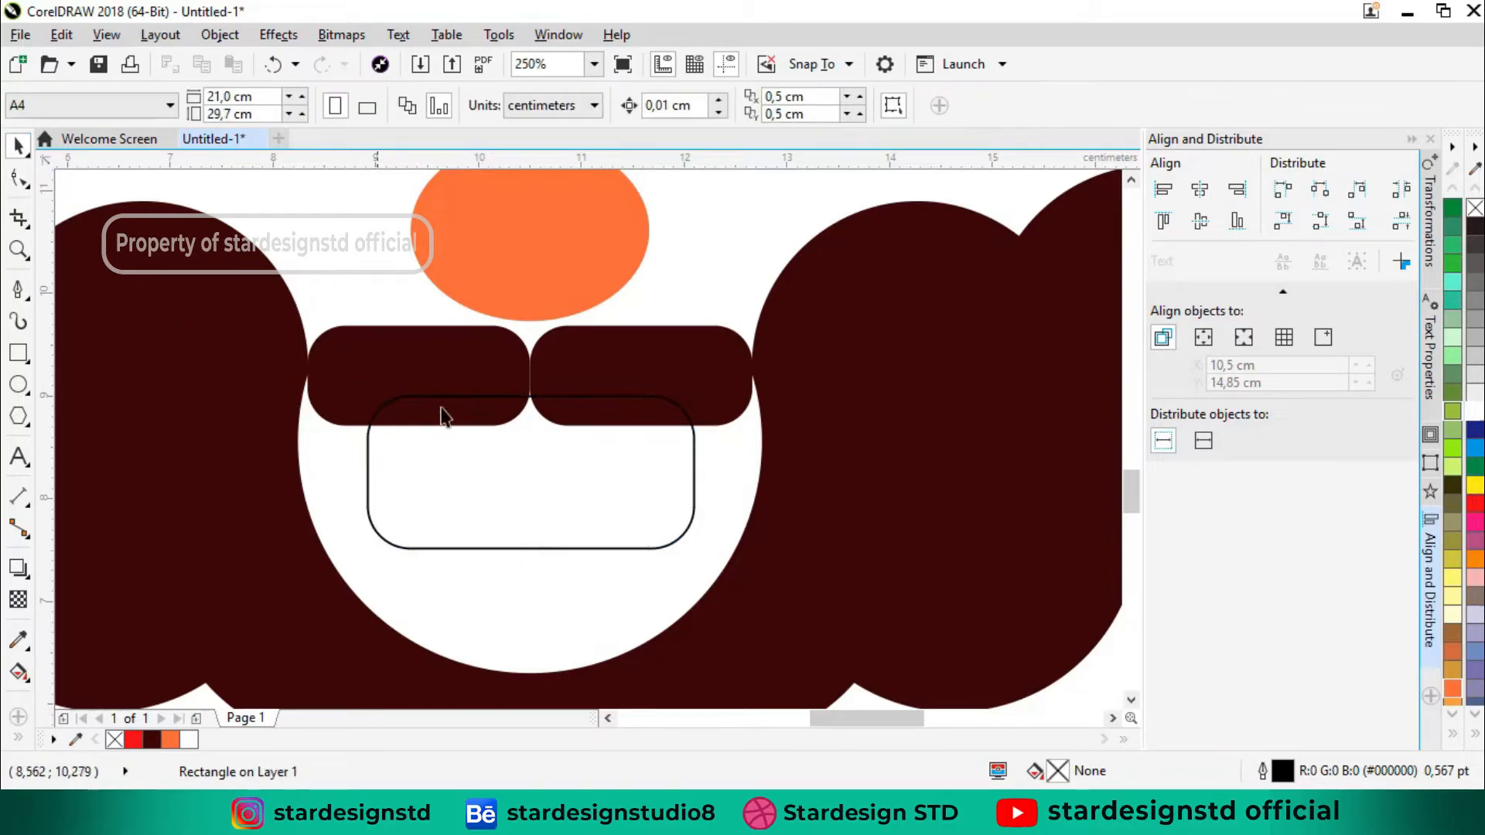
Step: Copy and paste the rounded rectangle below the mustache, shift the copy slightly upward and enlarge it to about 3.39 × 1.58 cm
{"action": "left_click", "coordinate": [479, 476]}
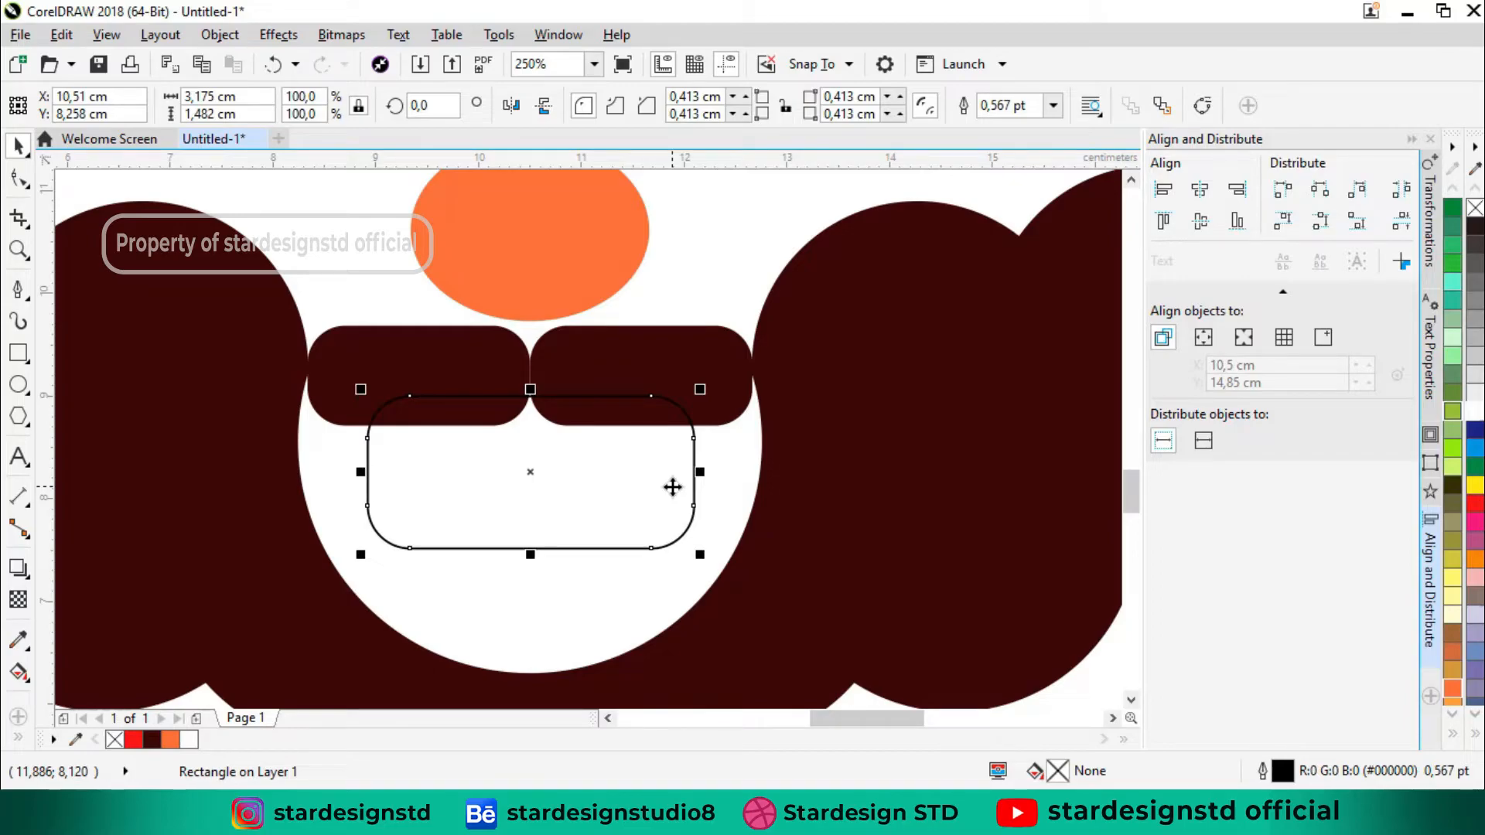
{"action": "left_click", "coordinate": [392, 275]}
{"action": "left_click", "coordinate": [425, 443]}
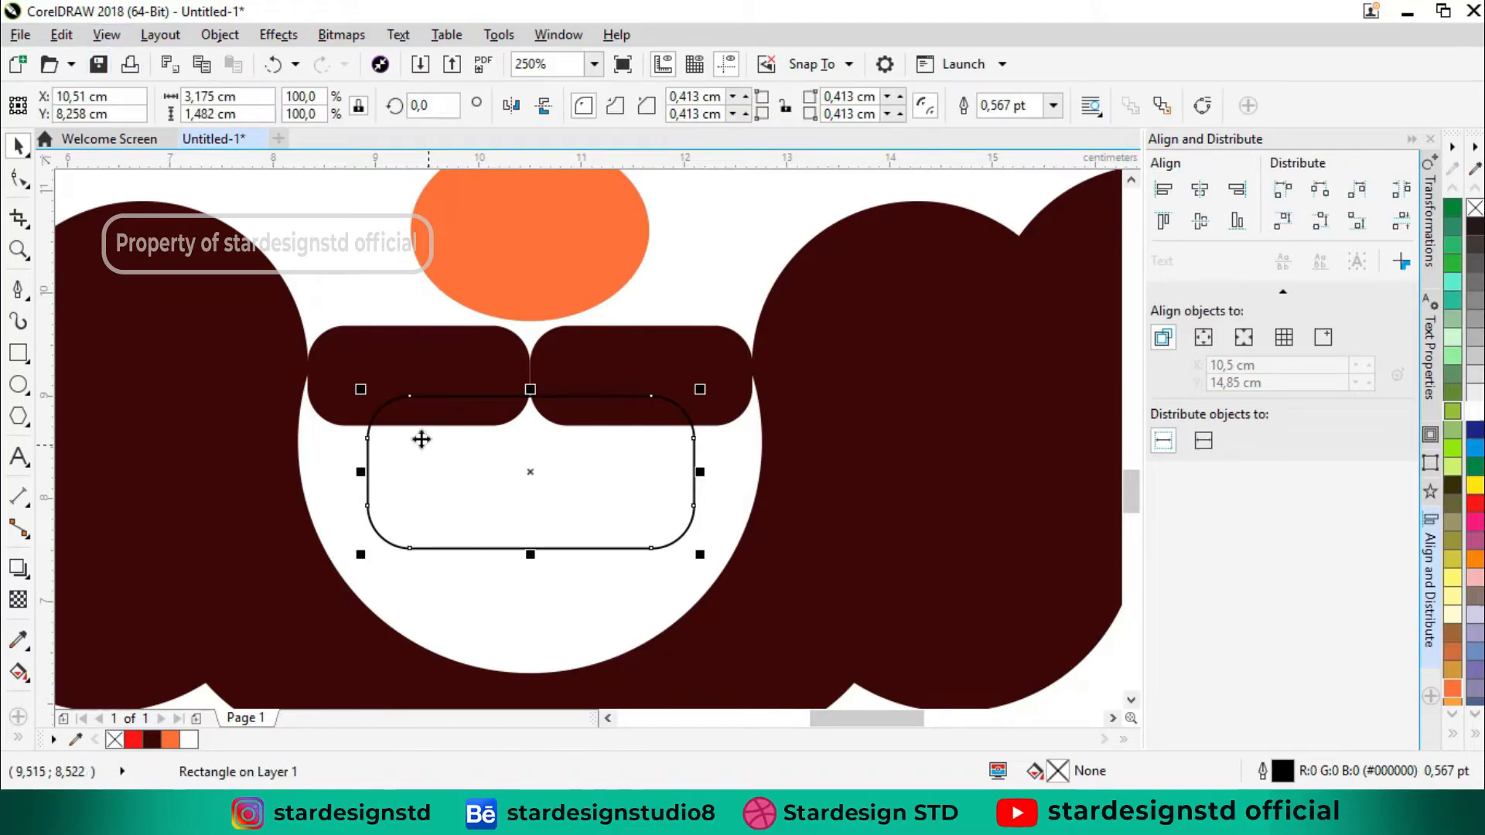
{"action": "left_click", "coordinate": [62, 34]}
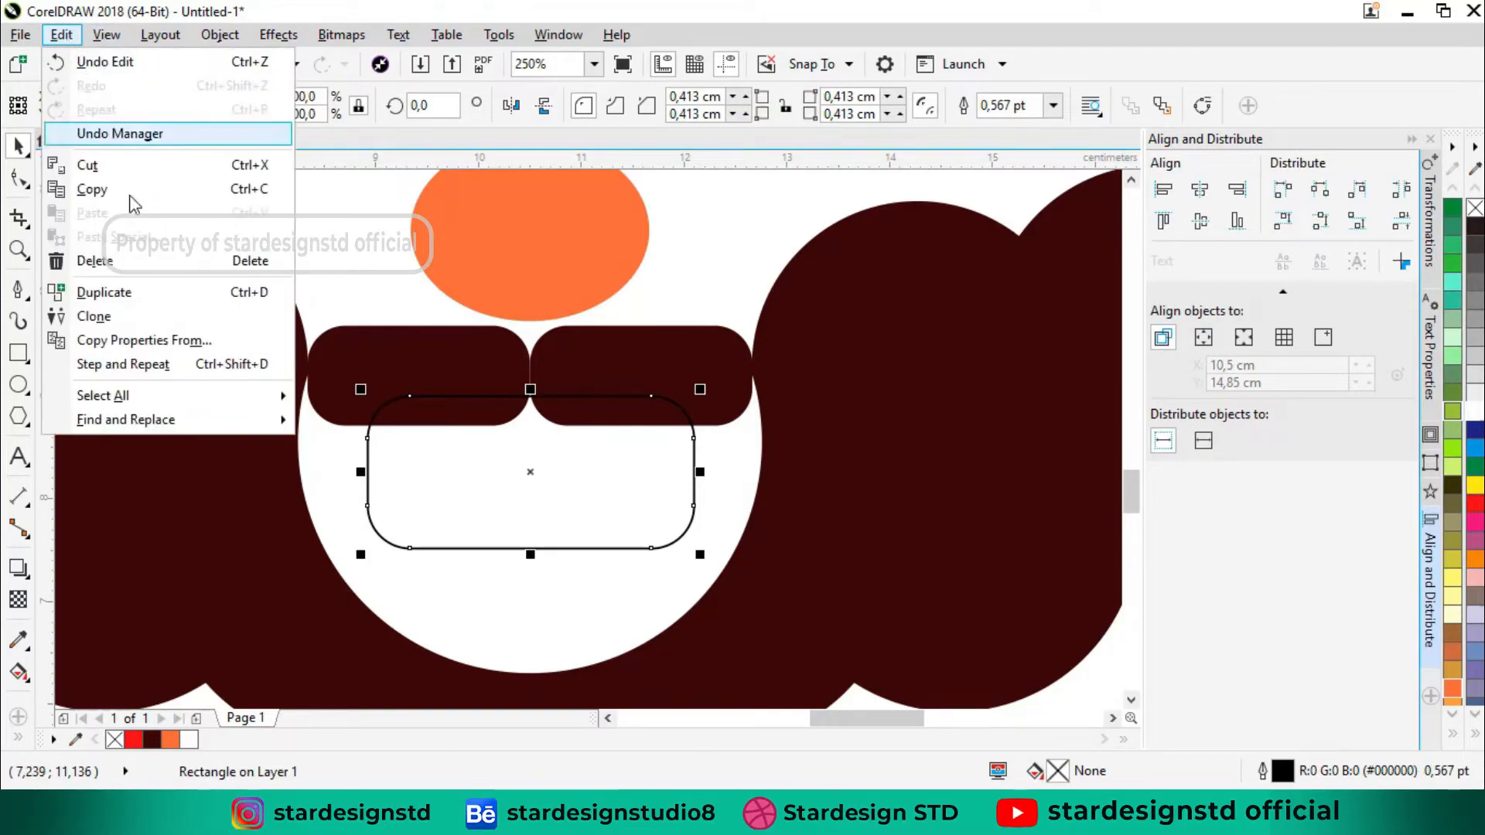
{"action": "left_click", "coordinate": [91, 189]}
{"action": "left_click", "coordinate": [70, 38]}
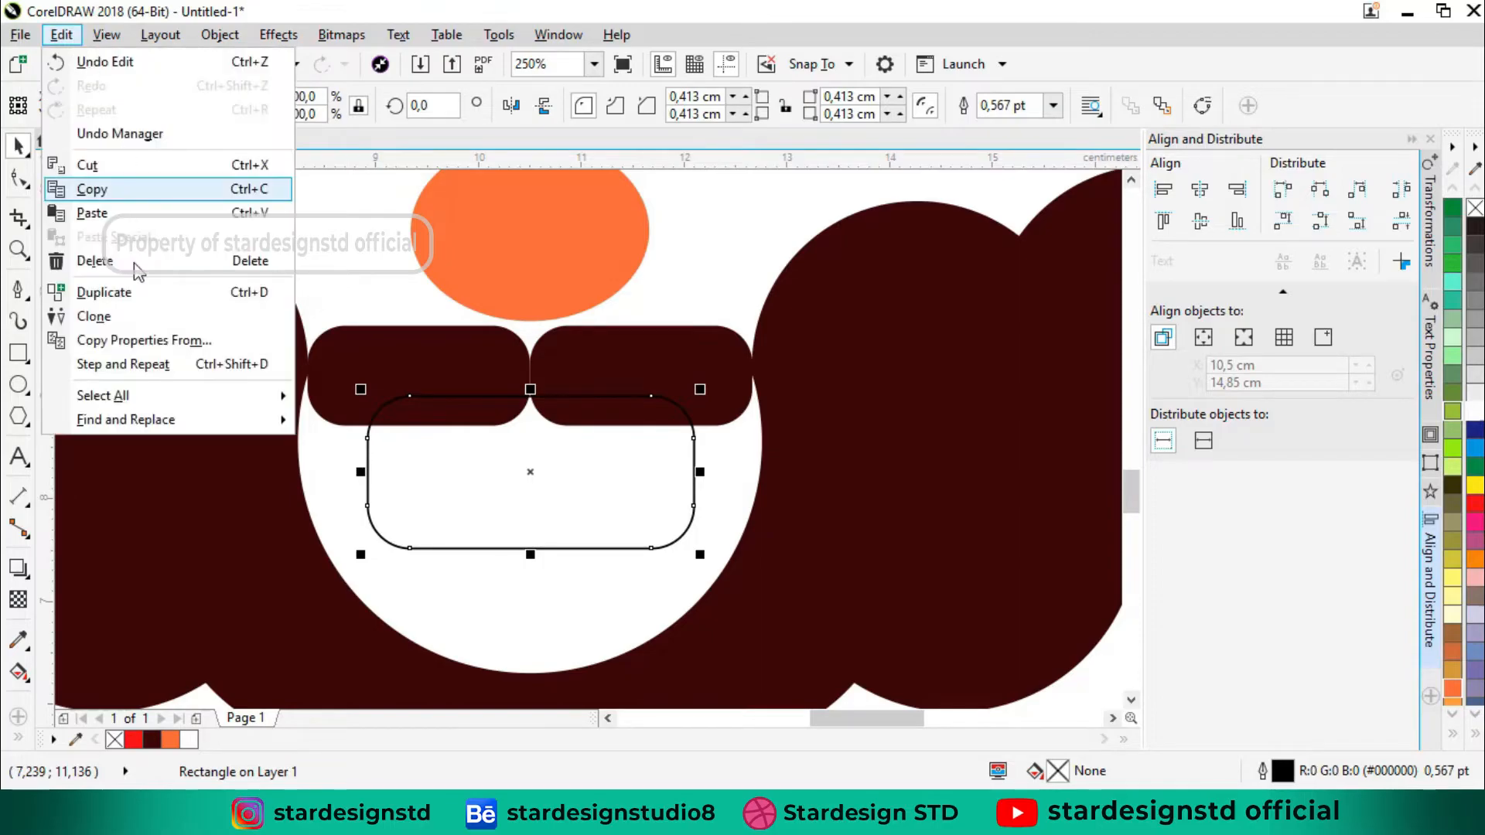
{"action": "left_click", "coordinate": [124, 212]}
{"action": "left_click_drag", "start_coordinate": [552, 484], "coordinate": [552, 442]}
{"action": "left_click_drag", "start_coordinate": [701, 510], "coordinate": [709, 520]}
Step: Nudge the enlarged copy upward until its top edge is level with the top of the mustache
{"action": "key", "text": "Up"}
{"action": "key", "text": "Up"}
{"action": "key", "text": "Up"}
{"action": "key", "text": "Up"}
{"action": "key", "text": "Up"}
{"action": "key", "text": "Up"}
{"action": "key", "text": "Up"}
{"action": "key", "text": "Up"}
{"action": "key", "text": "Up"}
{"action": "key", "text": "Up"}
{"action": "key", "text": "Up"}
{"action": "key", "text": "Up"}
{"action": "key", "text": "Up"}
{"action": "key", "text": "Up"}
{"action": "key", "text": "Up"}
{"action": "key", "text": "Up"}
{"action": "key", "text": "Up"}
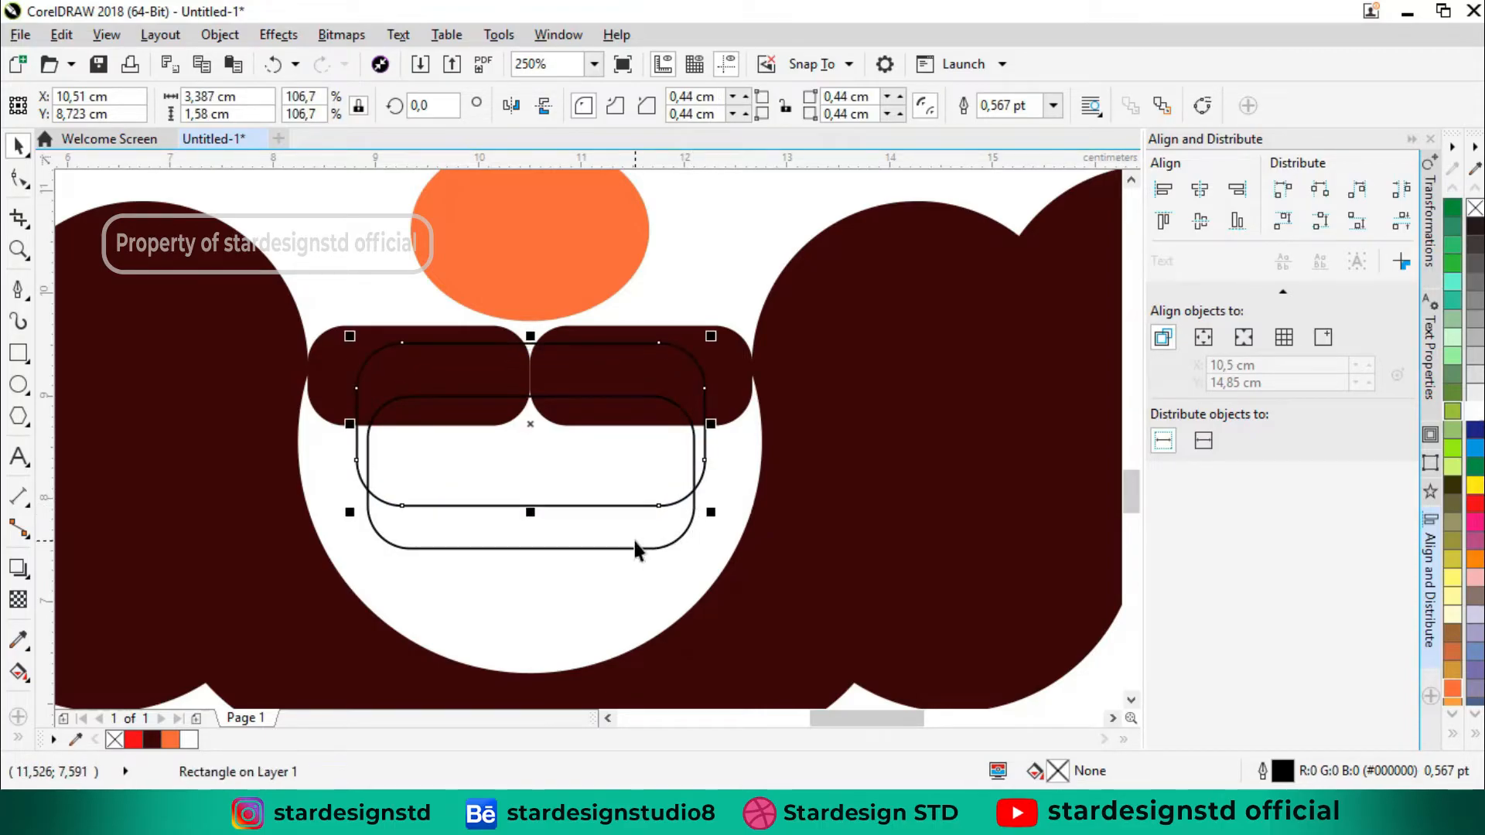
Step: Trim the original rounded rectangle with the enlarged copy and delete the copy, keeping only the lower mouth strip
{"action": "left_click", "coordinate": [634, 546], "text": "shift"}
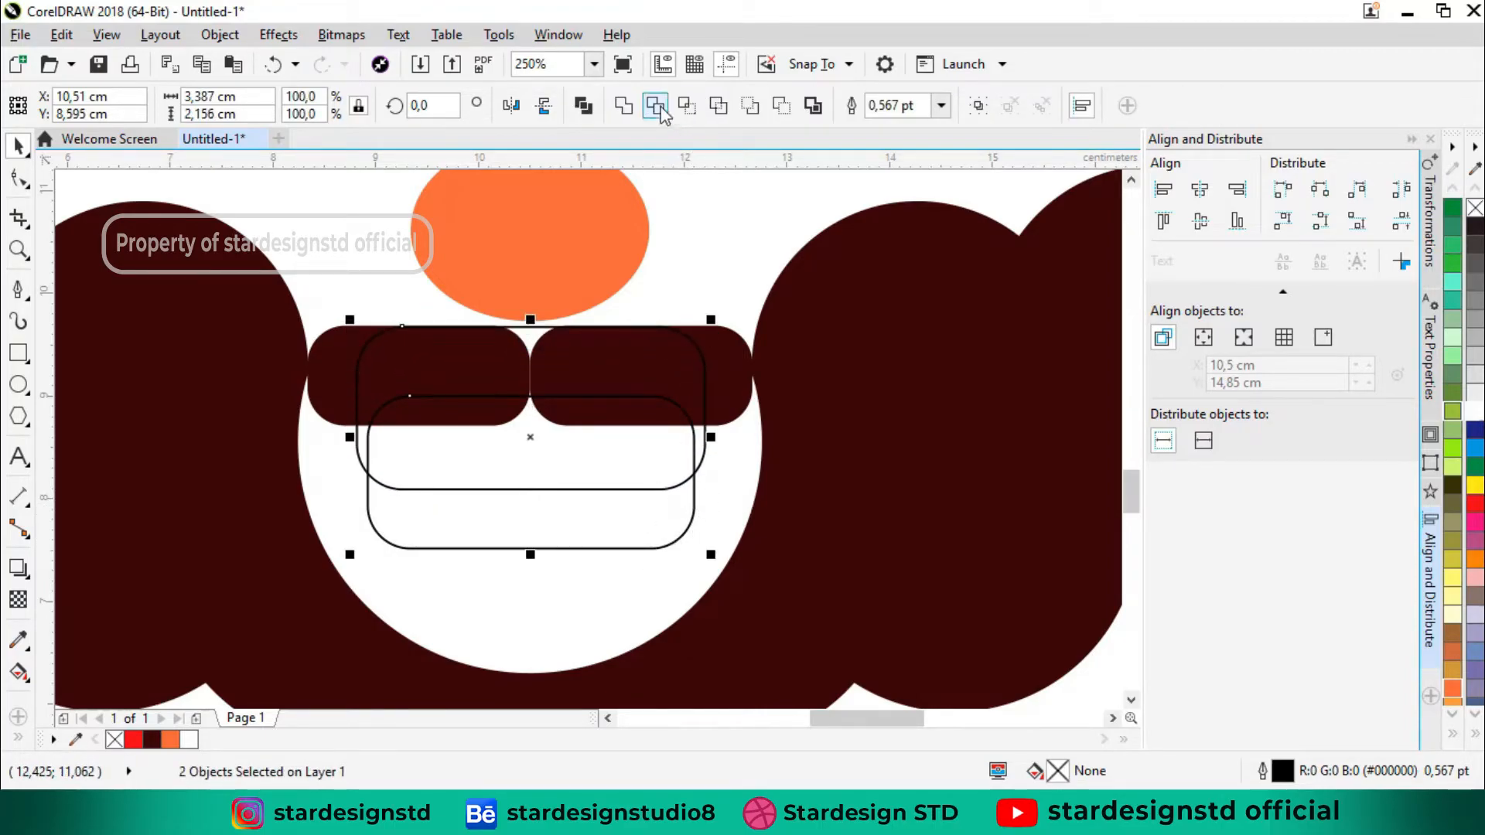
{"action": "left_click", "coordinate": [658, 107]}
{"action": "left_click", "coordinate": [703, 472]}
{"action": "key", "text": "Delete"}
Step: Fill the mouth shape with Autumn Orange and remove its outline
{"action": "left_click", "coordinate": [662, 498]}
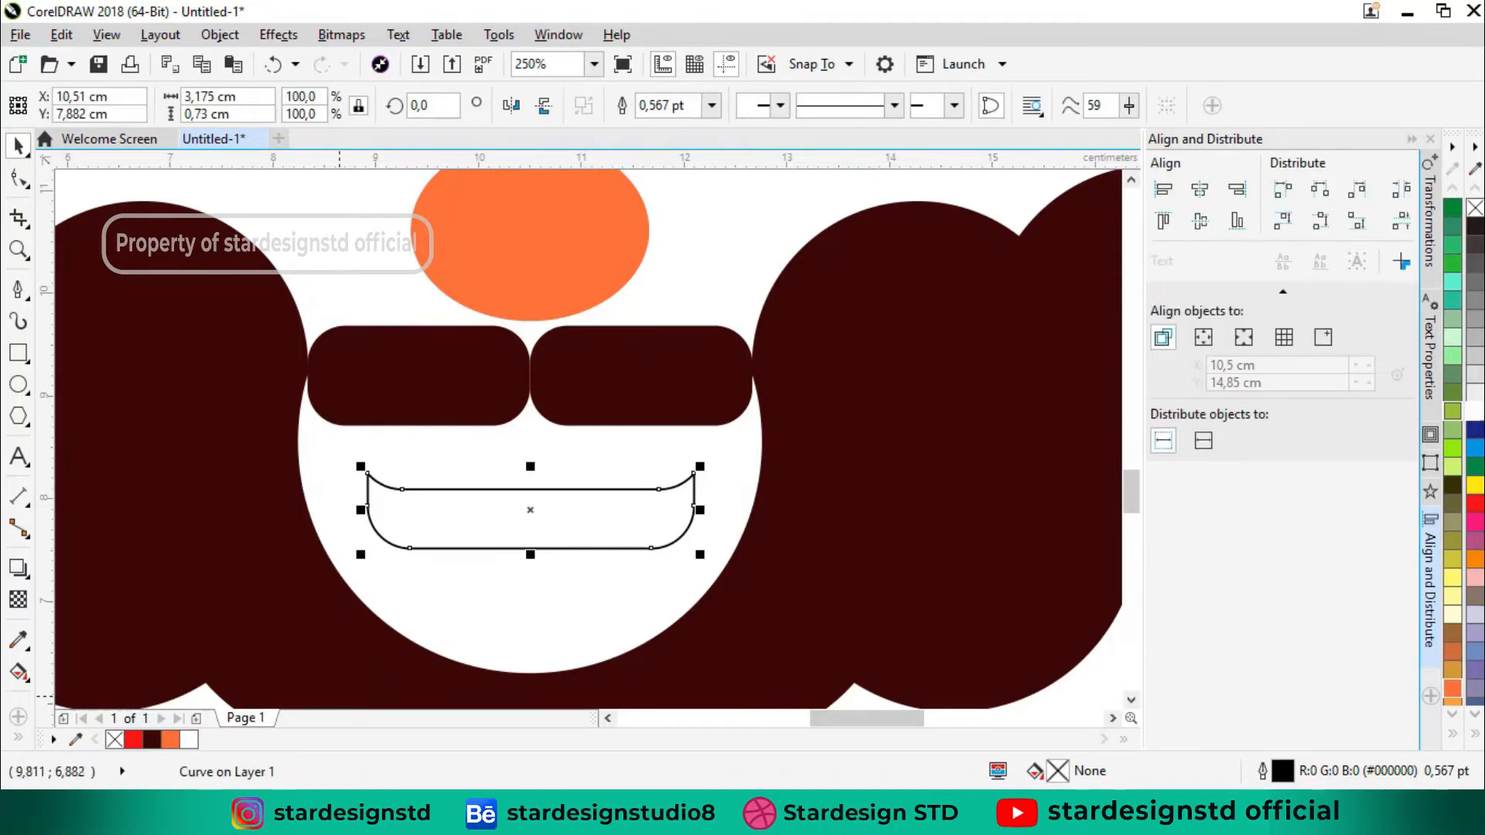
{"action": "left_click", "coordinate": [170, 740]}
{"action": "right_click", "coordinate": [114, 739]}
{"action": "key", "text": "Escape"}
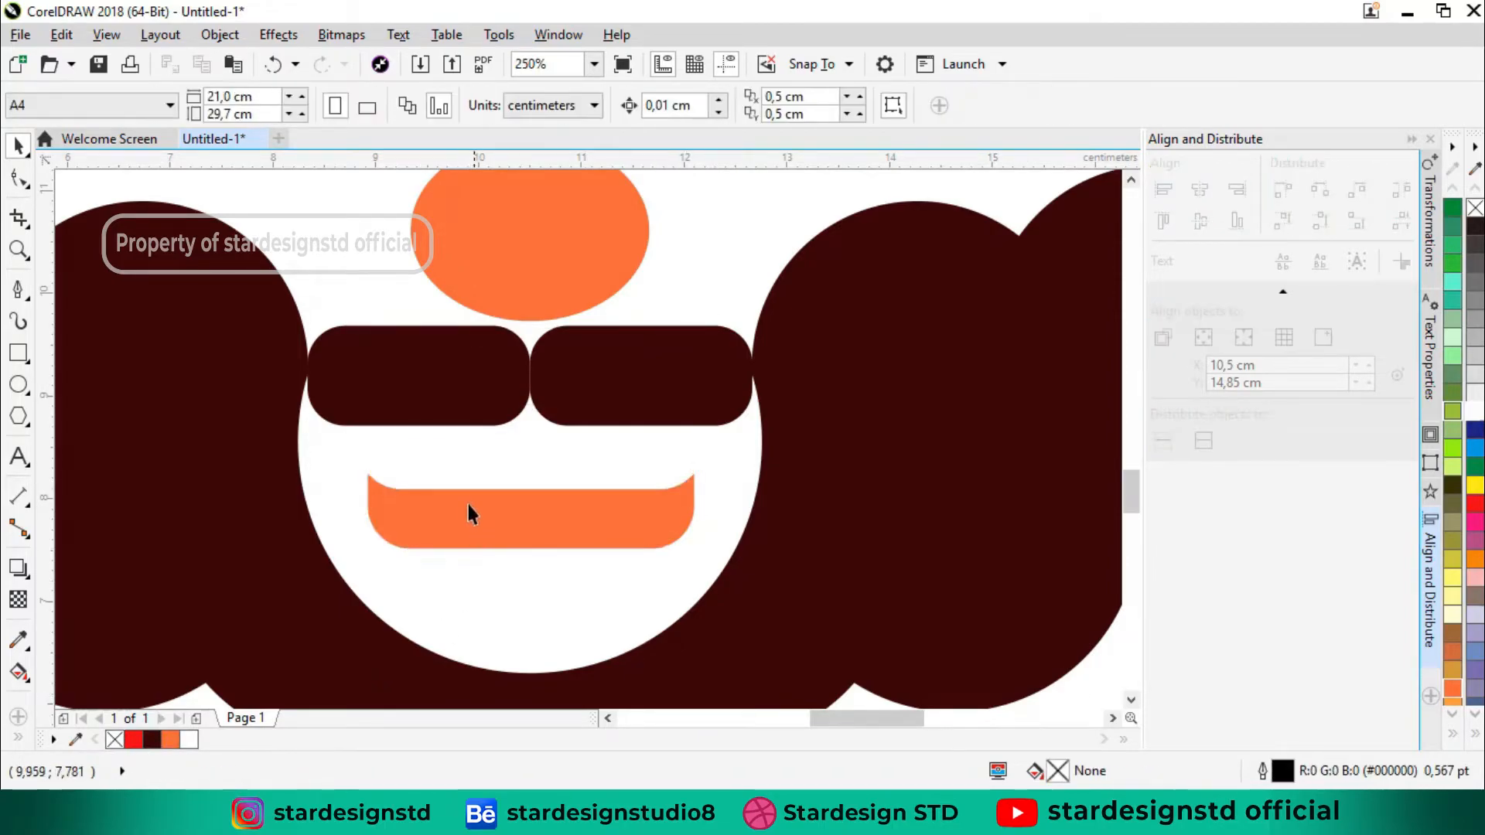
Step: Center the orange mouth horizontally with the glasses-and-nose group
{"action": "left_click", "coordinate": [464, 539]}
{"action": "left_click", "coordinate": [540, 288], "text": "shift"}
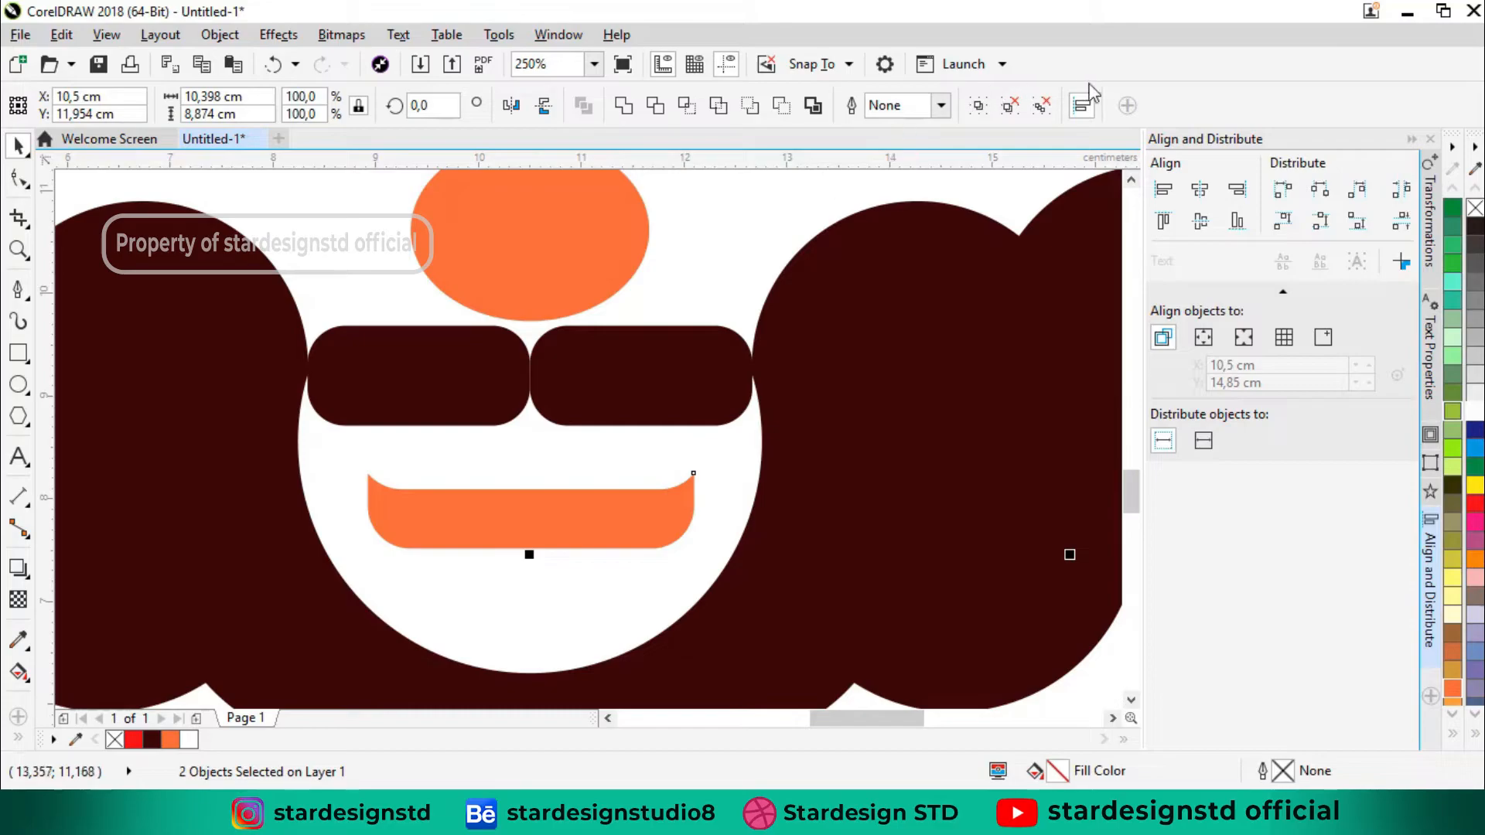
{"action": "left_click", "coordinate": [1199, 193]}
{"action": "left_click", "coordinate": [634, 296]}
Step: Scale the orange mouth down slightly about its center
{"action": "scroll", "coordinate": [478, 402], "scroll_direction": "down", "scroll_amount": 3}
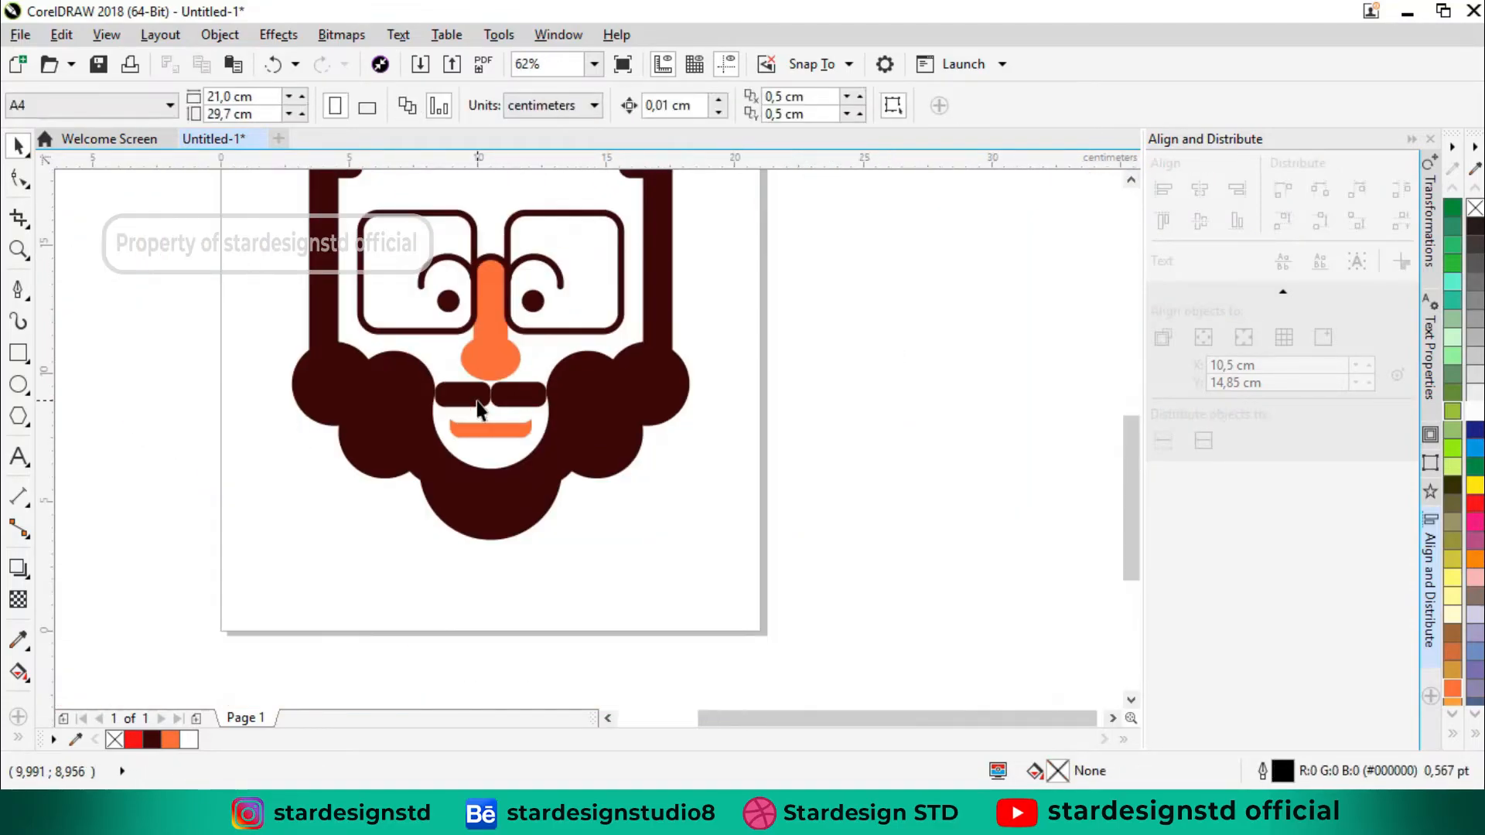
{"action": "scroll", "coordinate": [564, 433], "scroll_direction": "up", "scroll_amount": 3}
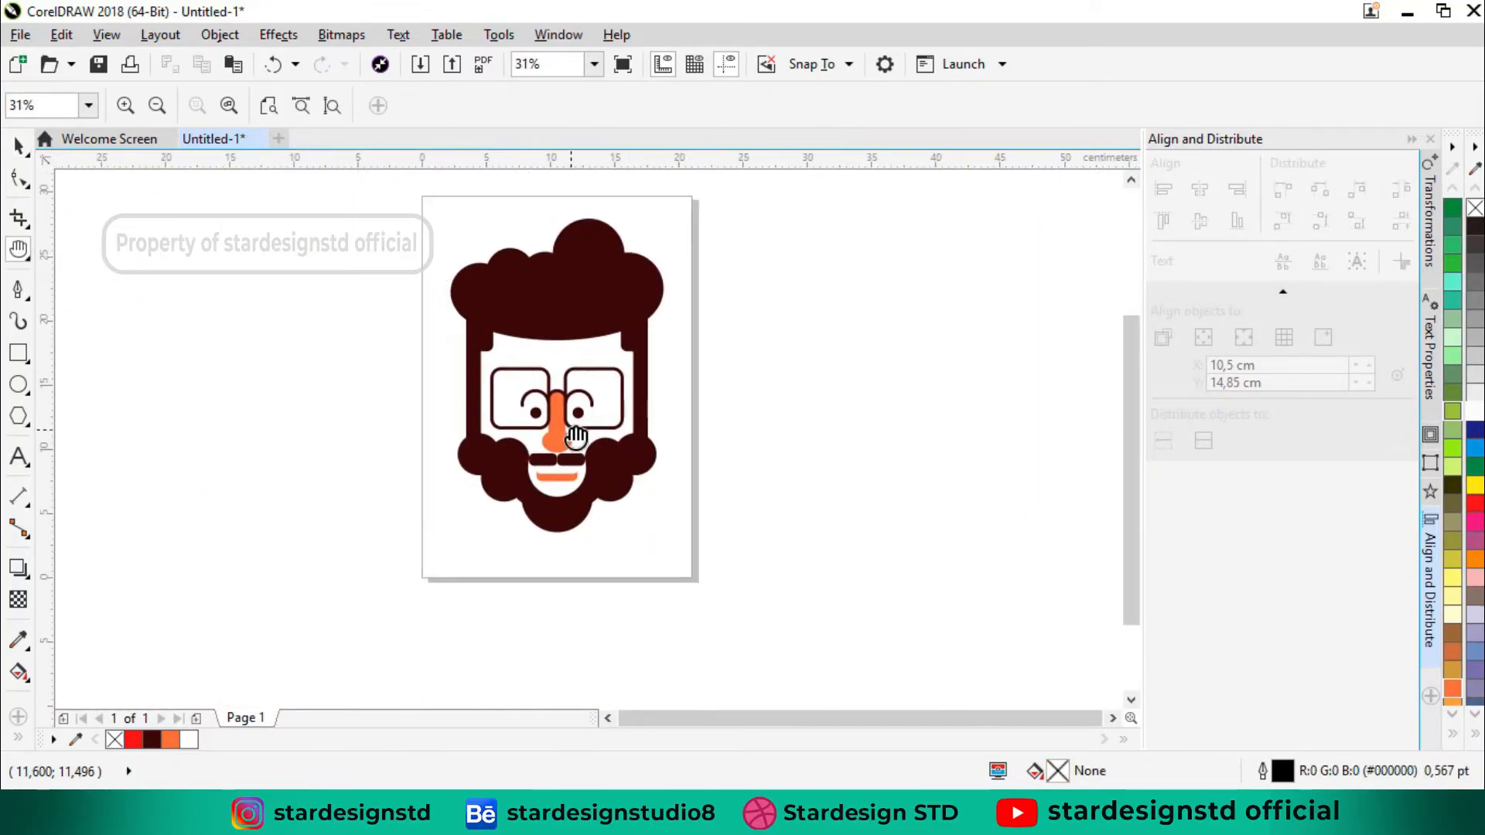
{"action": "left_click", "coordinate": [621, 568]}
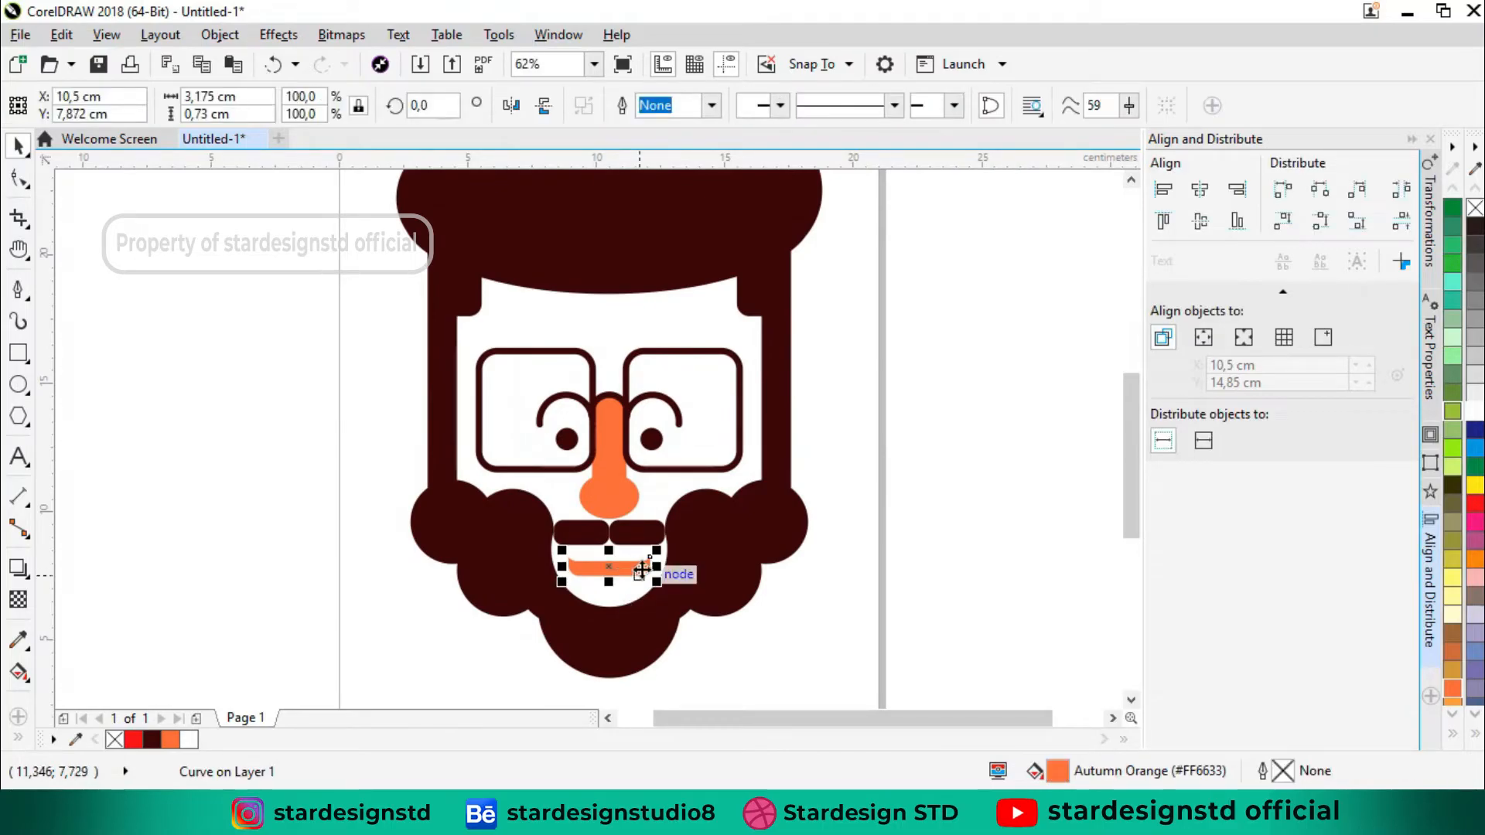
{"action": "scroll", "coordinate": [622, 570], "scroll_direction": "up", "scroll_amount": 3}
{"action": "left_click_drag", "start_coordinate": [508, 589], "coordinate": [525, 596]}
{"action": "left_click", "coordinate": [578, 590]}
{"action": "scroll", "coordinate": [584, 506], "scroll_direction": "down", "scroll_amount": 1}
{"action": "scroll", "coordinate": [640, 467], "scroll_direction": "down", "scroll_amount": 1}
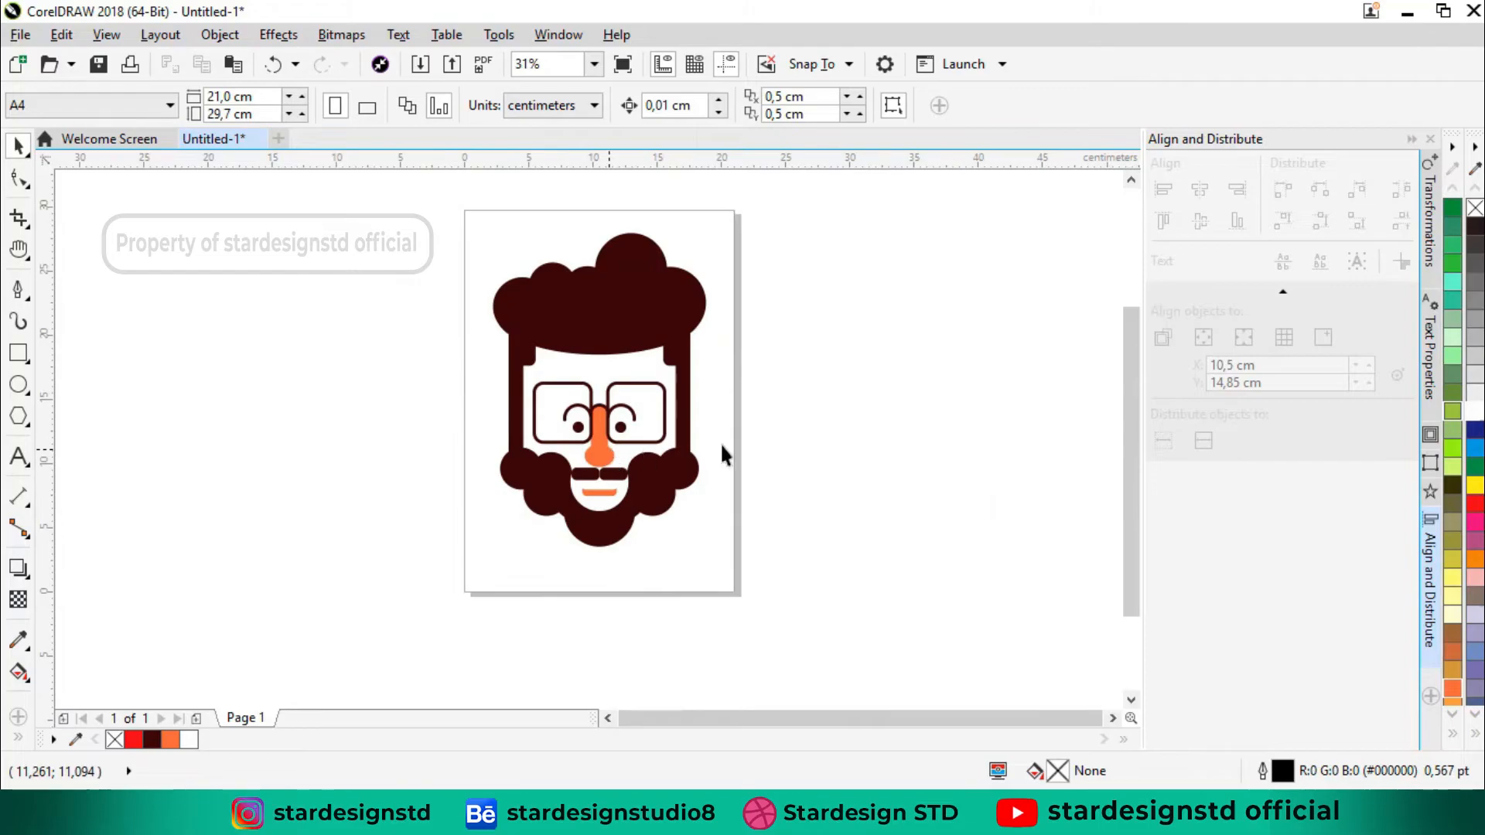
Step: Draw an ear rectangle about 2.04 × 2.78 cm overlapping the outer edge of the right sideburn beside the glasses
{"action": "left_click_drag", "start_coordinate": [411, 261], "coordinate": [727, 565]}
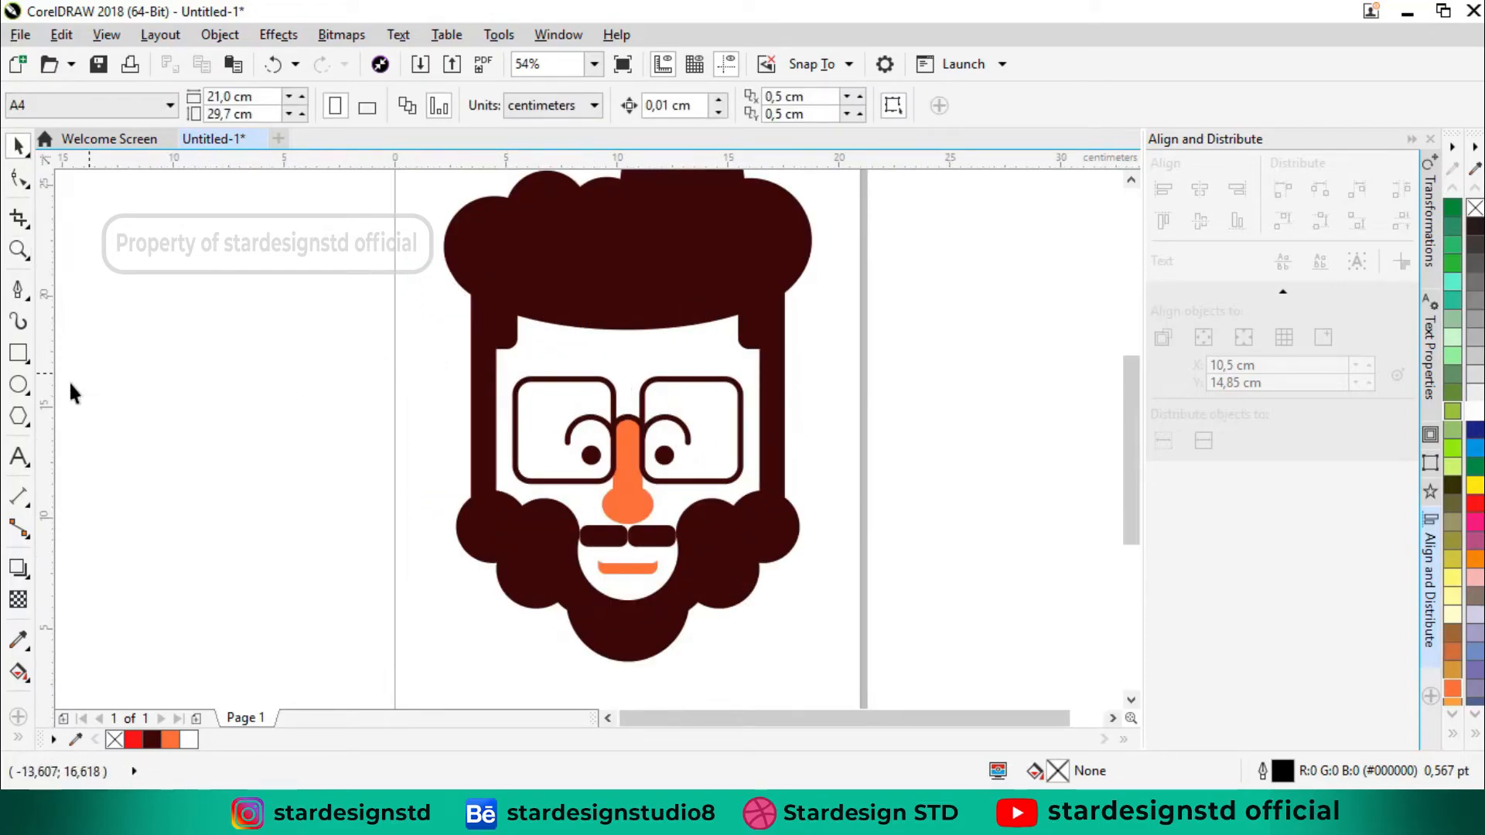
{"action": "left_click", "coordinate": [19, 356]}
{"action": "scroll", "coordinate": [776, 403], "scroll_direction": "up", "scroll_amount": 2}
{"action": "left_click_drag", "start_coordinate": [768, 340], "coordinate": [851, 454]}
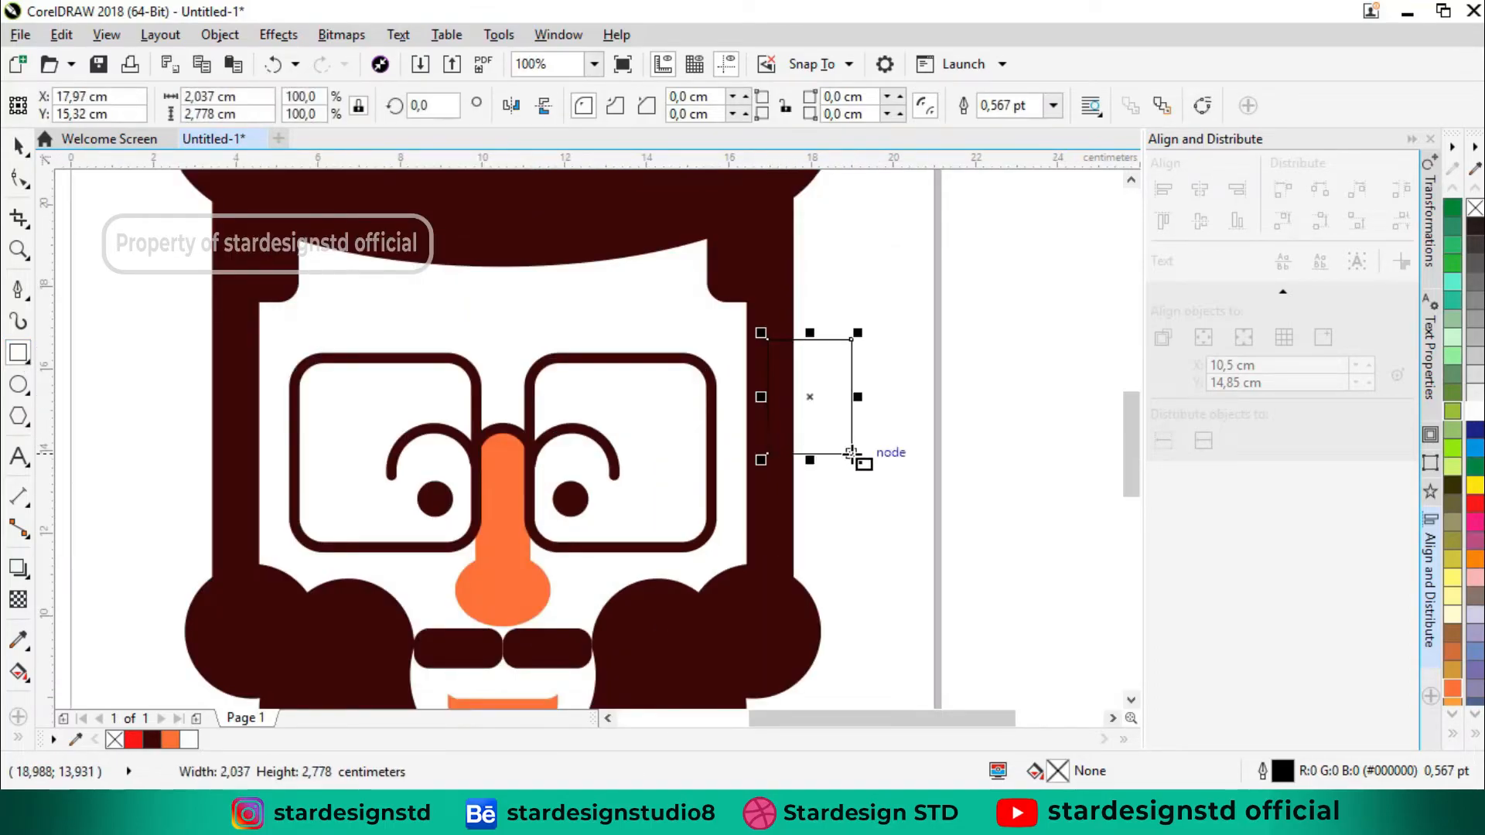
Step: Fill the ear rectangle with Autumn Orange and remove its outline
{"action": "left_click", "coordinate": [19, 179]}
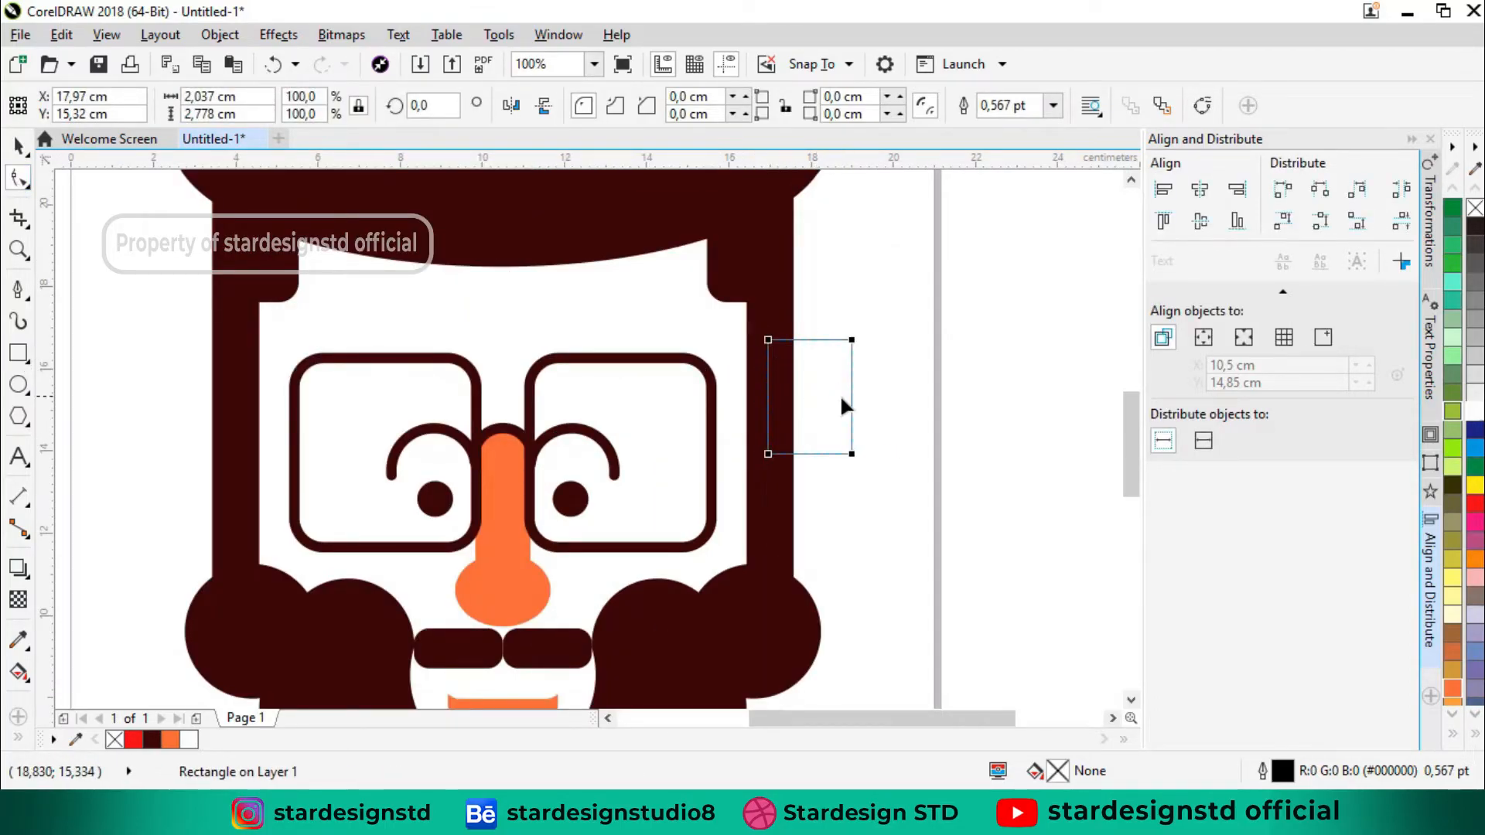
{"action": "left_click", "coordinate": [171, 740]}
{"action": "right_click", "coordinate": [115, 740]}
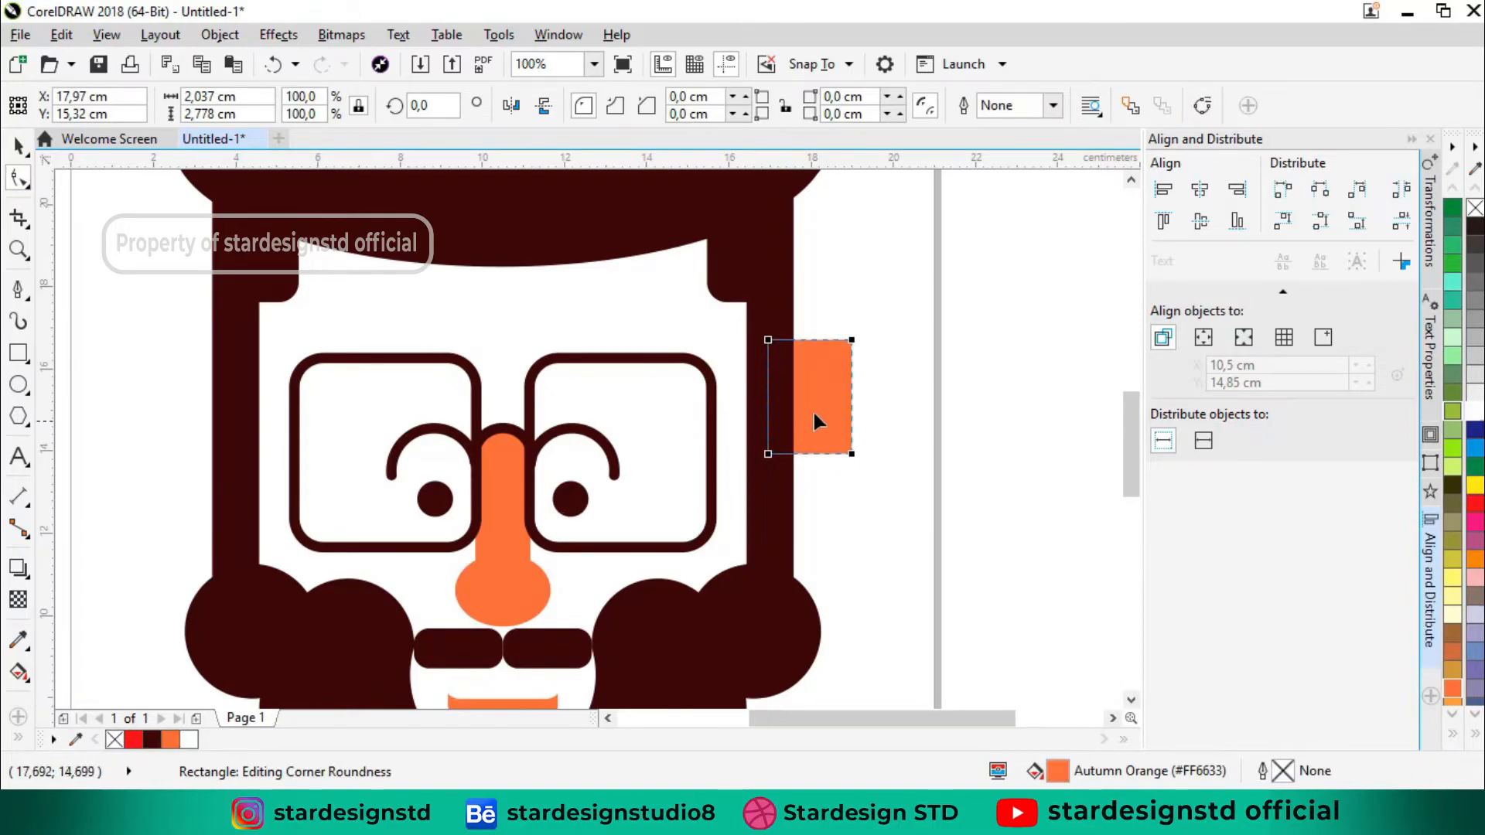
Step: Round the ear's corners to about 0.54 cm and move it slightly inward and down against the sideburn
{"action": "scroll", "coordinate": [831, 396], "scroll_direction": "up", "scroll_amount": 1}
{"action": "key", "text": "space"}
{"action": "key", "text": "space"}
{"action": "left_click_drag", "start_coordinate": [869, 516], "coordinate": [824, 548]}
{"action": "key", "text": "space"}
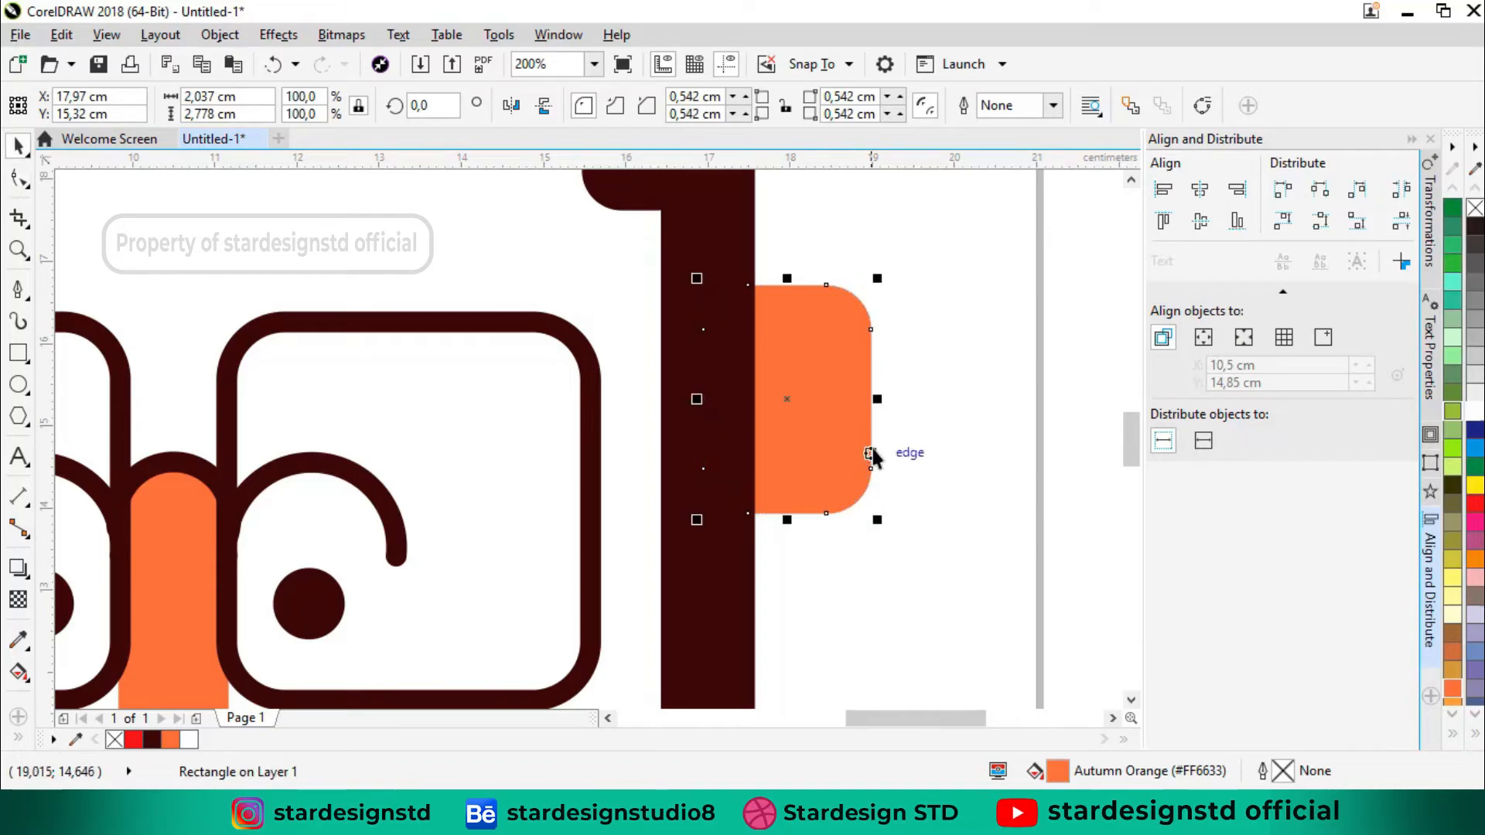
{"action": "left_click_drag", "start_coordinate": [820, 454], "coordinate": [814, 463]}
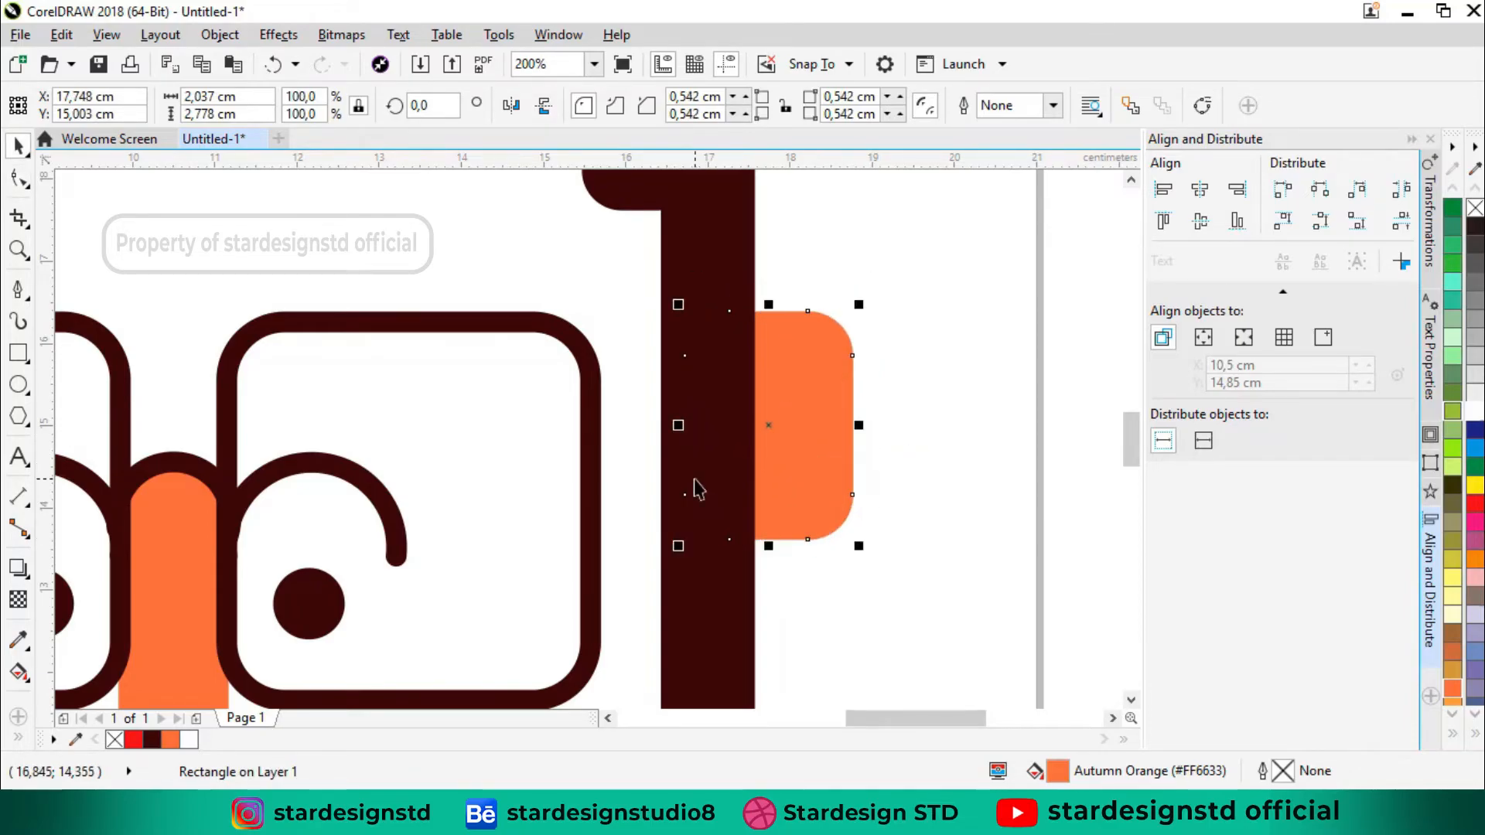
Step: Place a copy of the orange ear at the same height on the opposite side of the head
{"action": "scroll", "coordinate": [697, 481], "scroll_direction": "down", "scroll_amount": 2}
{"action": "left_click", "coordinate": [646, 486]}
{"action": "left_click_drag", "start_coordinate": [725, 501], "coordinate": [533, 410]}
Step: Weld the two ears into one object behind the sideburns and center it horizontally with the hair
{"action": "left_click", "coordinate": [816, 390], "text": "shift"}
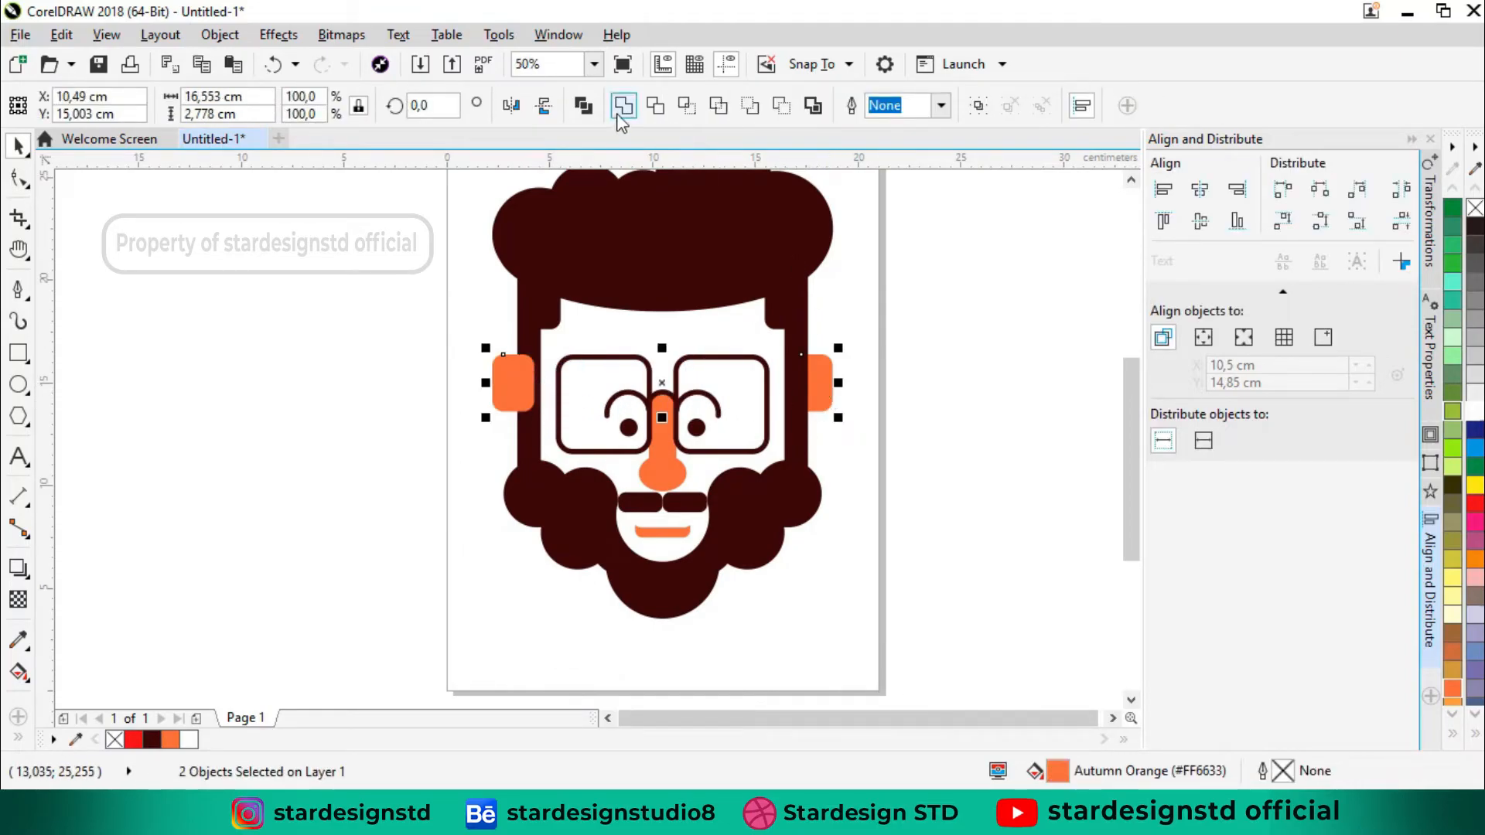
{"action": "left_click", "coordinate": [655, 293]}
{"action": "left_click", "coordinate": [722, 304], "text": "shift"}
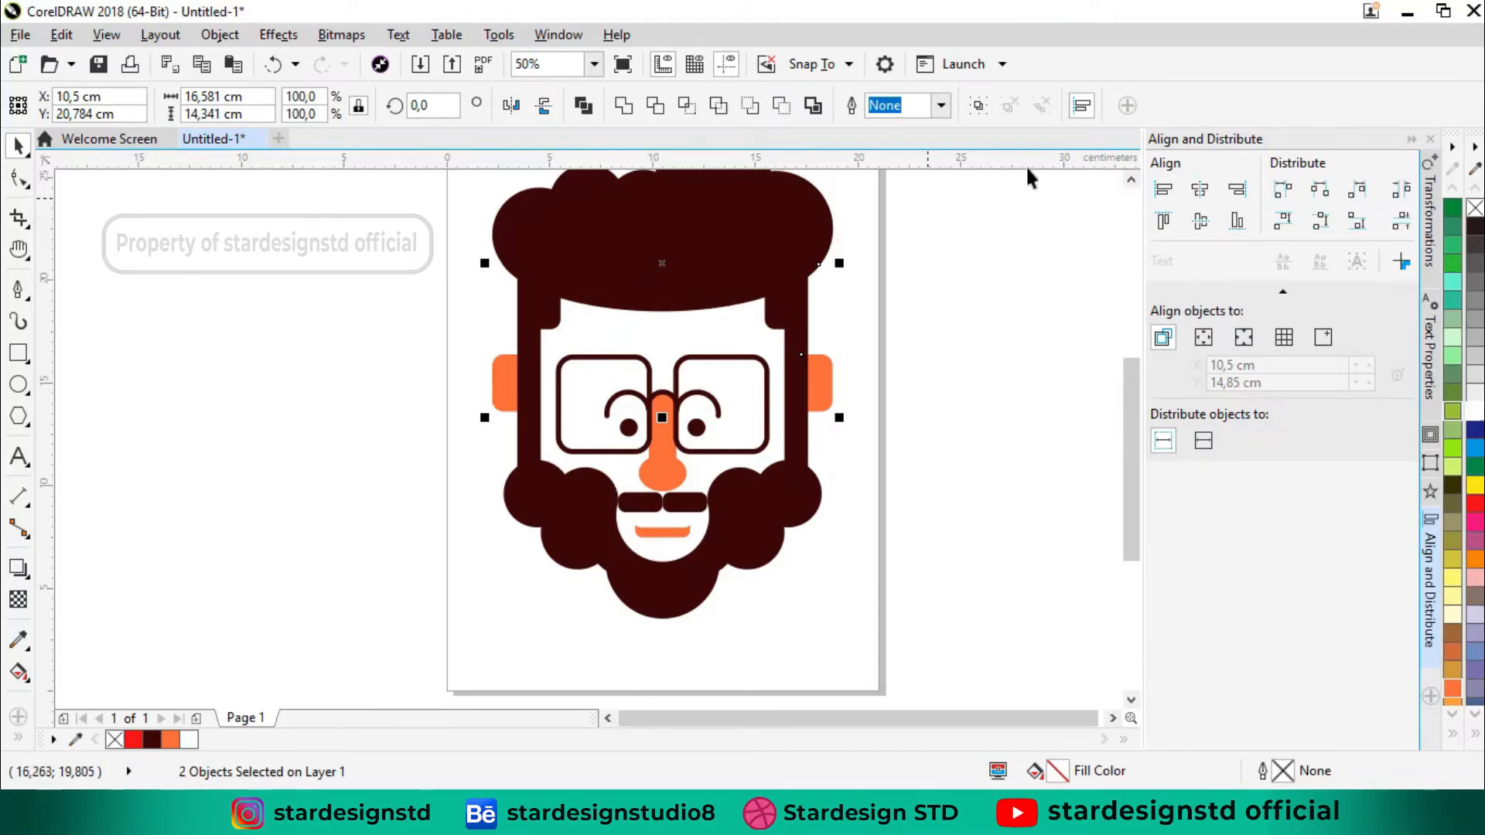
{"action": "left_click", "coordinate": [940, 416]}
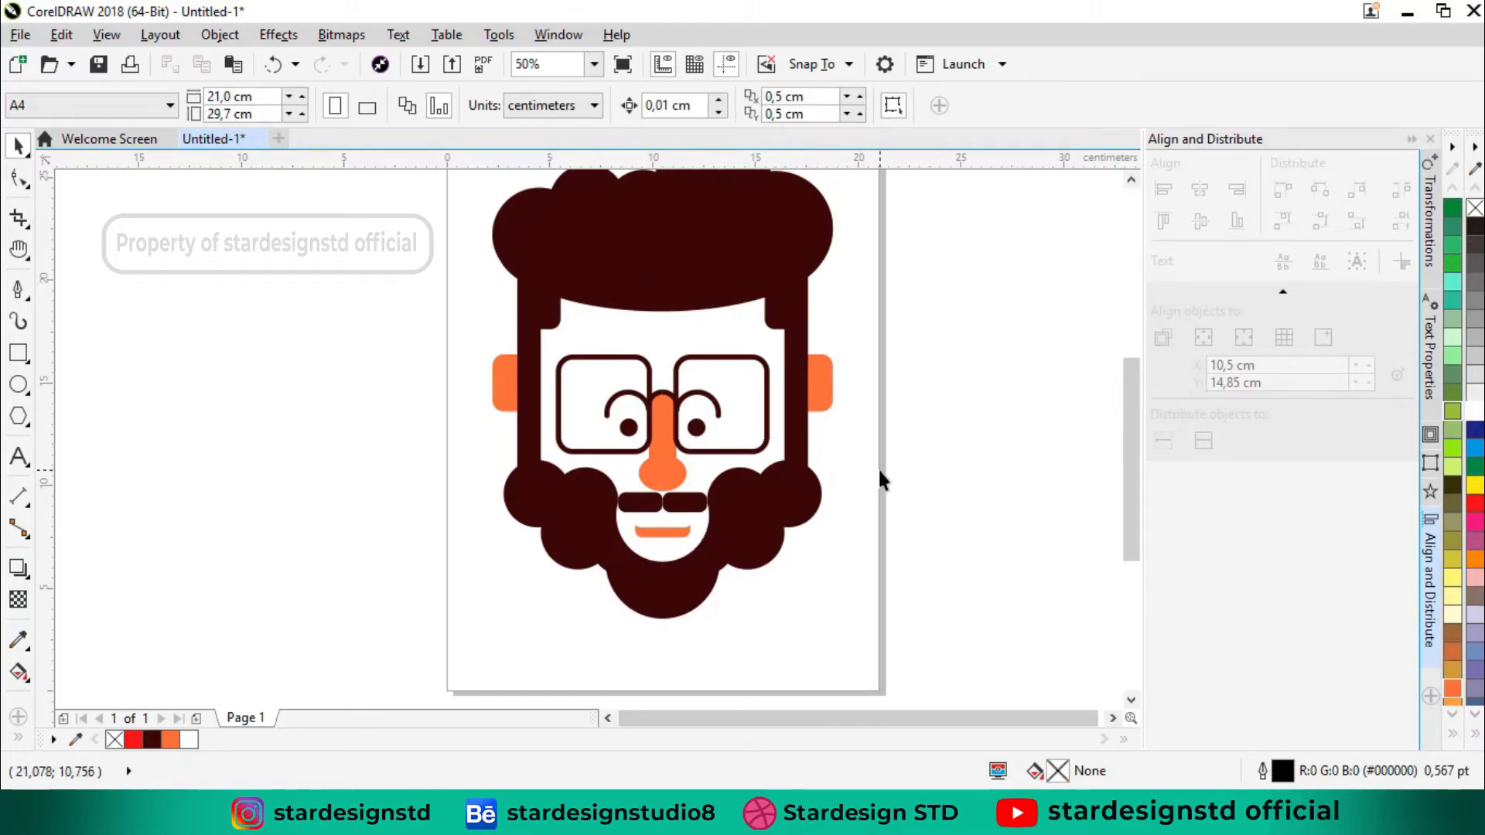
Step: Use Smart Fill to color the face, both lens areas and the skin around the mouth Faded Pink with no outline
{"action": "key", "text": "z"}
{"action": "left_click_drag", "start_coordinate": [497, 276], "coordinate": [851, 611]}
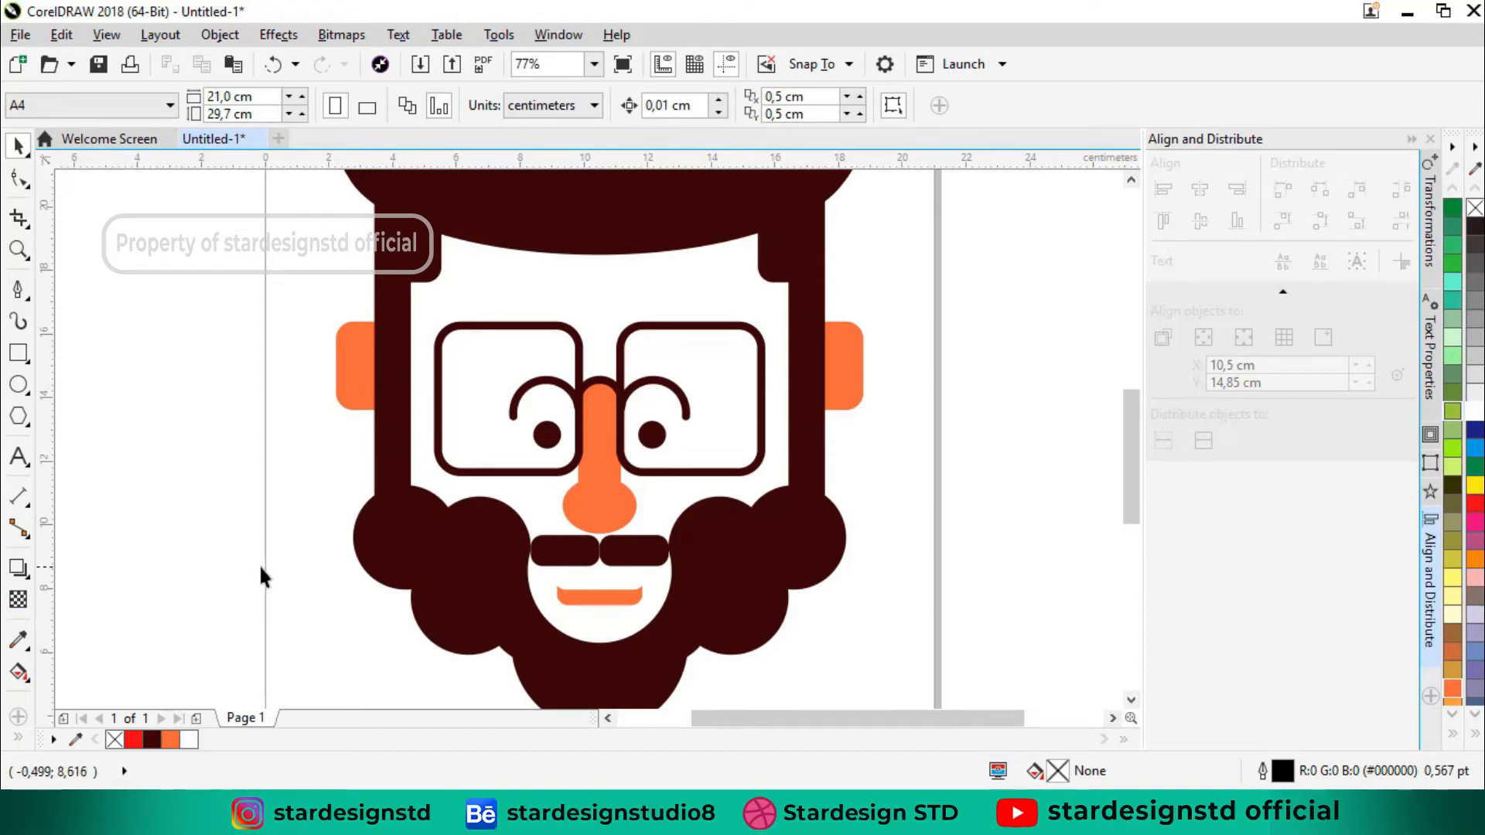
{"action": "left_click", "coordinate": [19, 739]}
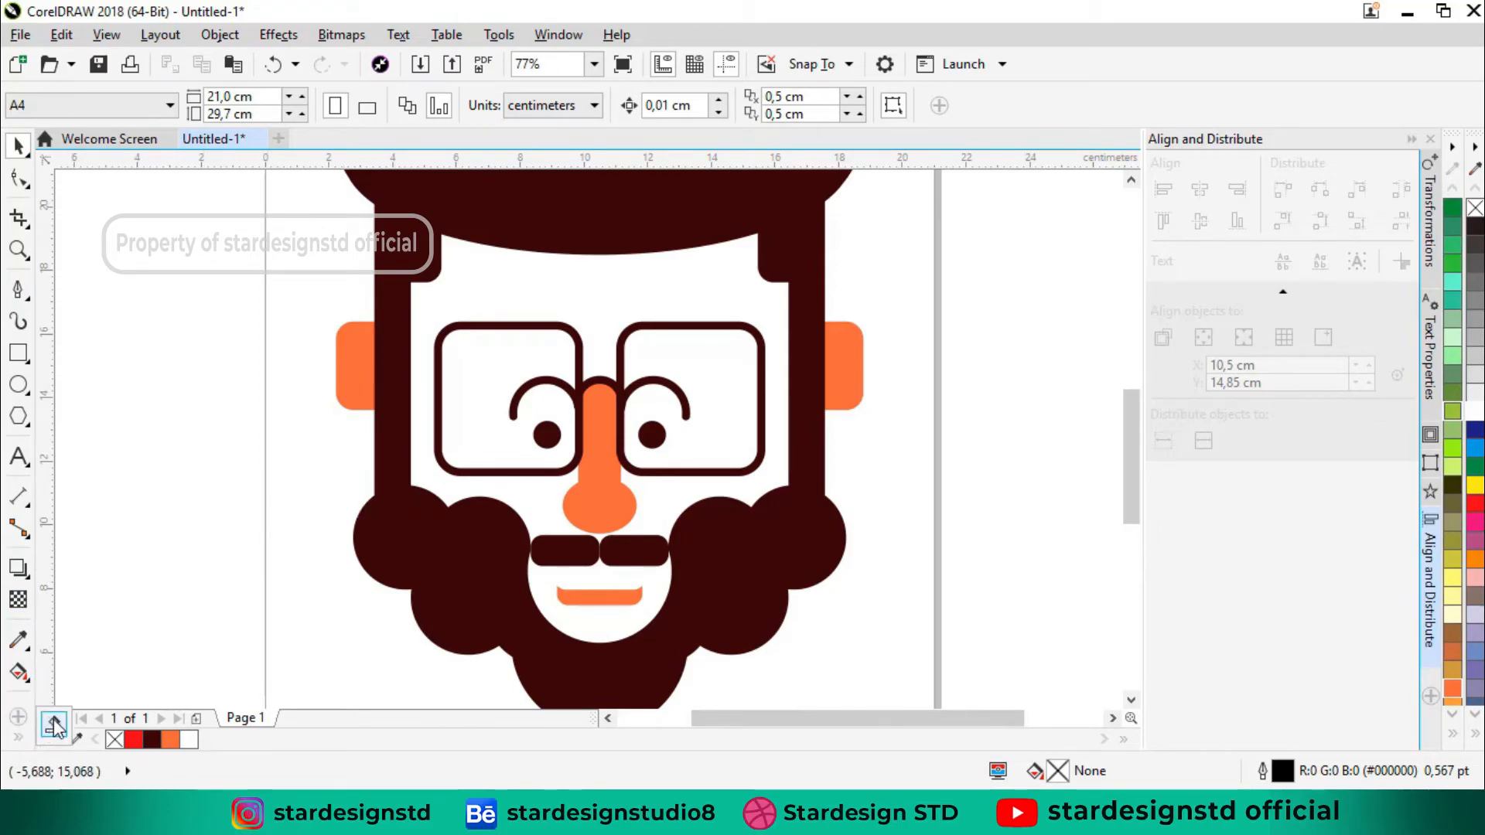
{"action": "left_click", "coordinate": [53, 723]}
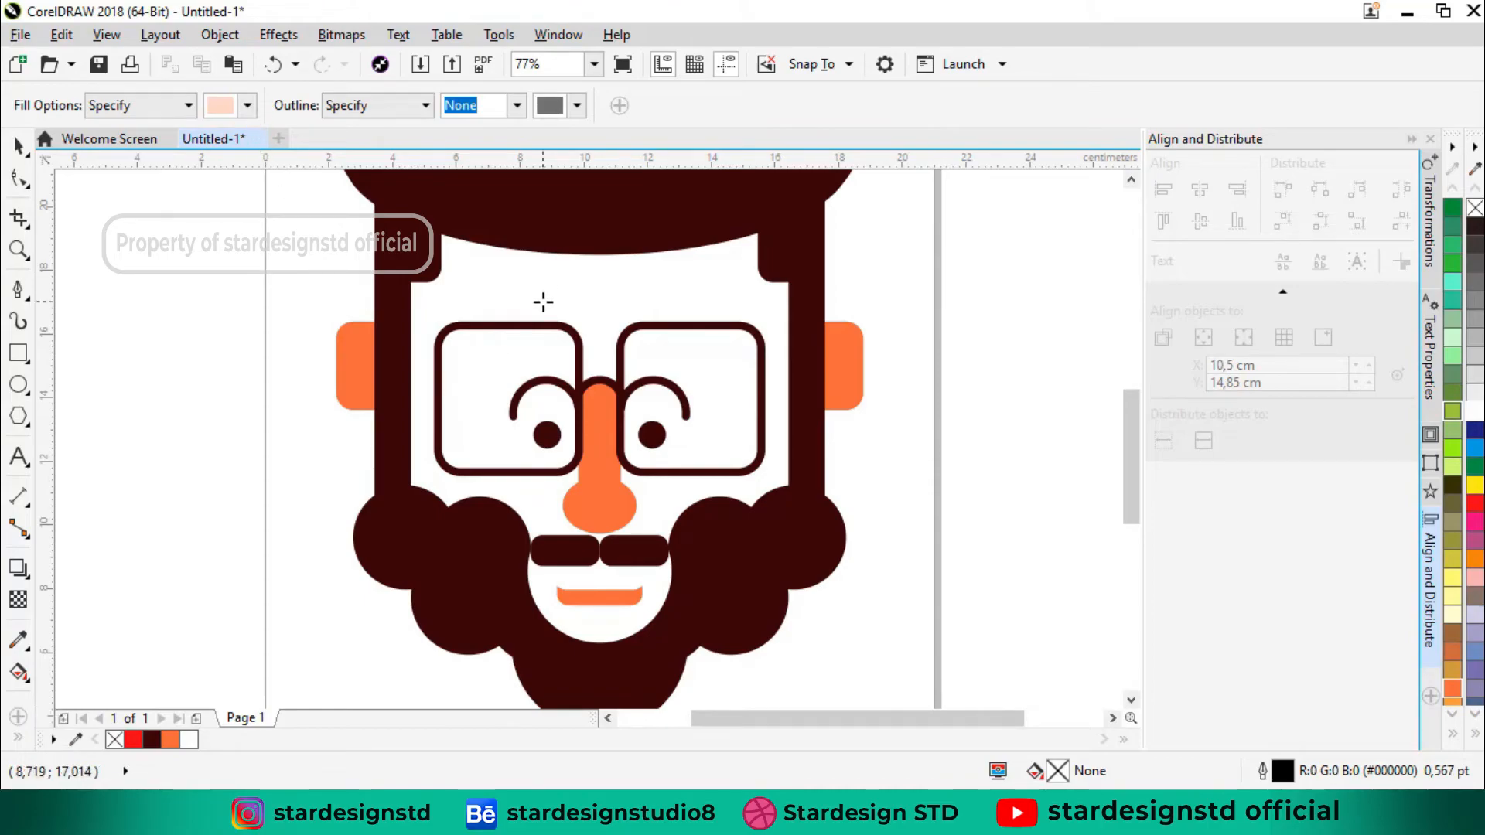
{"action": "left_click", "coordinate": [503, 357]}
{"action": "left_click", "coordinate": [501, 364]}
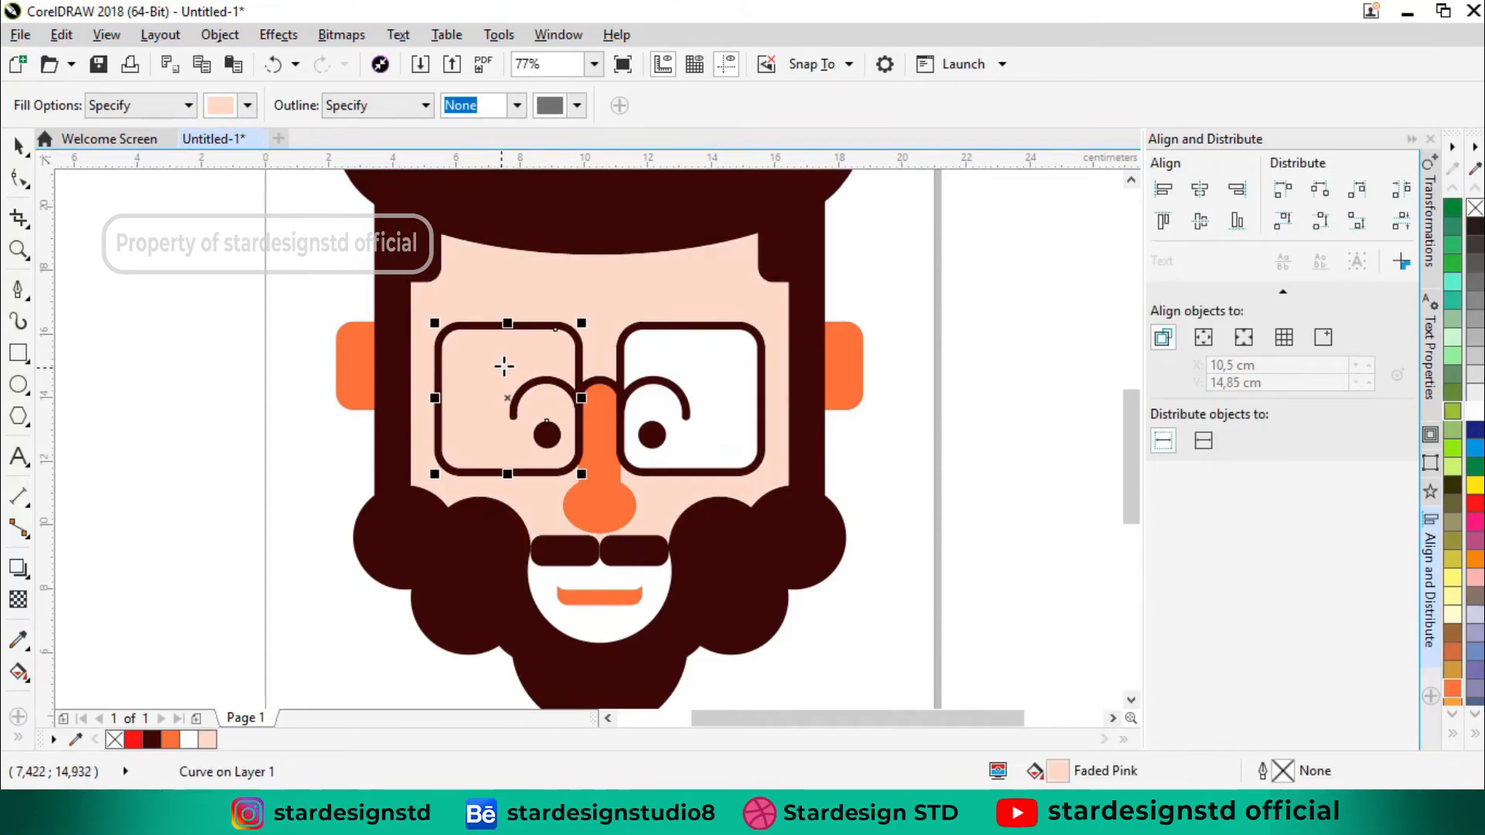
{"action": "left_click", "coordinate": [689, 375]}
{"action": "left_click", "coordinate": [653, 589]}
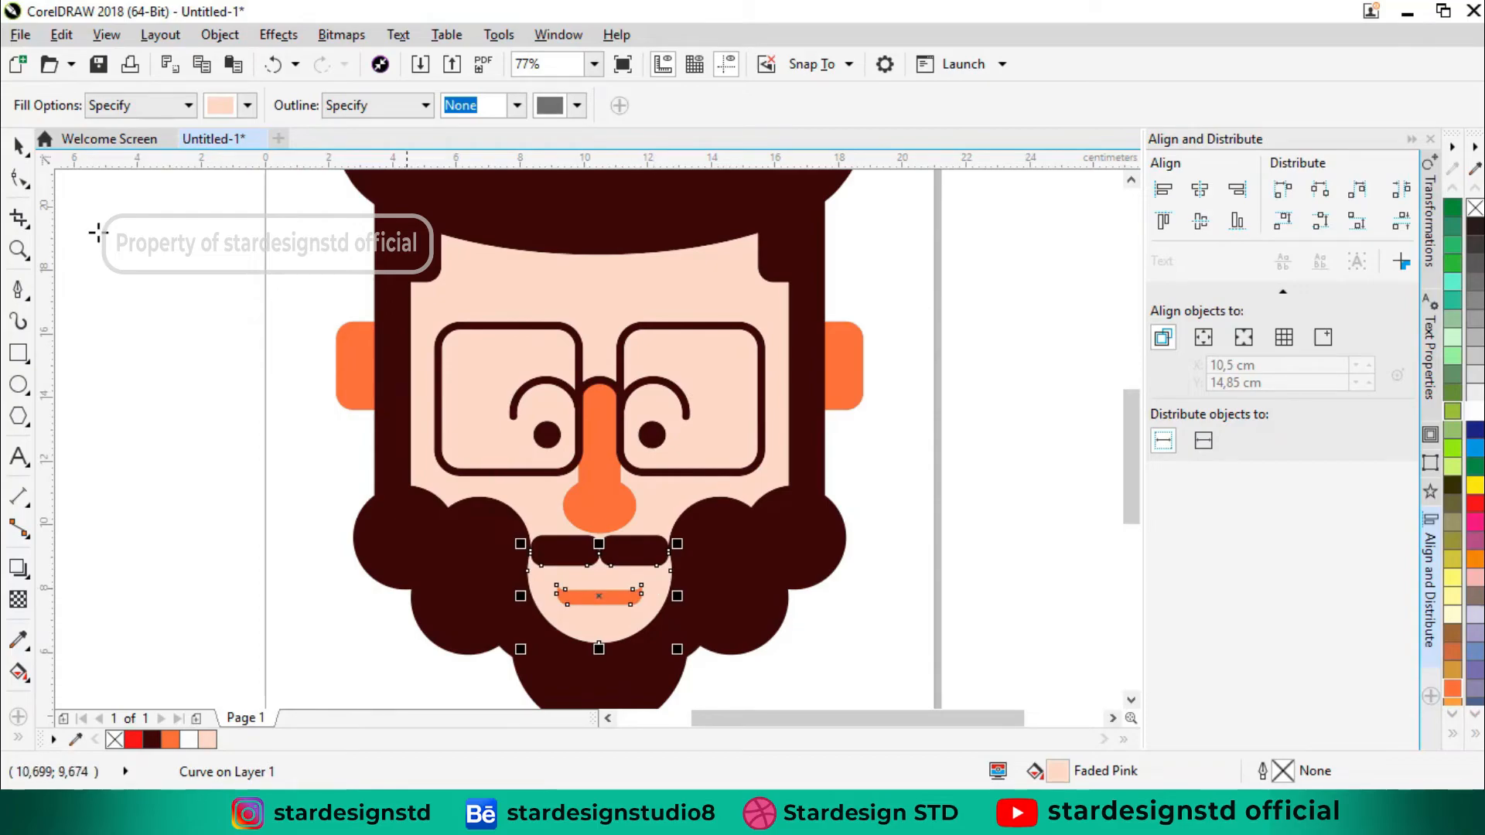
{"action": "left_click", "coordinate": [18, 146]}
{"action": "left_click", "coordinate": [172, 318]}
{"action": "scroll", "coordinate": [568, 444], "scroll_direction": "down", "scroll_amount": 2}
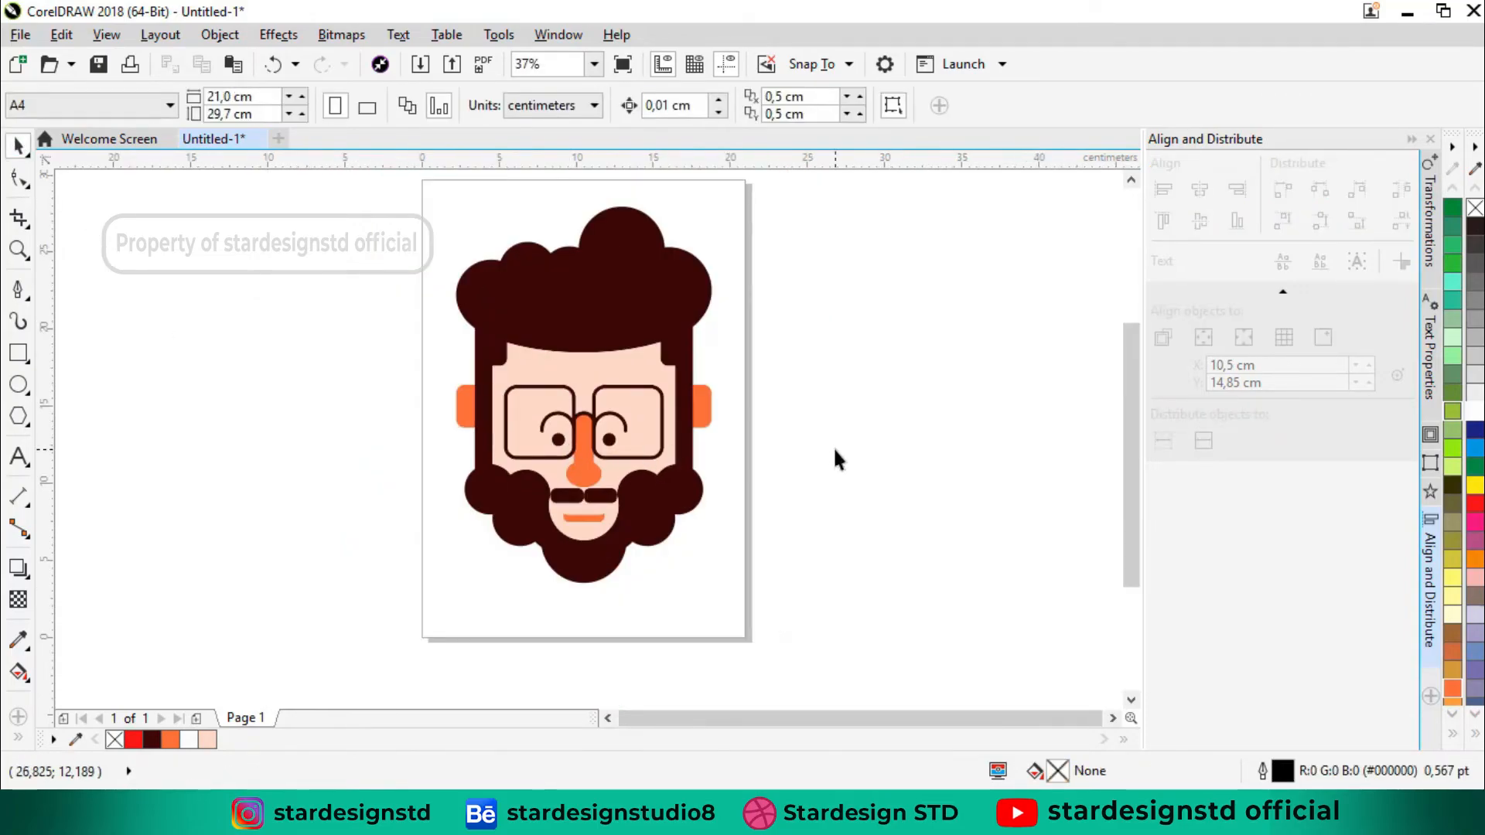
Step: Scale the whole character down to about 13.78 × 20.29 cm and move it slightly higher on the page
{"action": "key", "text": "z"}
{"action": "key", "text": "space"}
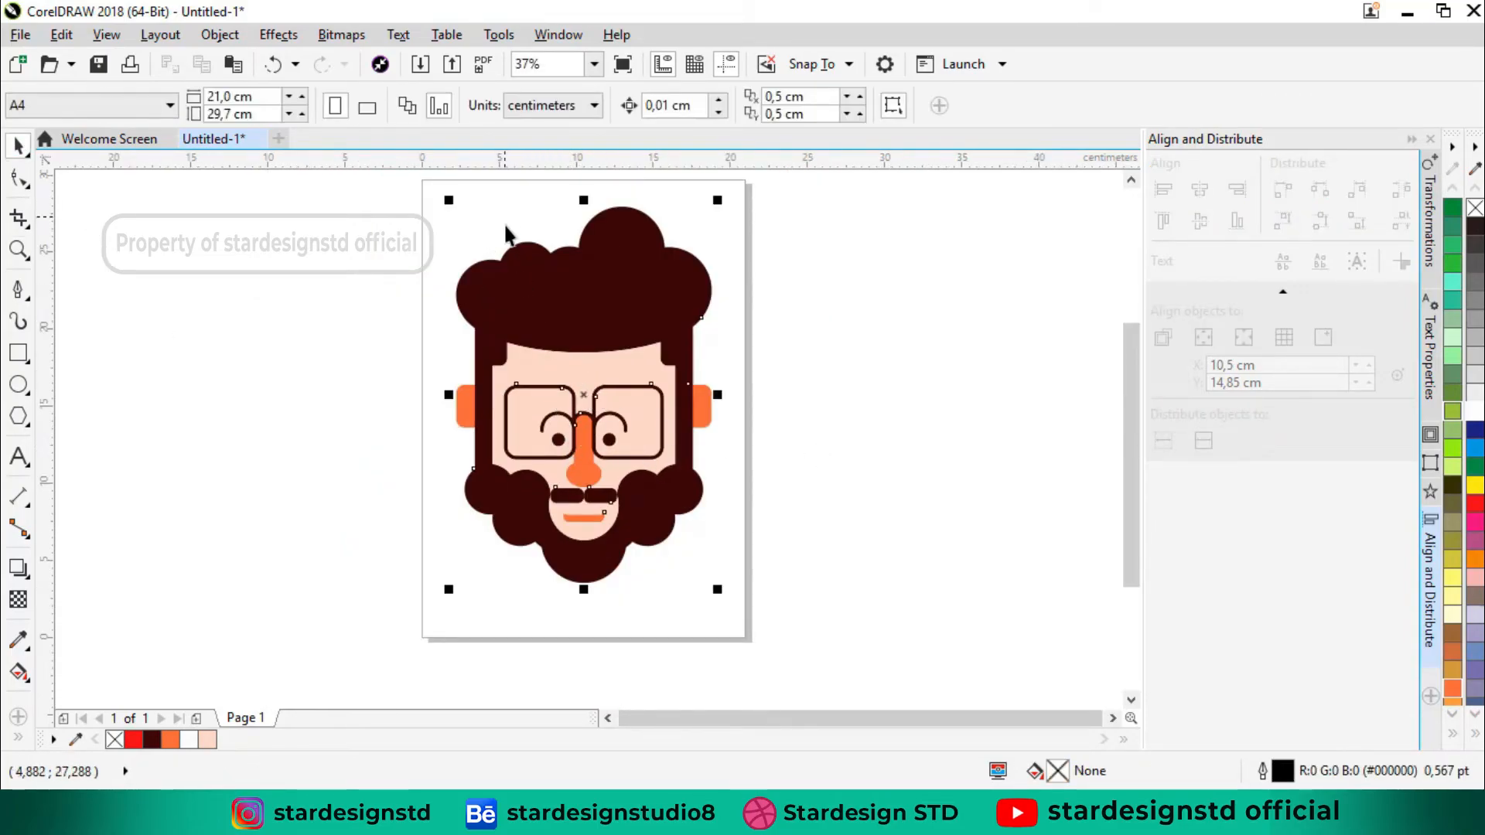
{"action": "key", "text": "ctrl+a"}
{"action": "left_click_drag", "start_coordinate": [439, 195], "coordinate": [485, 244]}
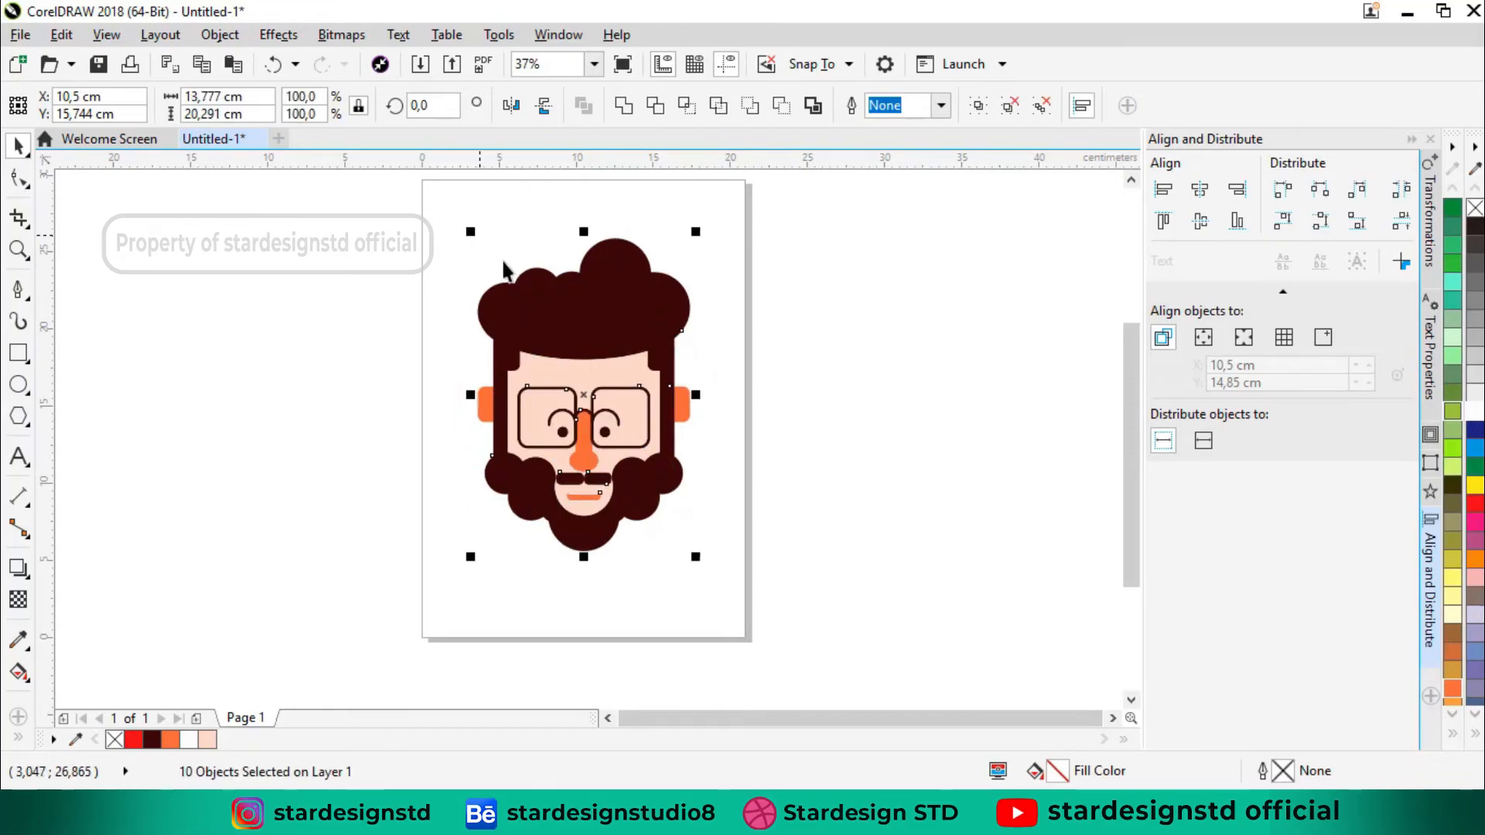
{"action": "left_click_drag", "start_coordinate": [593, 318], "coordinate": [593, 297]}
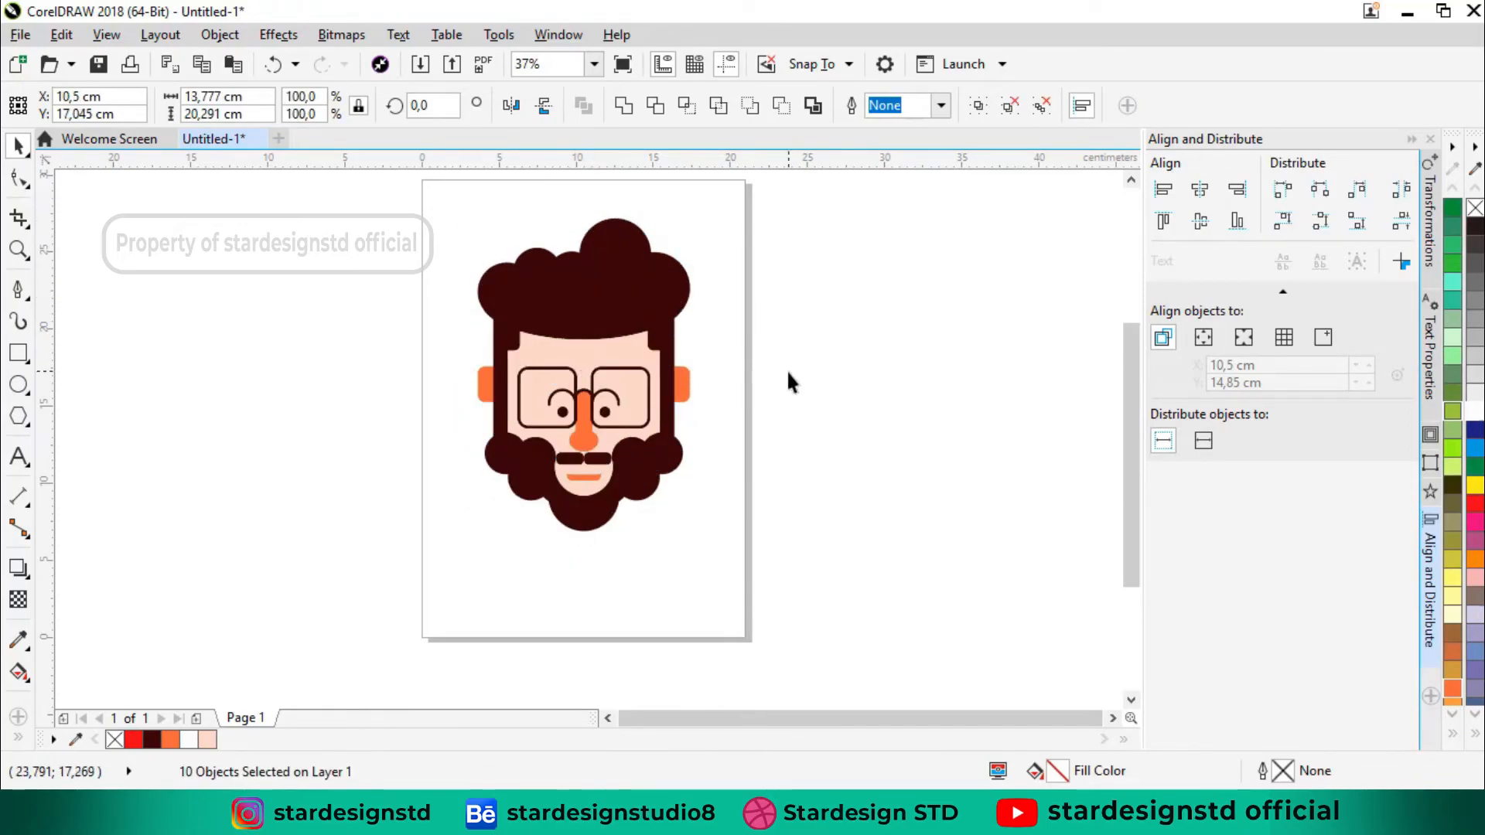
Step: Draw a neck rectangle about 5.3 × 8.3 cm extending from the mustache to below the beard
{"action": "key", "text": "z"}
{"action": "left_click_drag", "start_coordinate": [709, 610], "coordinate": [708, 610]}
{"action": "key", "text": "F6"}
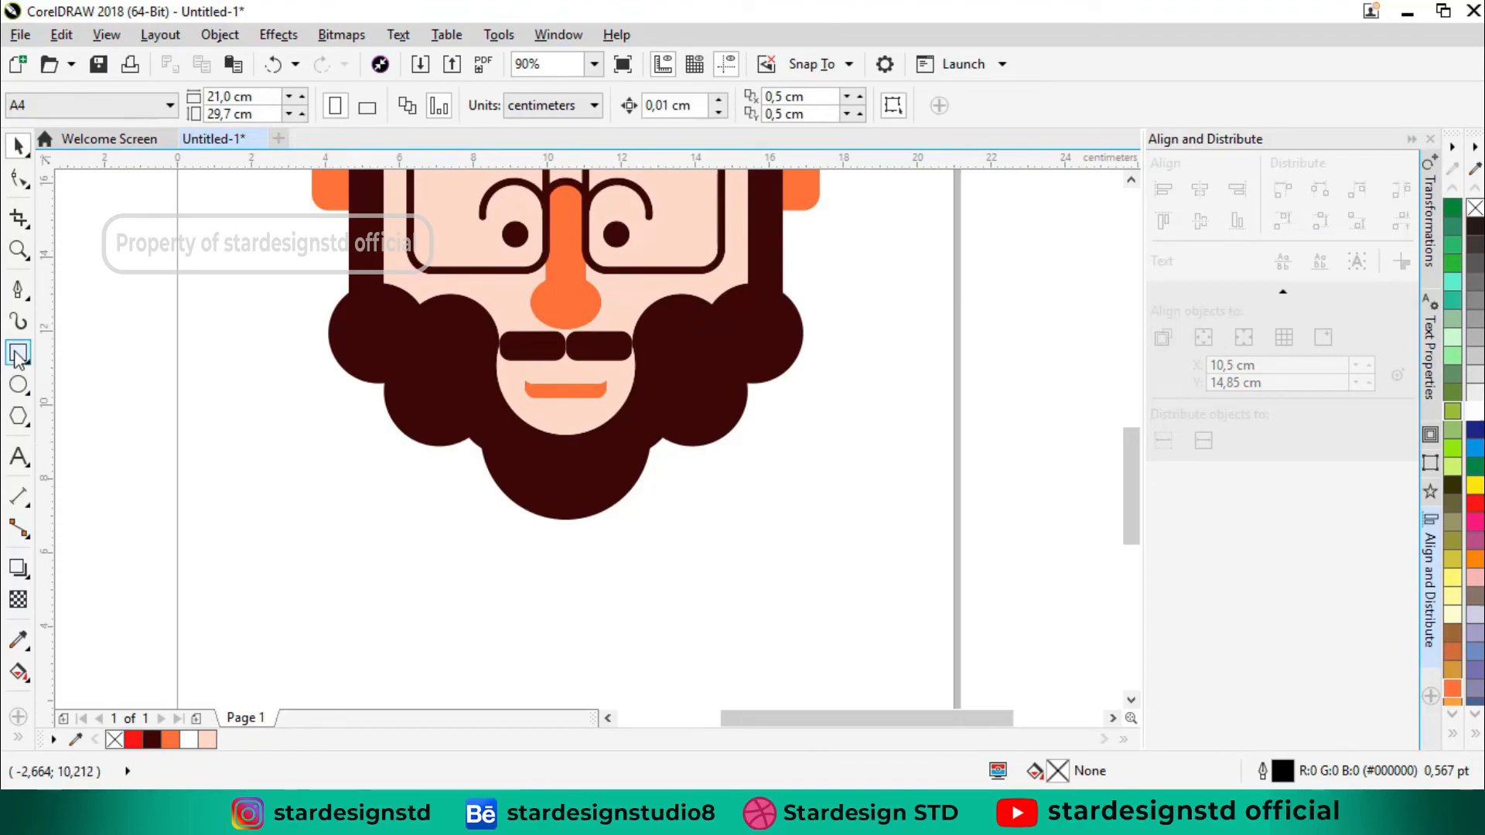
{"action": "left_click_drag", "start_coordinate": [472, 350], "coordinate": [668, 654]}
{"action": "key", "text": "space"}
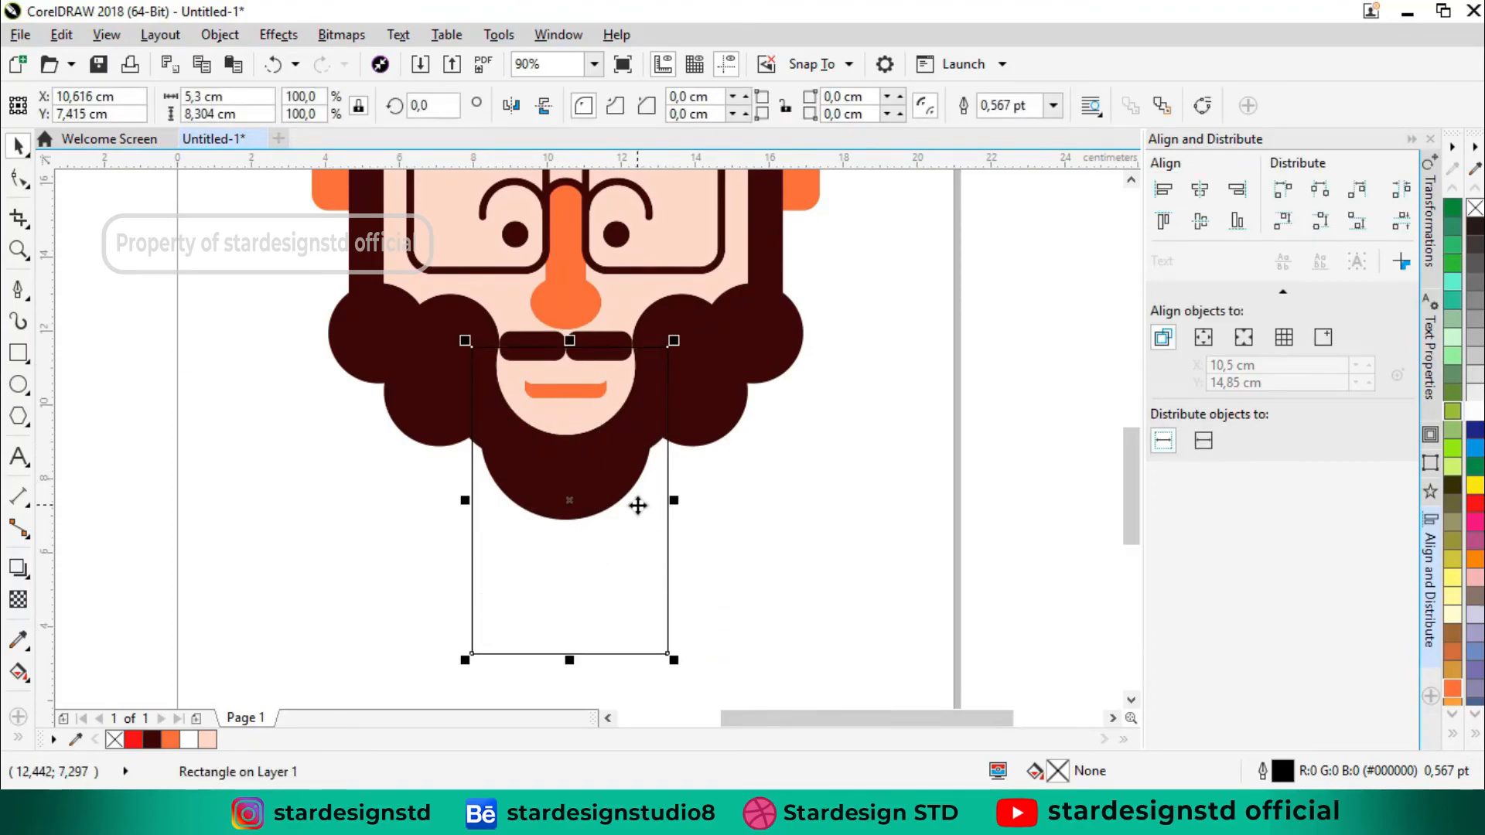
Step: Fill the neck rectangle with C0 M20 Y20 K0, remove its outline, and center it horizontally behind the beard
{"action": "left_click", "coordinate": [207, 739]}
{"action": "right_click", "coordinate": [115, 739]}
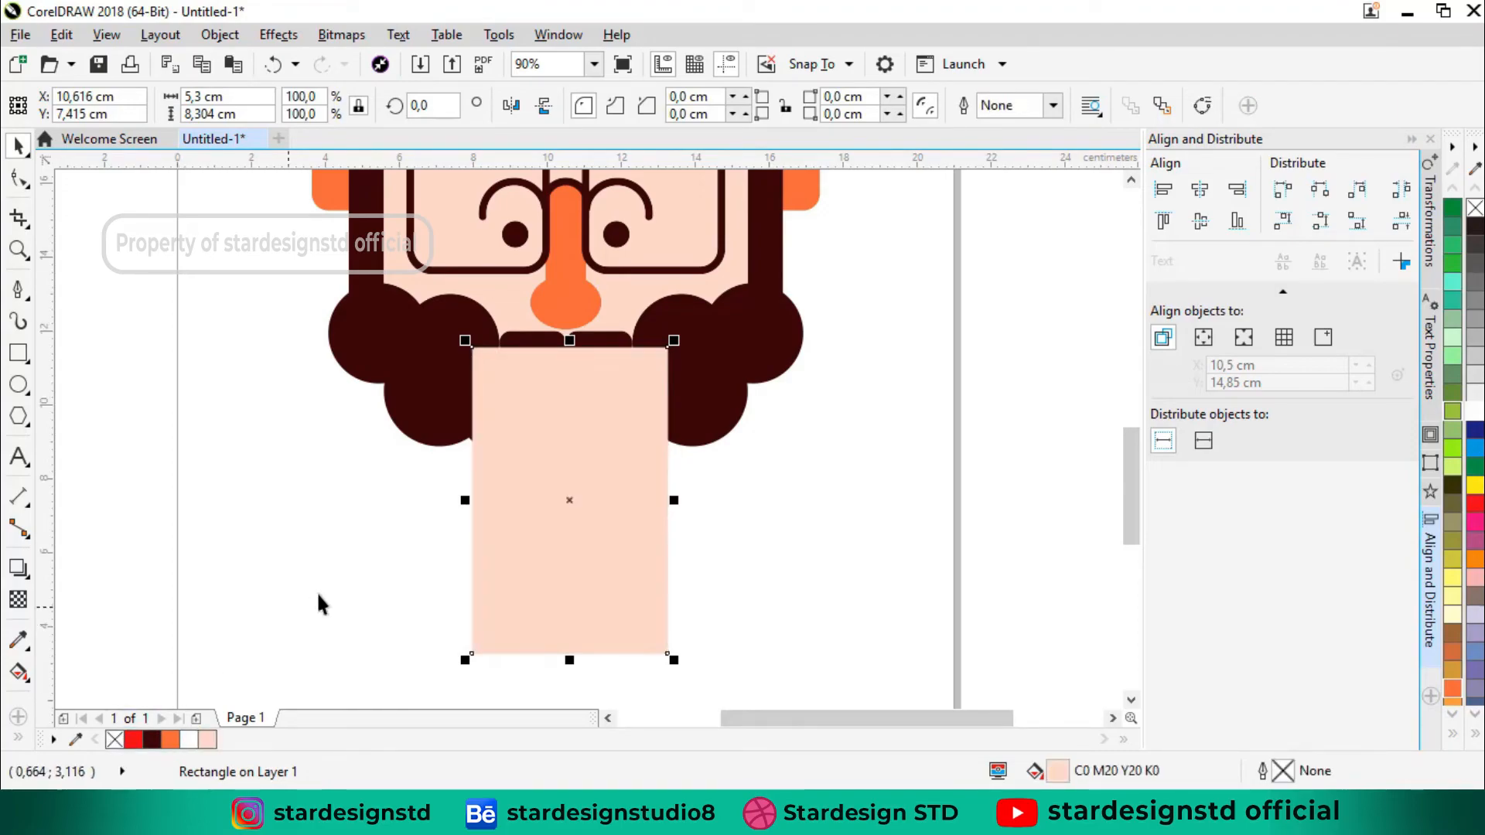
{"action": "left_click", "coordinate": [442, 375], "text": "shift"}
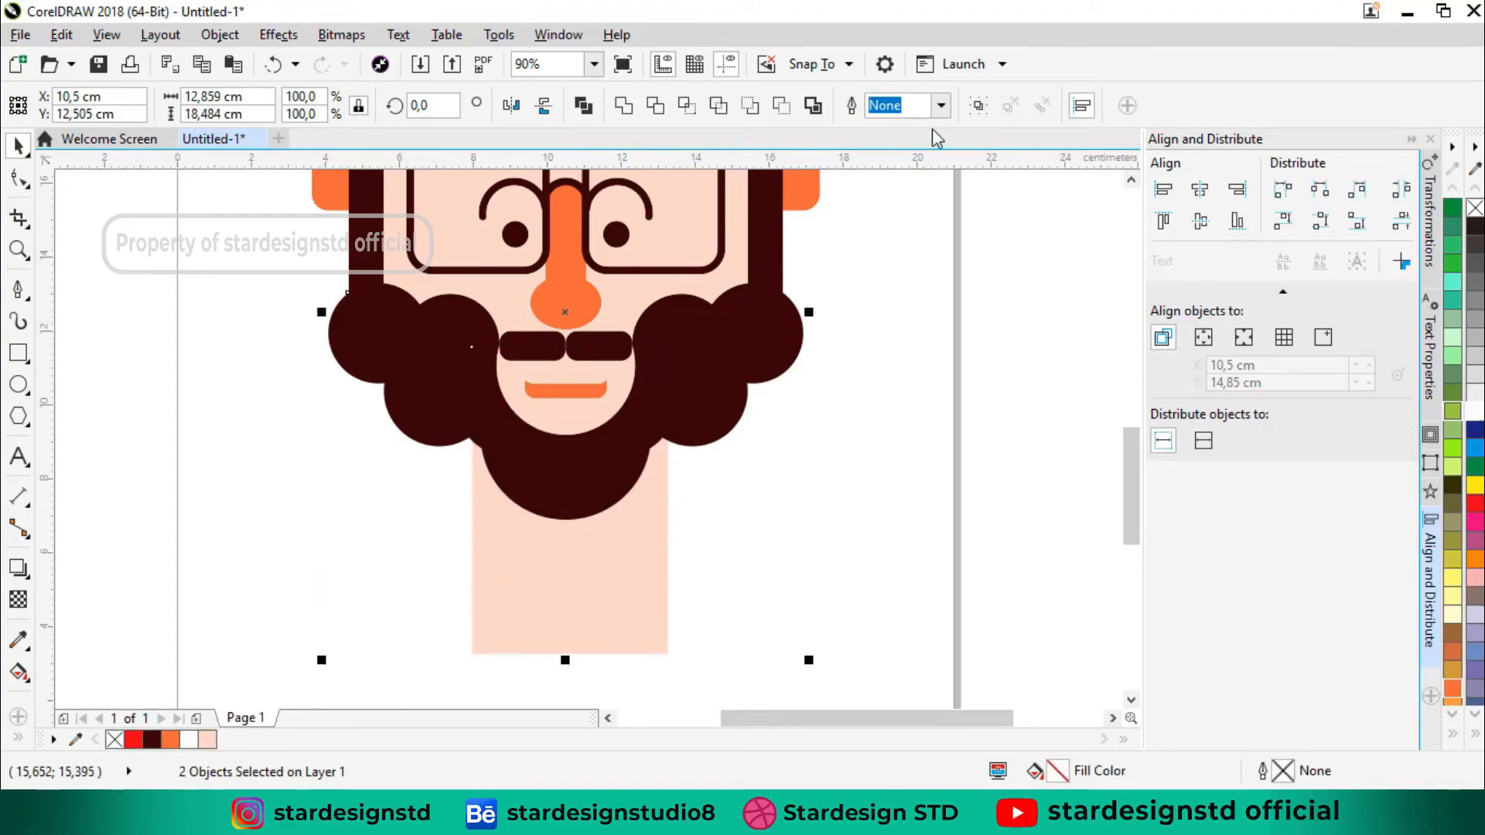
{"action": "left_click", "coordinate": [1200, 189]}
Step: Round all four corners of the neck rectangle to a radius of about 2.06 cm
{"action": "left_click", "coordinate": [624, 596]}
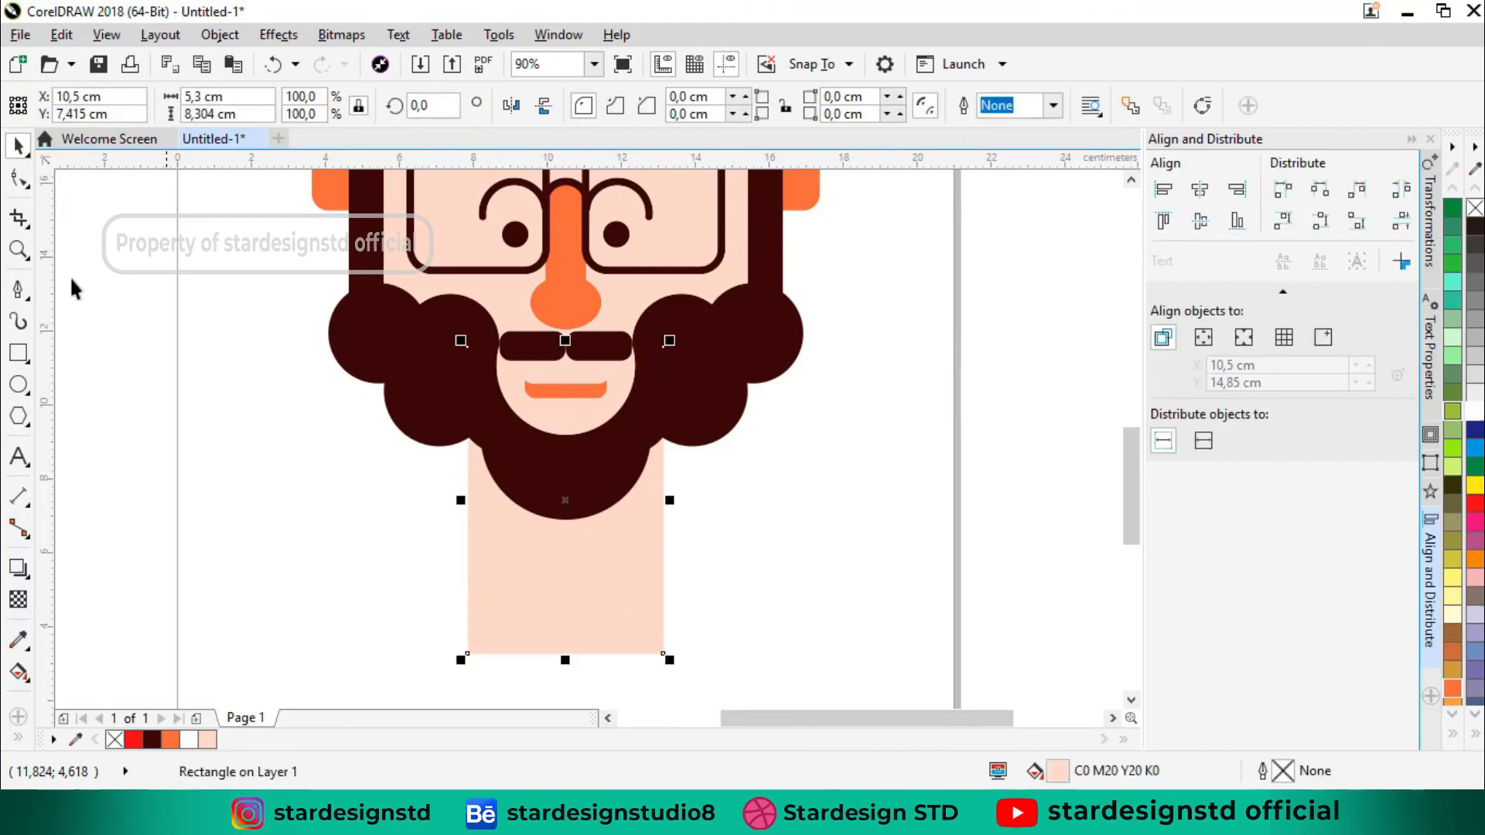
{"action": "left_click", "coordinate": [16, 186]}
{"action": "left_click_drag", "start_coordinate": [664, 657], "coordinate": [708, 578]}
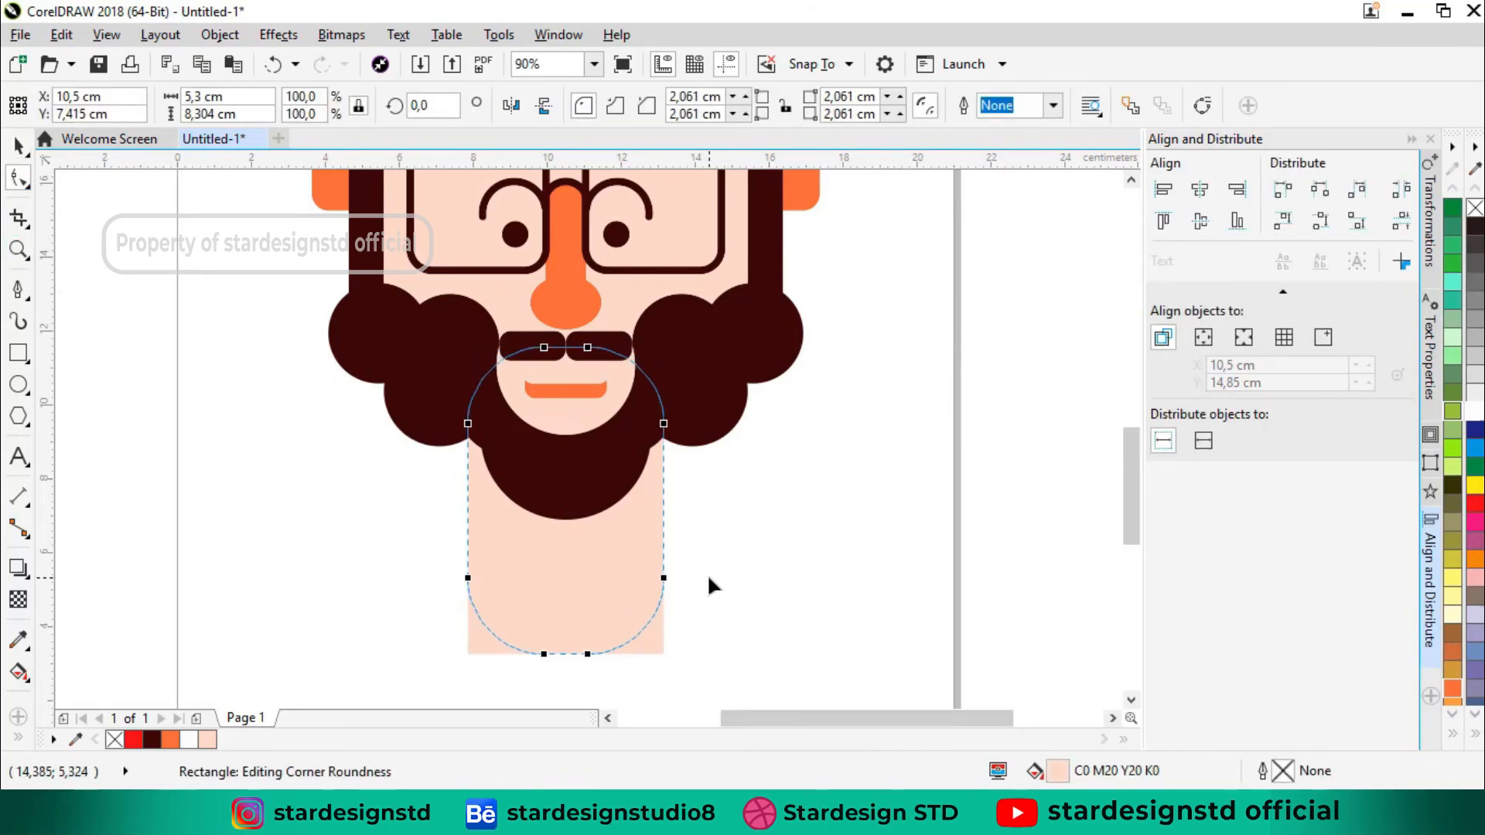
{"action": "left_click", "coordinate": [22, 145]}
{"action": "left_click", "coordinate": [337, 365]}
Step: Recolor both ears with the same pale pink as the face and neck
{"action": "left_click", "coordinate": [594, 64]}
{"action": "left_click", "coordinate": [555, 103]}
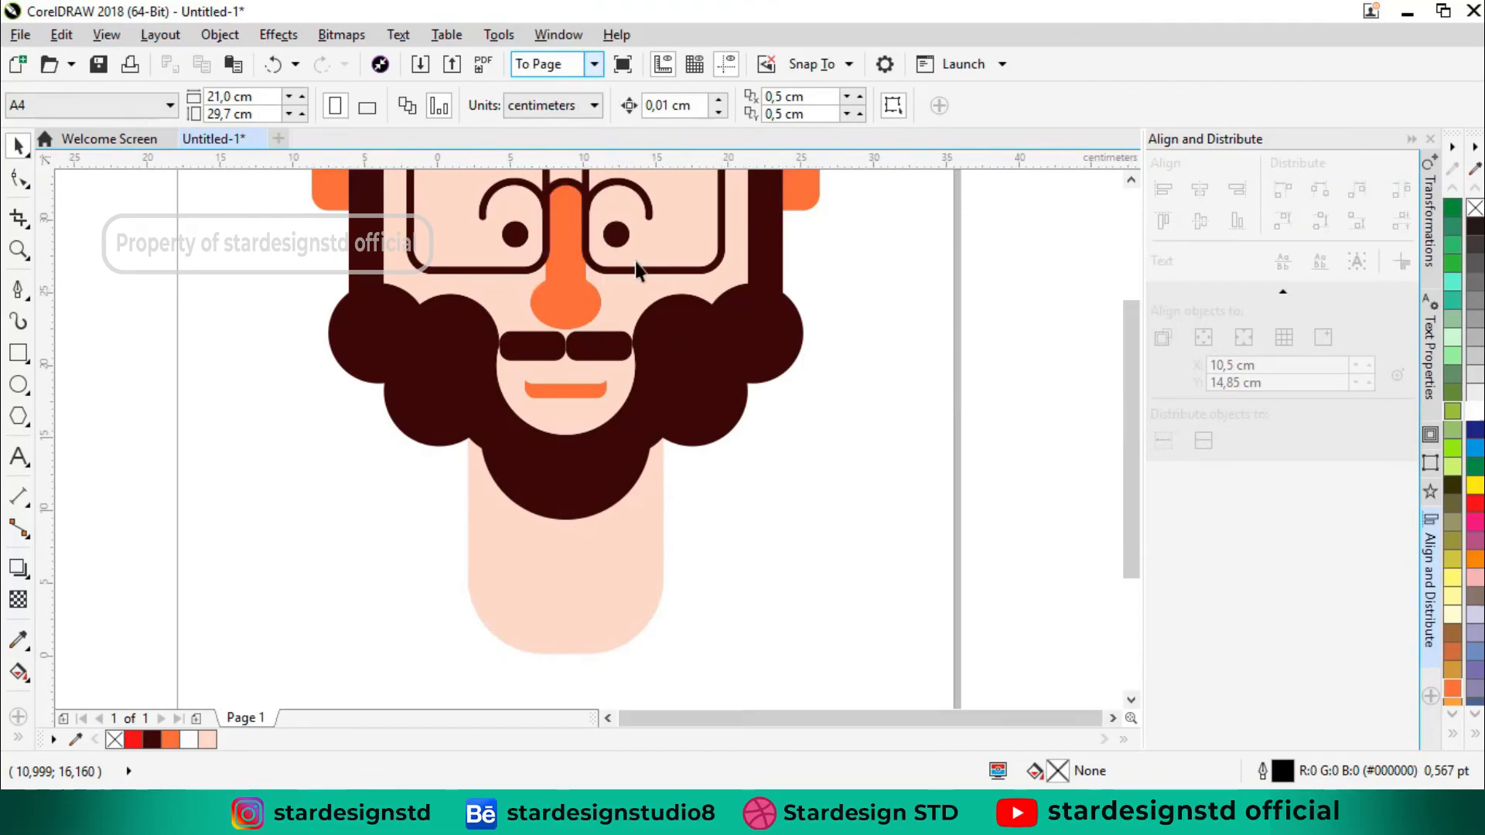
{"action": "left_click", "coordinate": [602, 582]}
{"action": "left_click", "coordinate": [731, 541]}
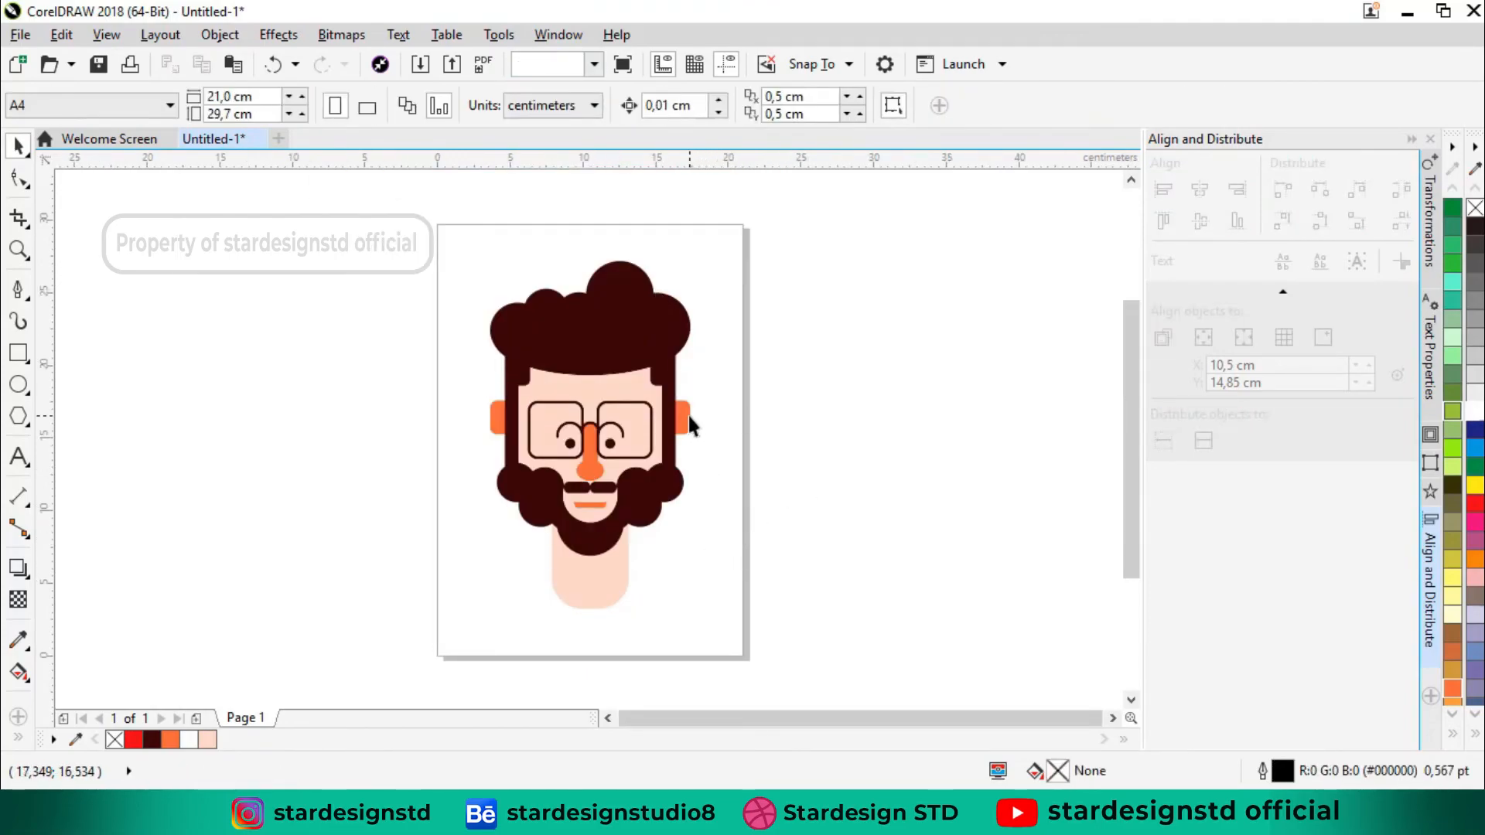
{"action": "left_click", "coordinate": [688, 416]}
{"action": "left_click", "coordinate": [207, 739]}
{"action": "left_click", "coordinate": [819, 541]}
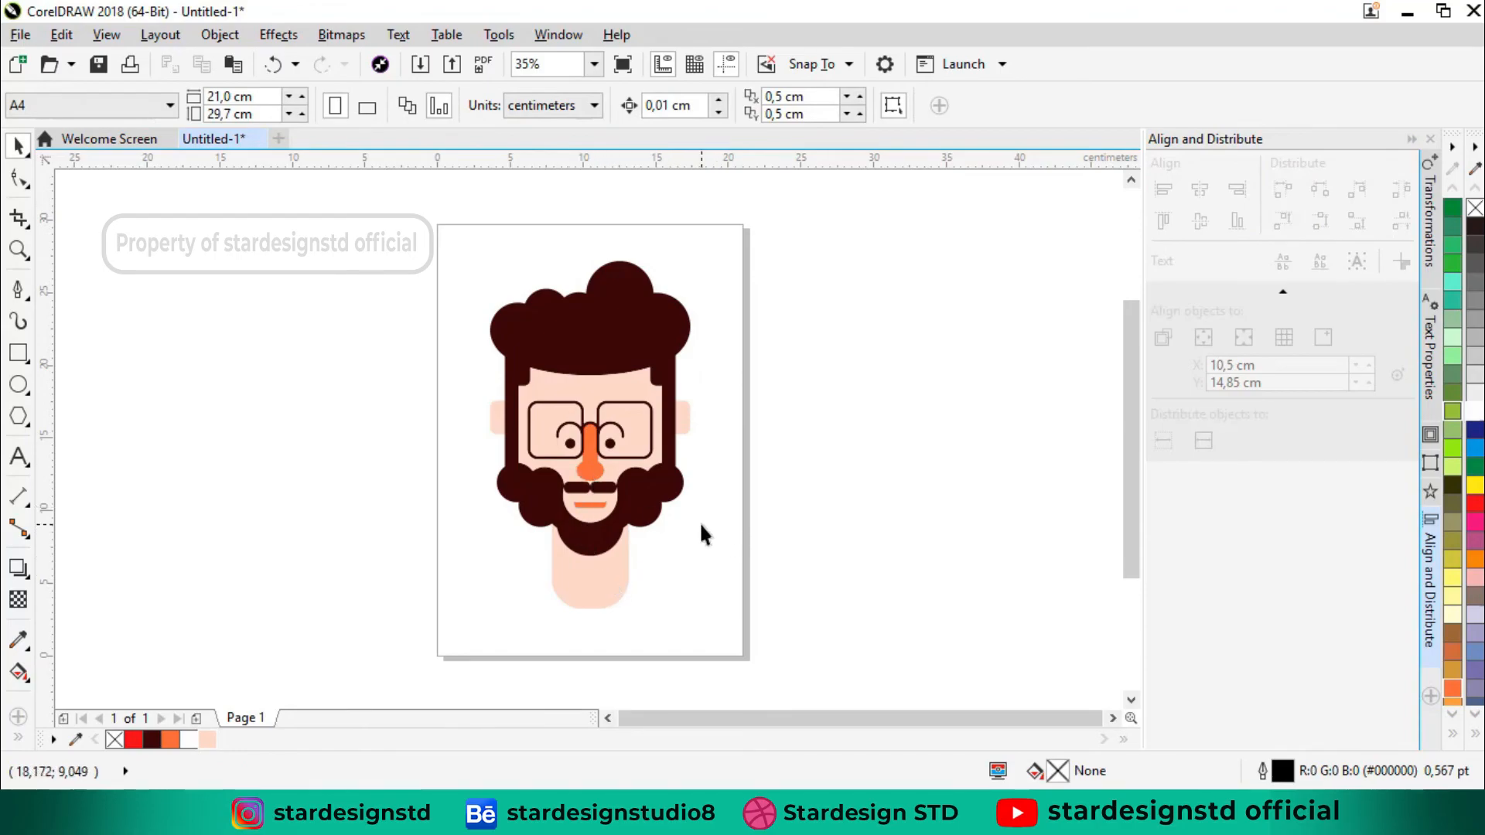
Step: Enlarge the neck proportionally to about 6.04 × 9.46 cm and position it slightly higher behind the beard
{"action": "left_click", "coordinate": [591, 577]}
{"action": "left_click_drag", "start_coordinate": [633, 603], "coordinate": [645, 612]}
{"action": "left_click", "coordinate": [707, 566]}
{"action": "left_click", "coordinate": [617, 566]}
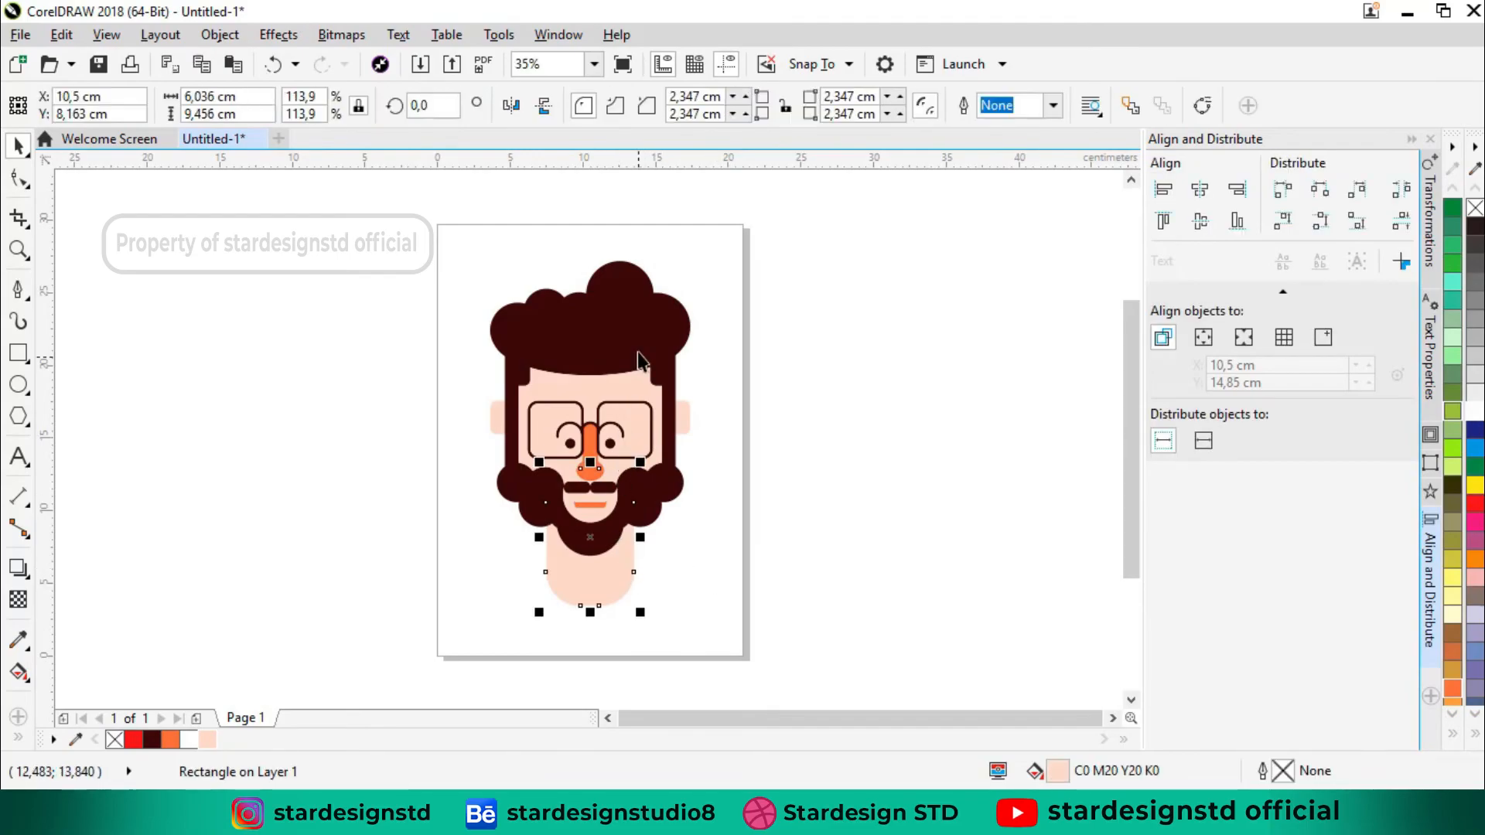
{"action": "left_click", "coordinate": [637, 354], "text": "shift"}
{"action": "left_click", "coordinate": [763, 397]}
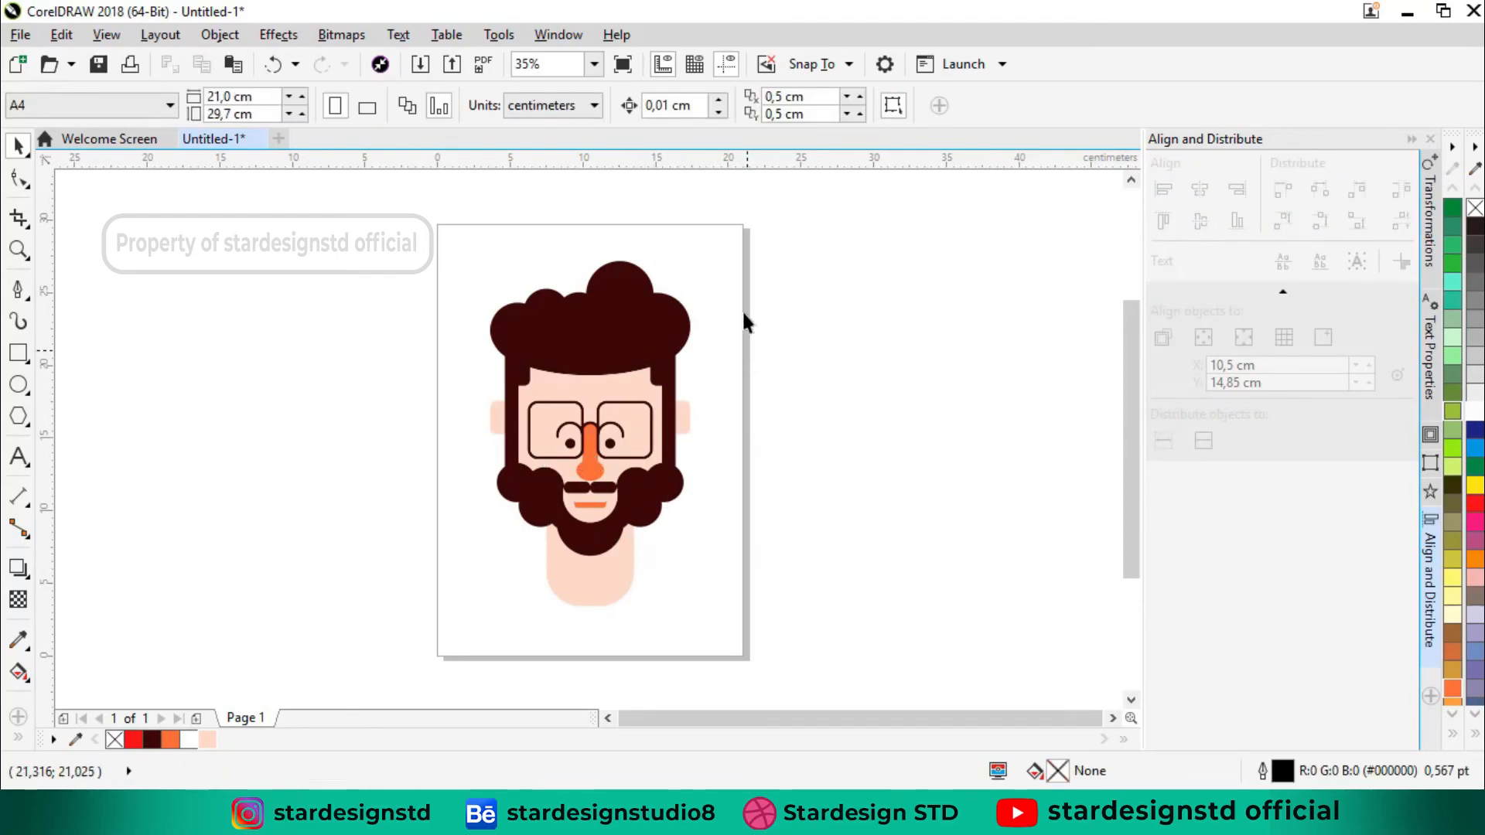
Step: Group all parts of the character, center the group on the page and scale it down proportionally about its center
{"action": "key", "text": "ctrl+a"}
{"action": "key", "text": "ctrl+g"}
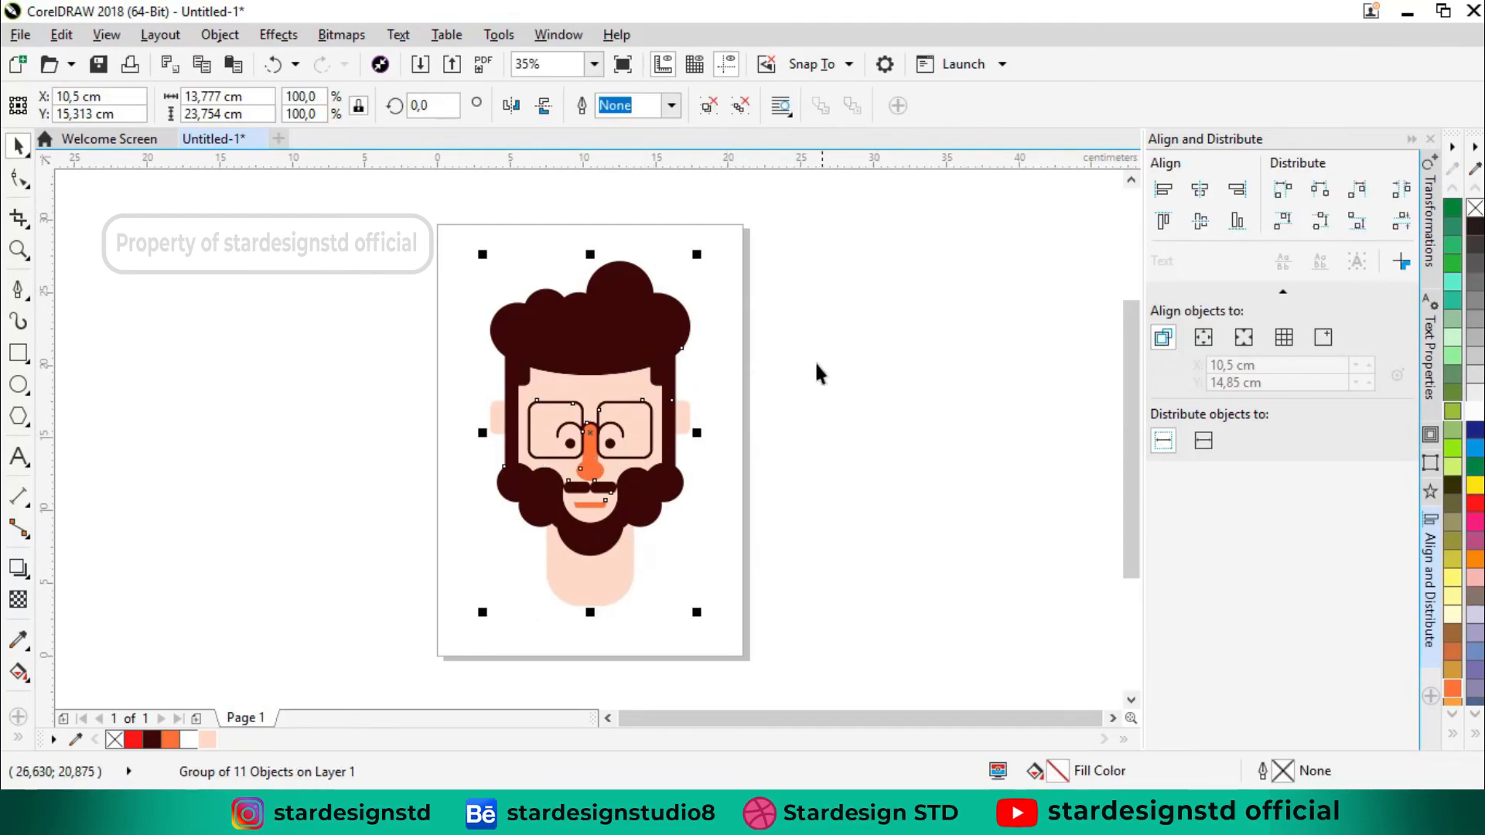
{"action": "key", "text": "p"}
{"action": "left_click_drag", "start_coordinate": [699, 263], "coordinate": [673, 302]}
{"action": "left_click", "coordinate": [821, 341]}
Step: Draw a background circle about 20.57 cm in diameter centered on the character and expand the color palette for its fill
{"action": "left_click", "coordinate": [20, 385]}
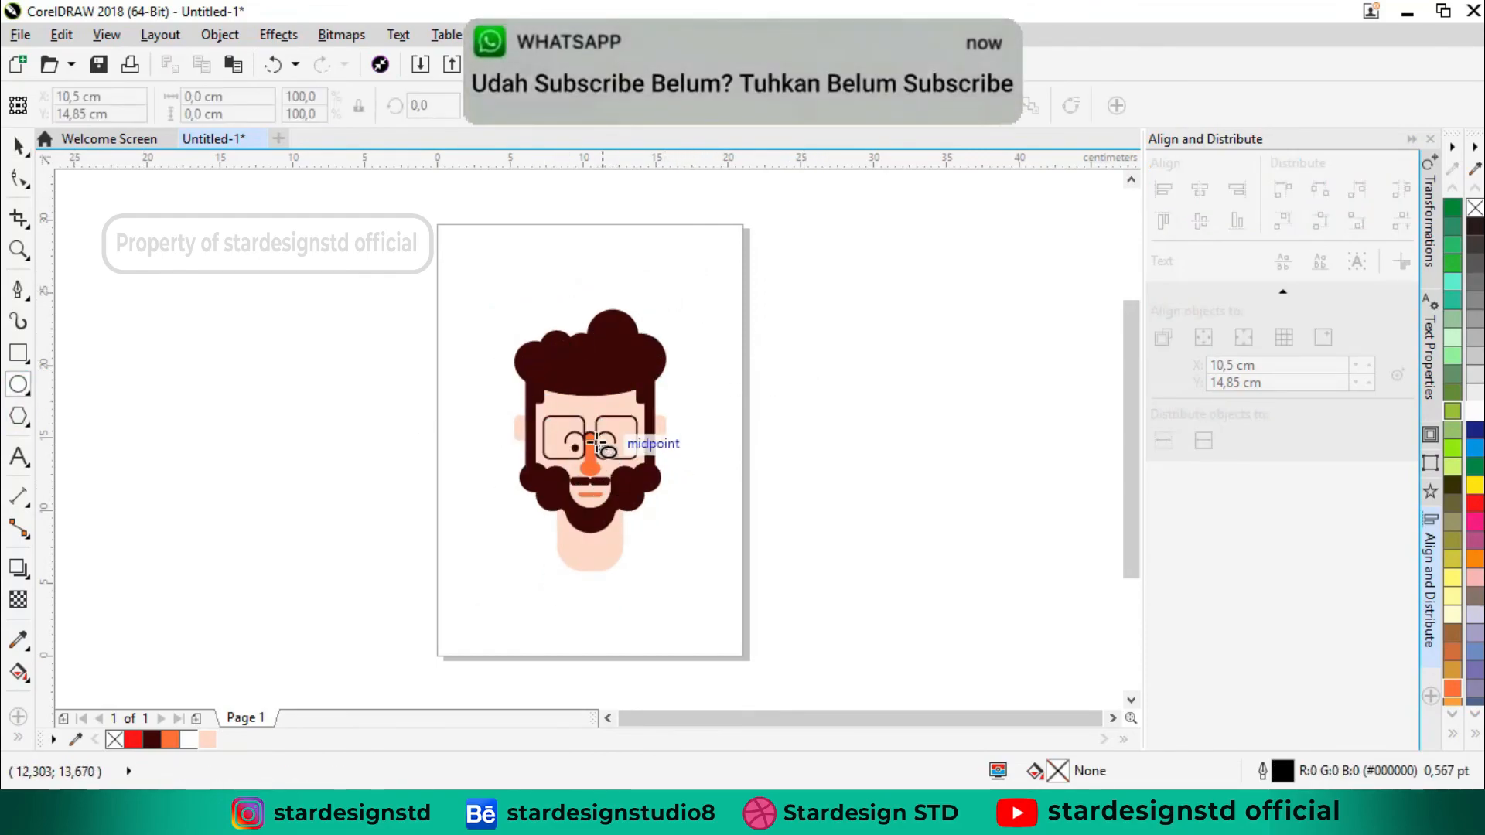
{"action": "left_click_drag", "start_coordinate": [592, 437], "coordinate": [696, 587]}
{"action": "key", "text": "space"}
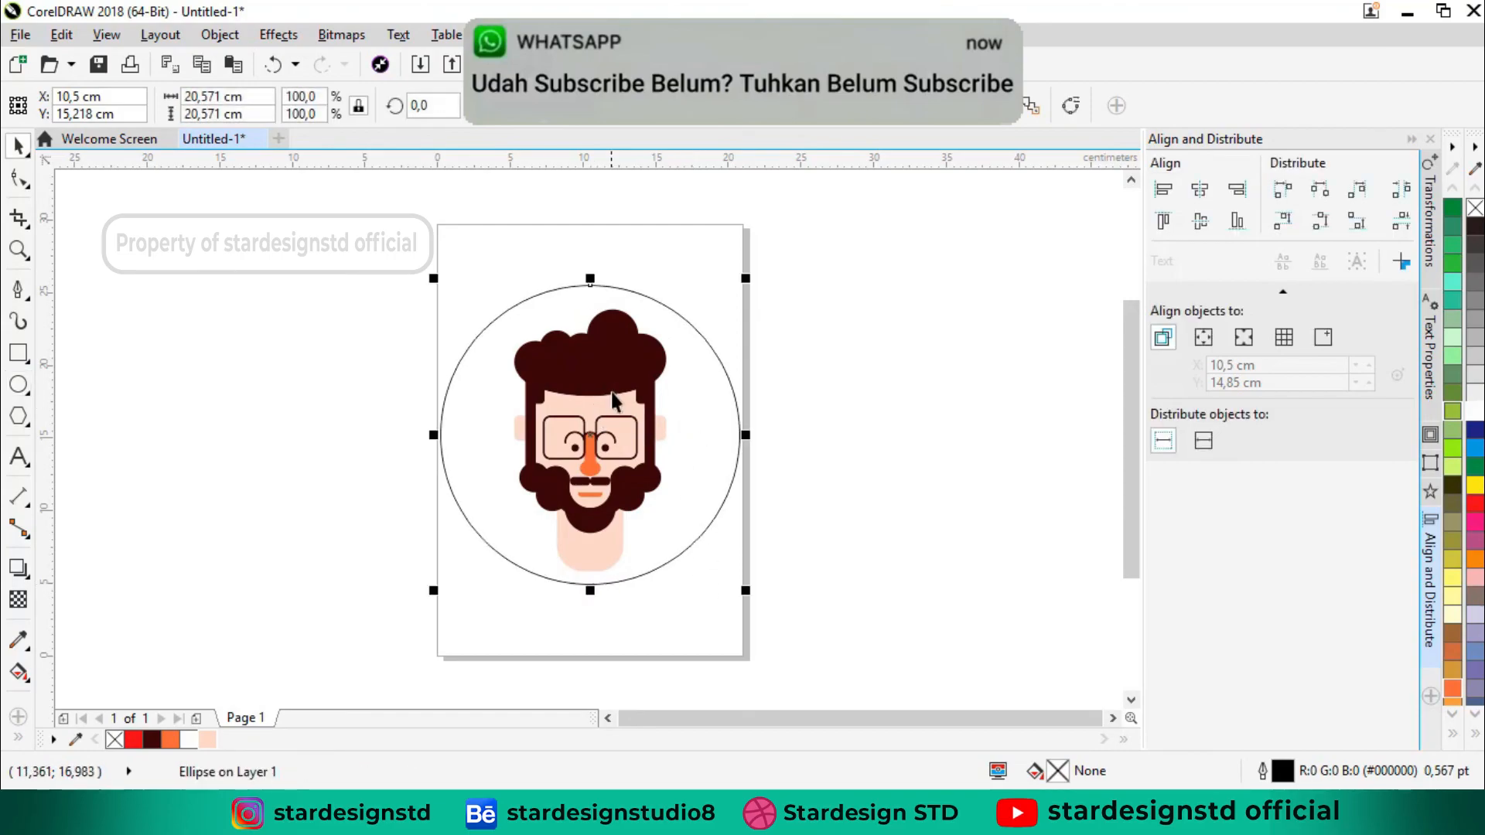
{"action": "left_click", "coordinate": [1453, 733]}
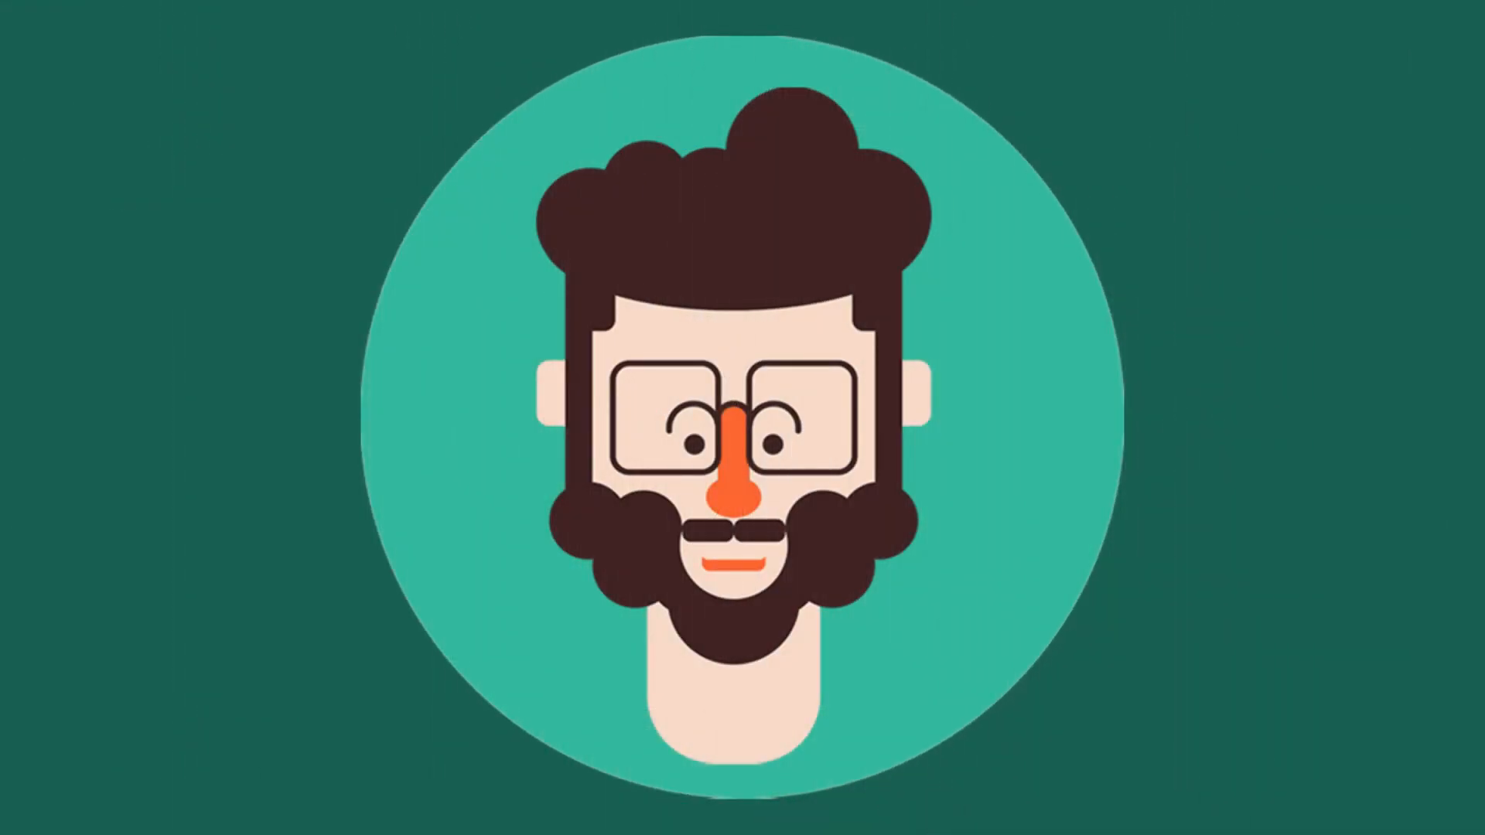